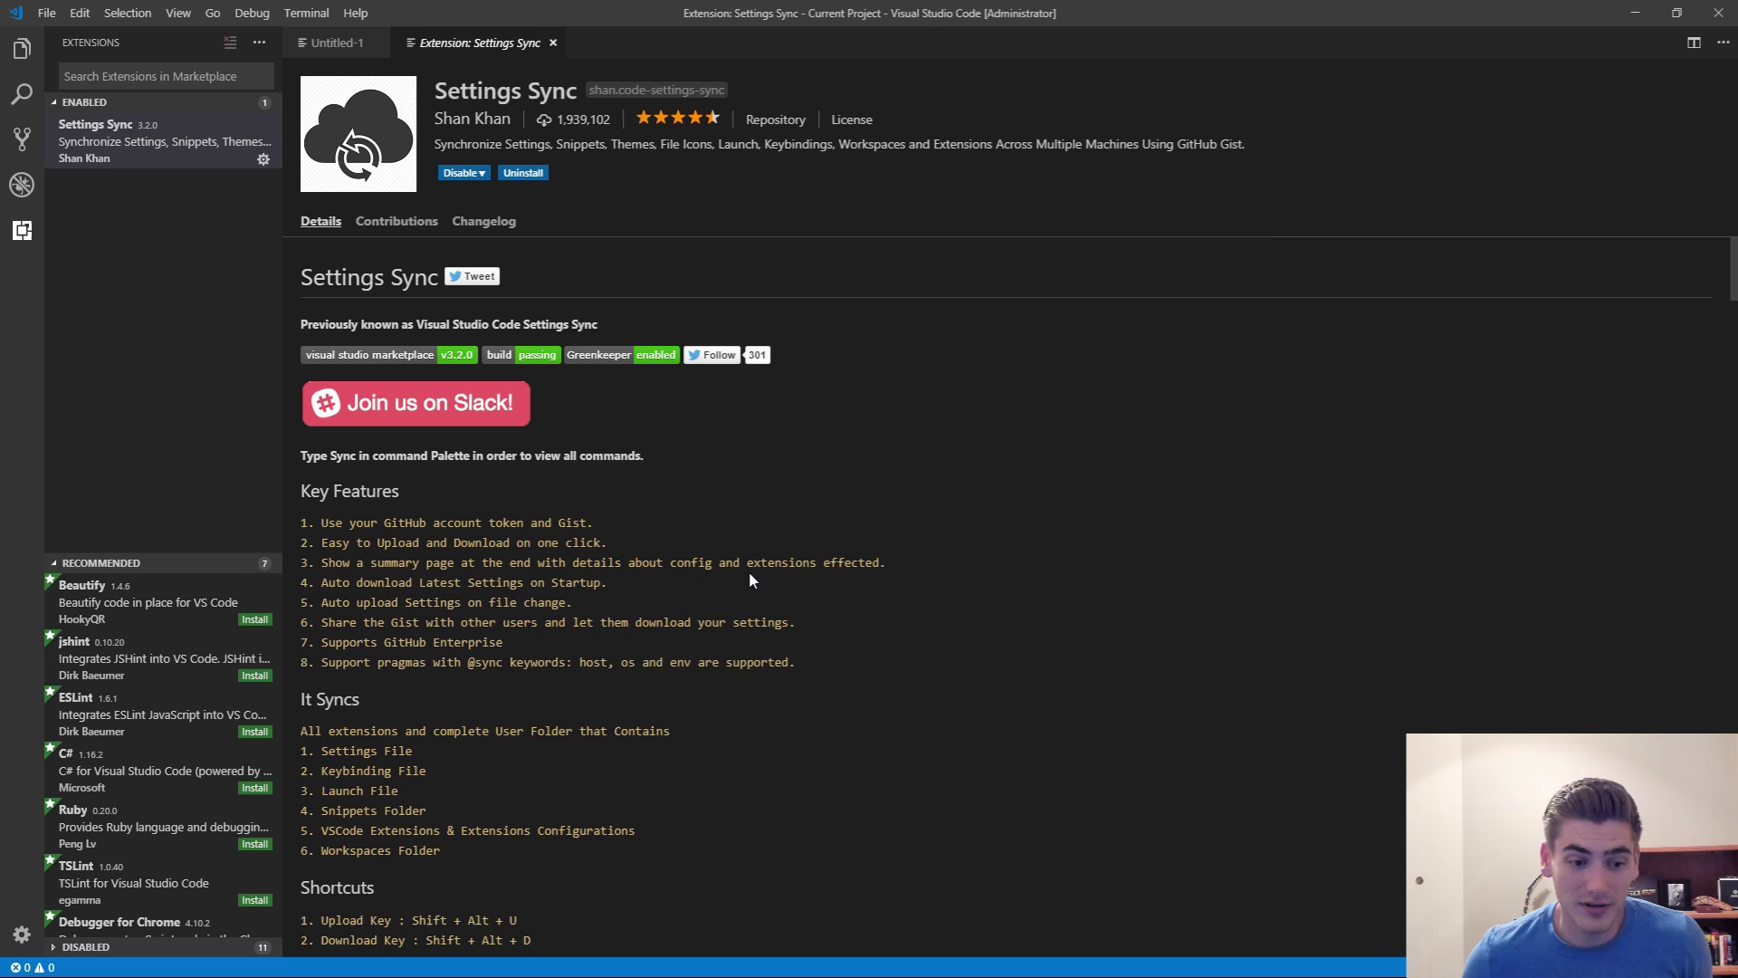
scroll(748, 572, "down", 4)
scroll(737, 557, "down", 2)
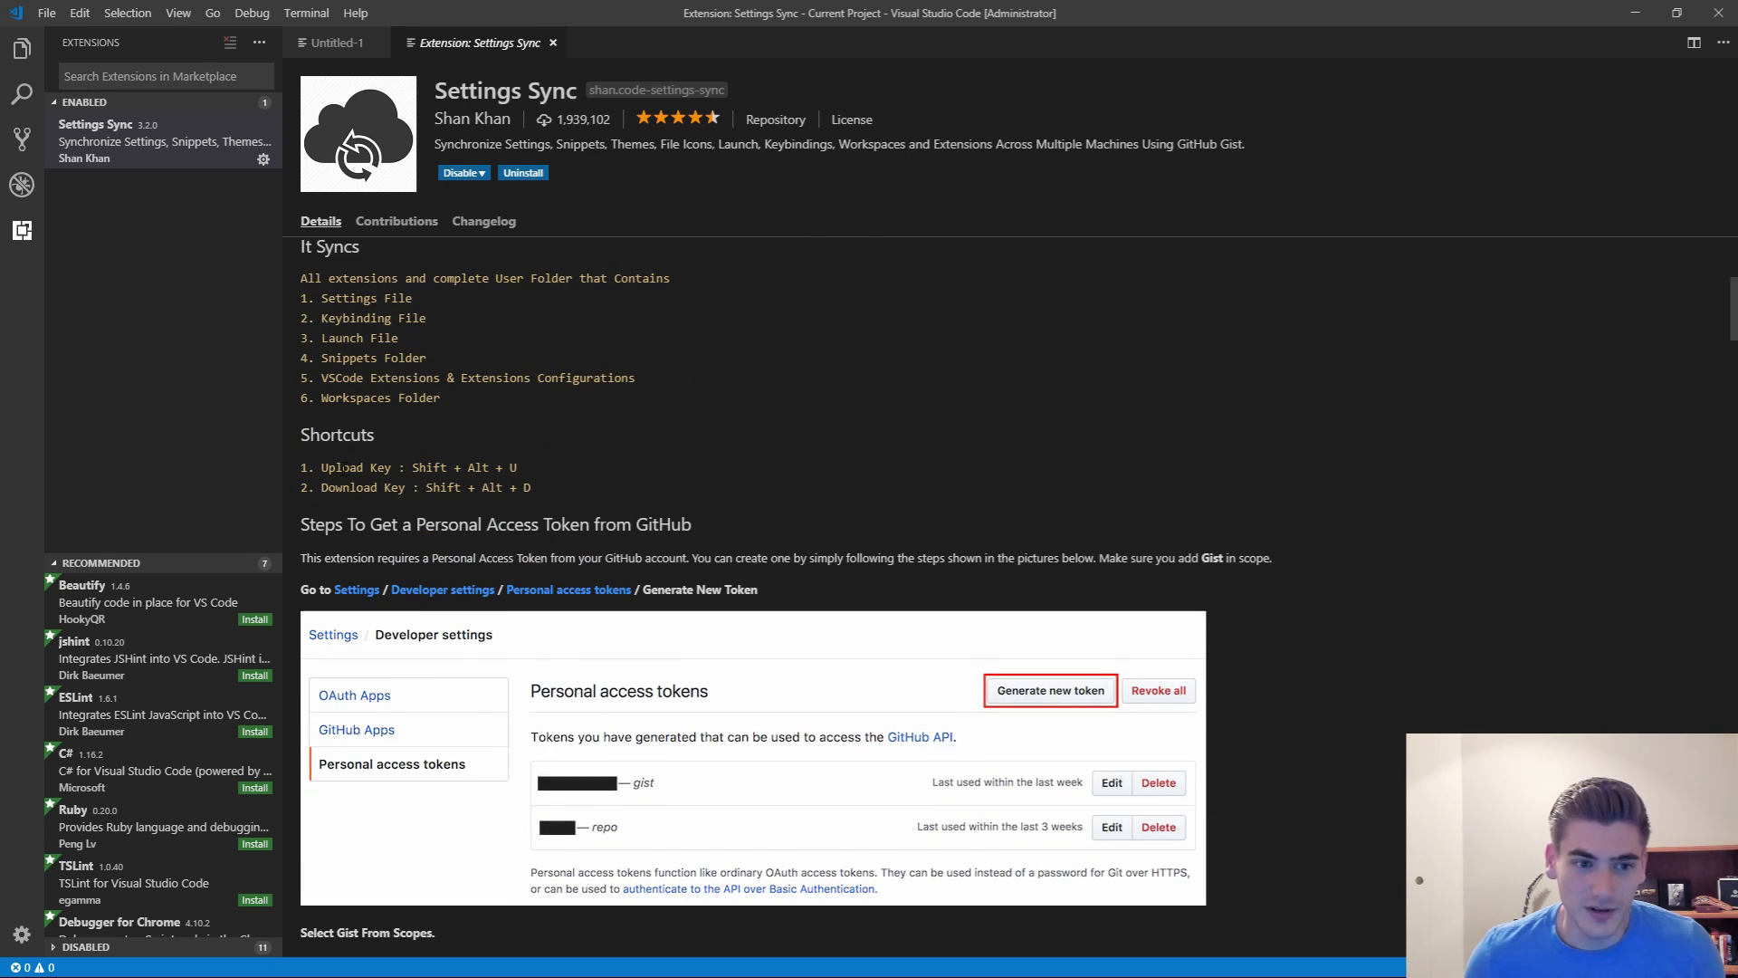
Step: Highlight the Shift+Alt+U upload shortcut in the Settings Sync details and start the upload
left_click_drag(410, 467, 574, 462)
left_click(615, 415)
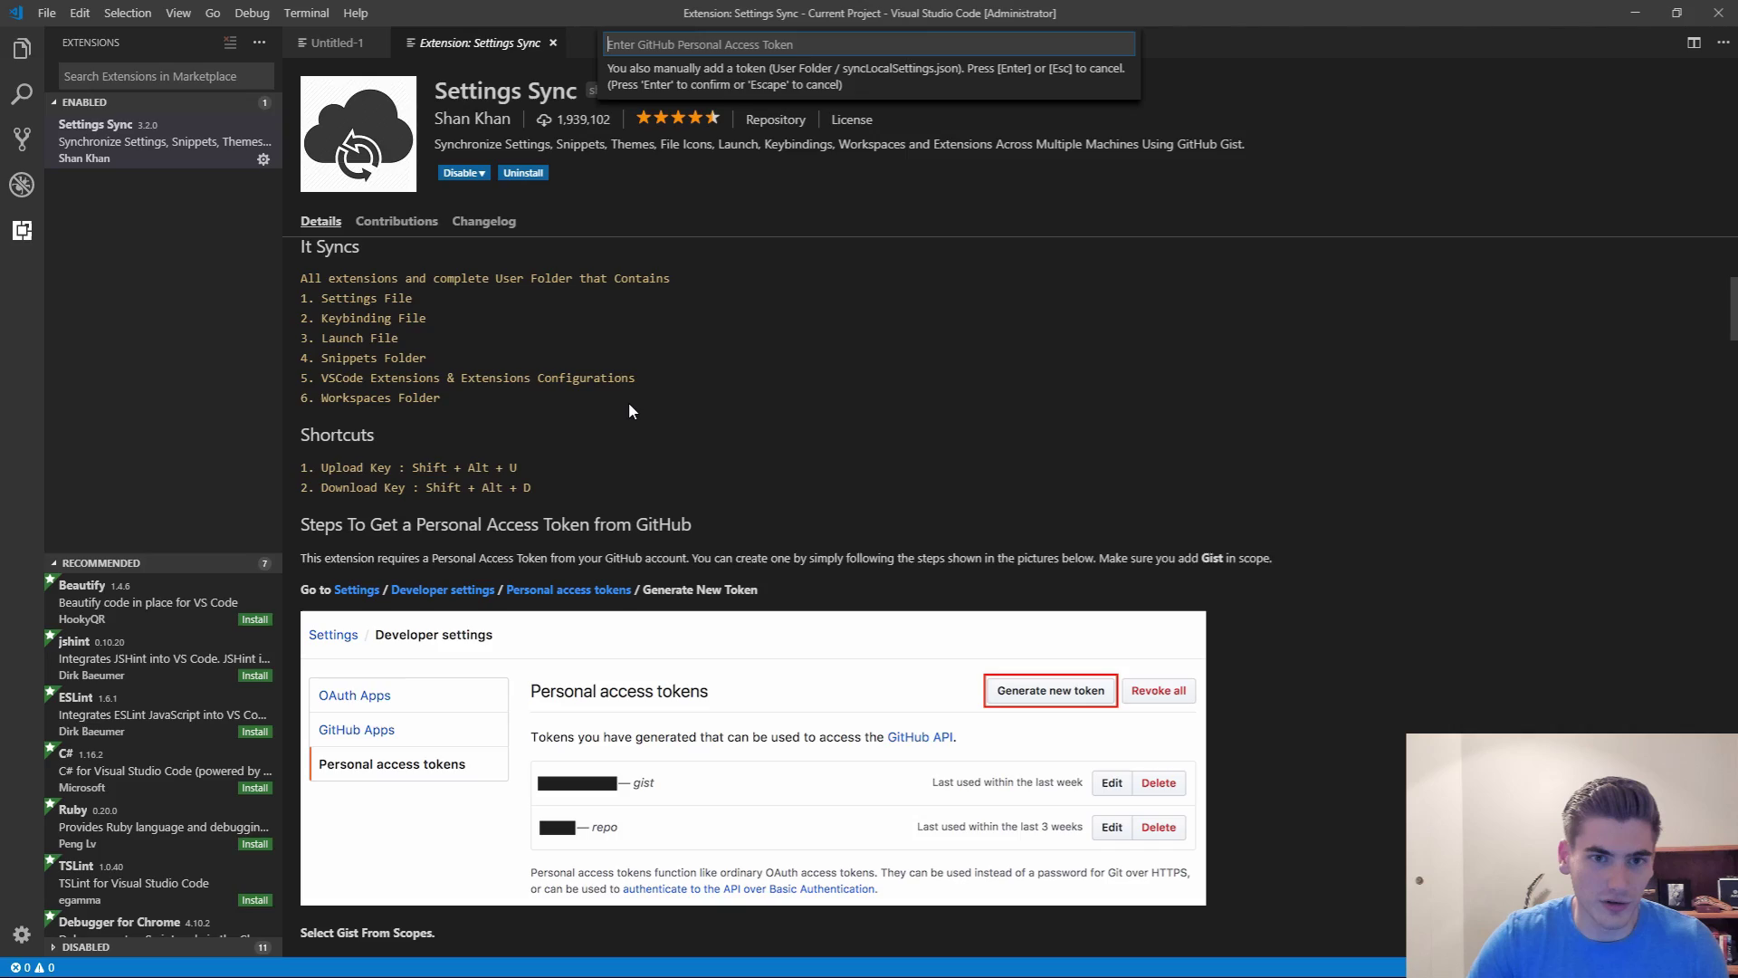
key("alt+Tab")
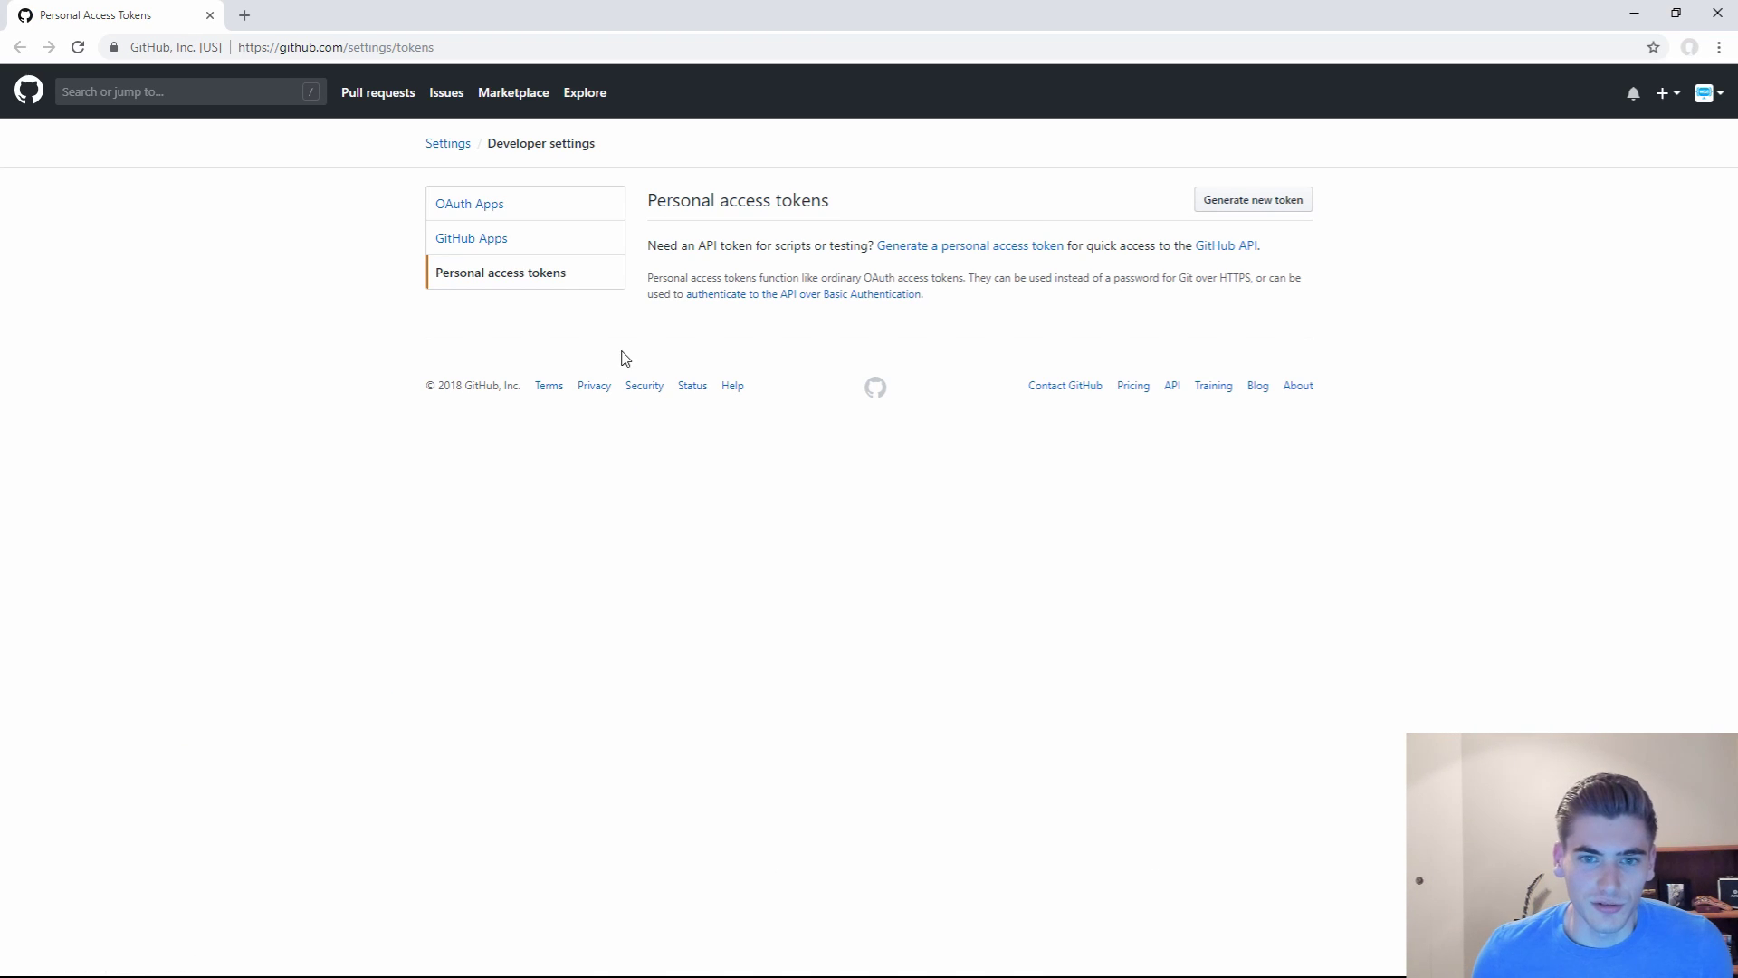
Step: Generate a GitHub personal access token with the gist scope, confirming the password, and copy it
left_click(1212, 202)
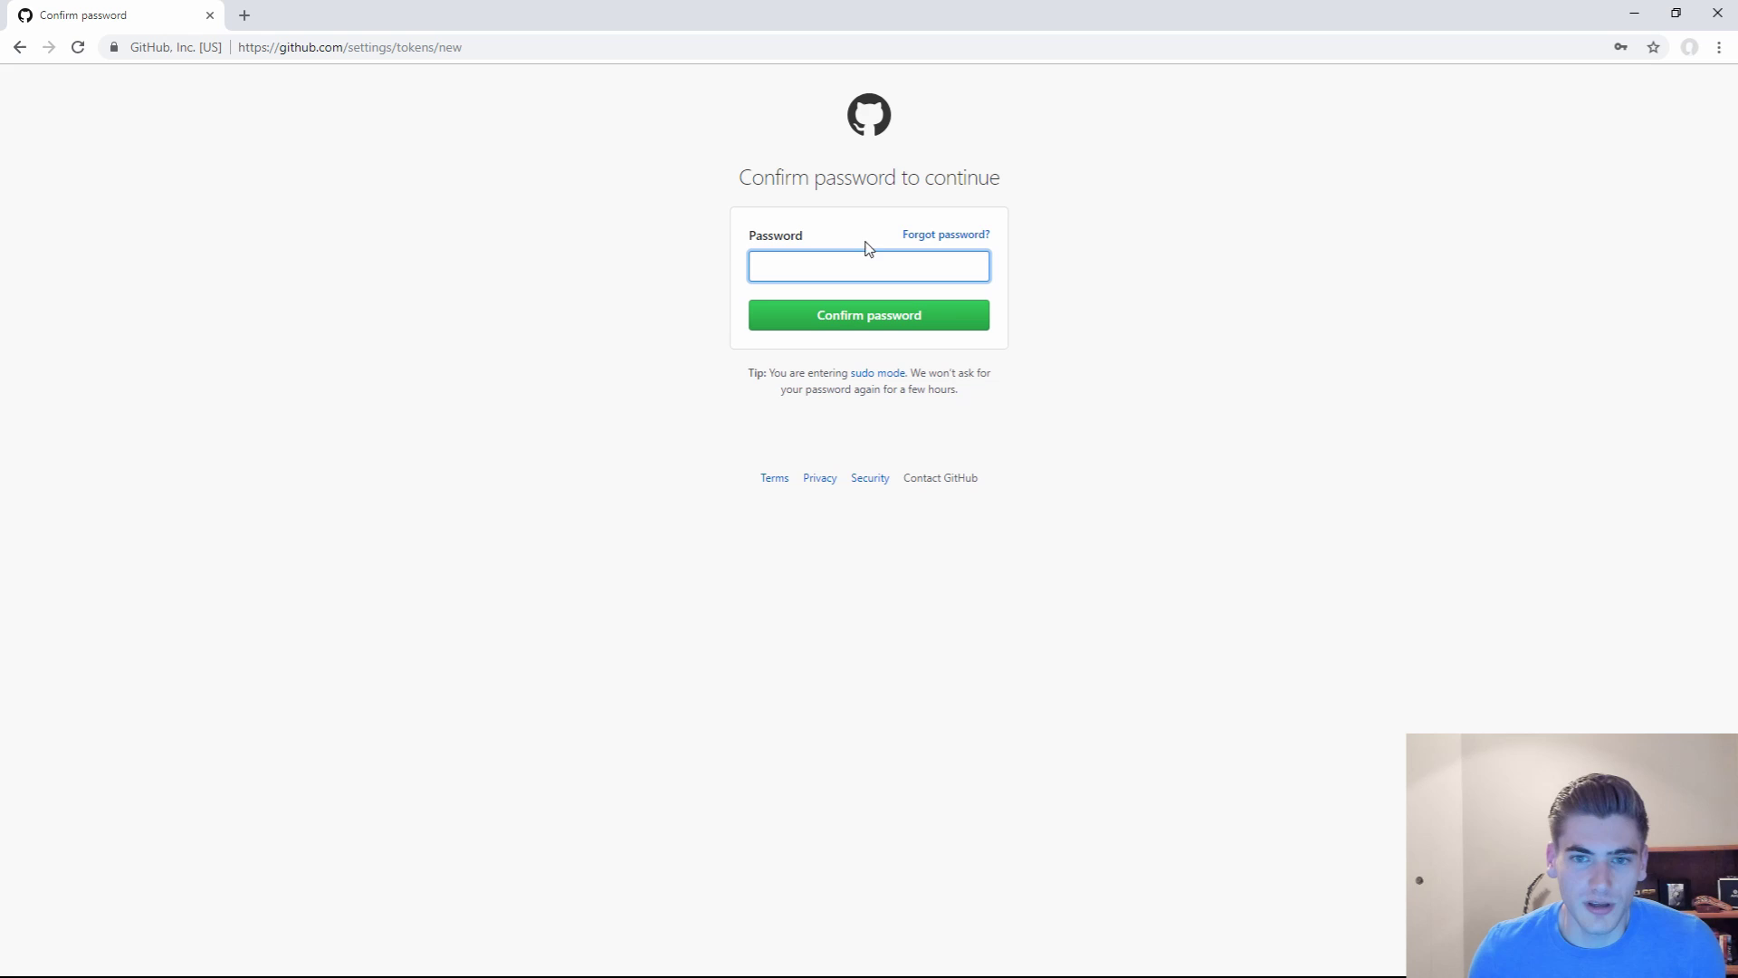
type("**********")
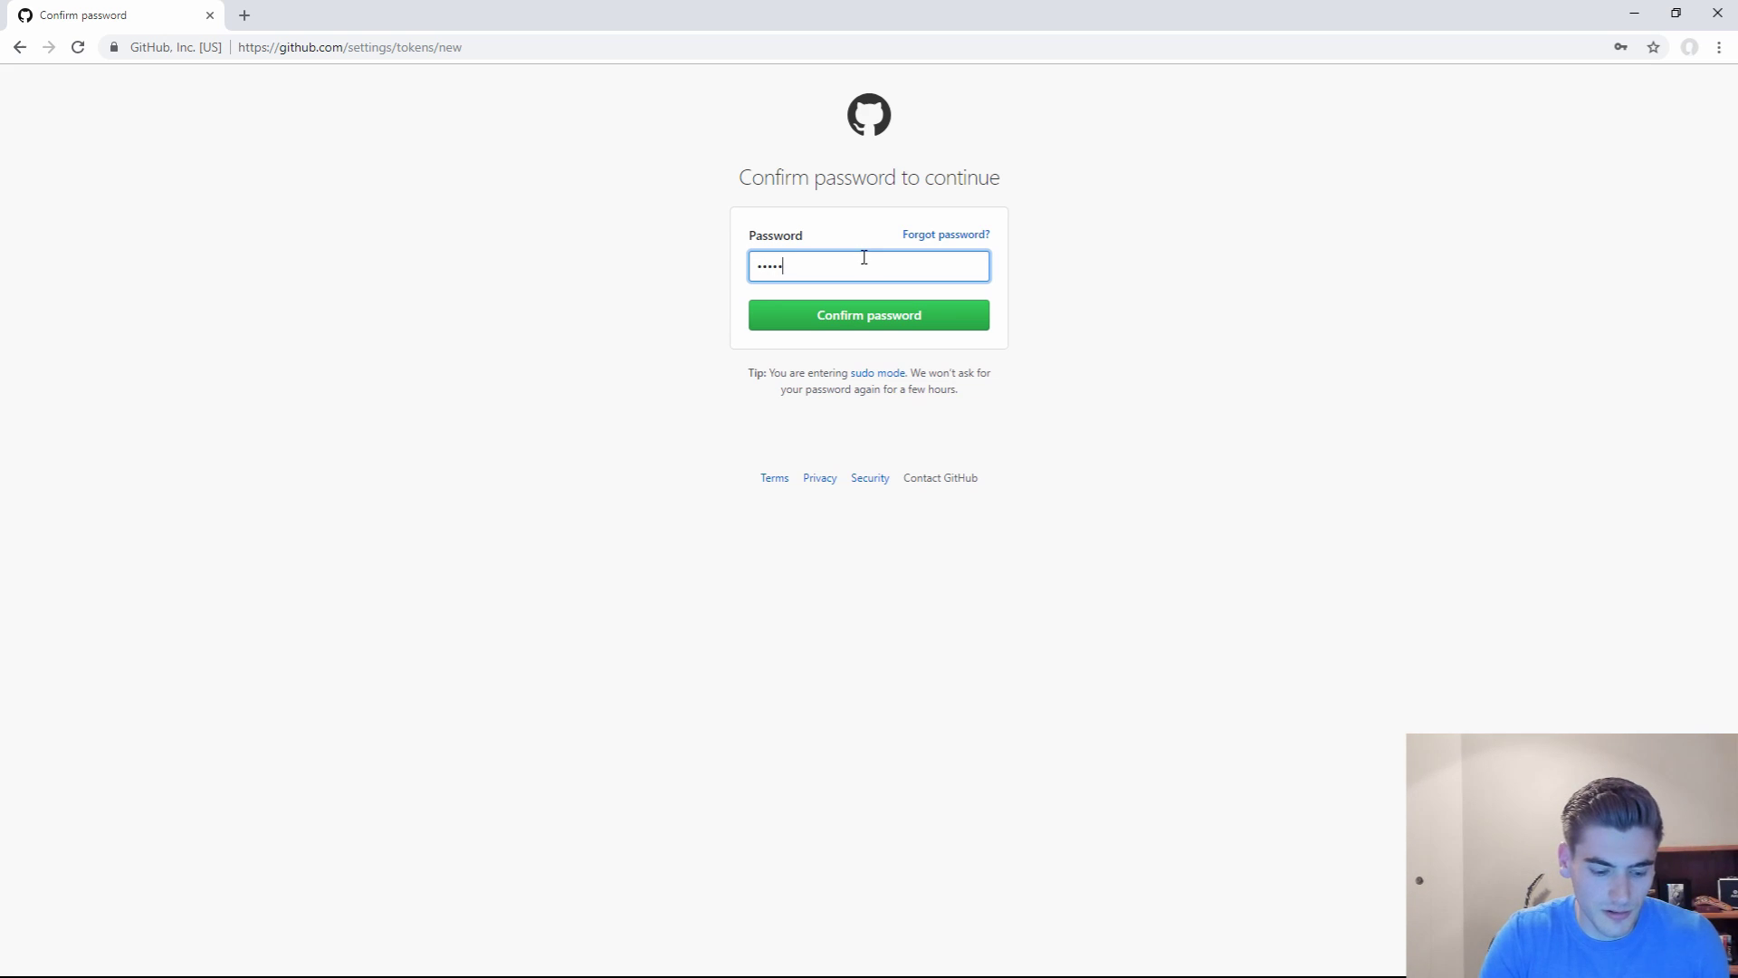
type("****")
left_click(869, 316)
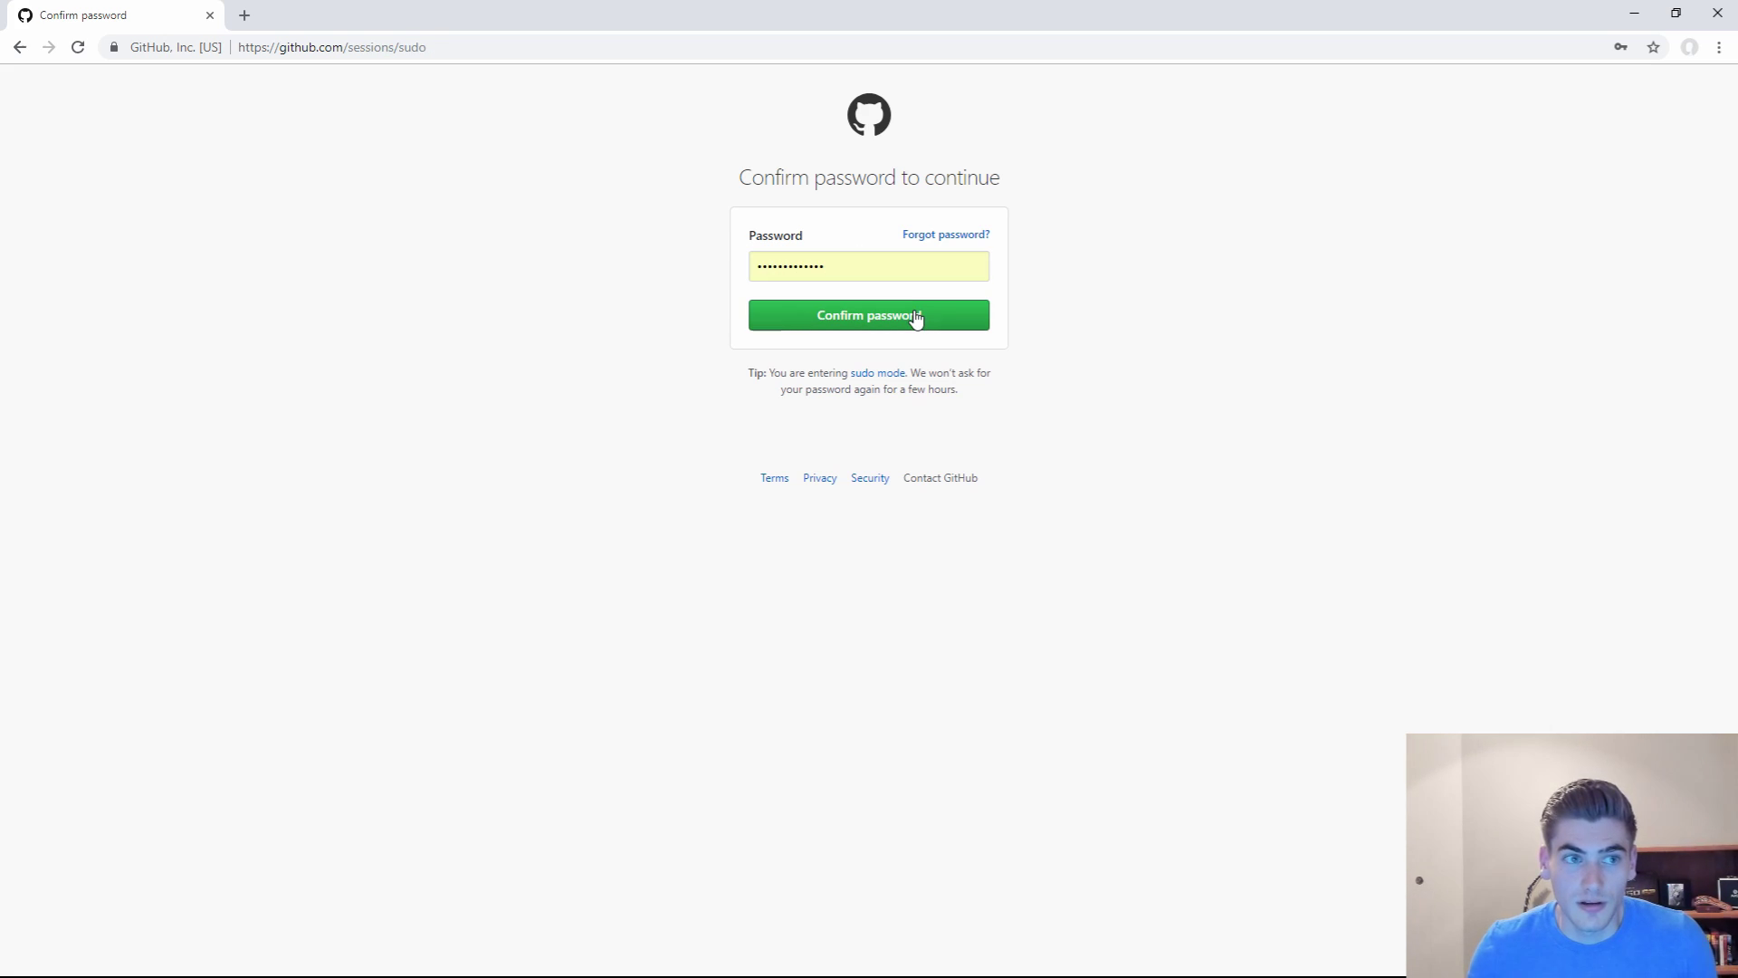
left_click(916, 316)
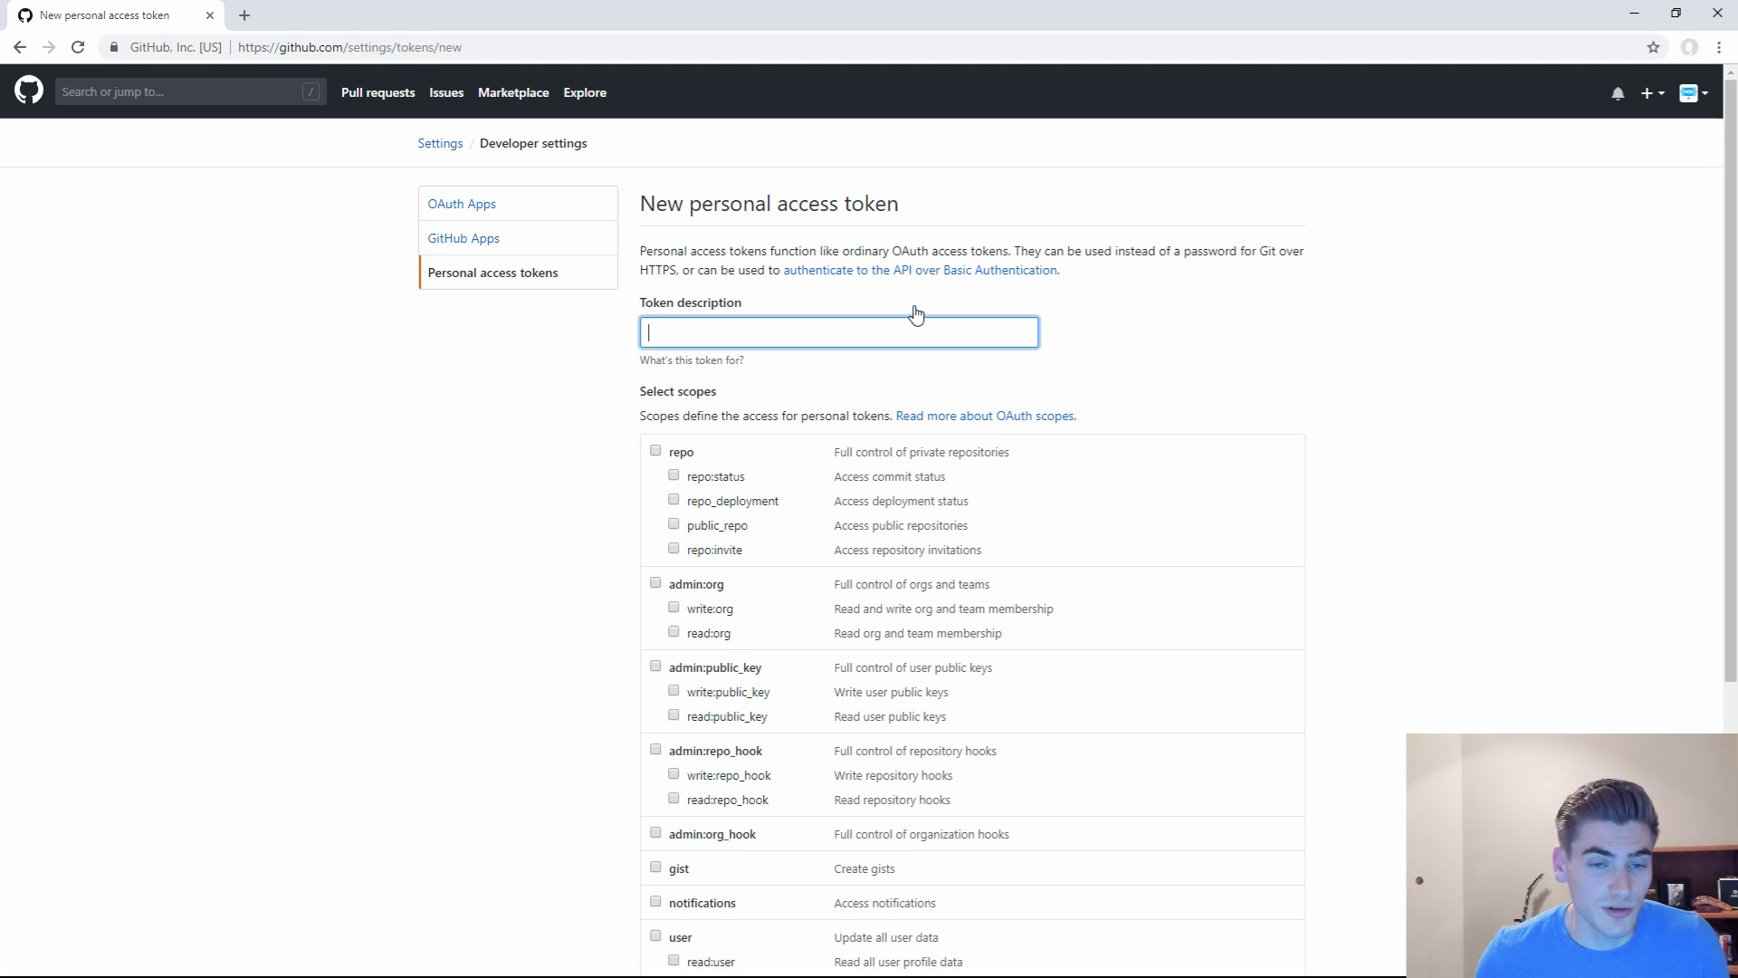
type("s")
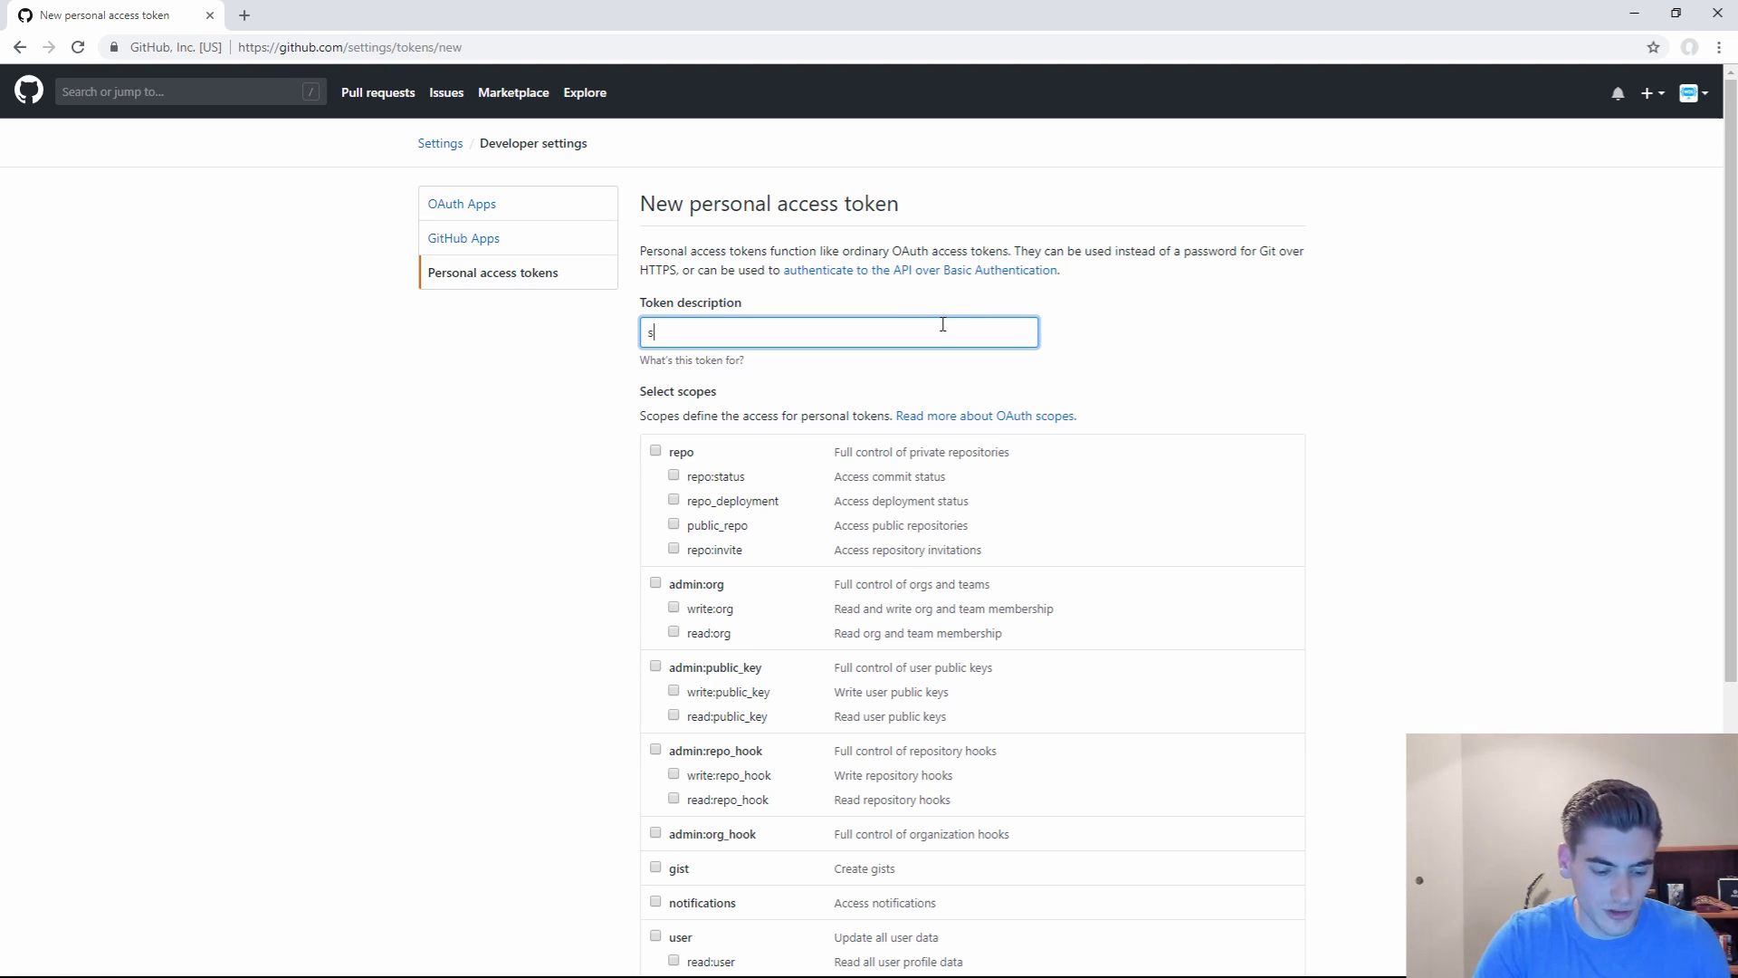
type("etttings-sync")
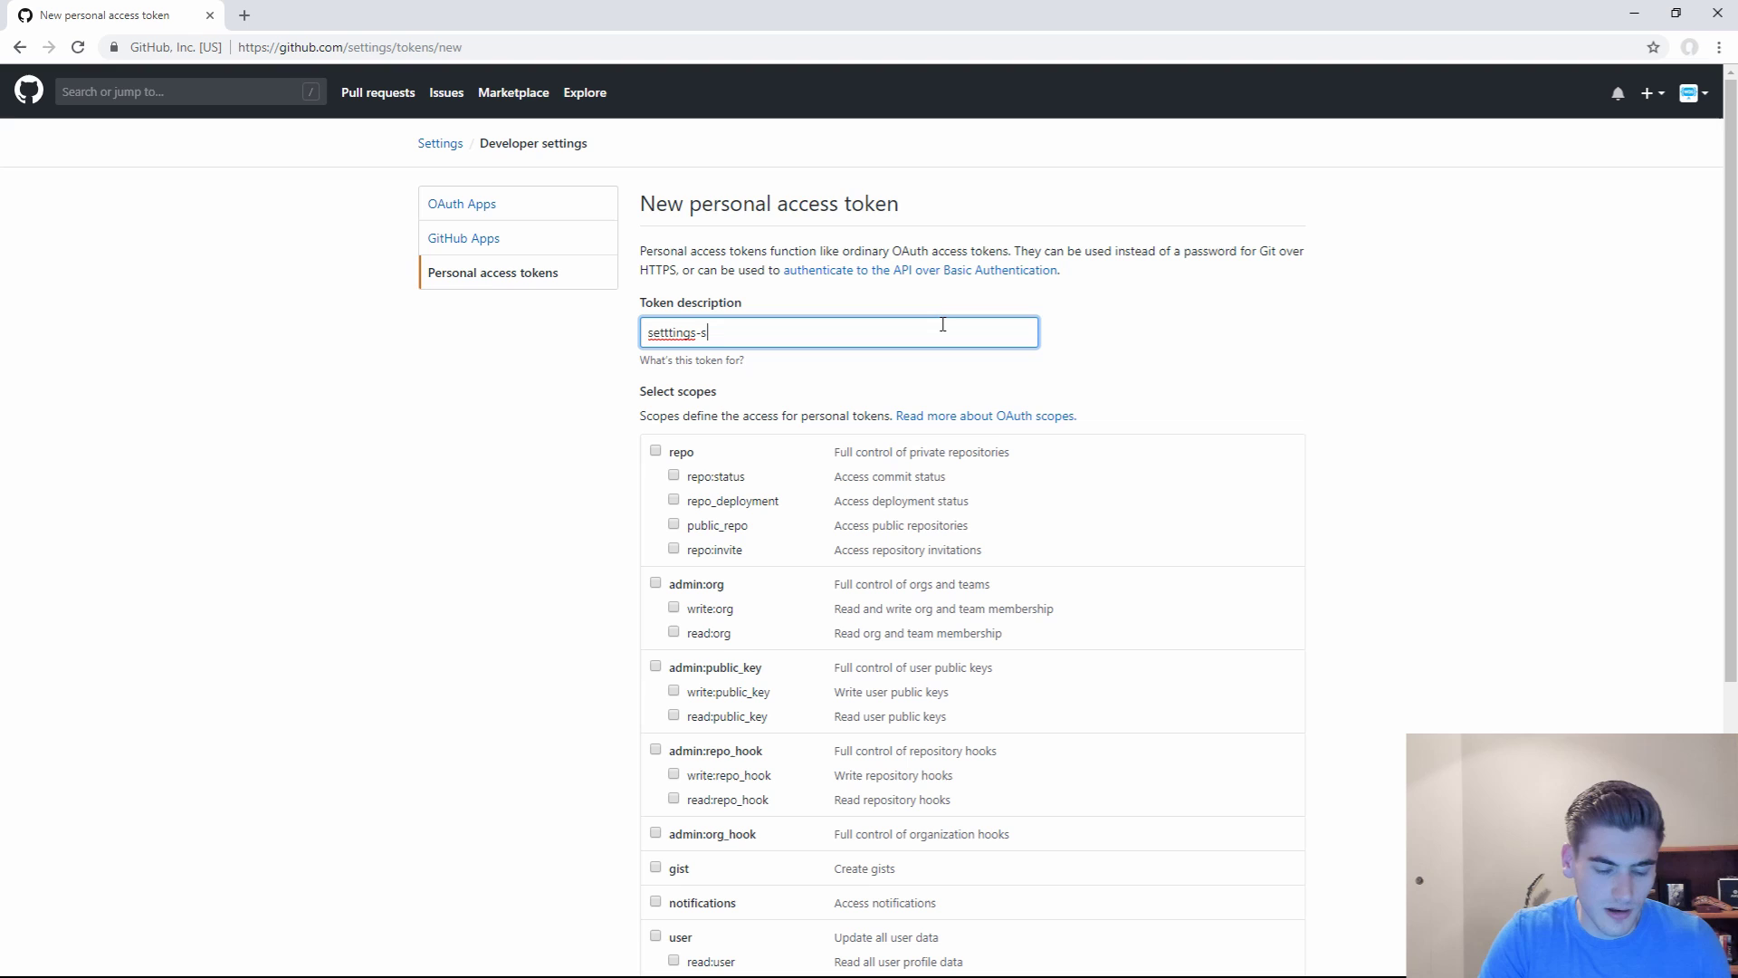
scroll(885, 340, "down", 1)
scroll(885, 340, "down", 2)
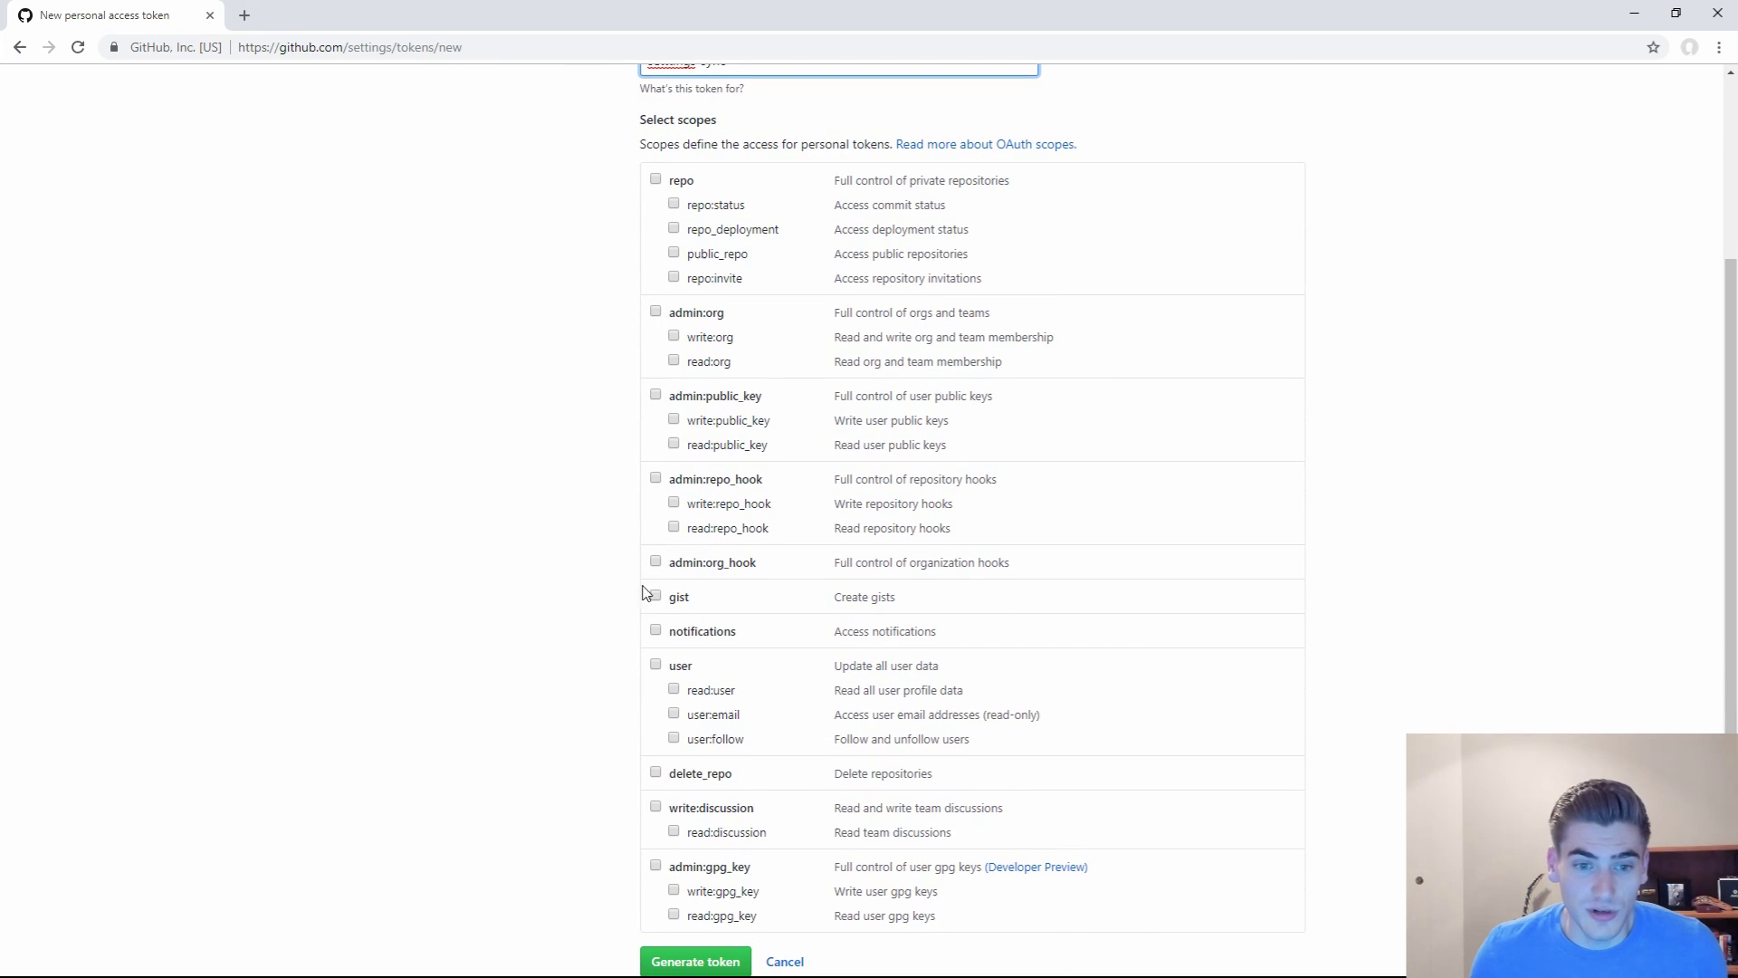
left_click(656, 597)
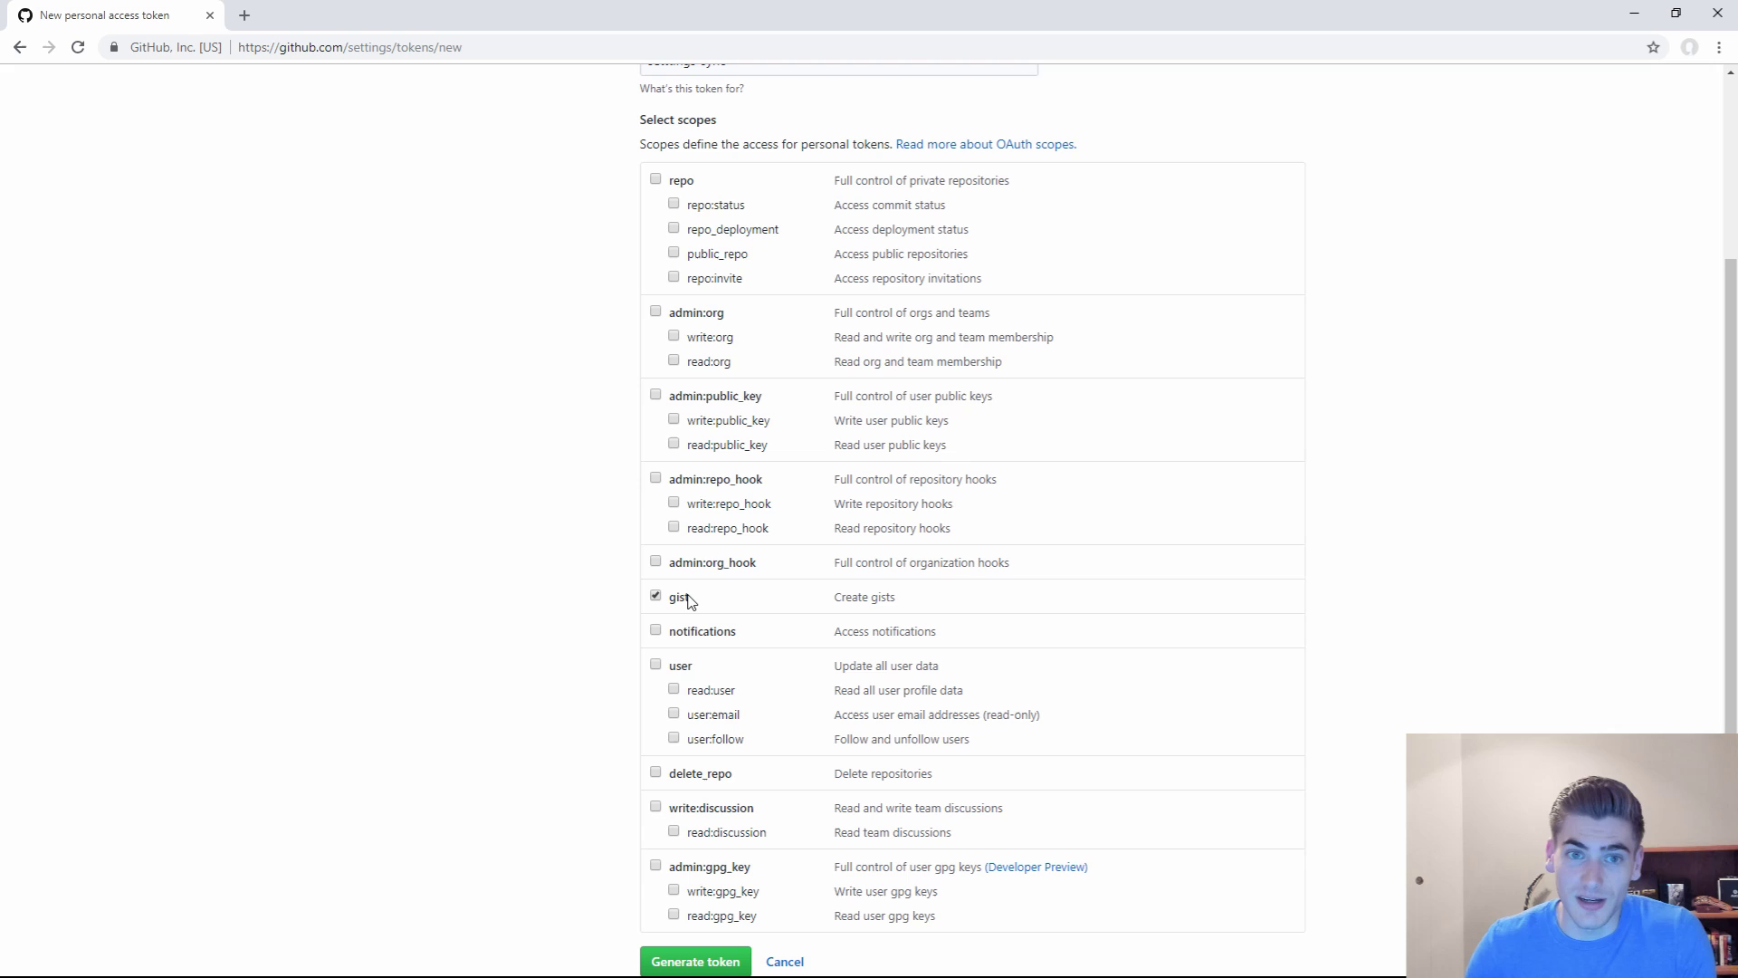
scroll(689, 602, "down", 2)
left_click(720, 815)
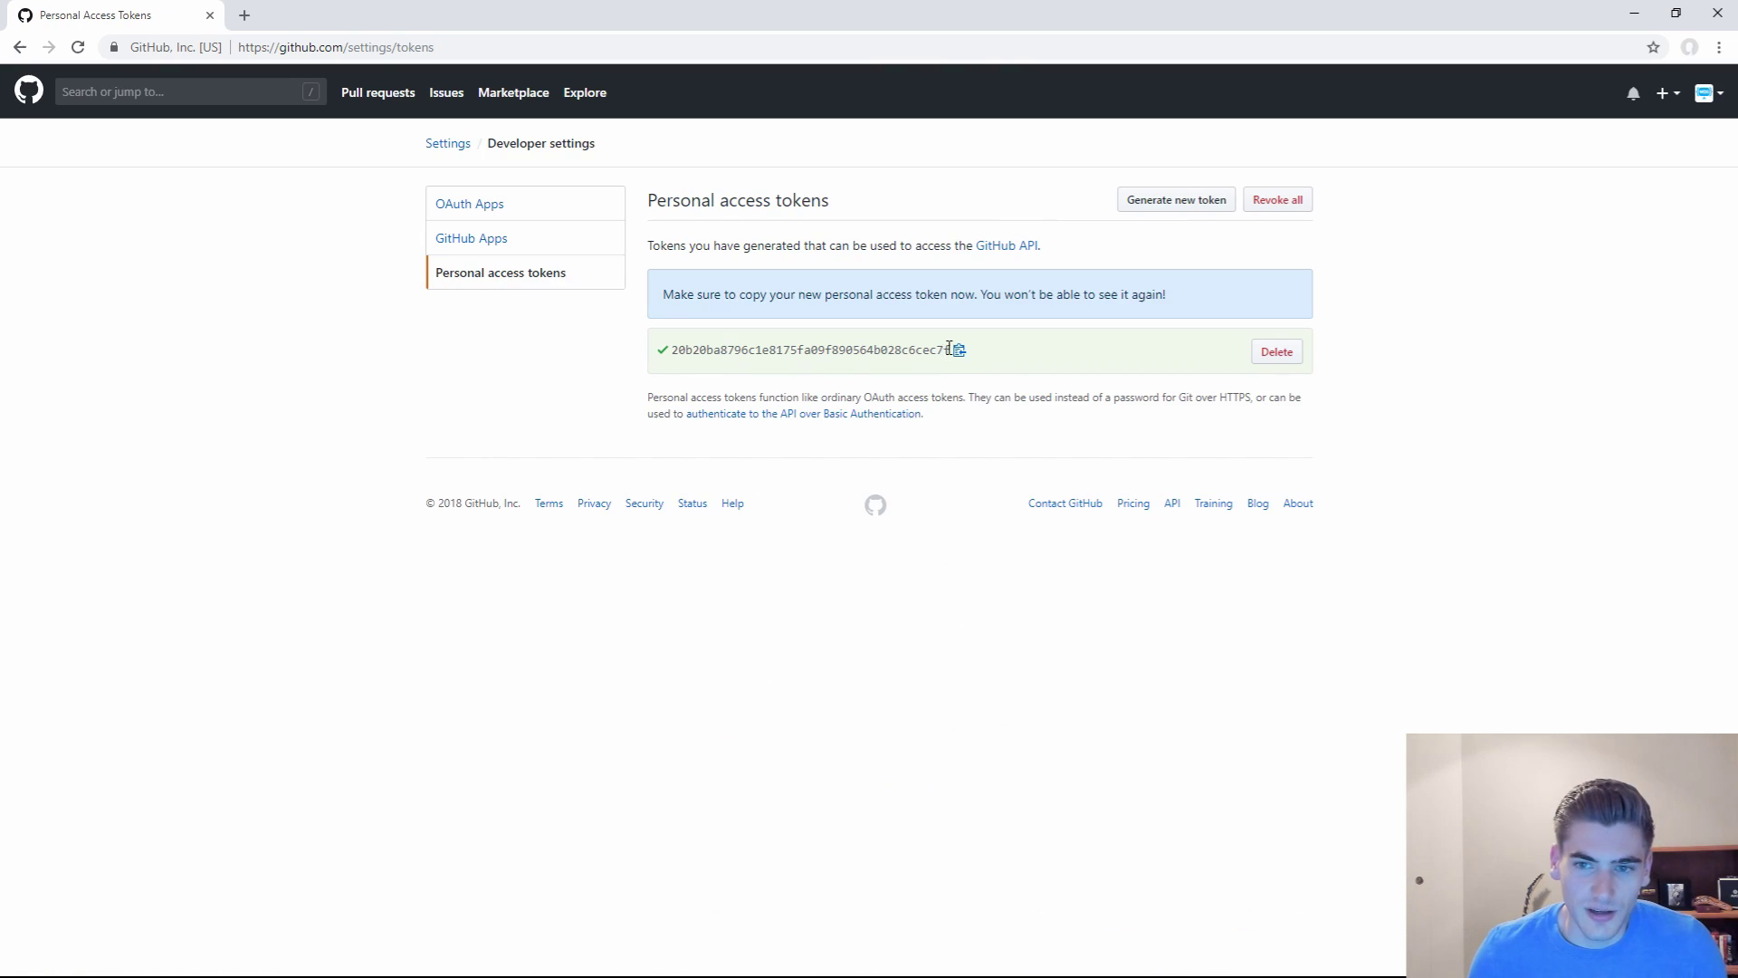
left_click(960, 351)
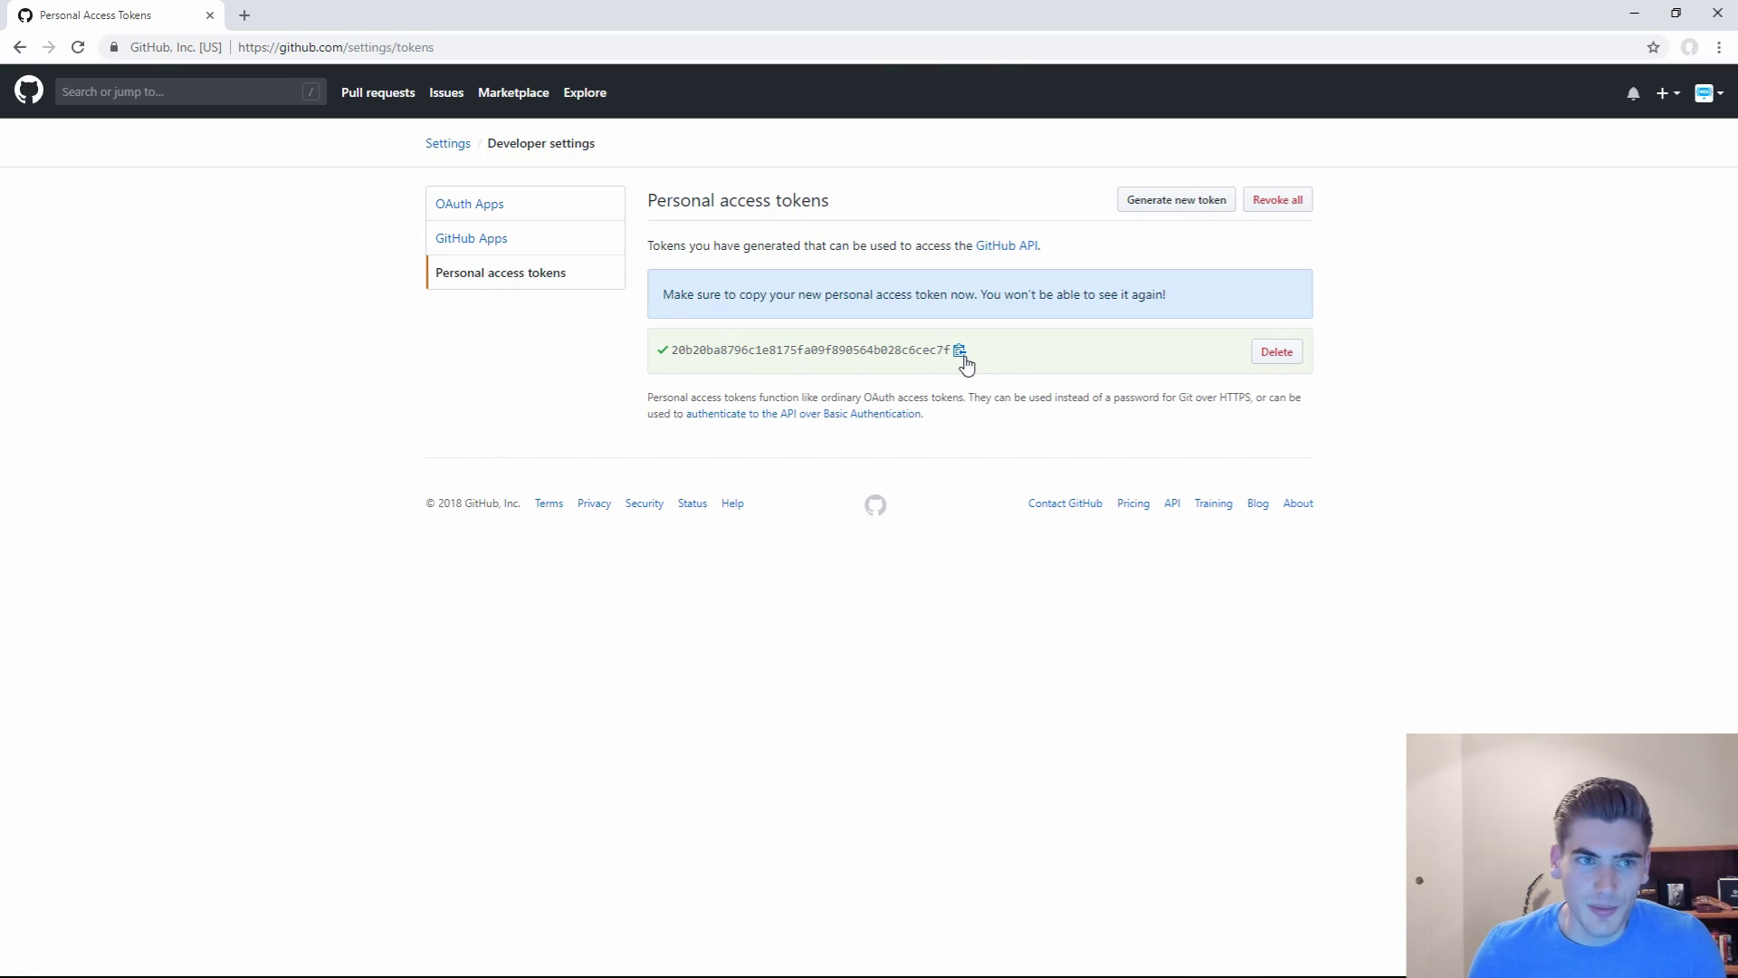
Step: Close the browser, paste the GitHub token into the Settings Sync prompt and confirm
left_click(1719, 13)
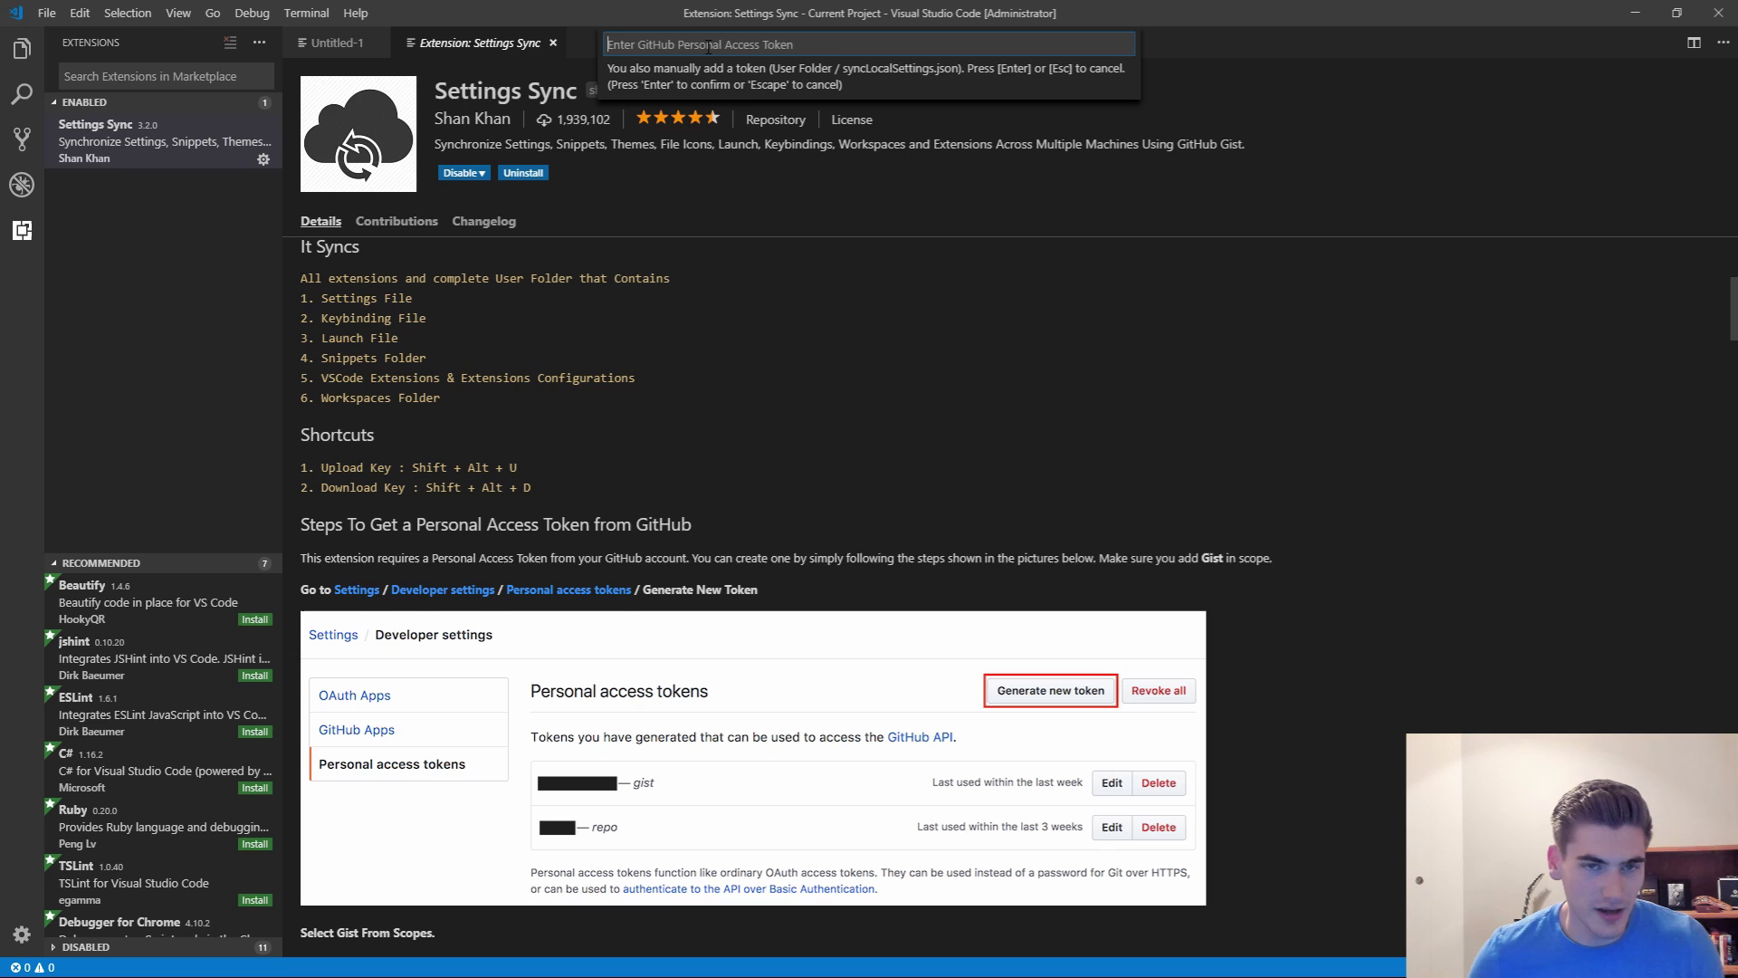
key("ctrl+v")
key("Return")
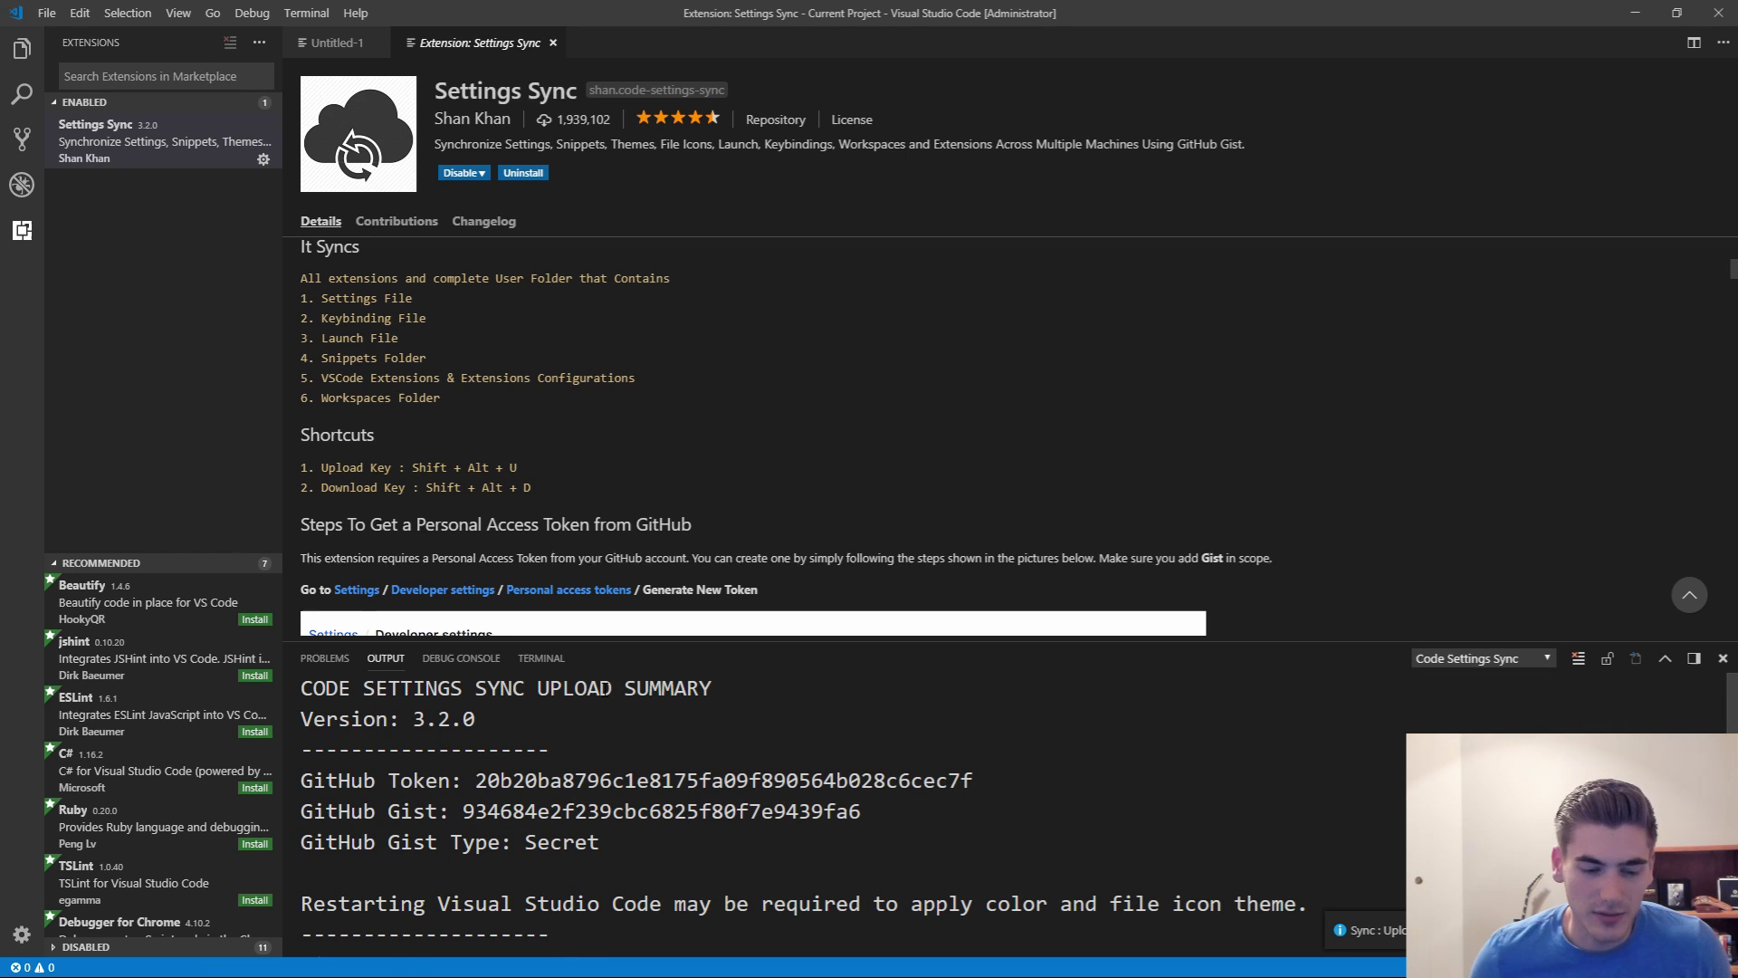
Step: Select the Gist ID in the upload summary, then start a settings download with Shift+Alt+D
left_click(462, 812)
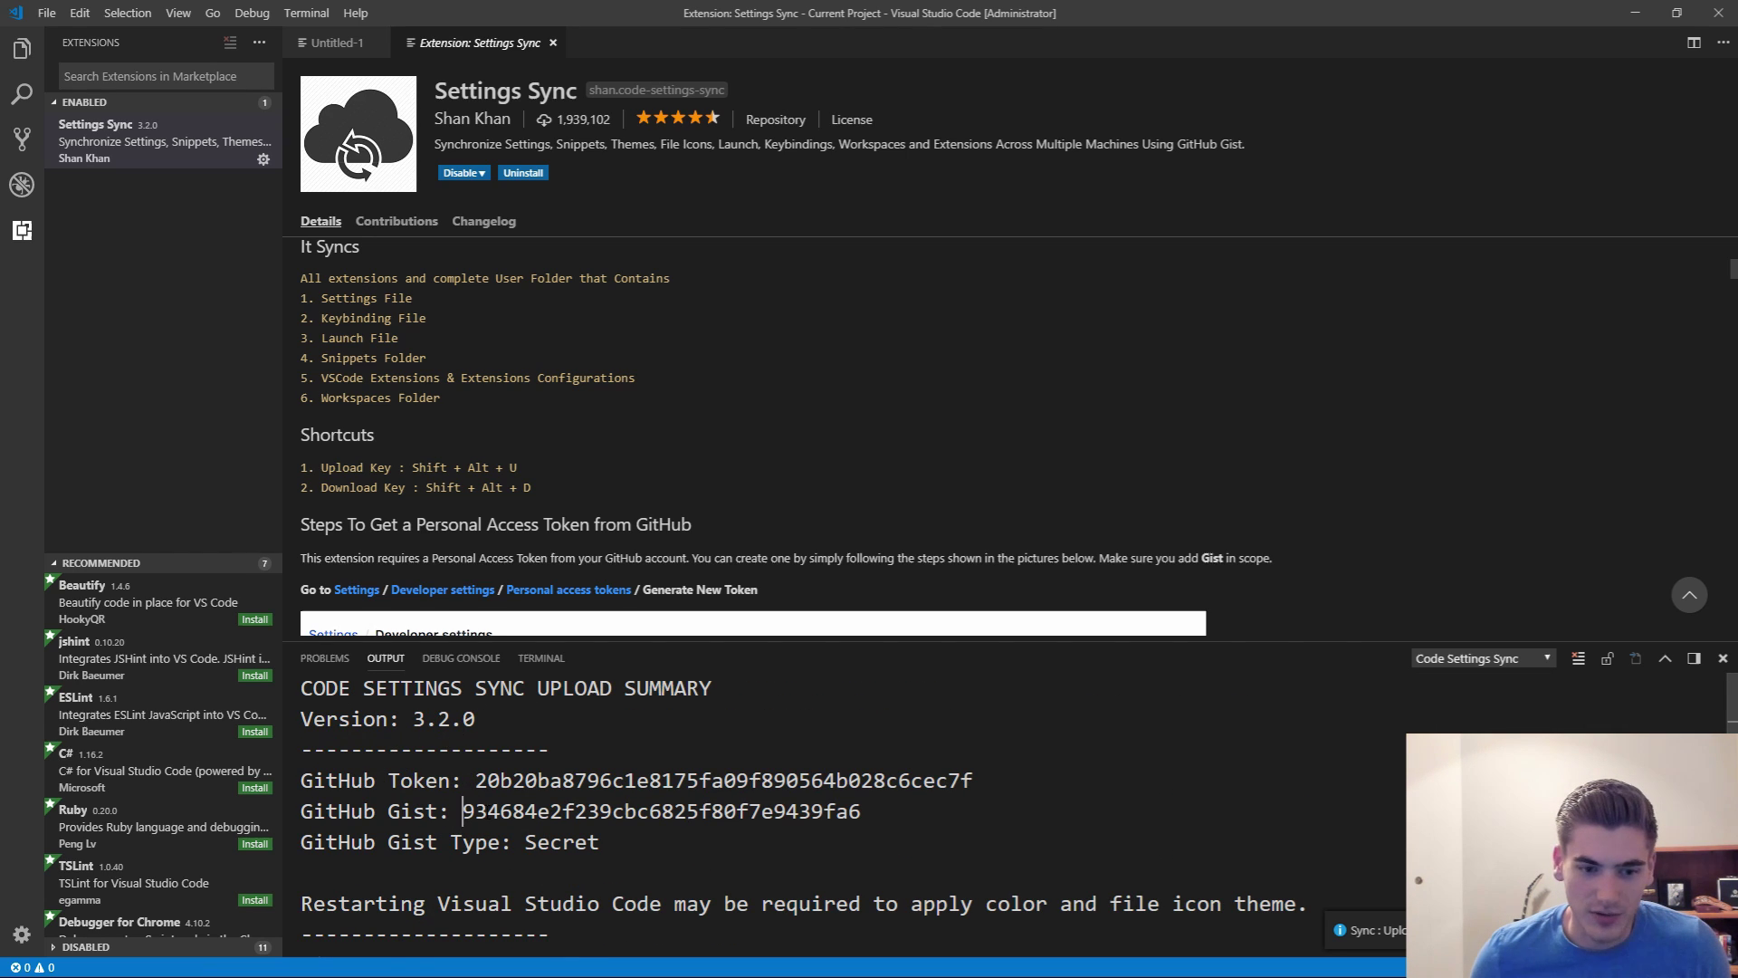
double_click(661, 811)
scroll(660, 811, "down", 5)
scroll(544, 788, "down", 3)
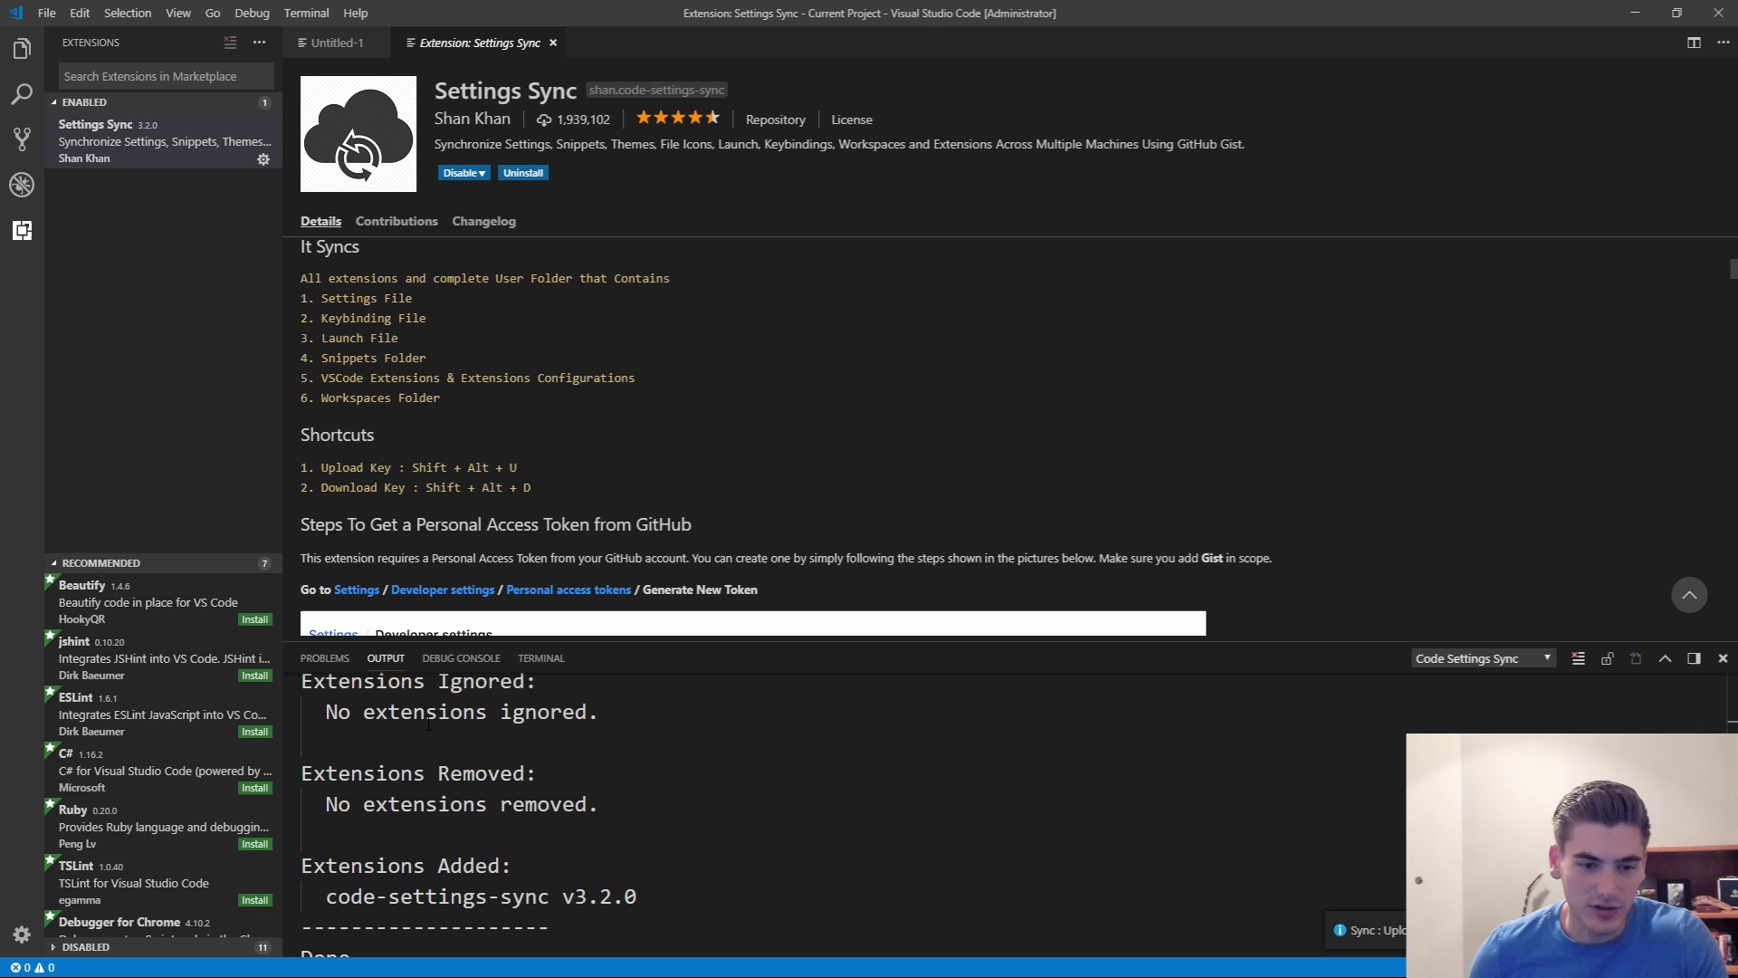
scroll(429, 724, "down", 1)
scroll(515, 759, "up", 3)
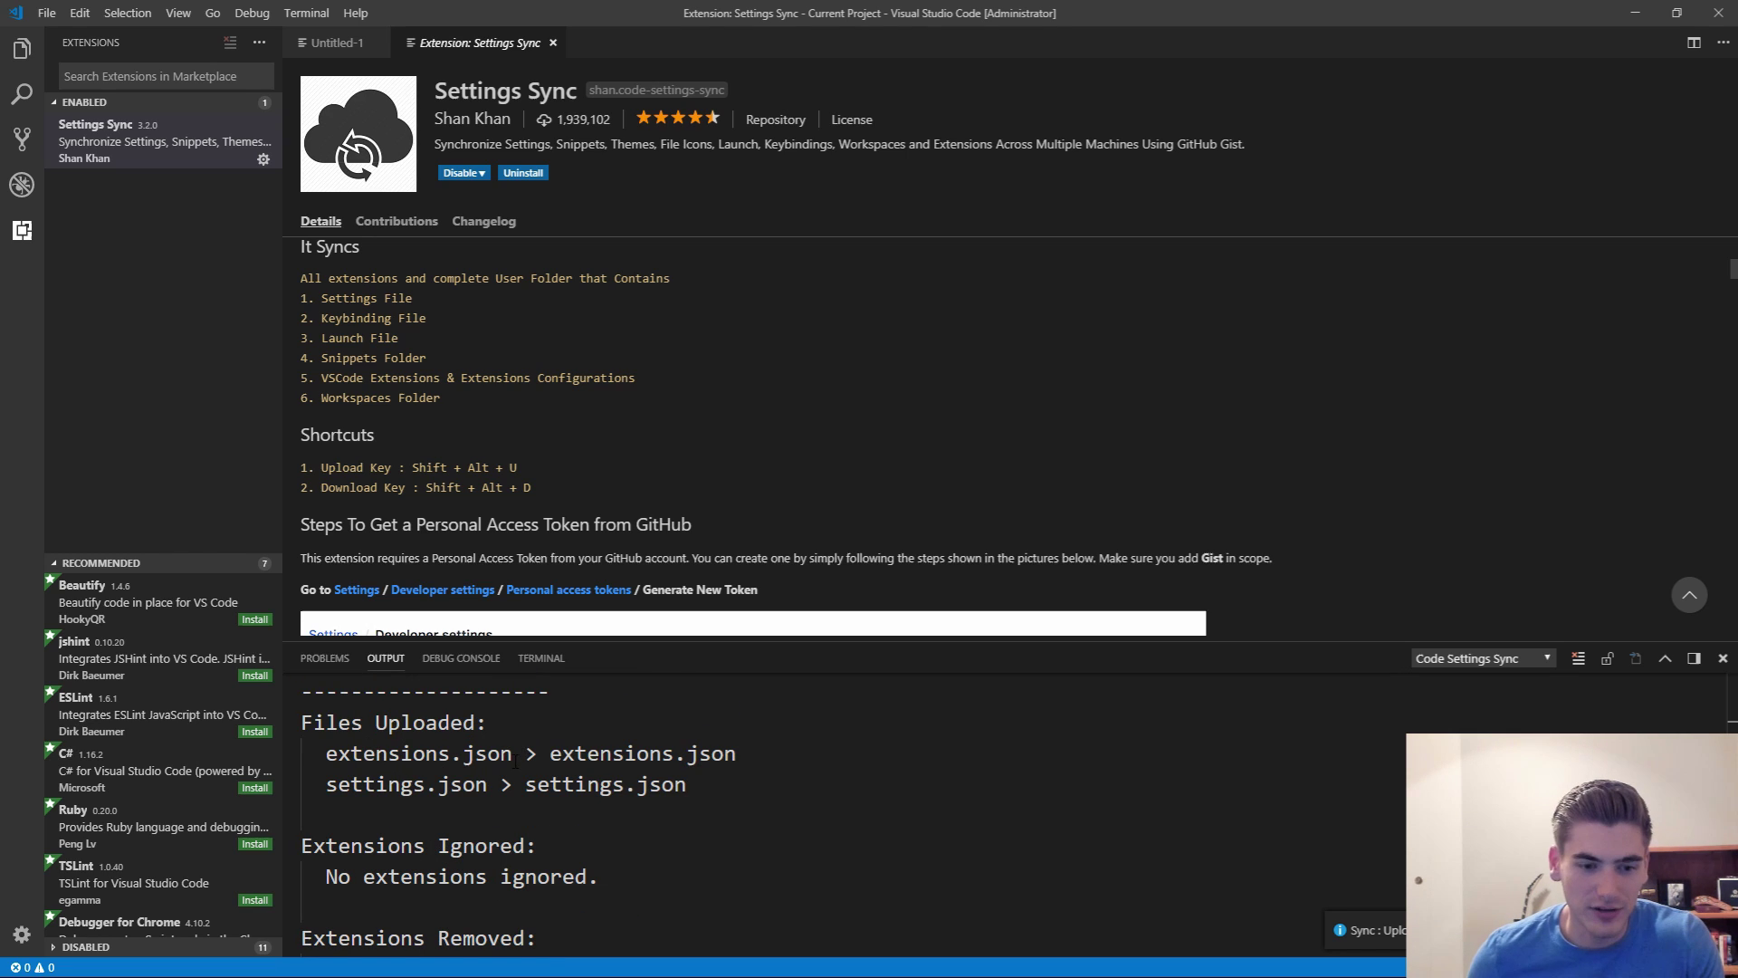
scroll(515, 760, "down", 3)
scroll(463, 804, "down", 3)
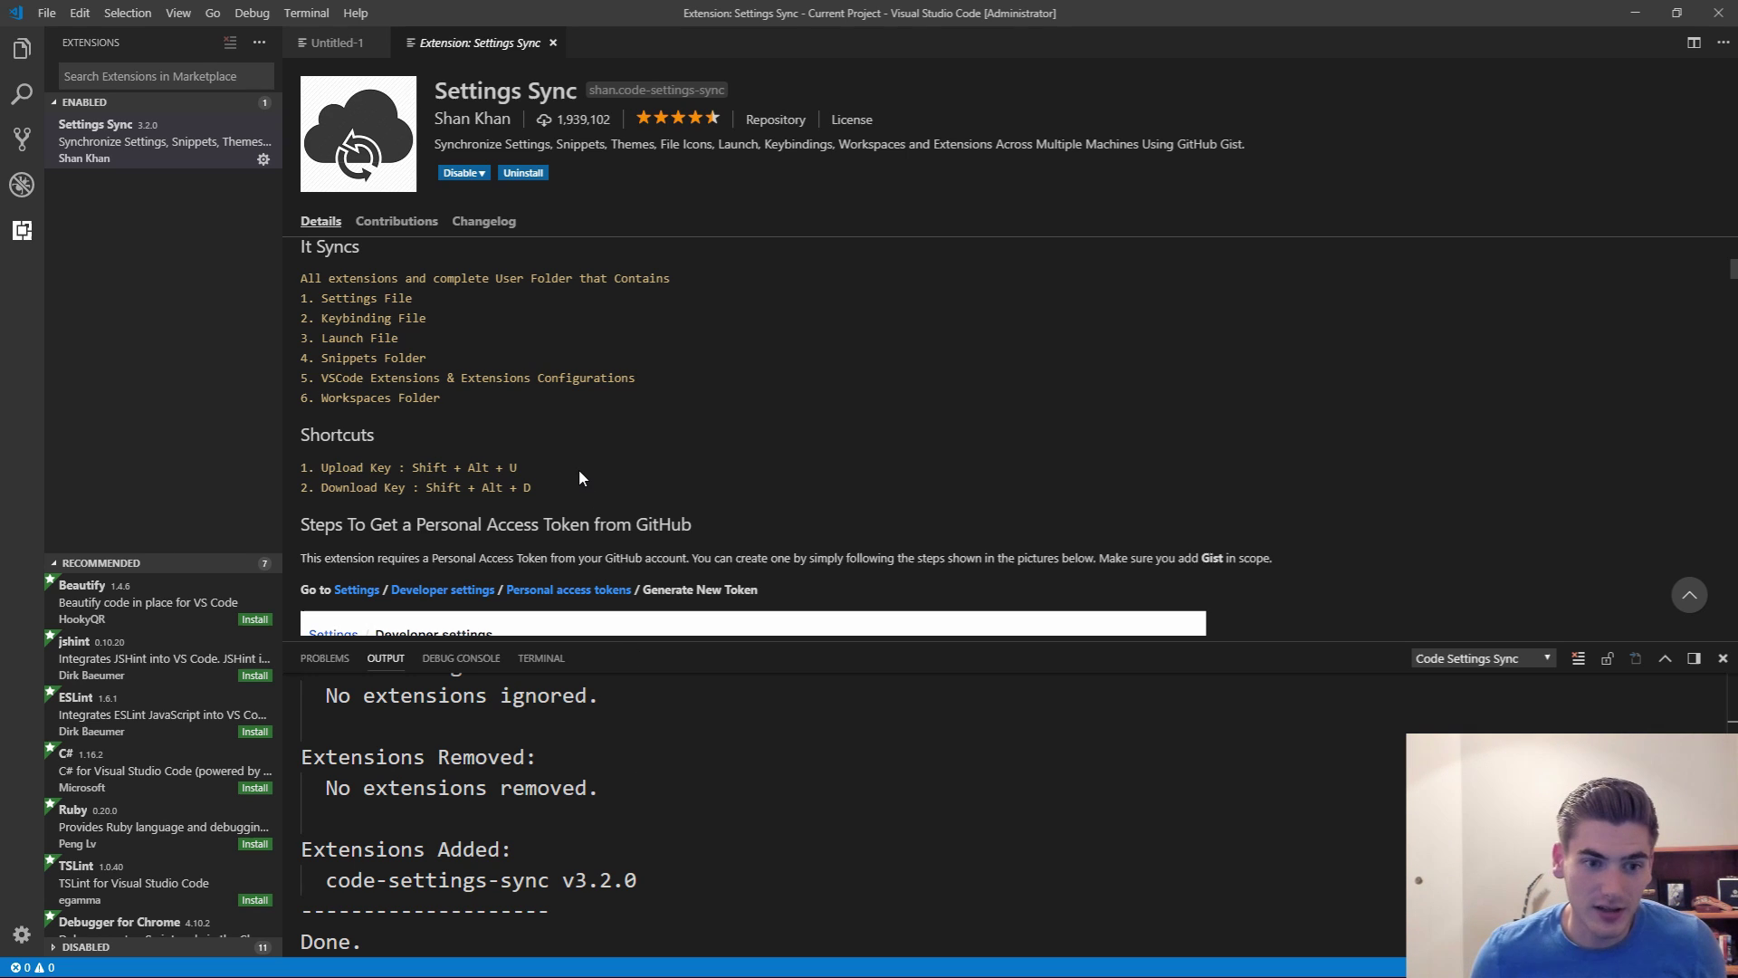
key("shift+alt+d")
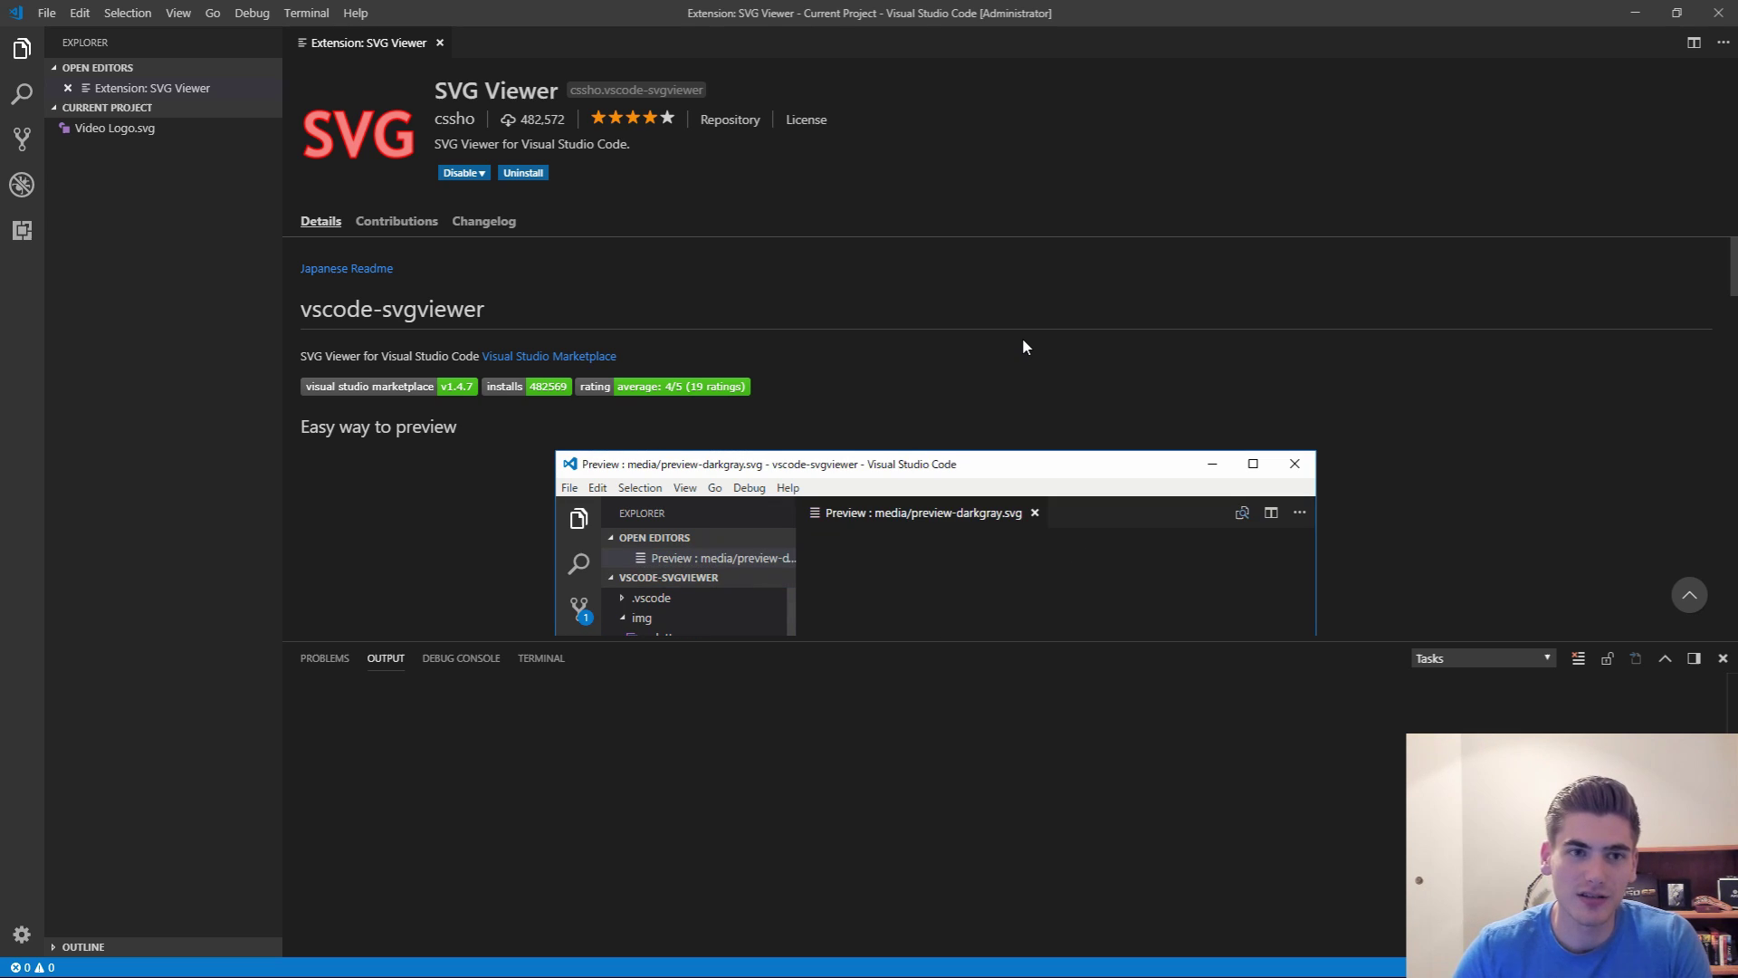
Step: Open Video Logo.svg from the Explorer to view its SVG markup
left_click(95, 127)
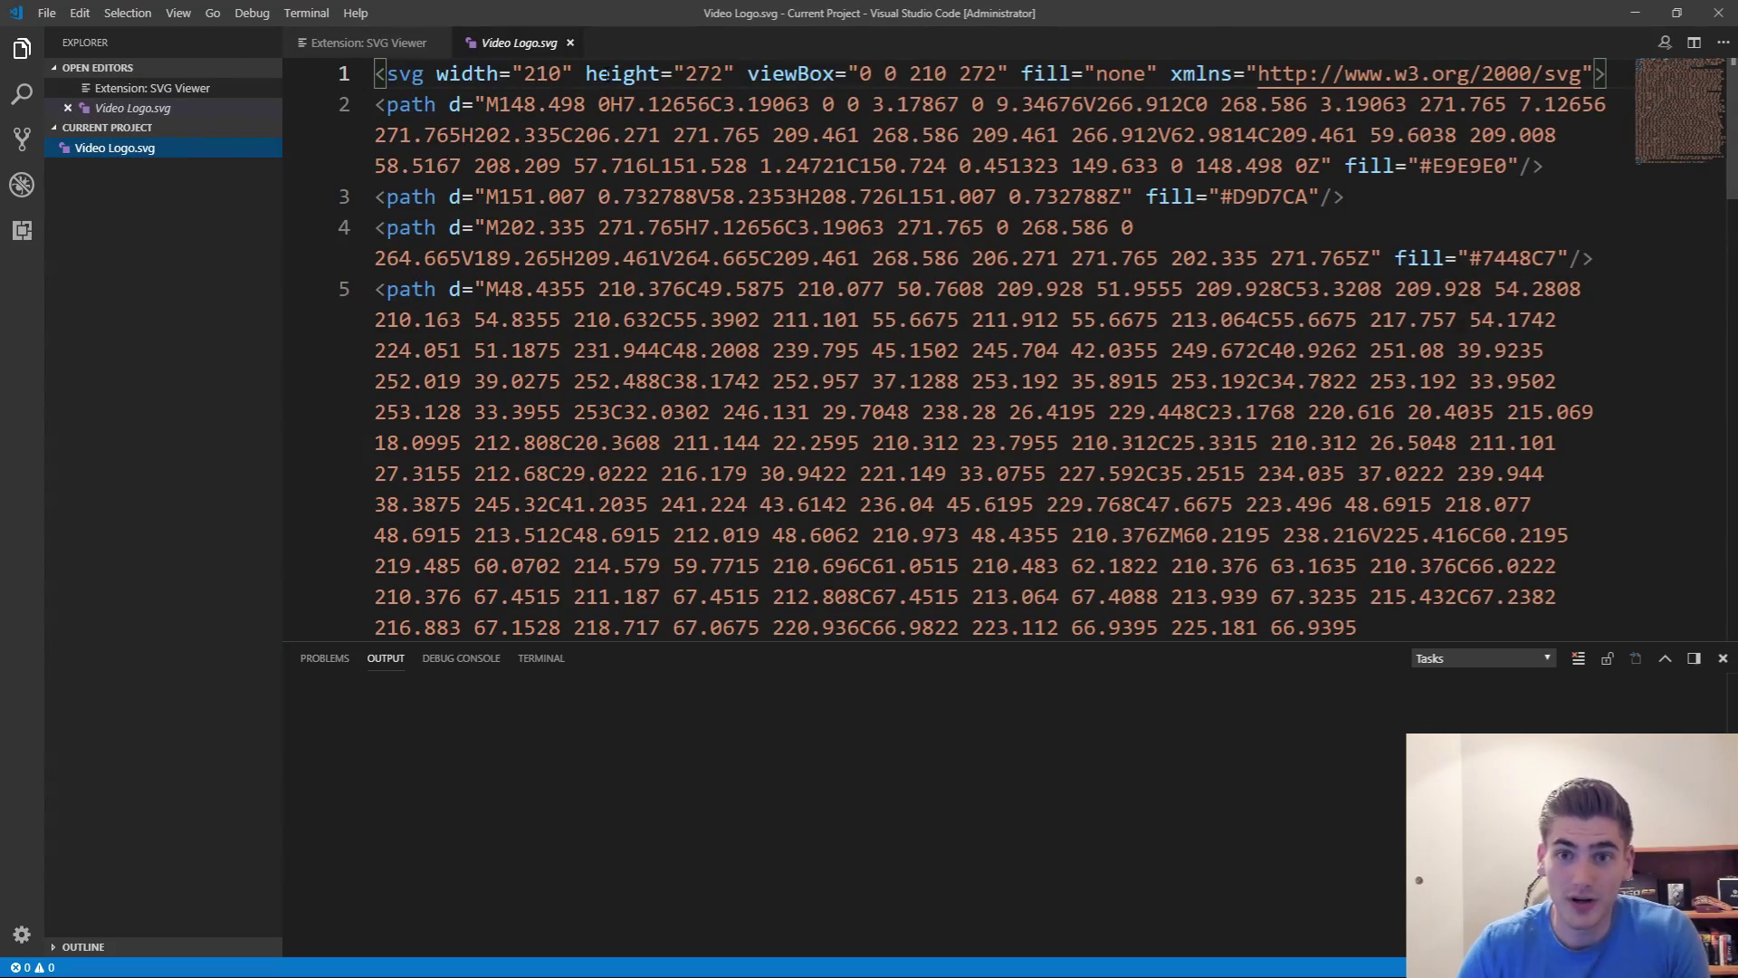
scroll(870, 353, "down", 5)
scroll(869, 354, "down", 5)
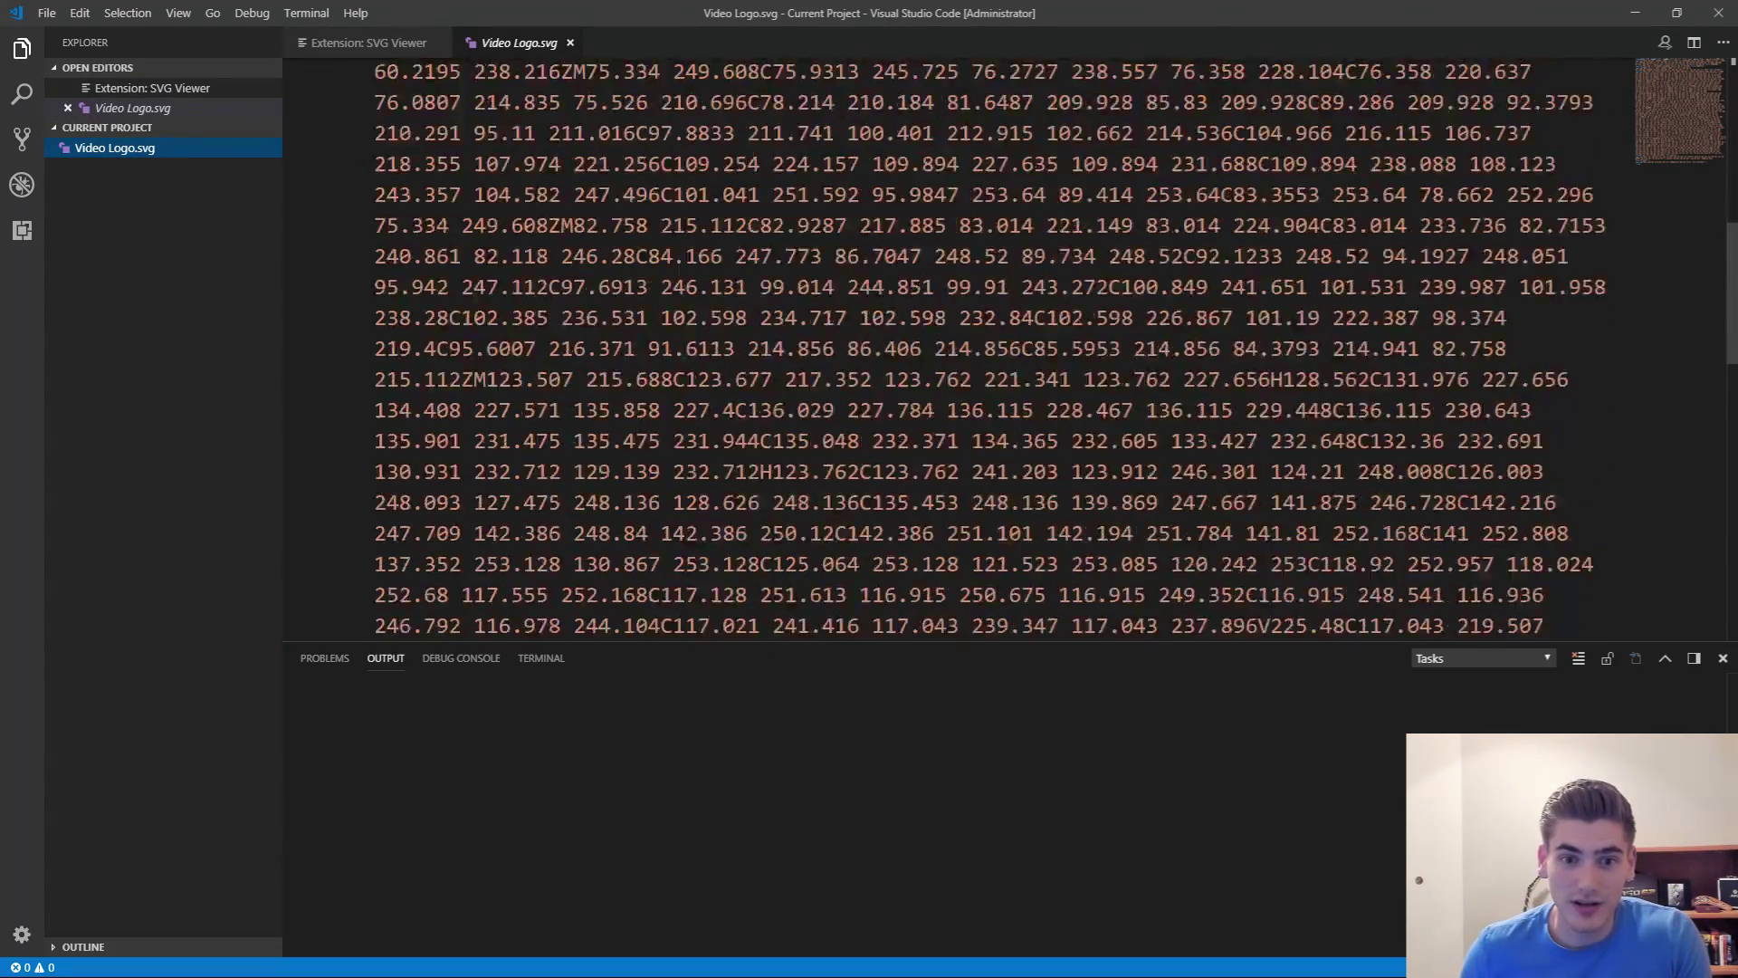
scroll(869, 354, "down", 5)
scroll(870, 354, "down", 5)
scroll(701, 407, "down", 3)
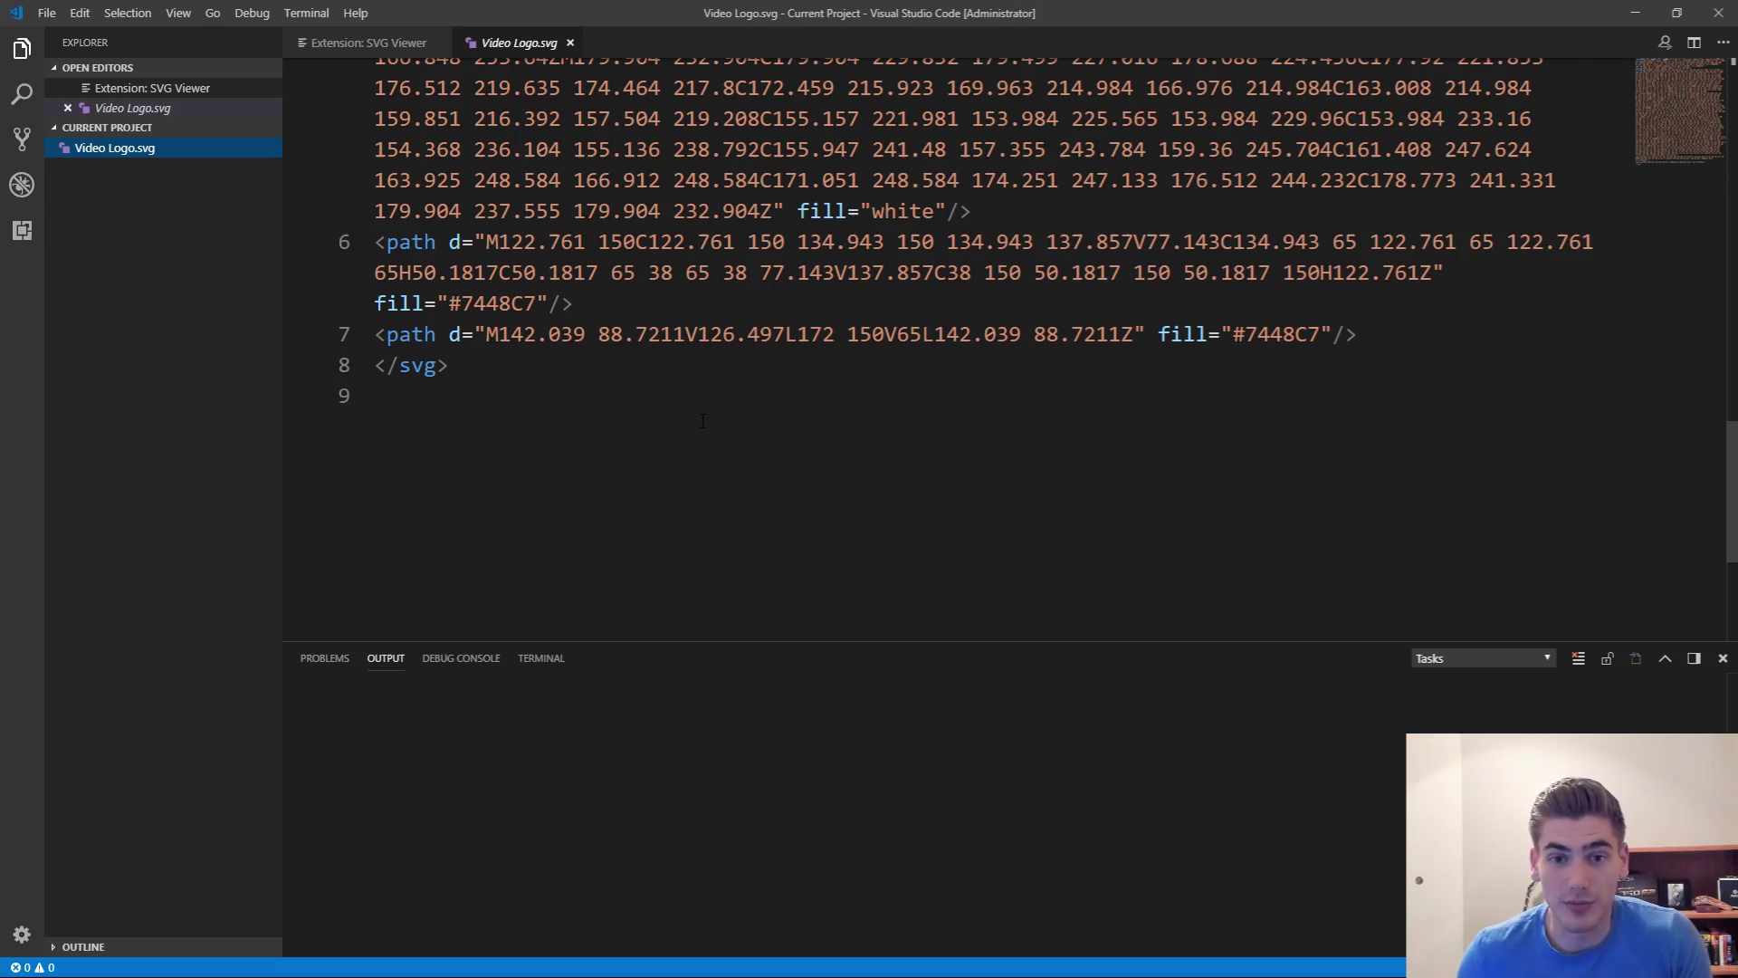
scroll(703, 422, "up", 5)
scroll(702, 421, "up", 5)
scroll(747, 393, "up", 5)
scroll(806, 358, "up", 5)
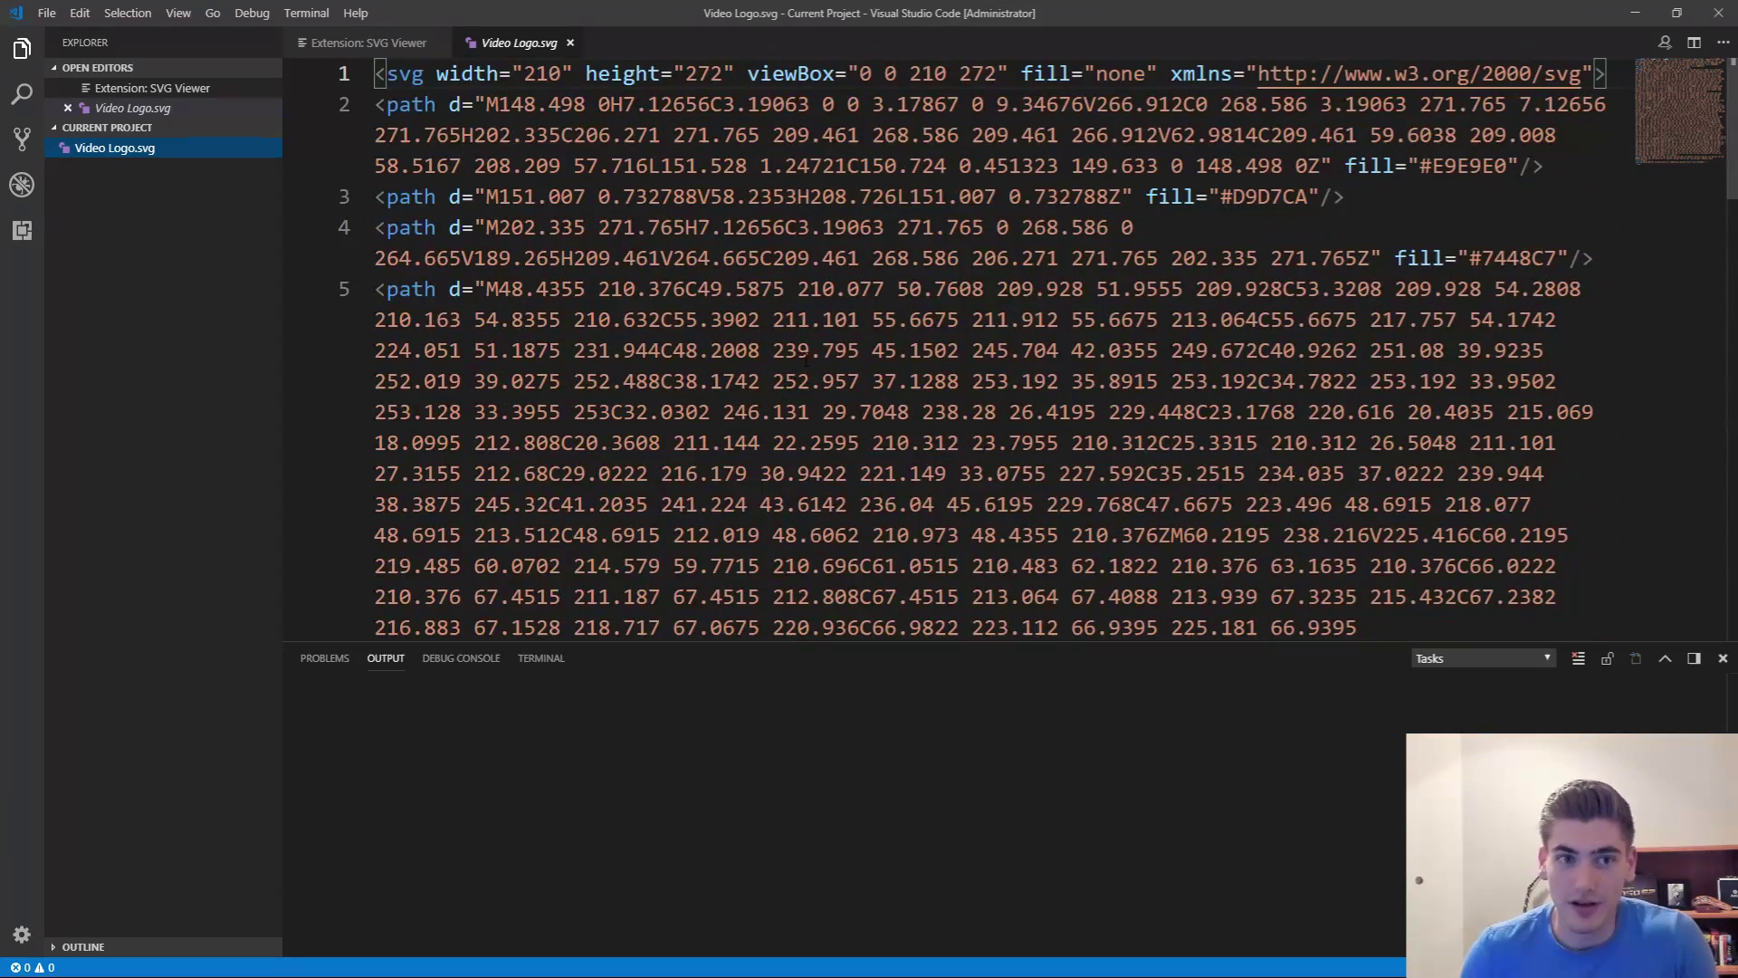
Step: Preview Video Logo.svg as an image with SVG Viewer: View SVG File
right_click(106, 147)
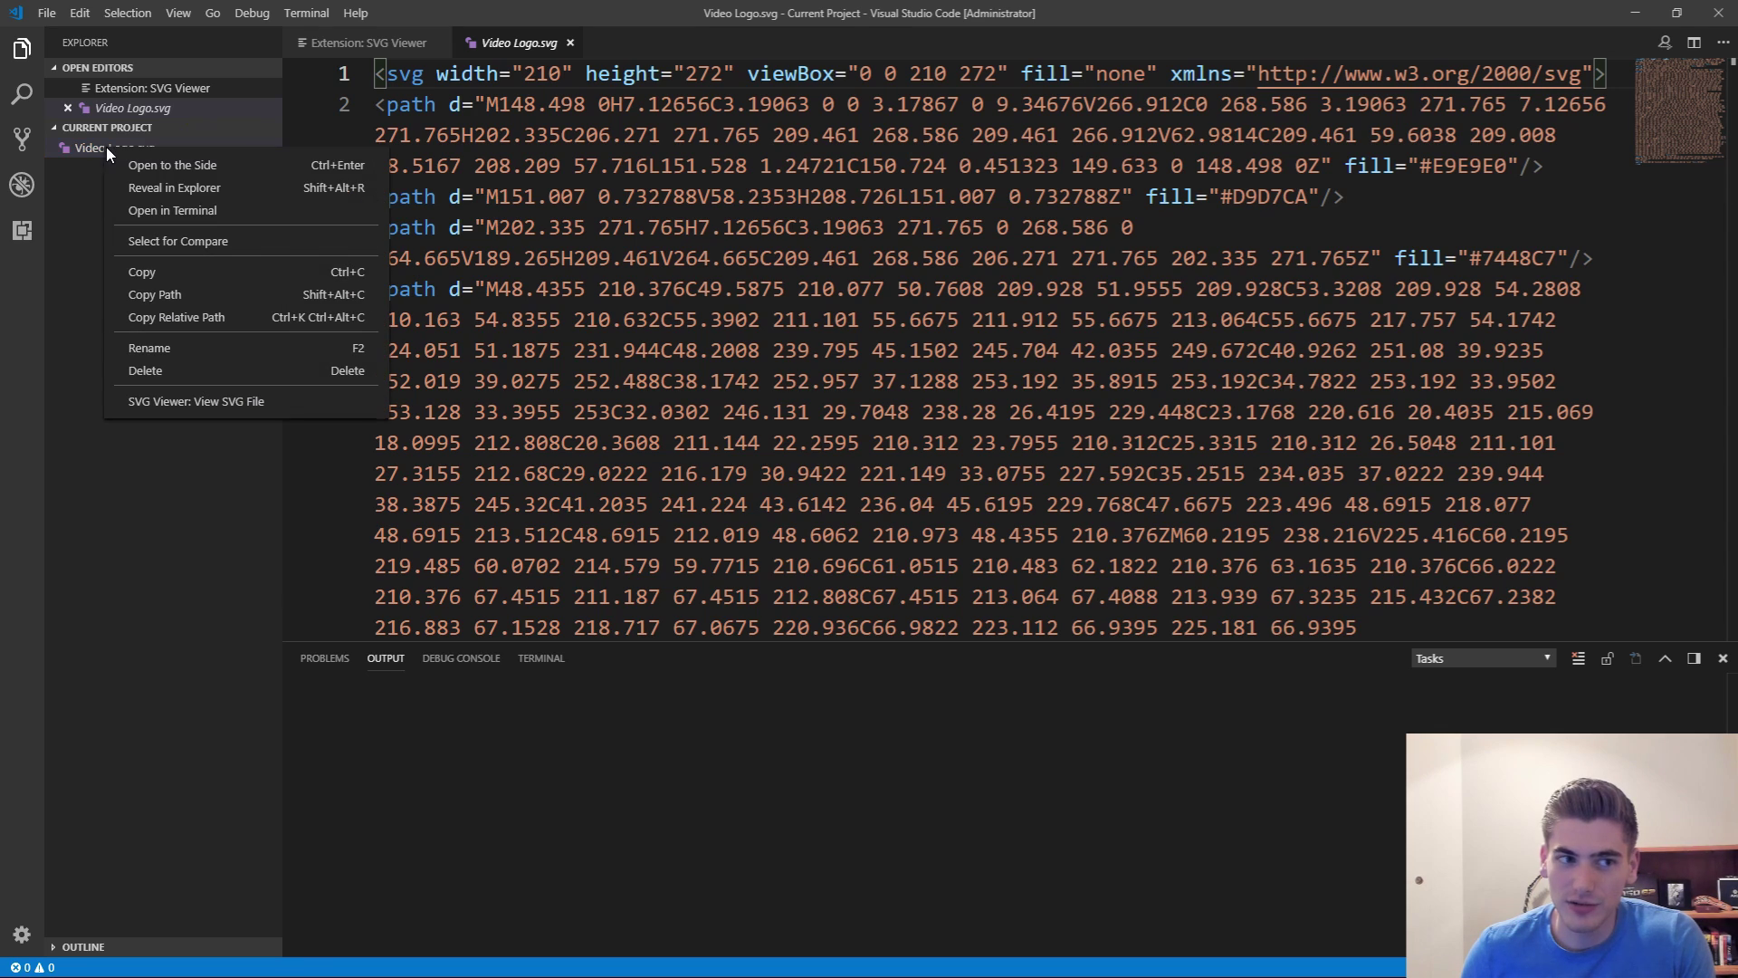
left_click(251, 406)
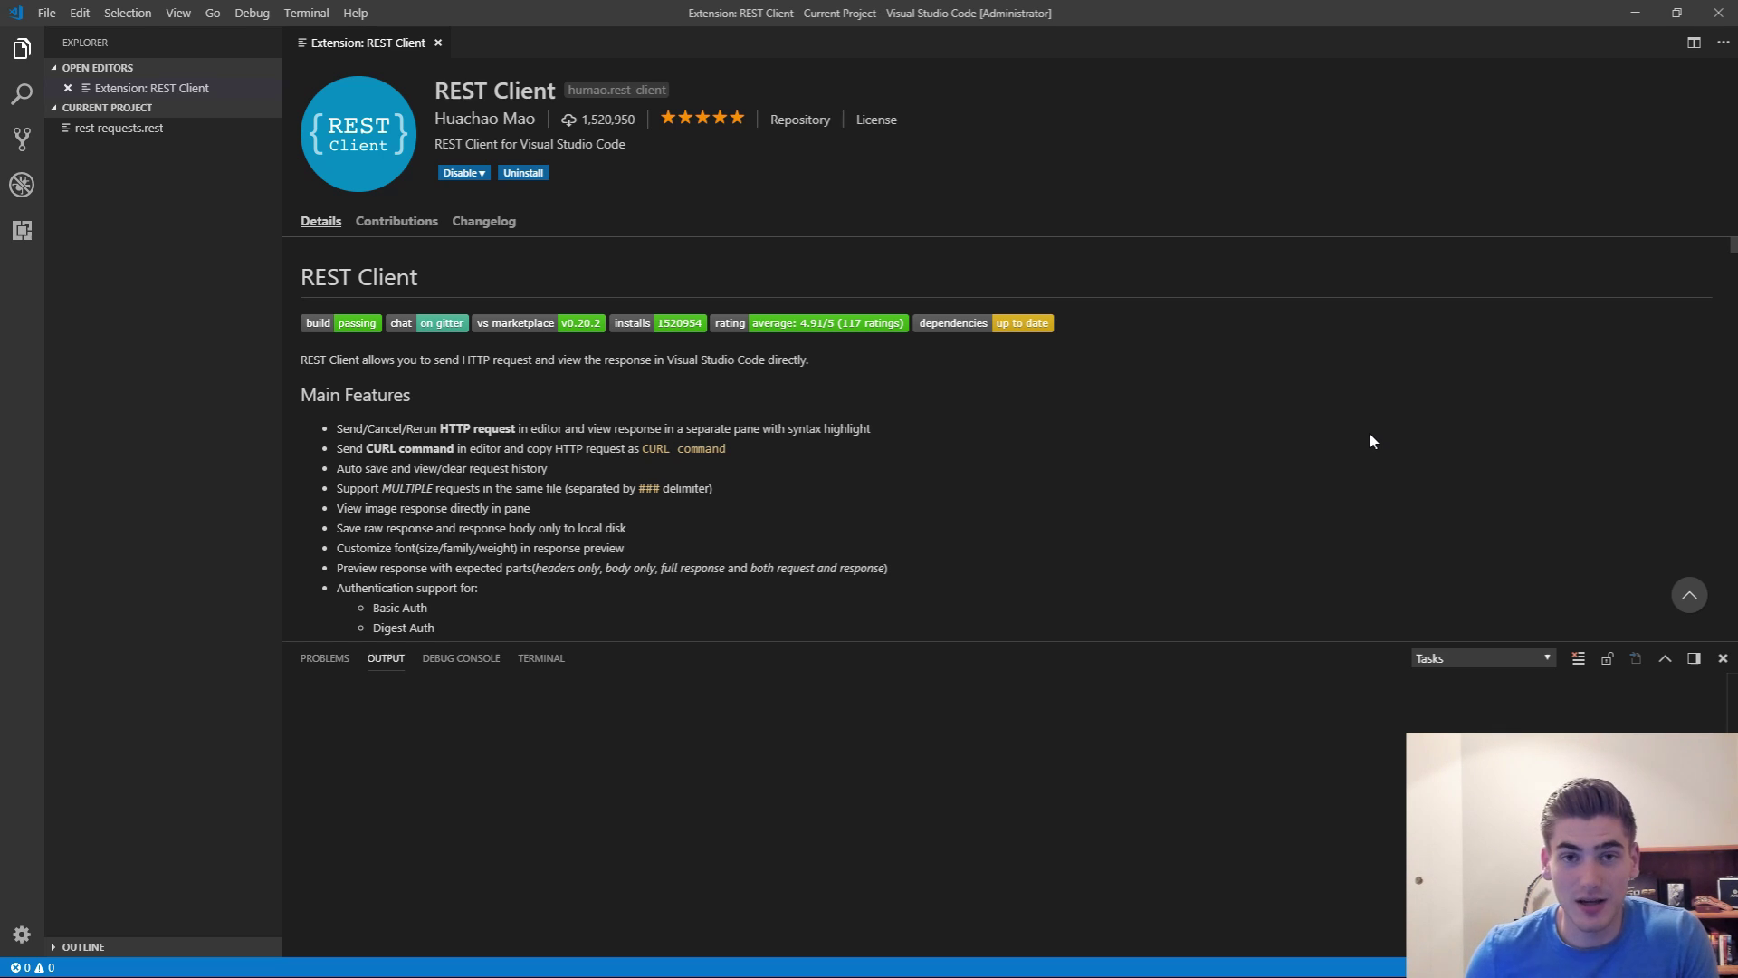
Step: Open rest requests.rest from the Explorer
left_click(120, 128)
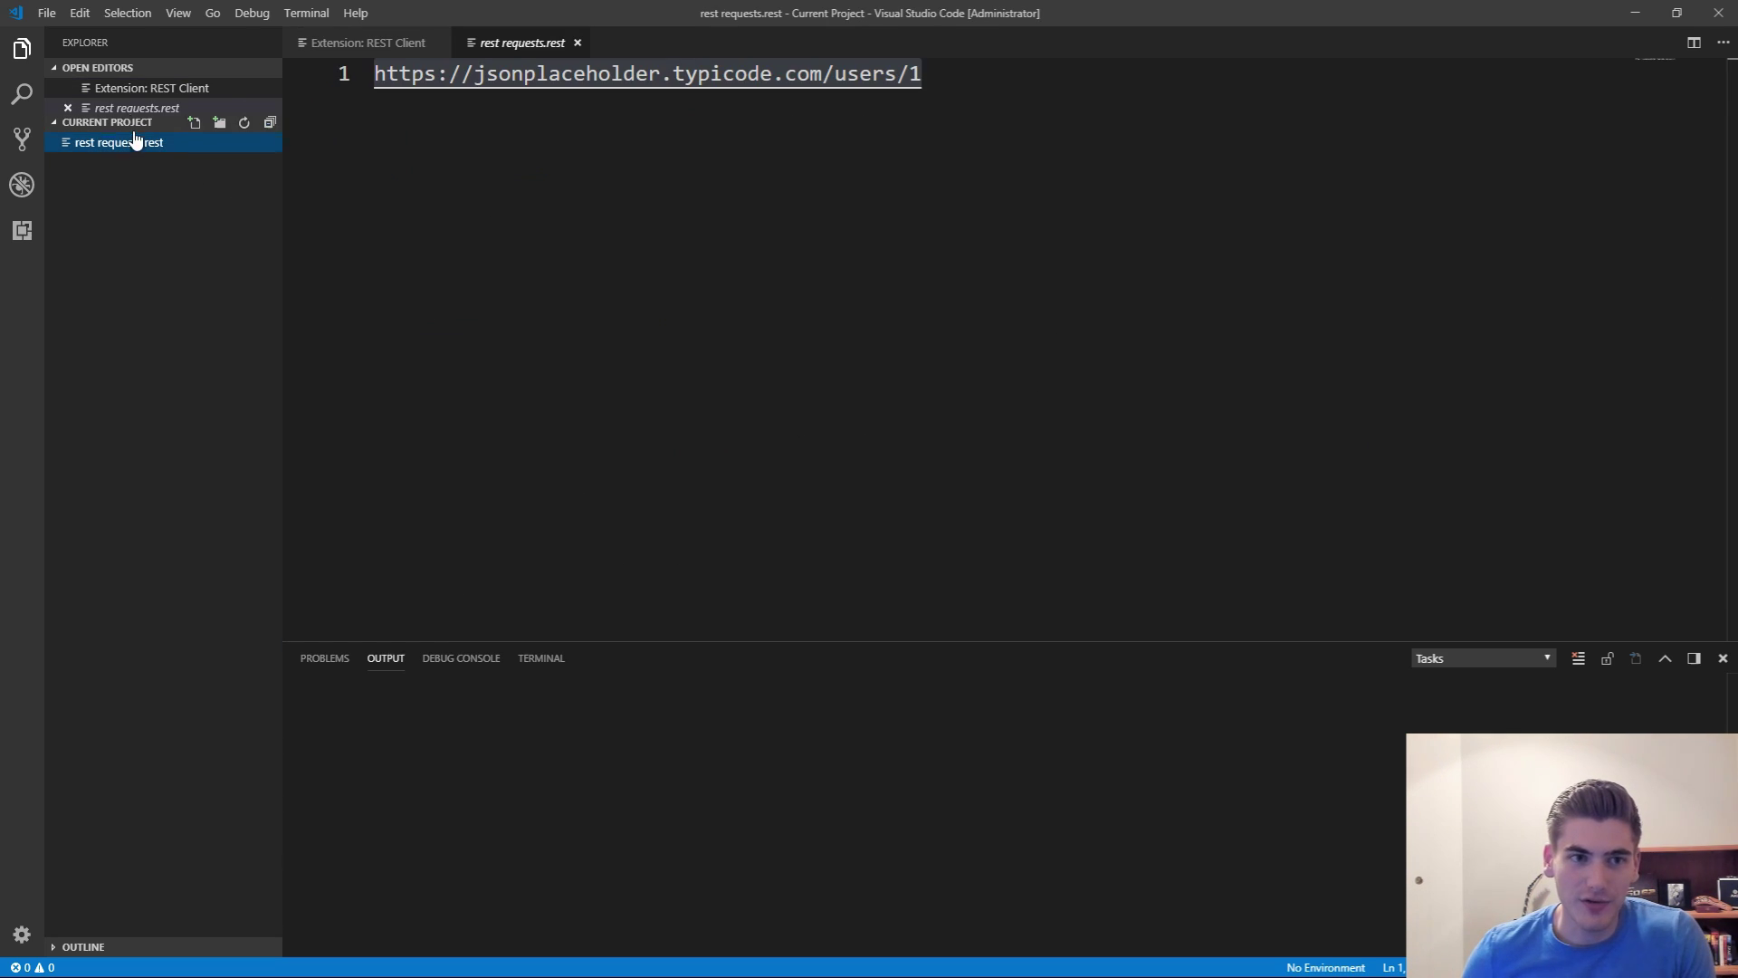
Step: Select the jsonplaceholder users/1 URL, then send the request
left_click(712, 204)
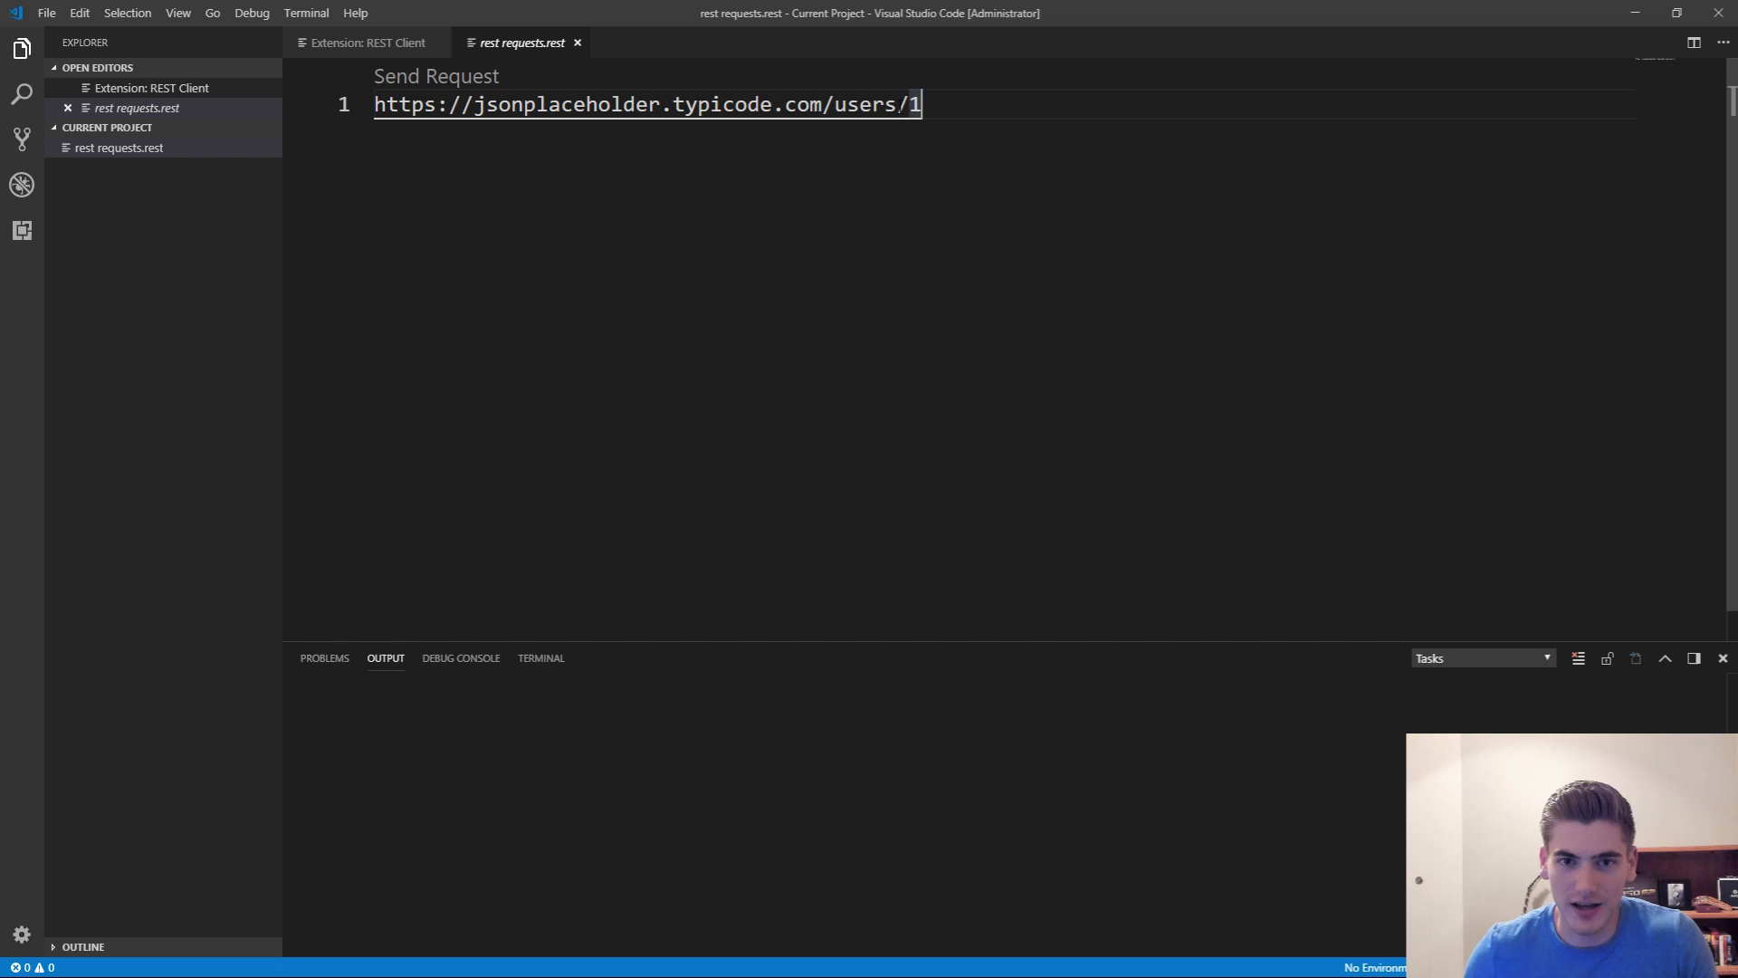
left_click_drag(938, 104, 292, 101)
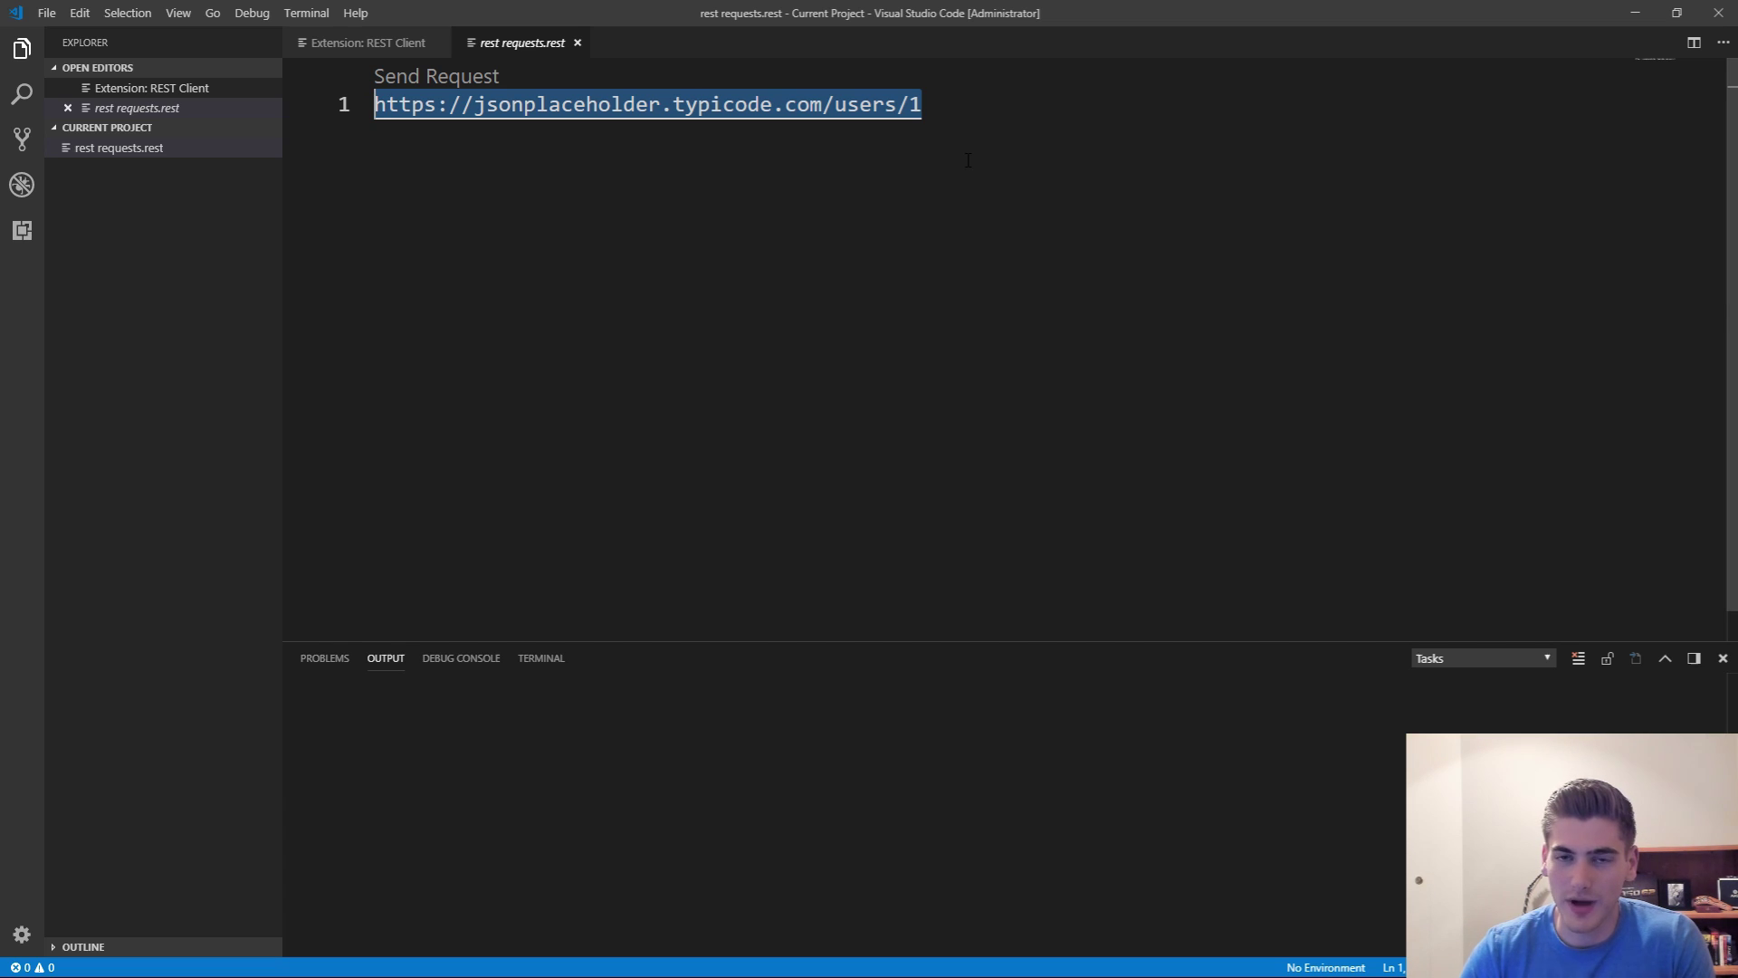
left_click(968, 160)
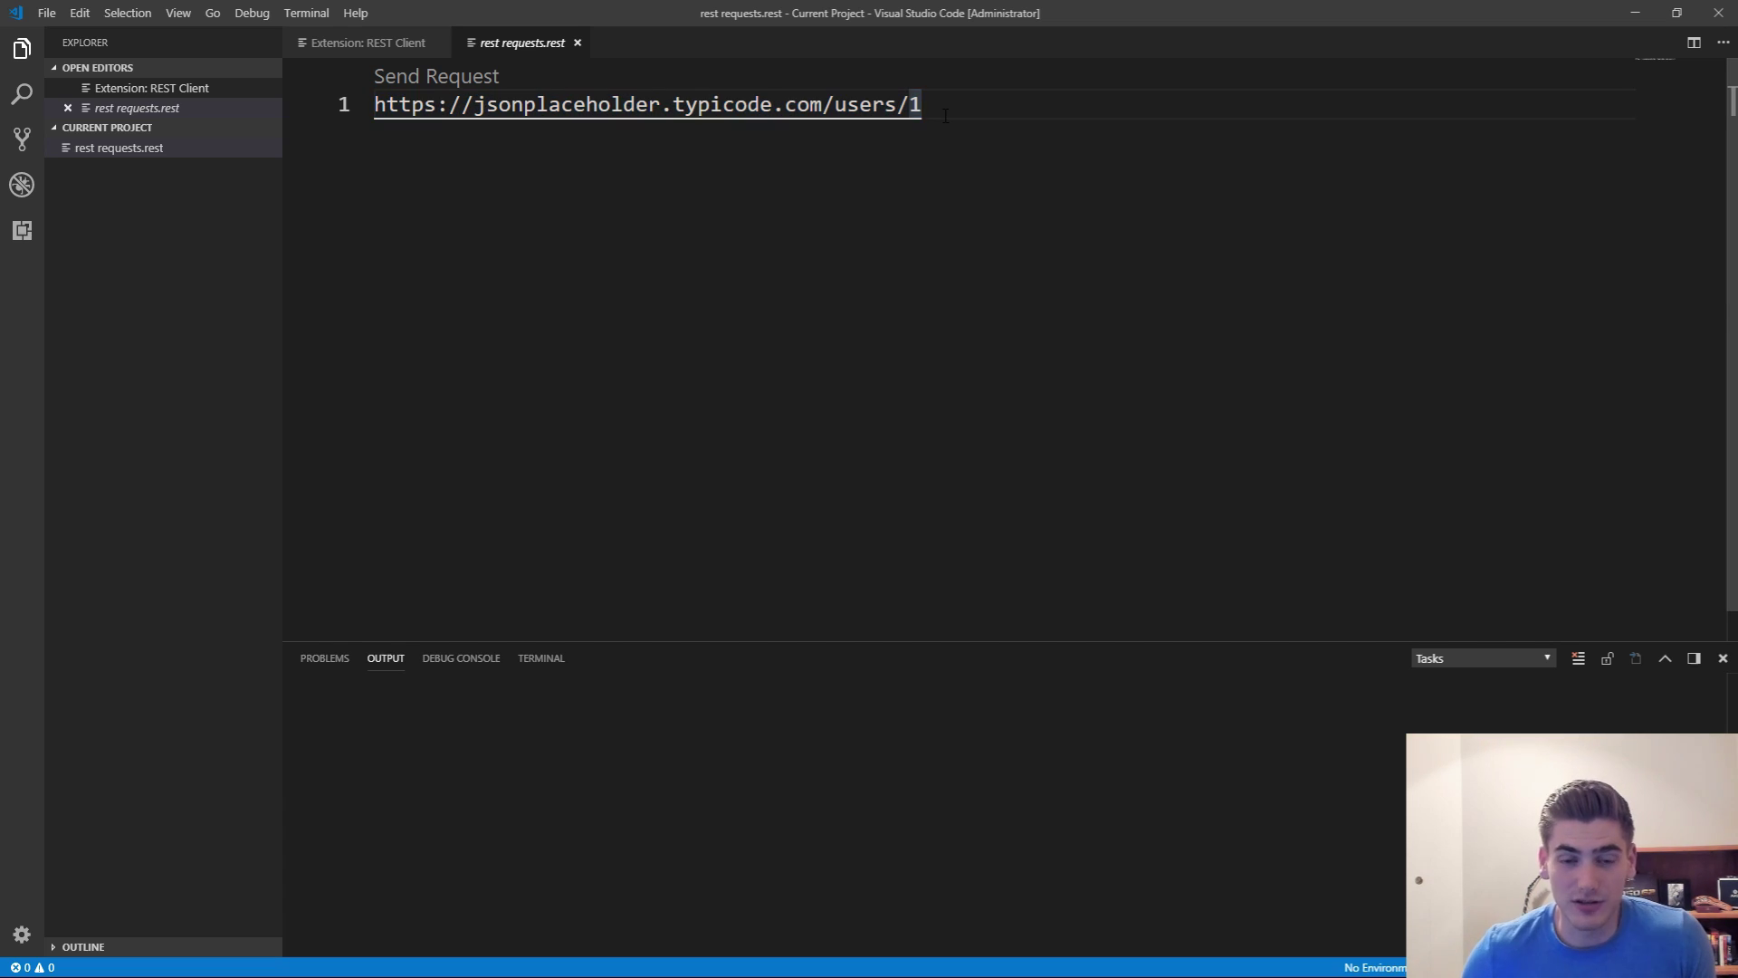
left_click(421, 77)
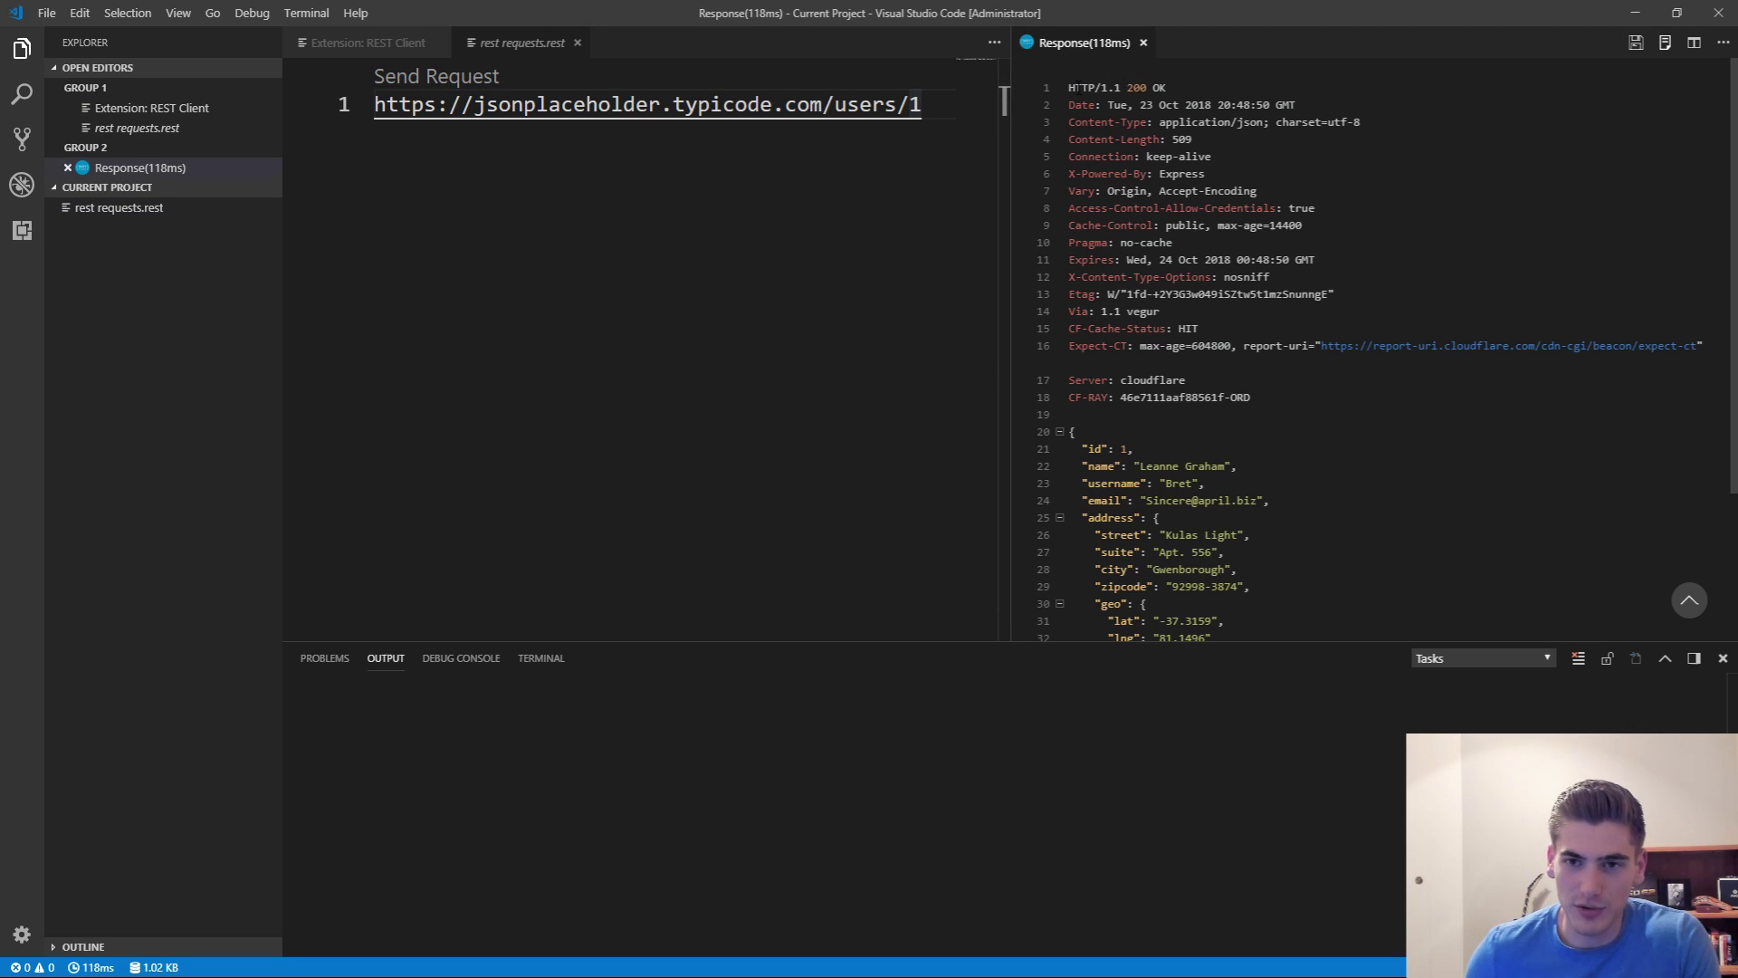
left_click_drag(1064, 82, 1706, 346)
scroll(1223, 340, "down", 3)
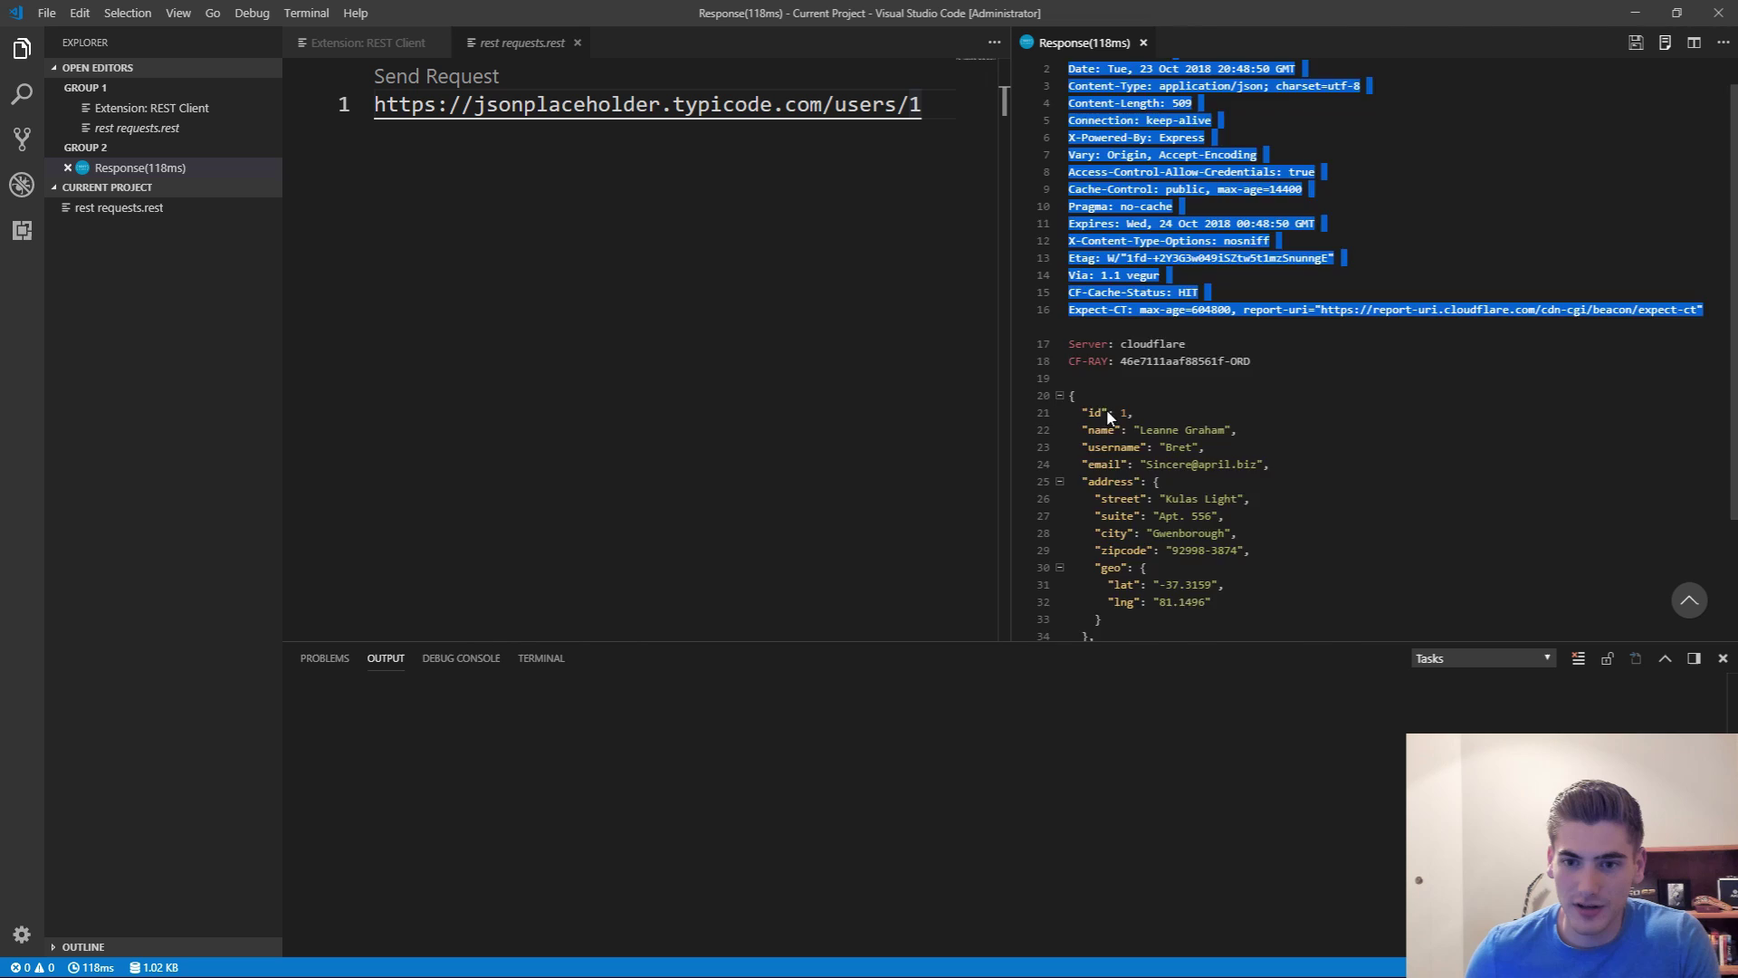
Step: Select the response's JSON body, then place the caret after the first request URL
left_click_drag(1064, 233, 1138, 689)
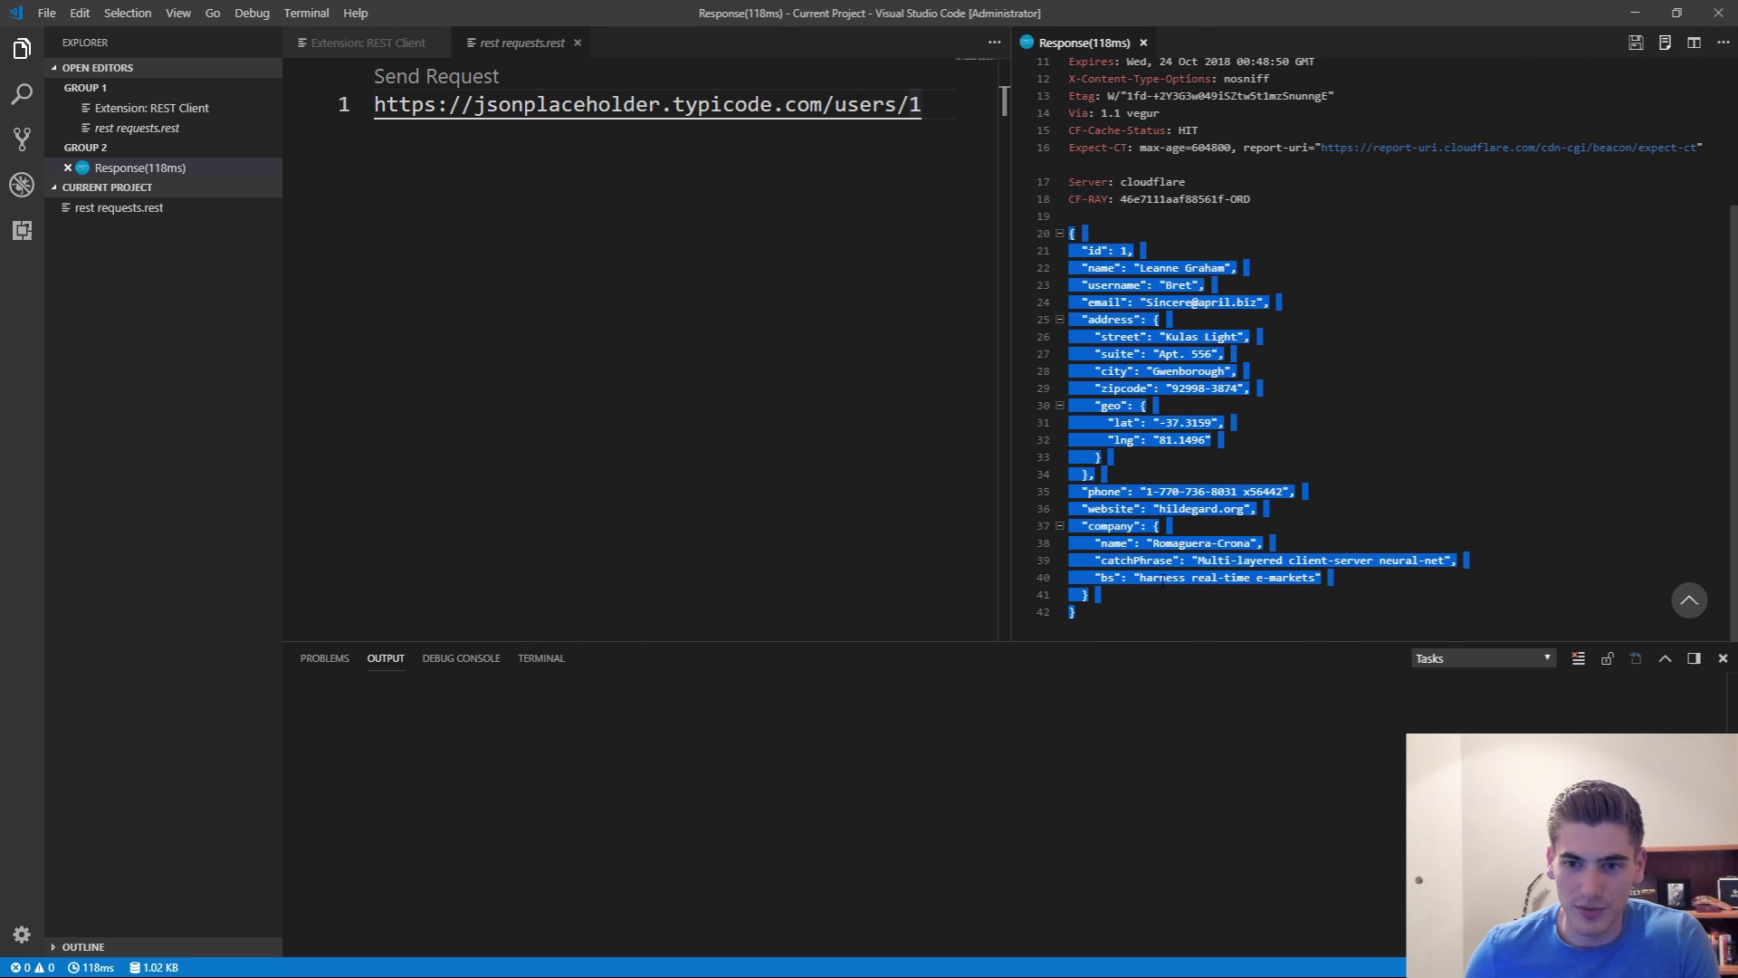
left_click(1165, 592)
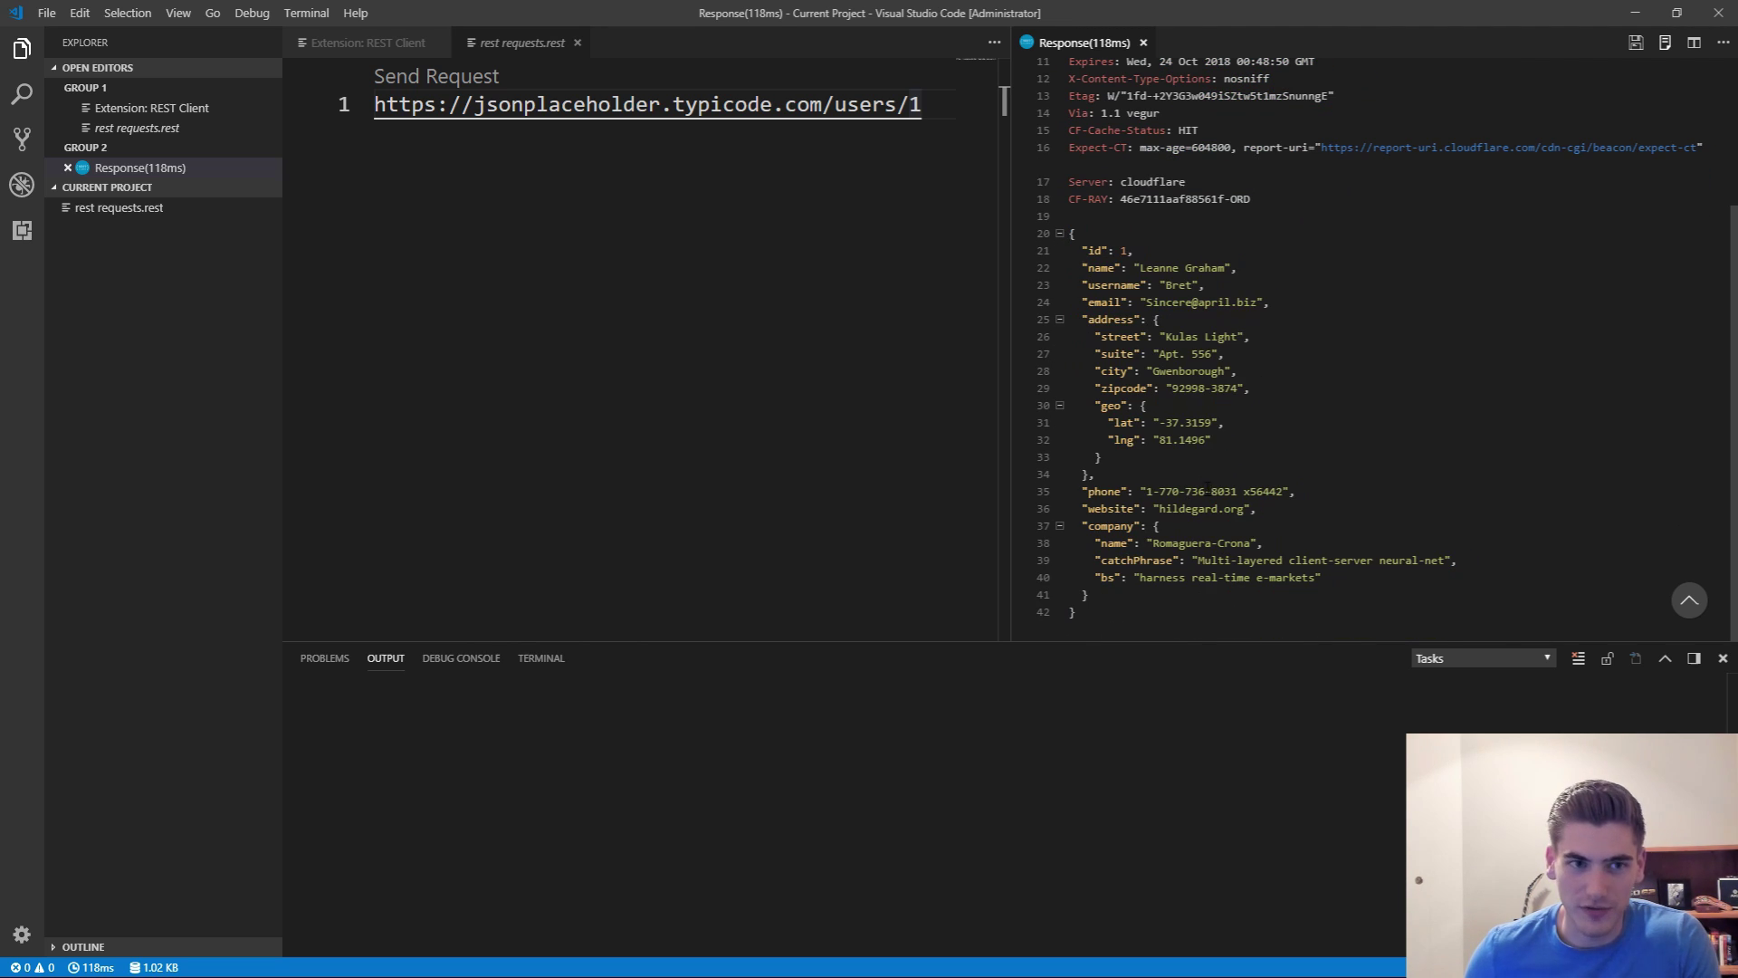
left_click(924, 105)
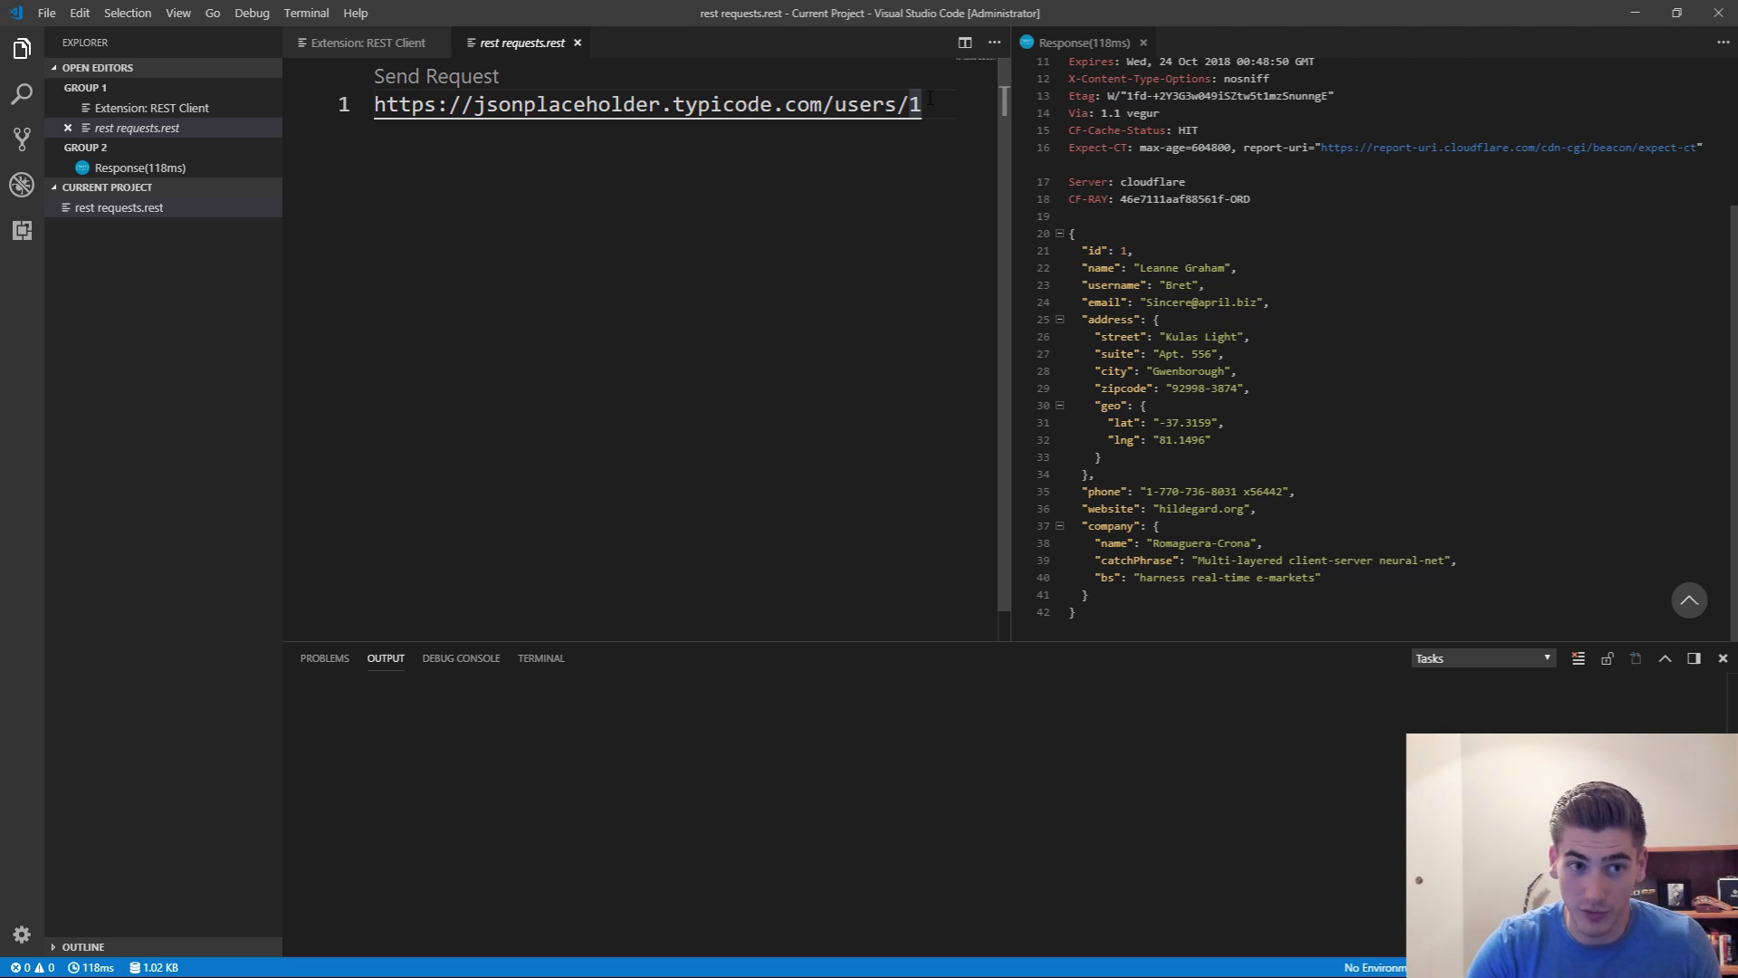
key("Return")
key("Return")
type("###")
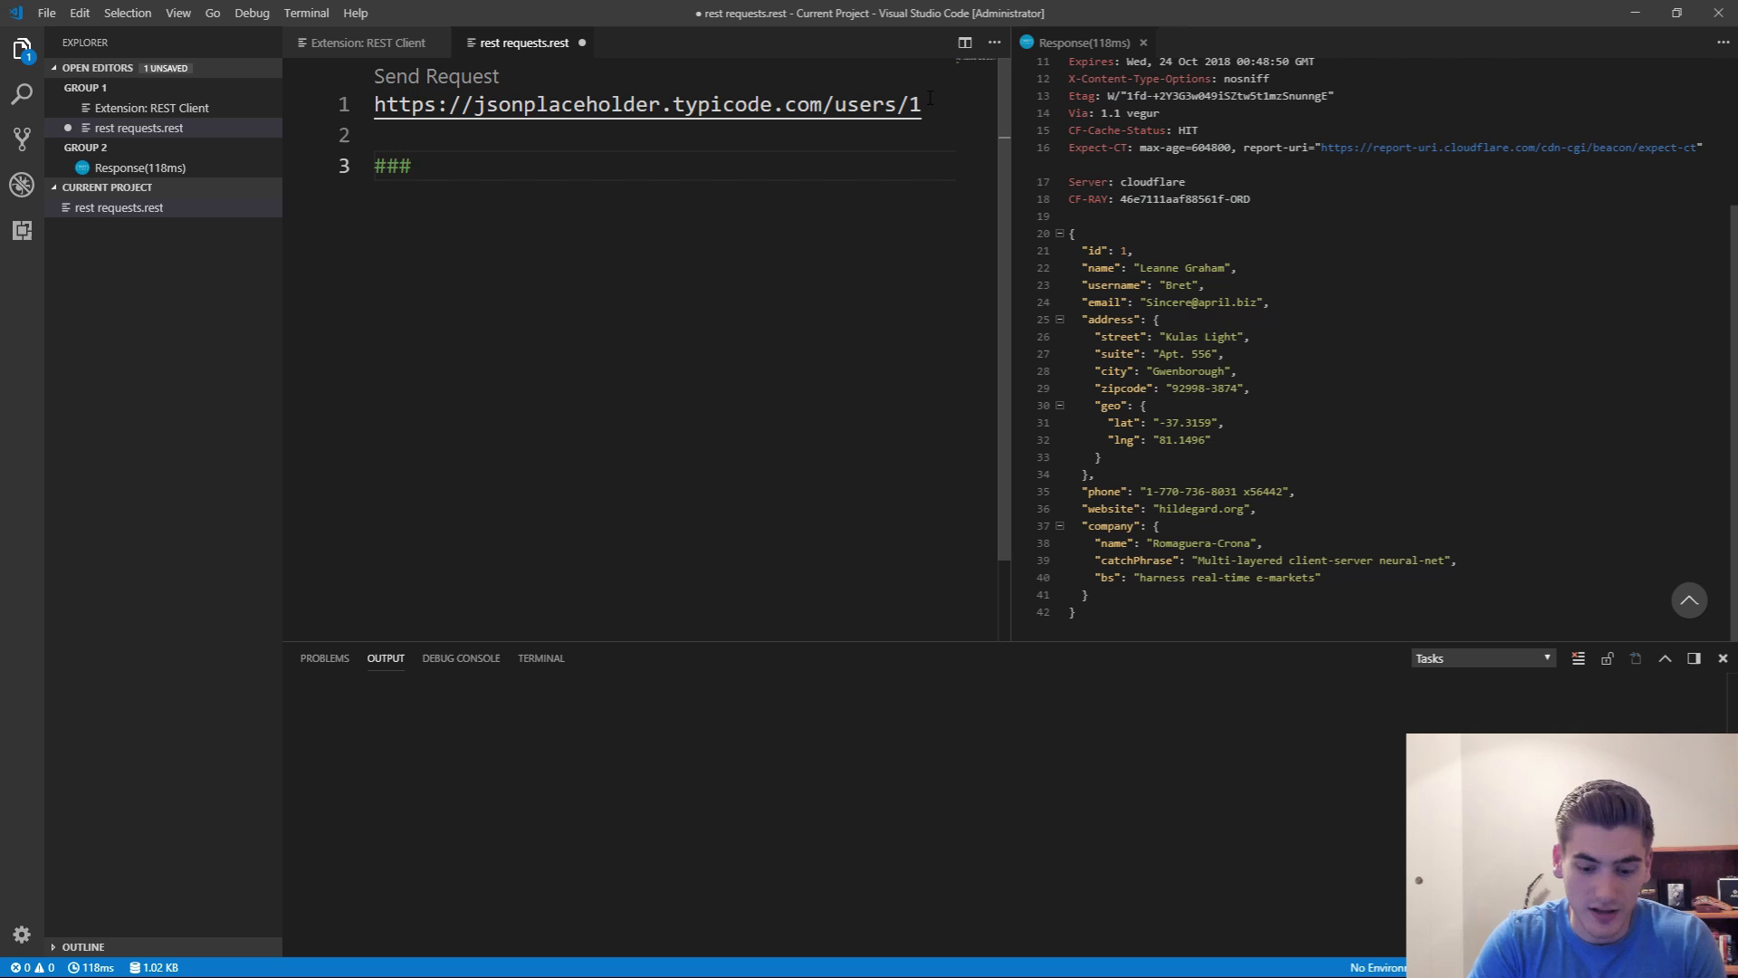
key("Return")
key("Return")
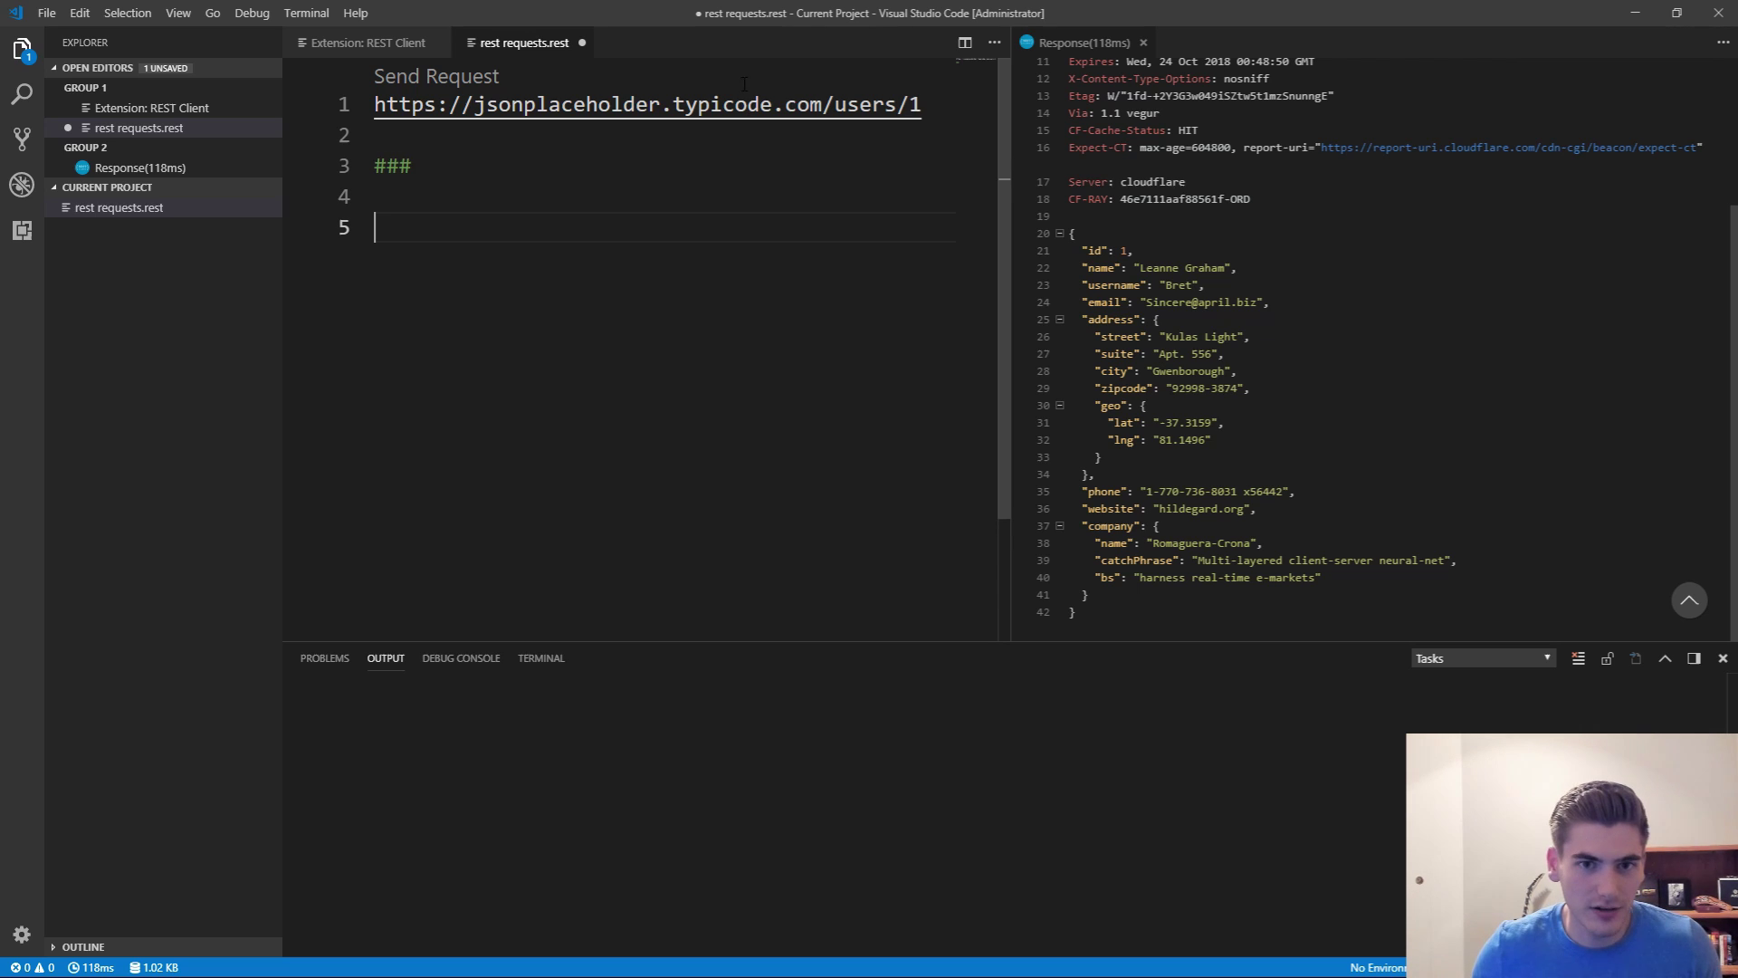
left_click(719, 105)
key("ctrl+c")
left_click(719, 228)
key("ctrl+v")
key("BackSpace")
key("BackSpace")
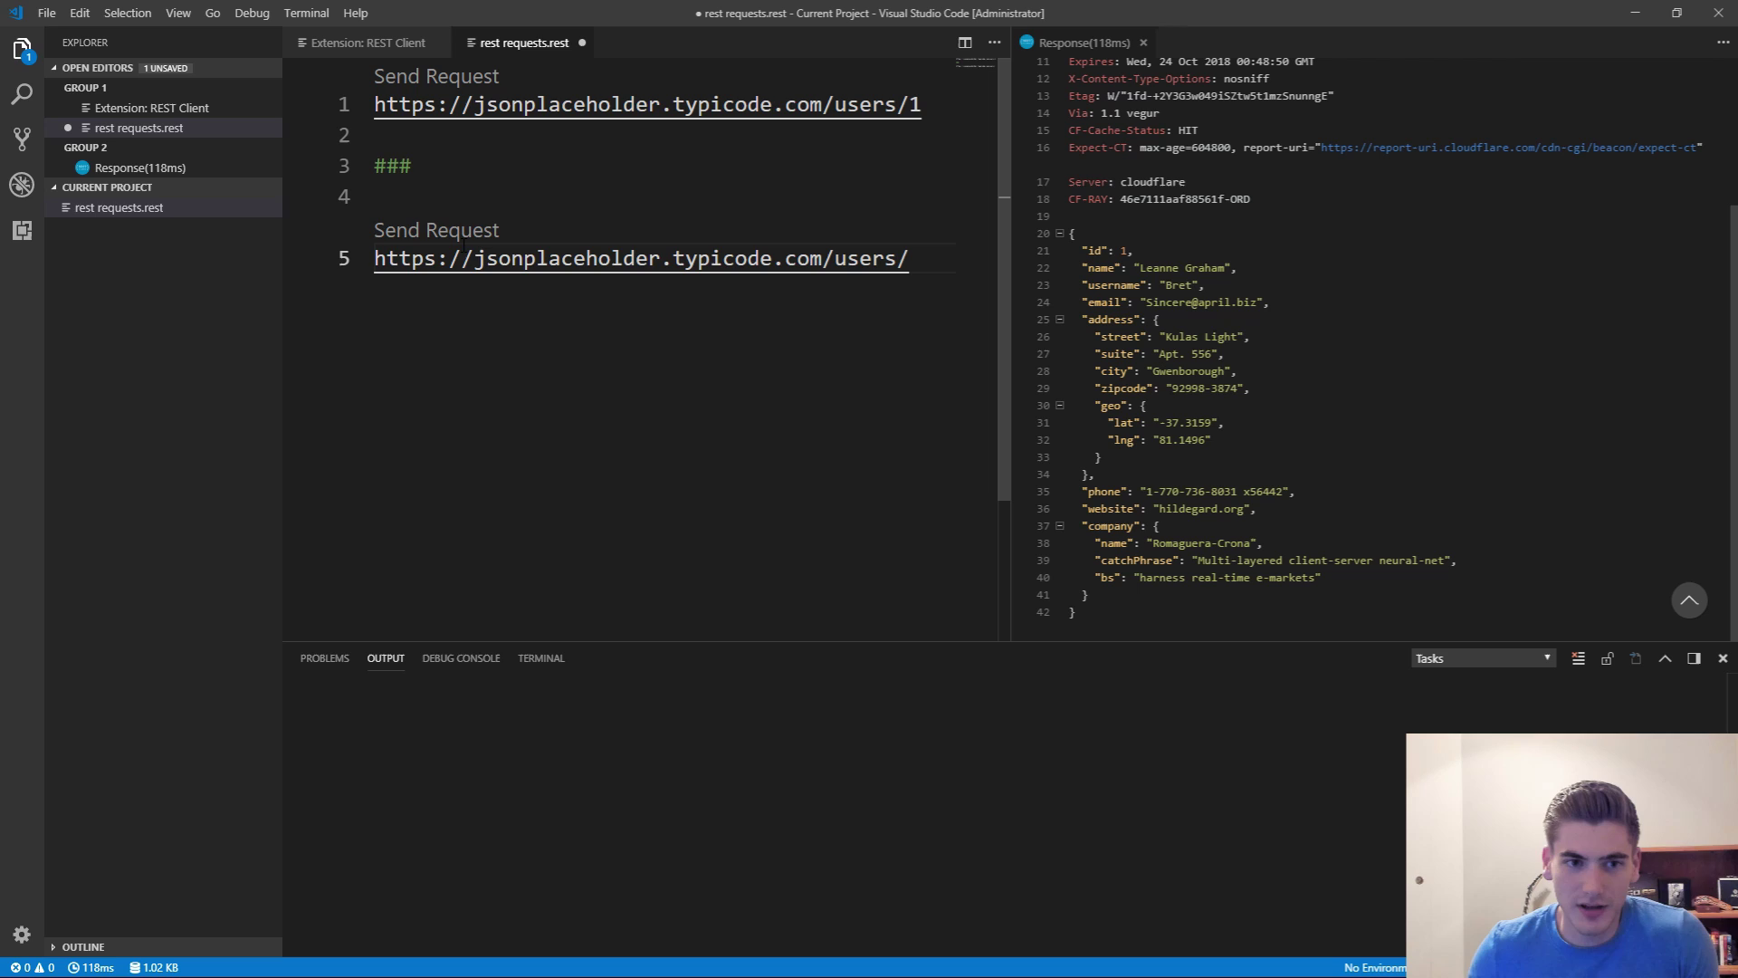
left_click(436, 229)
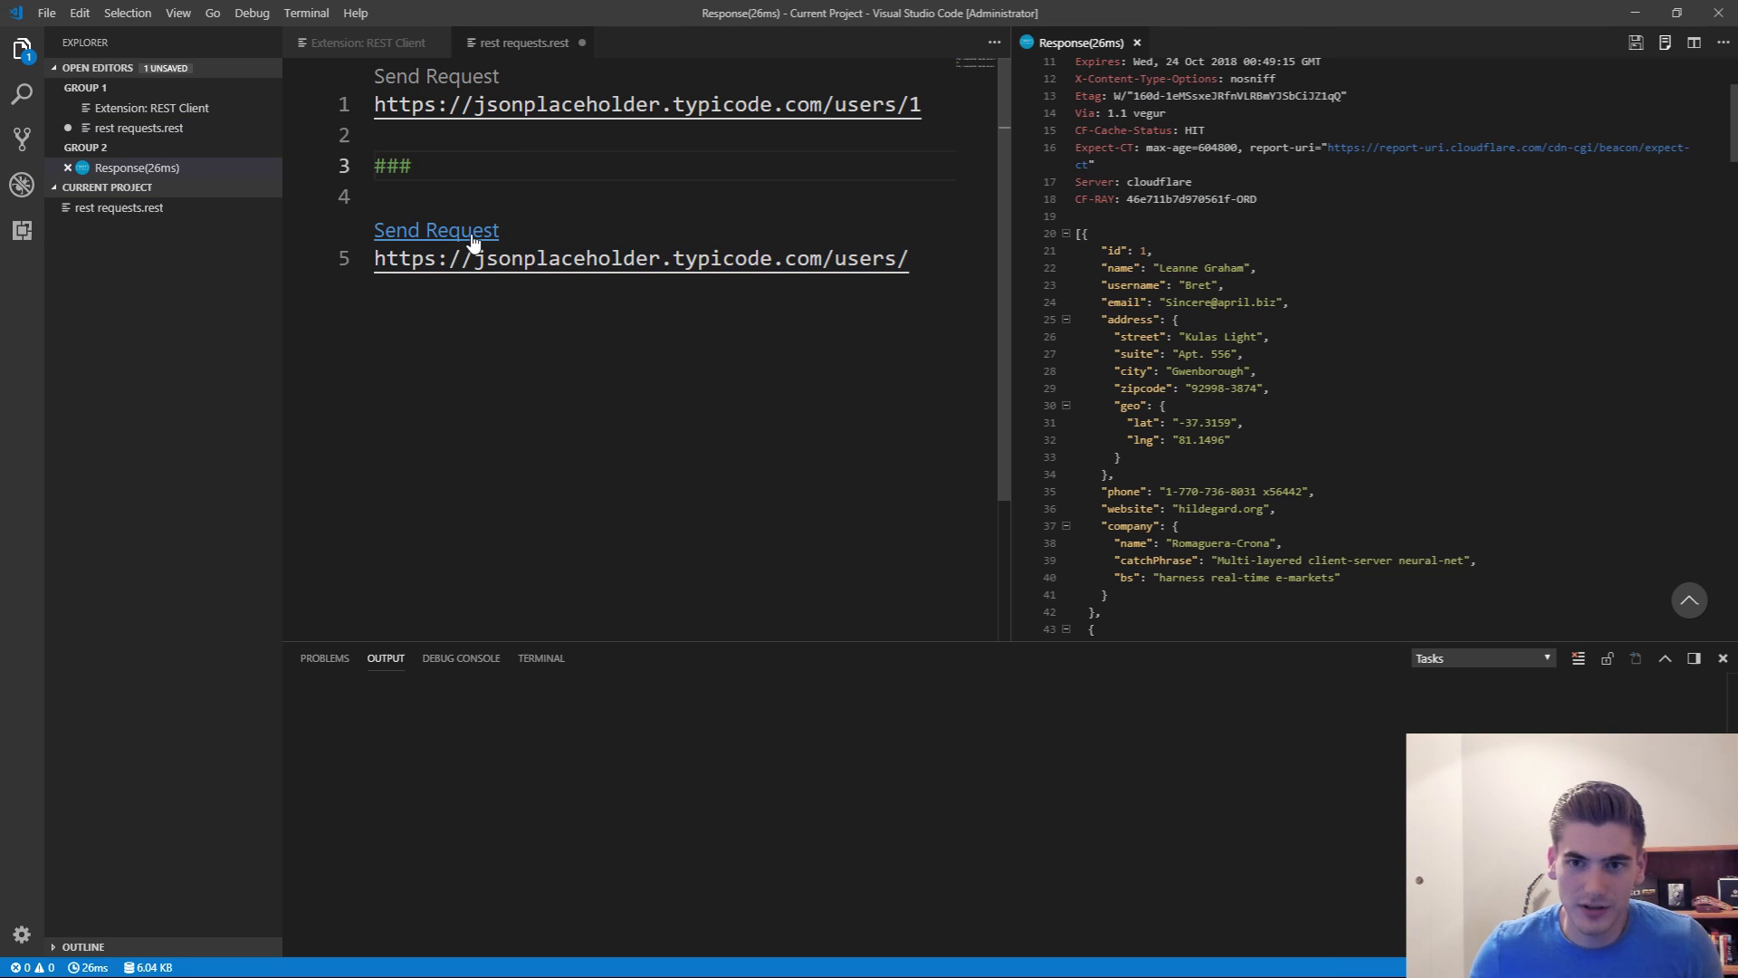
scroll(1248, 178, "down", 5)
scroll(1241, 182, "down", 5)
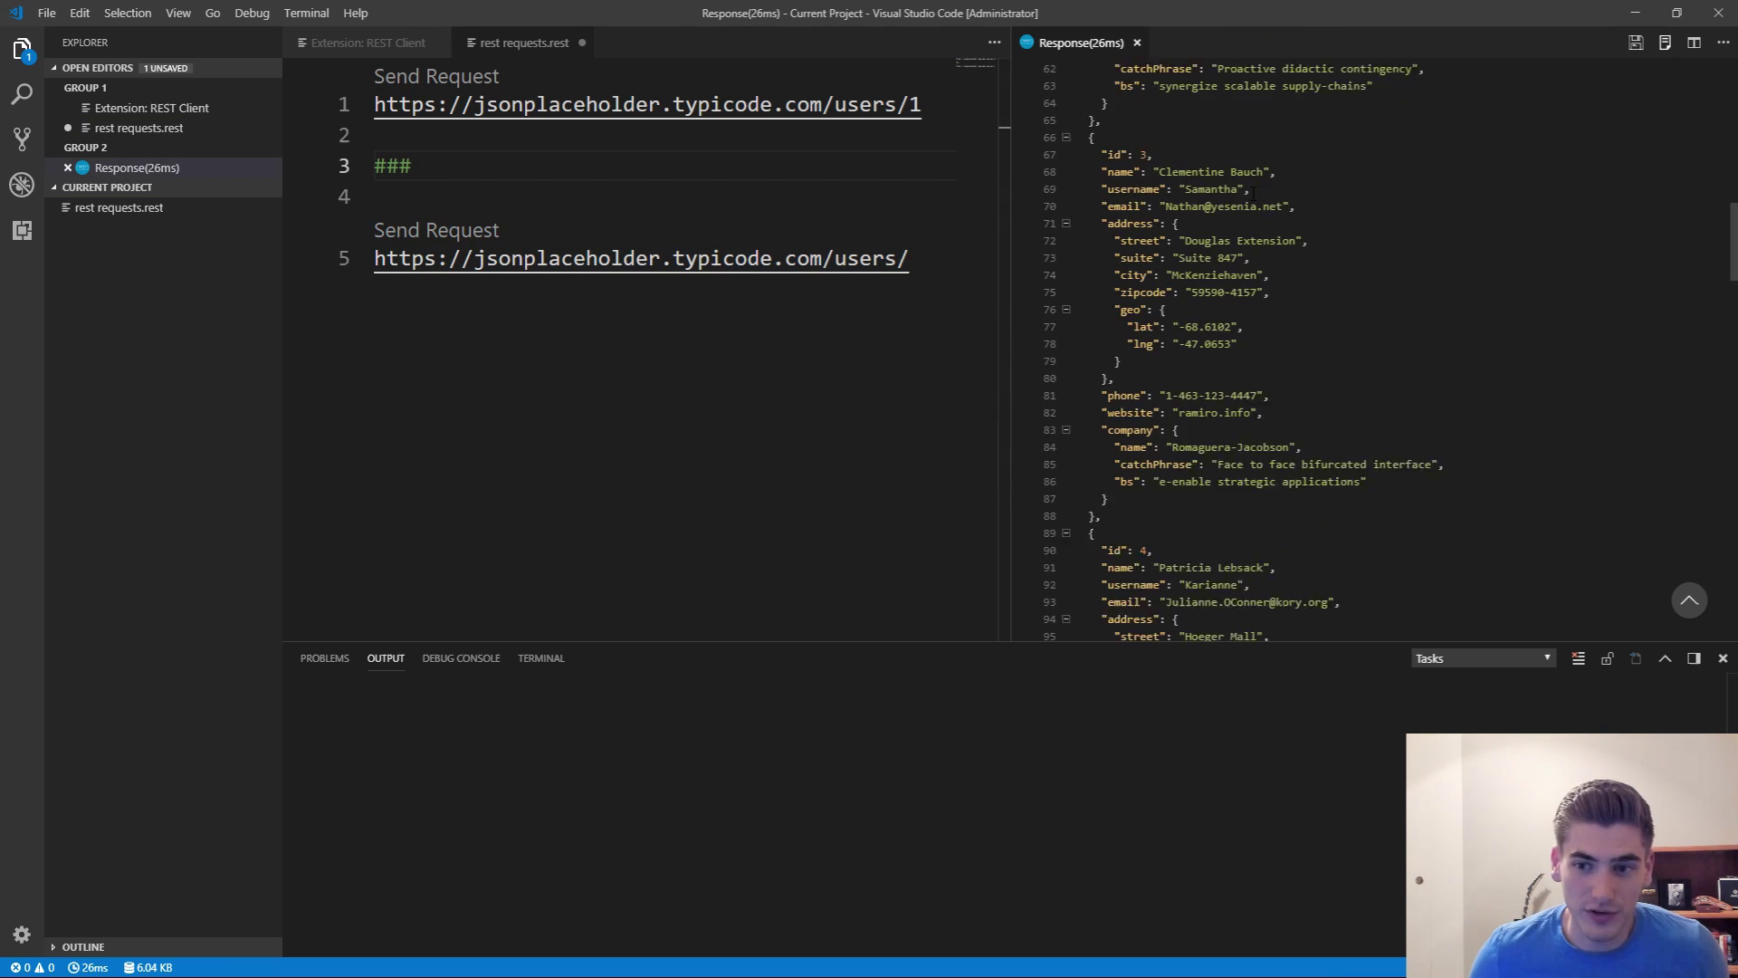
scroll(1289, 249, "down", 5)
scroll(1287, 294, "down", 8)
scroll(1303, 323, "down", 8)
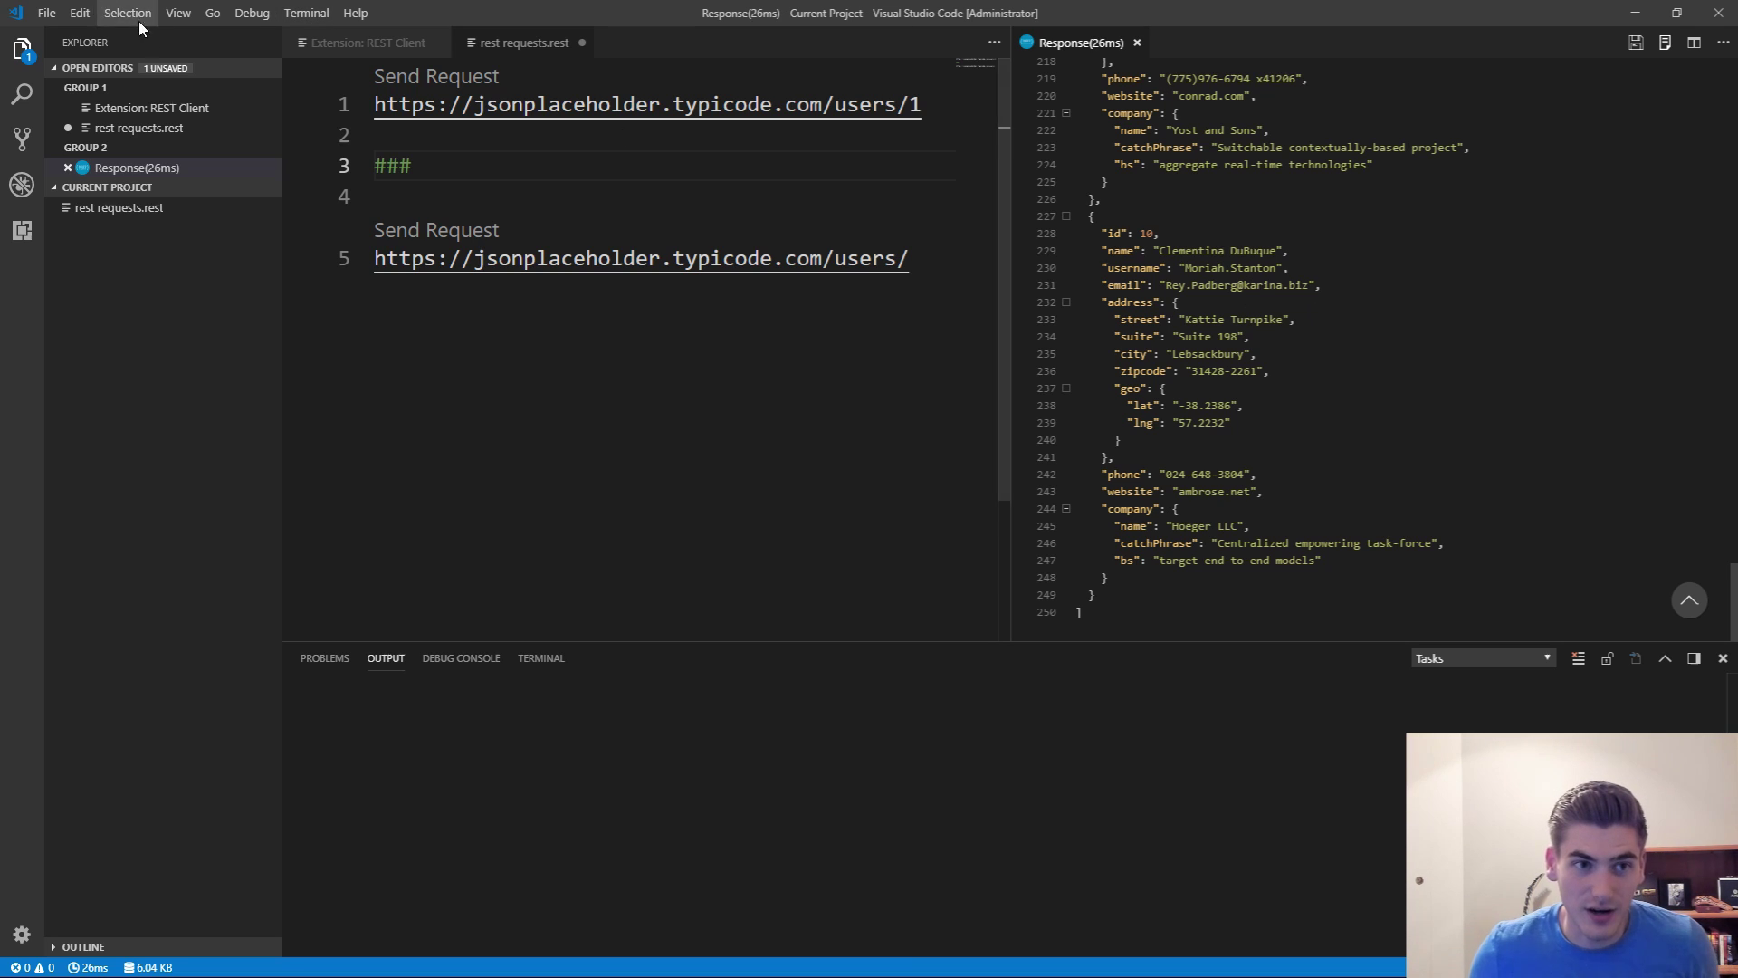
Step: View the REST Client extension's details tab
left_click(357, 42)
scroll(597, 398, "down", 5)
scroll(543, 414, "down", 5)
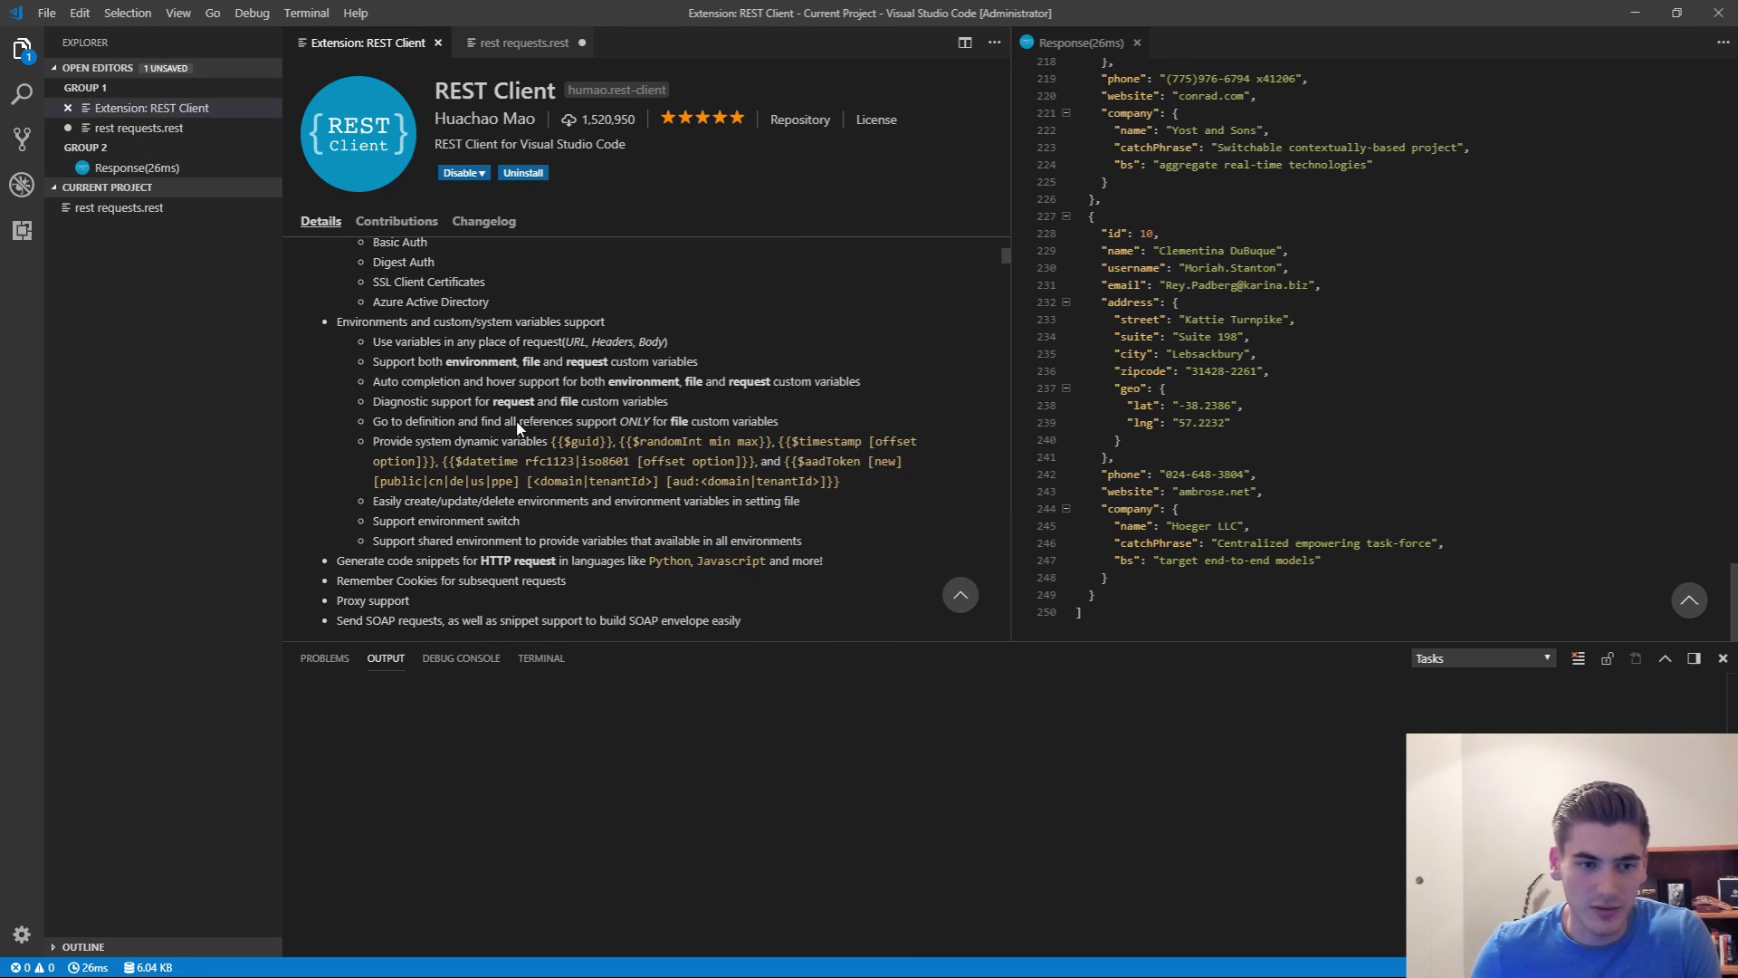
scroll(517, 427, "down", 6)
scroll(530, 424, "down", 6)
scroll(536, 421, "down", 5)
scroll(541, 421, "down", 4)
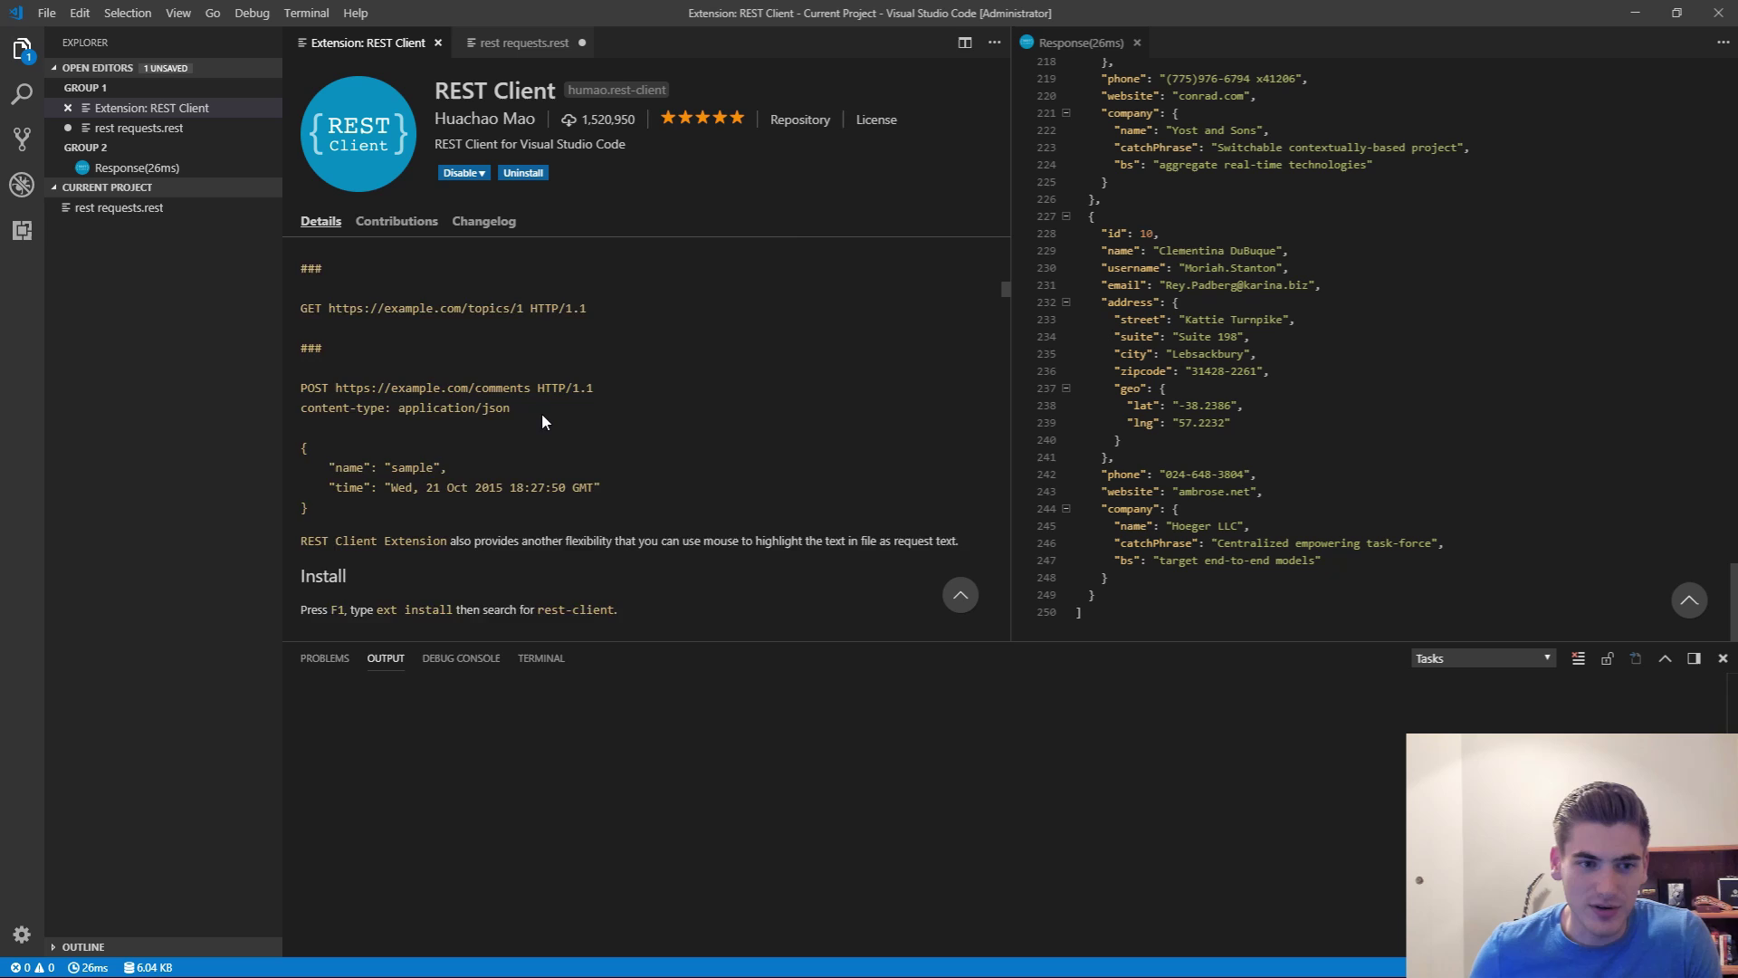
scroll(542, 421, "down", 5)
scroll(551, 401, "down", 5)
scroll(550, 407, "down", 5)
scroll(550, 411, "down", 4)
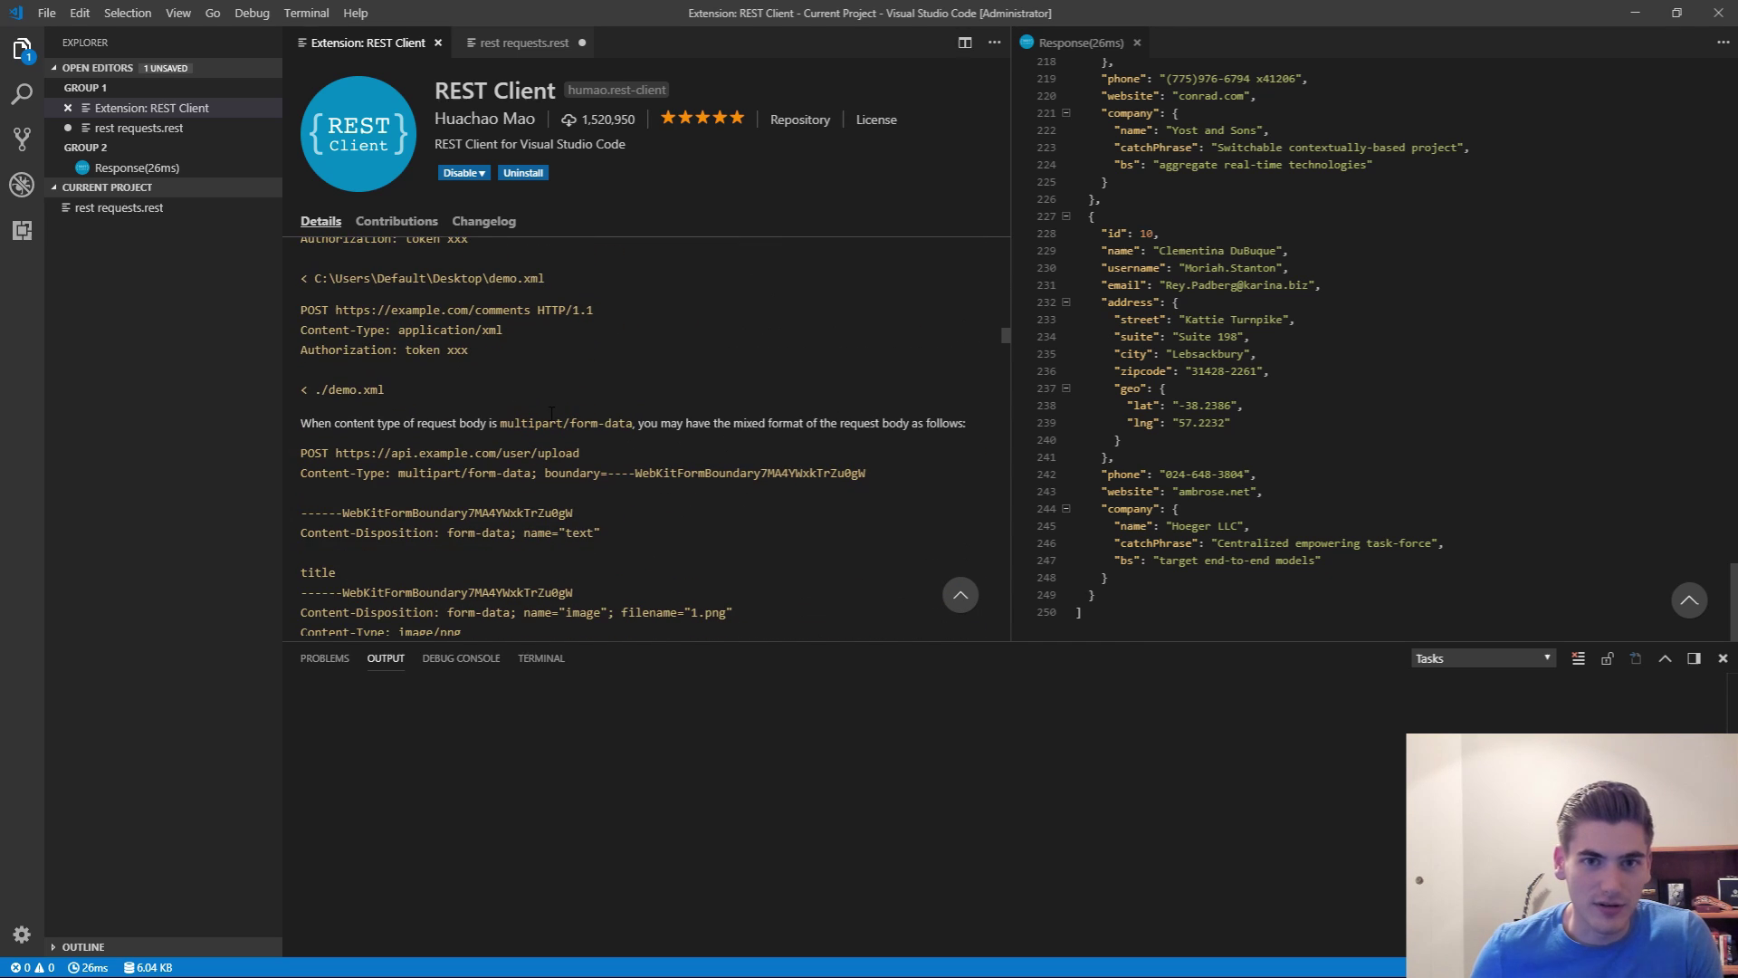
scroll(550, 412, "down", 5)
scroll(552, 418, "down", 5)
scroll(555, 424, "down", 5)
scroll(557, 431, "down", 5)
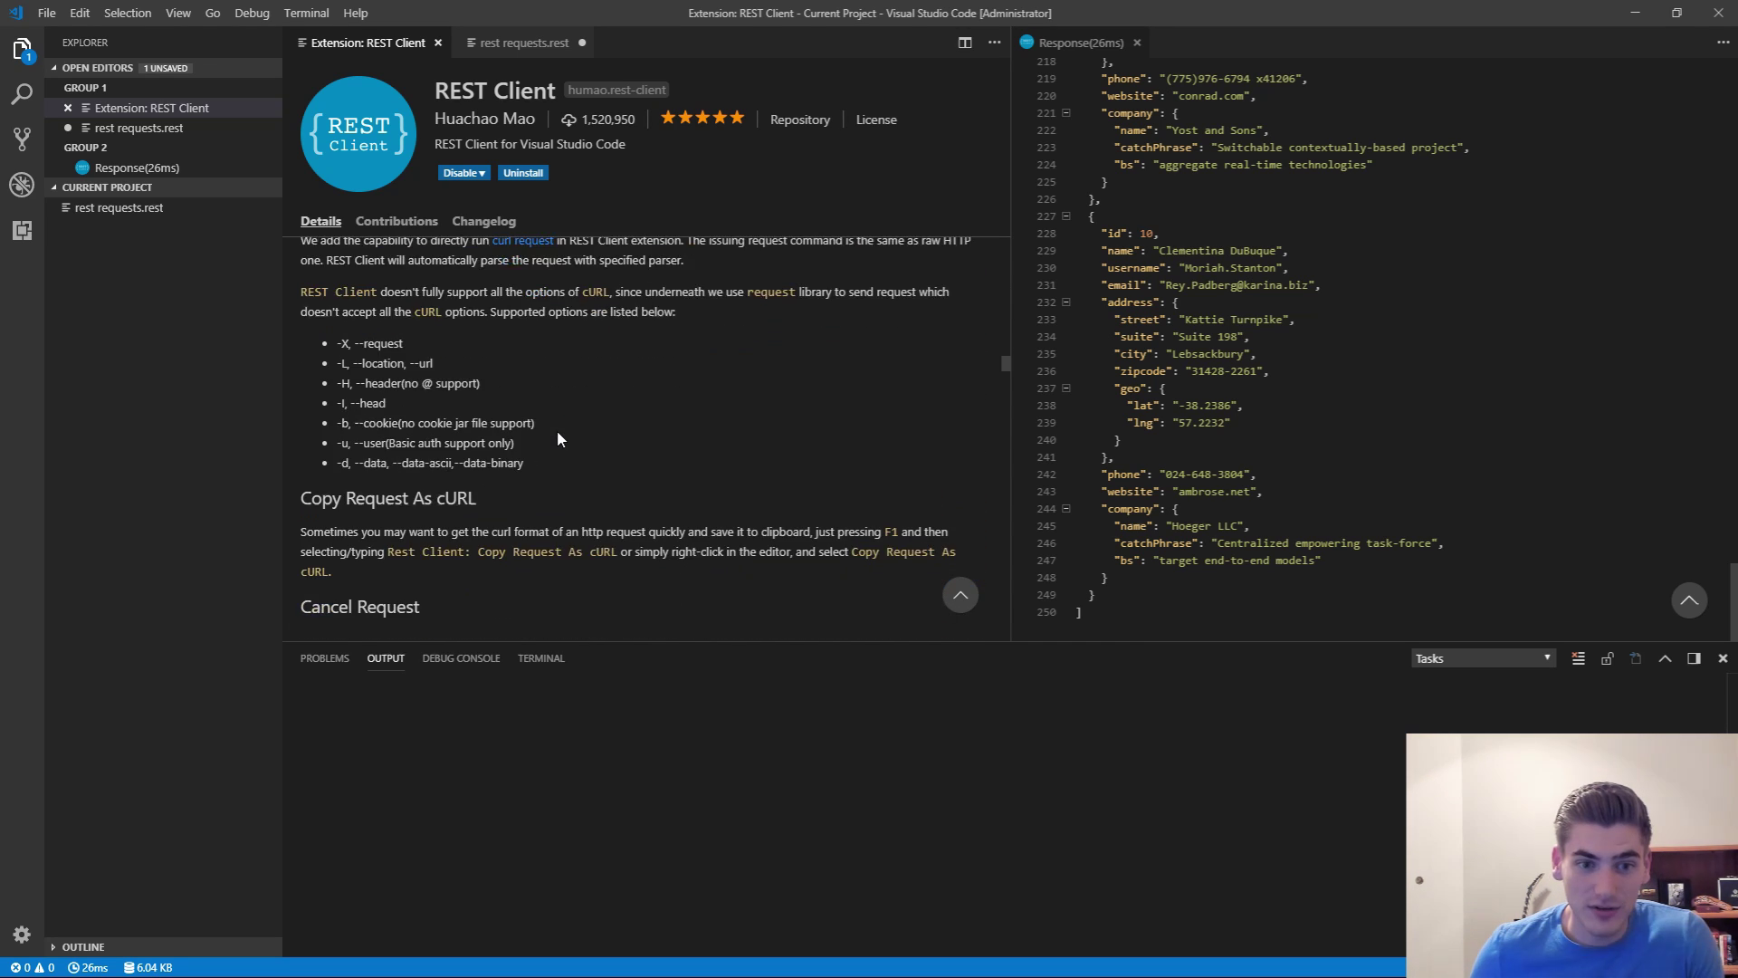
scroll(557, 431, "down", 3)
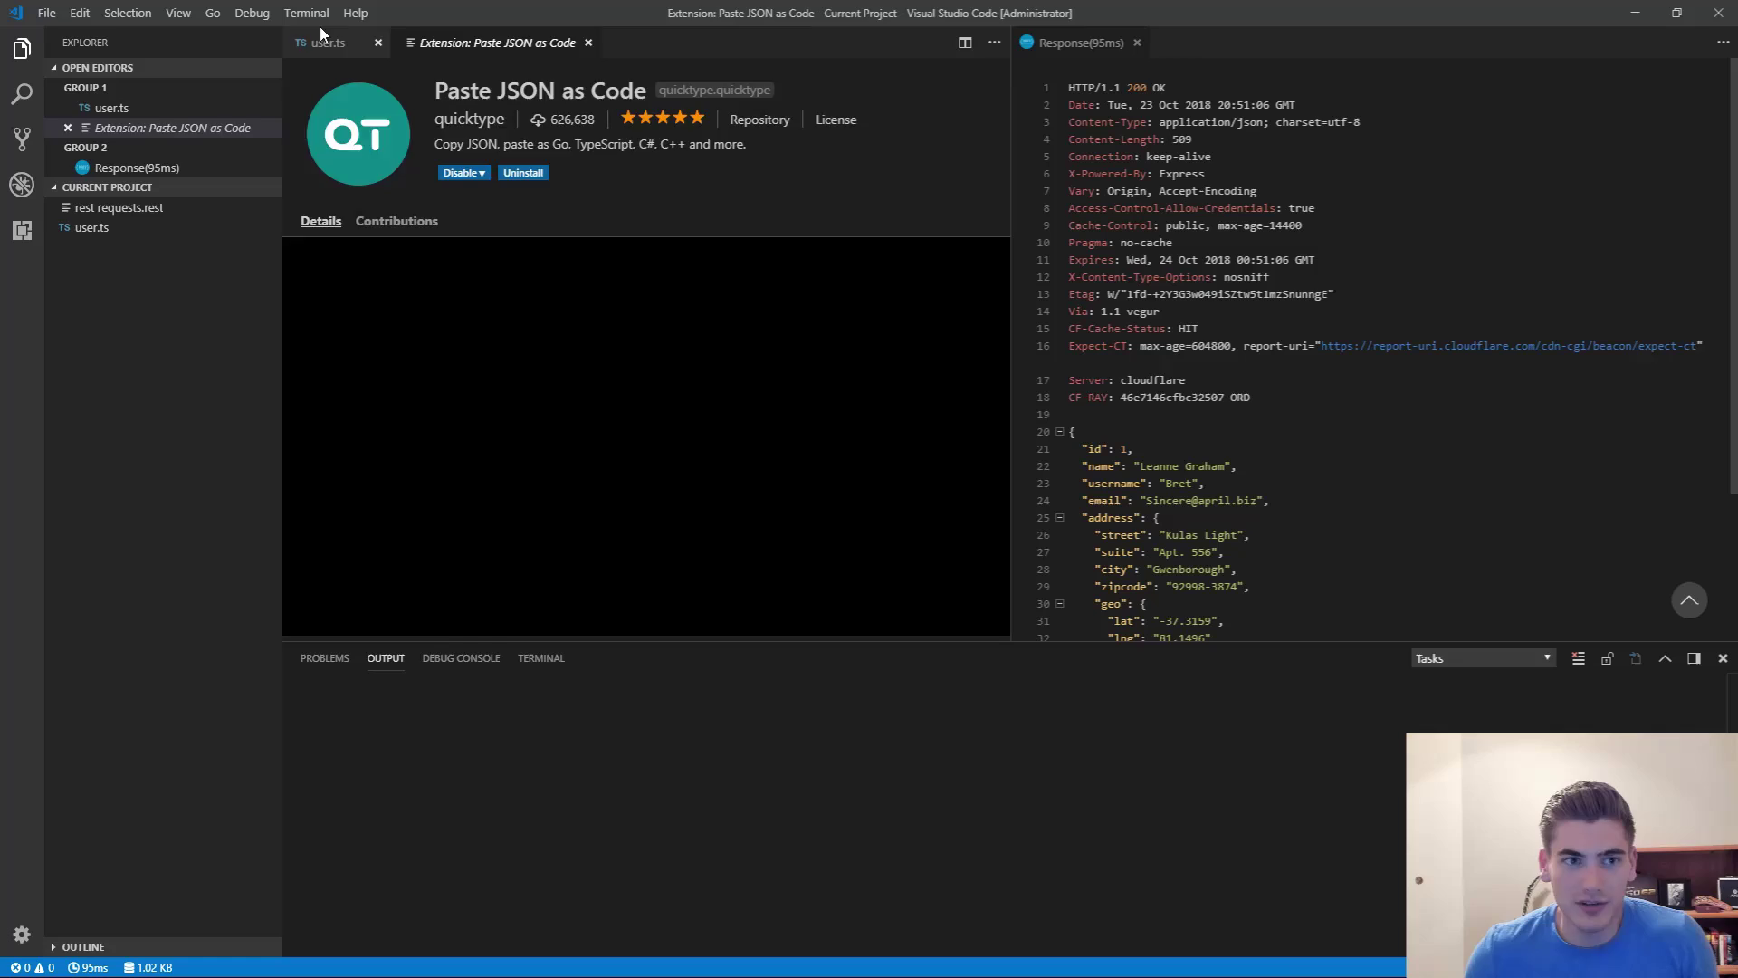
Step: Select the single-user JSON body in the response pane and return to the empty user.ts
left_click(319, 41)
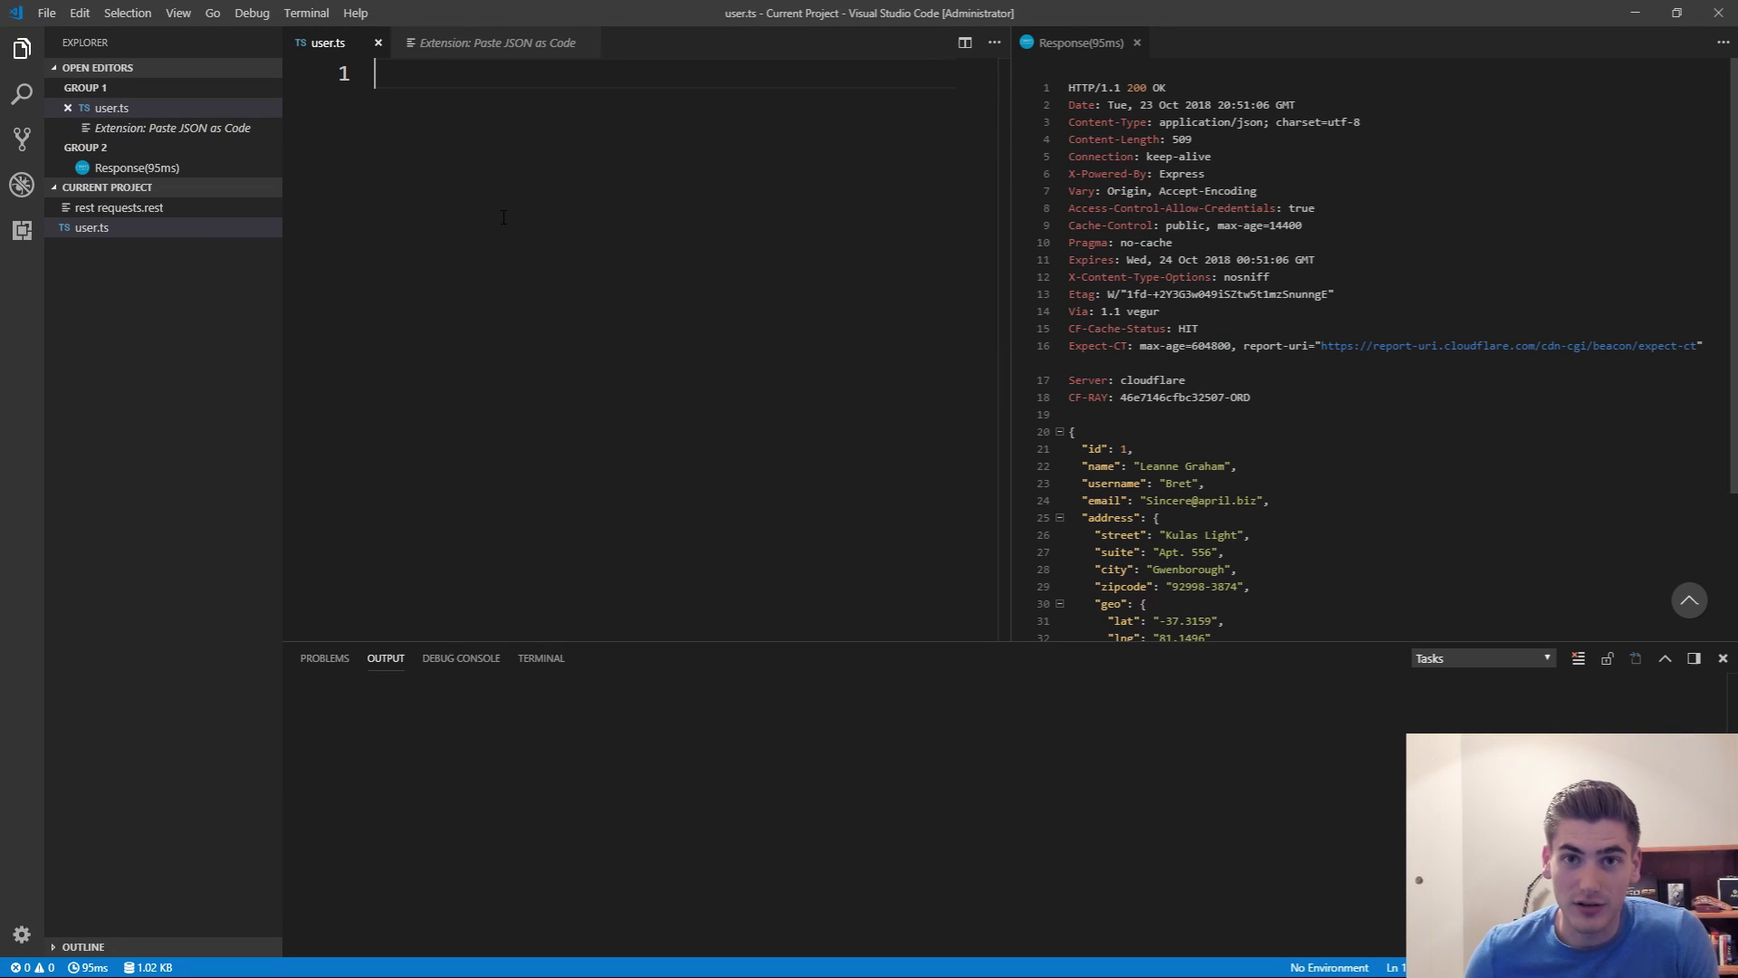
scroll(1204, 304, "down", 3)
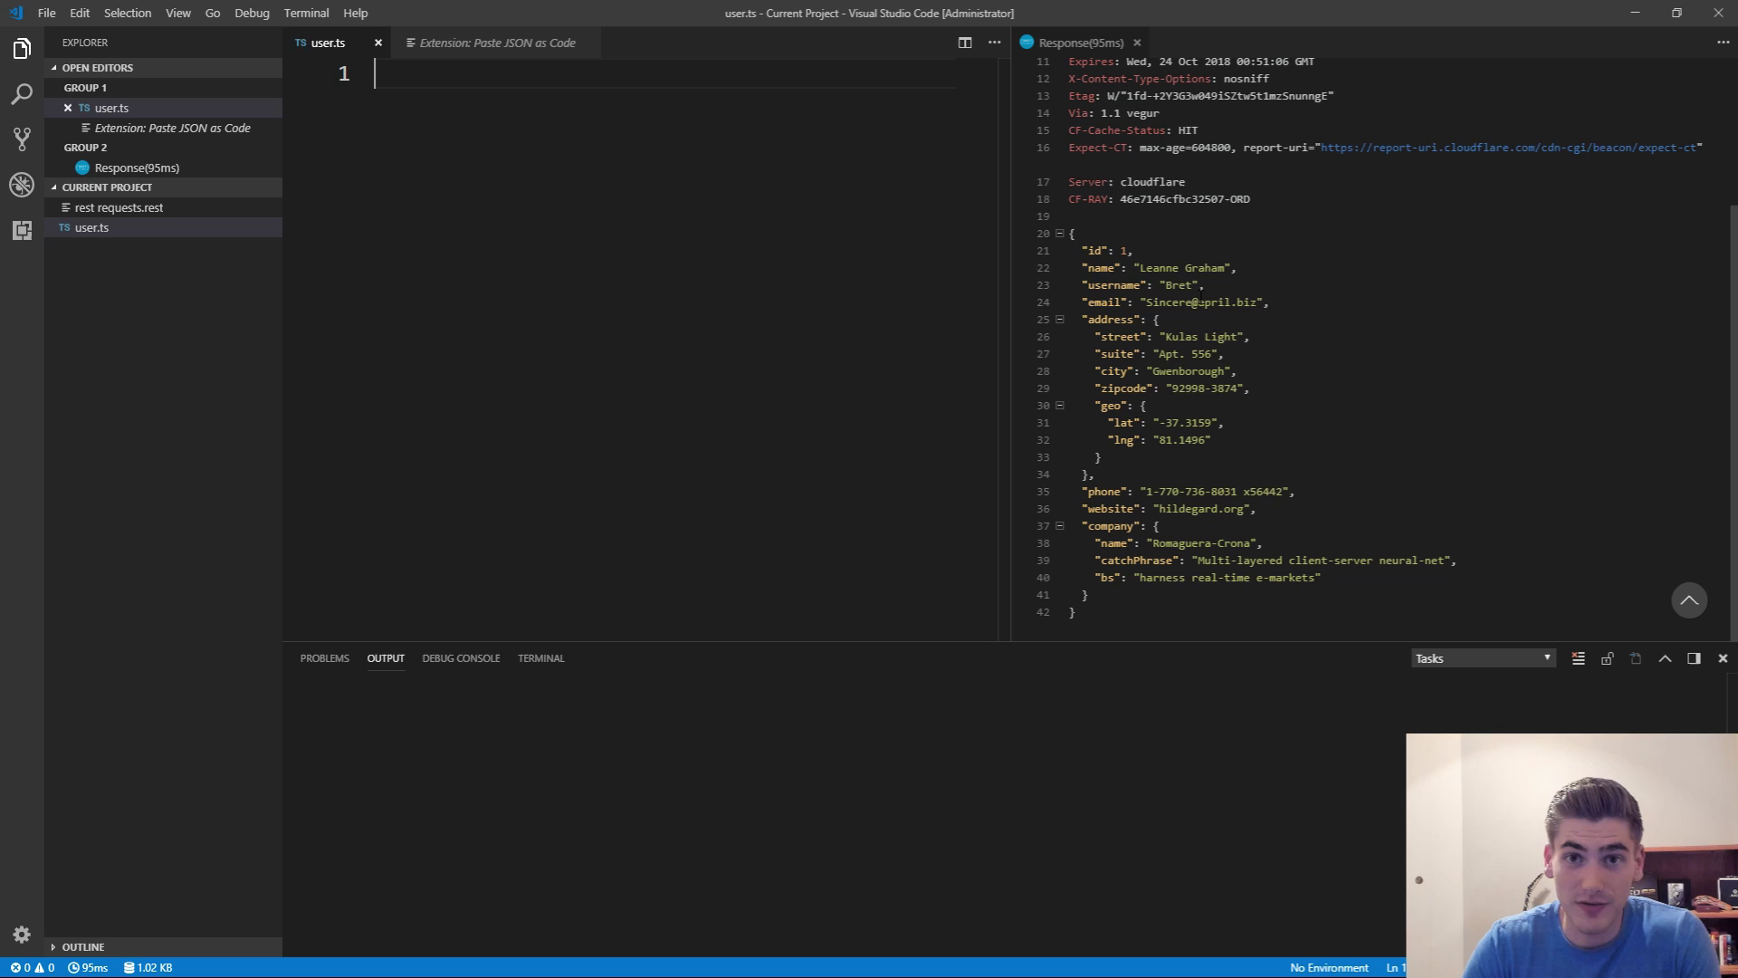
left_click(1066, 227)
left_click_drag(1067, 232, 1125, 602)
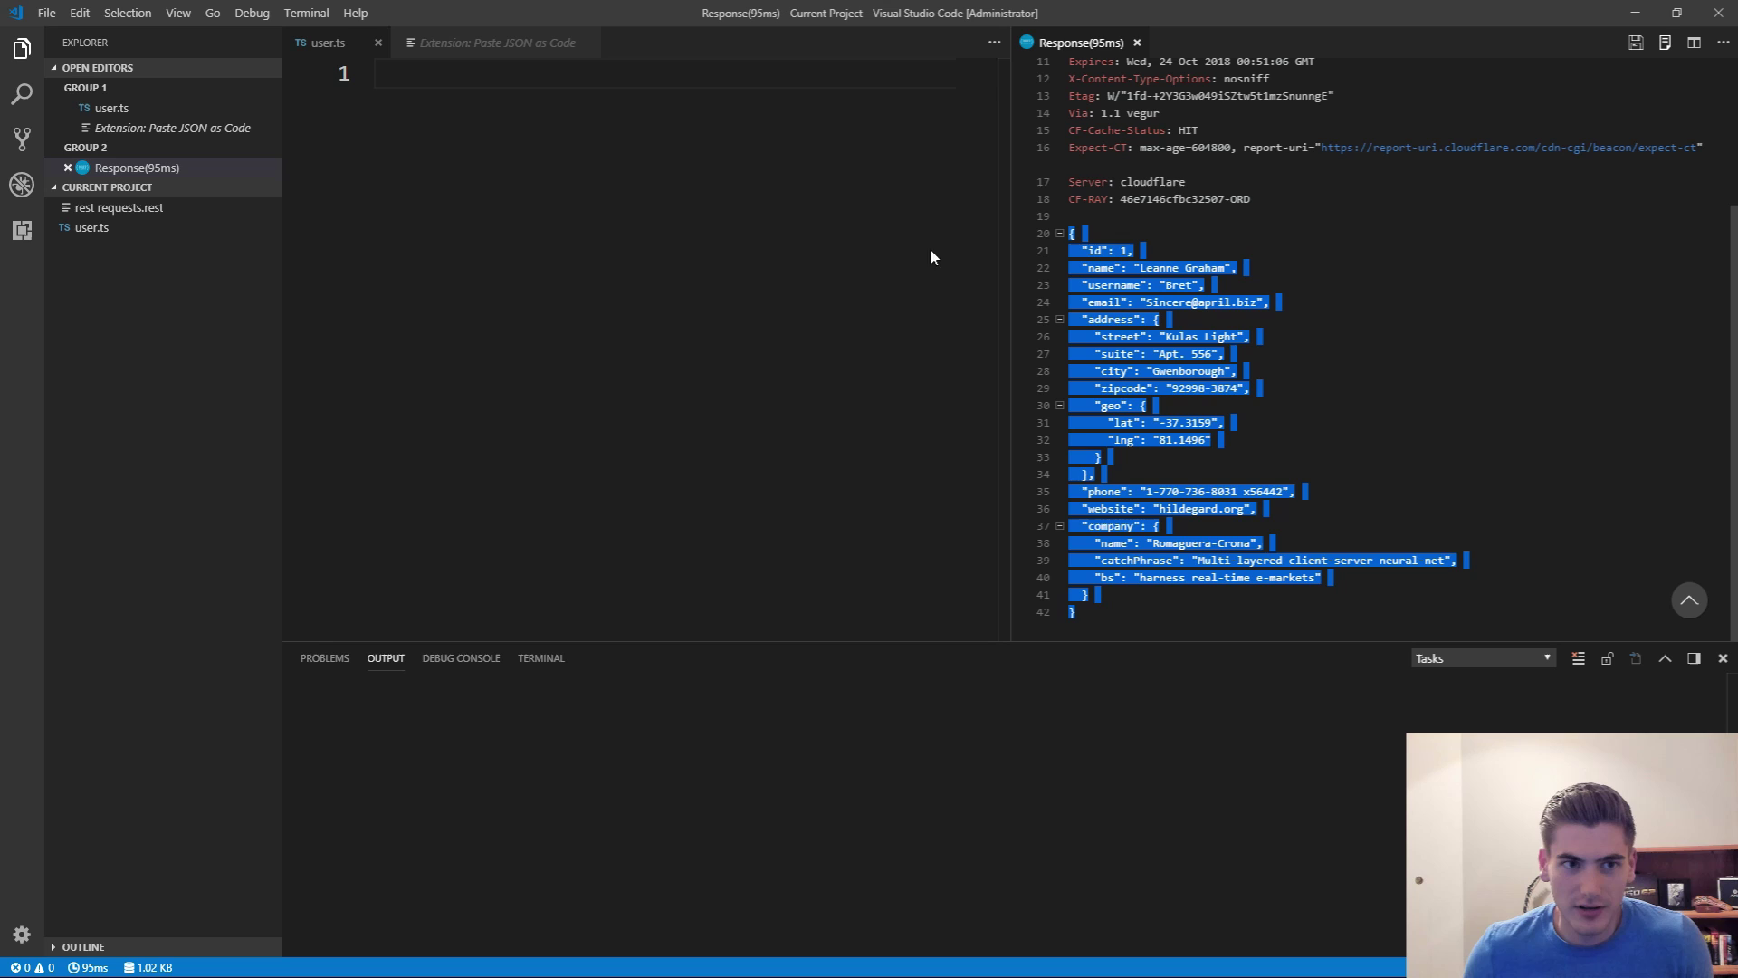
left_click(544, 81)
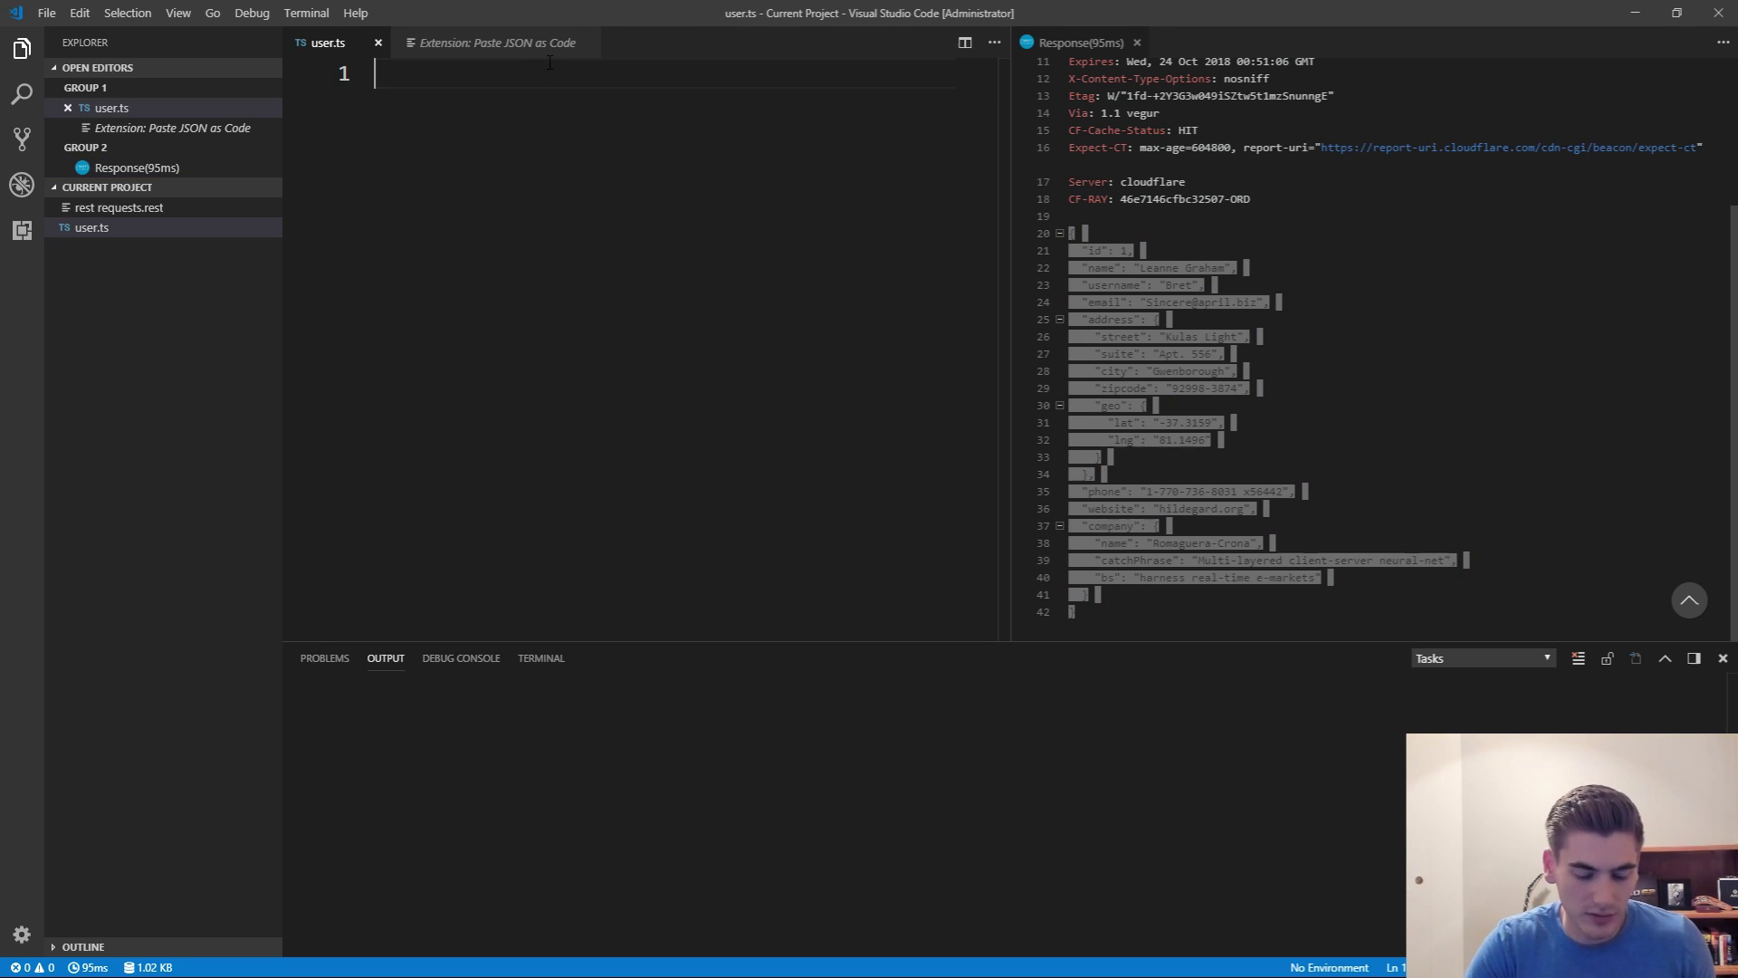
Step: Paste the JSON response as TypeScript User, Address, Geo and Company interfaces in user.ts
key("ctrl+shift+p")
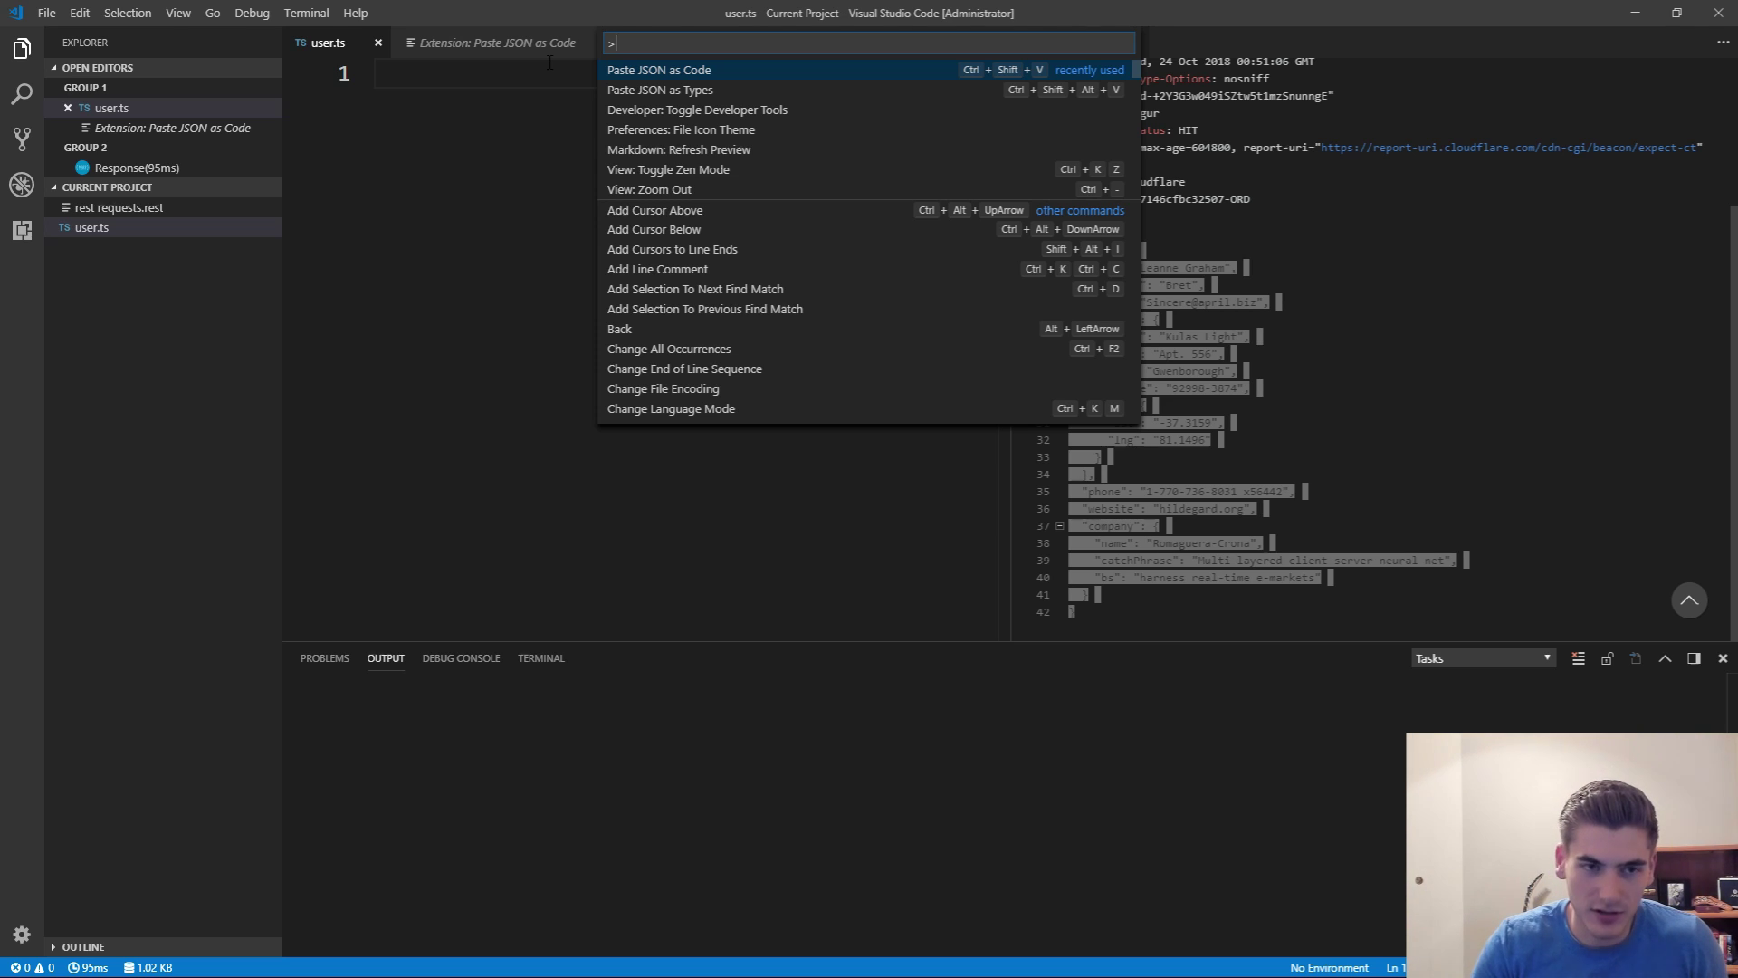
key("Return")
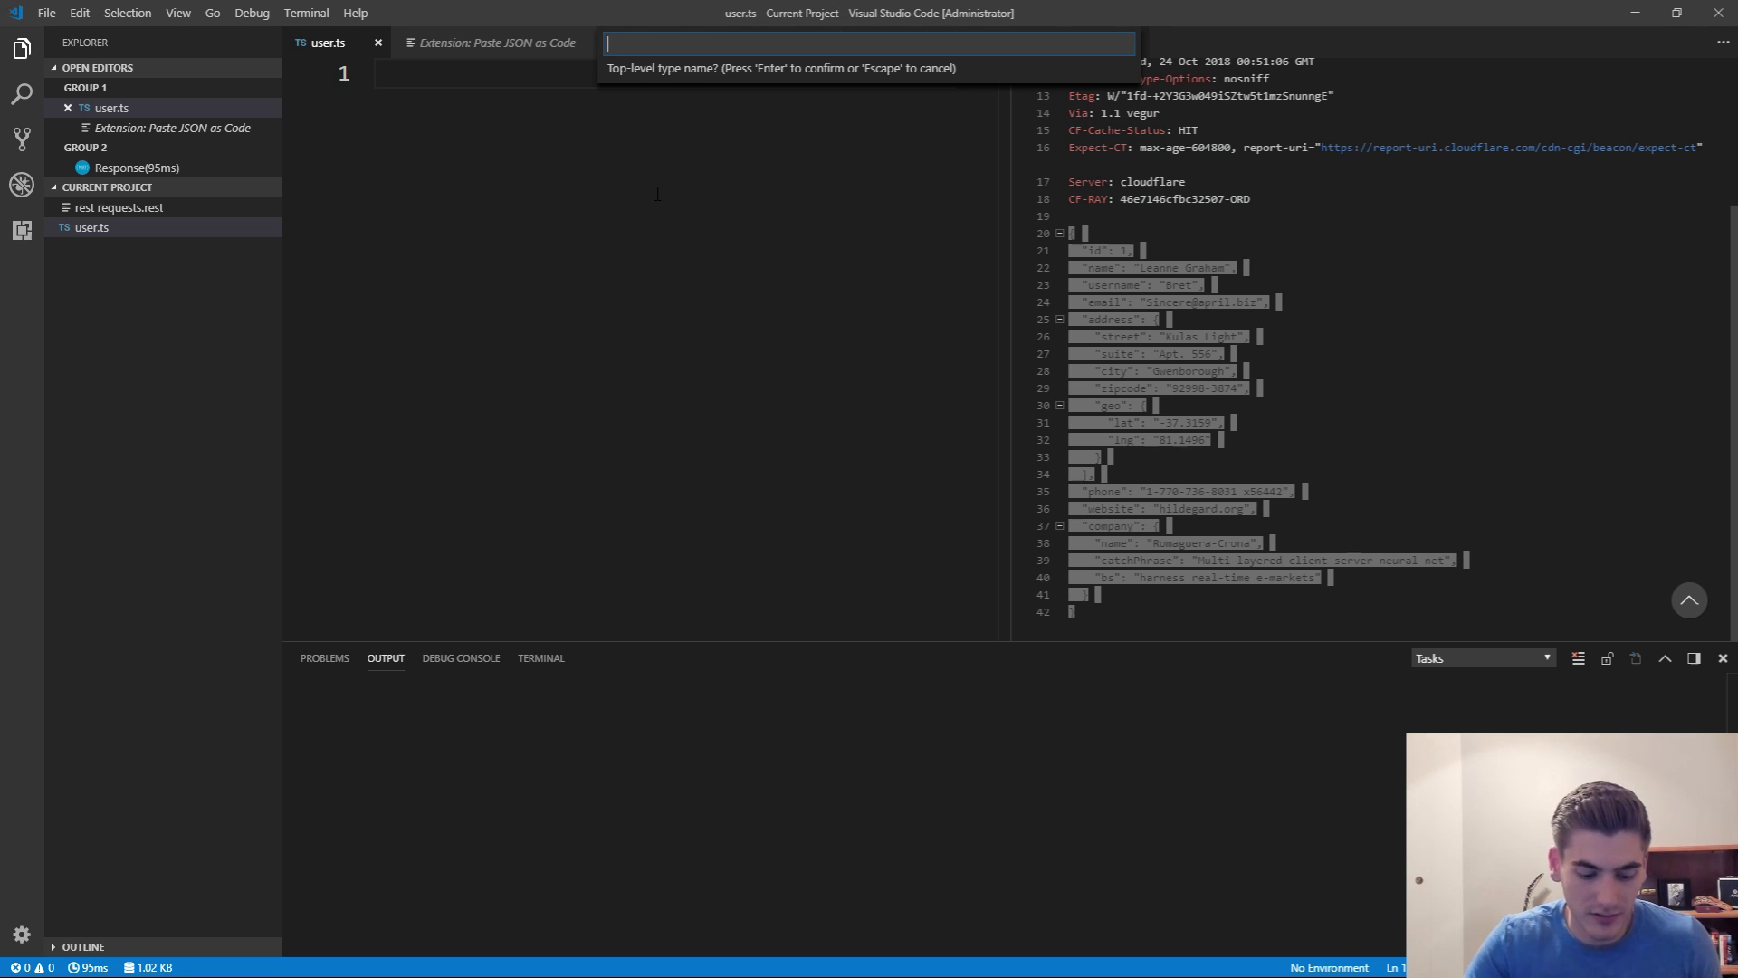
type("user")
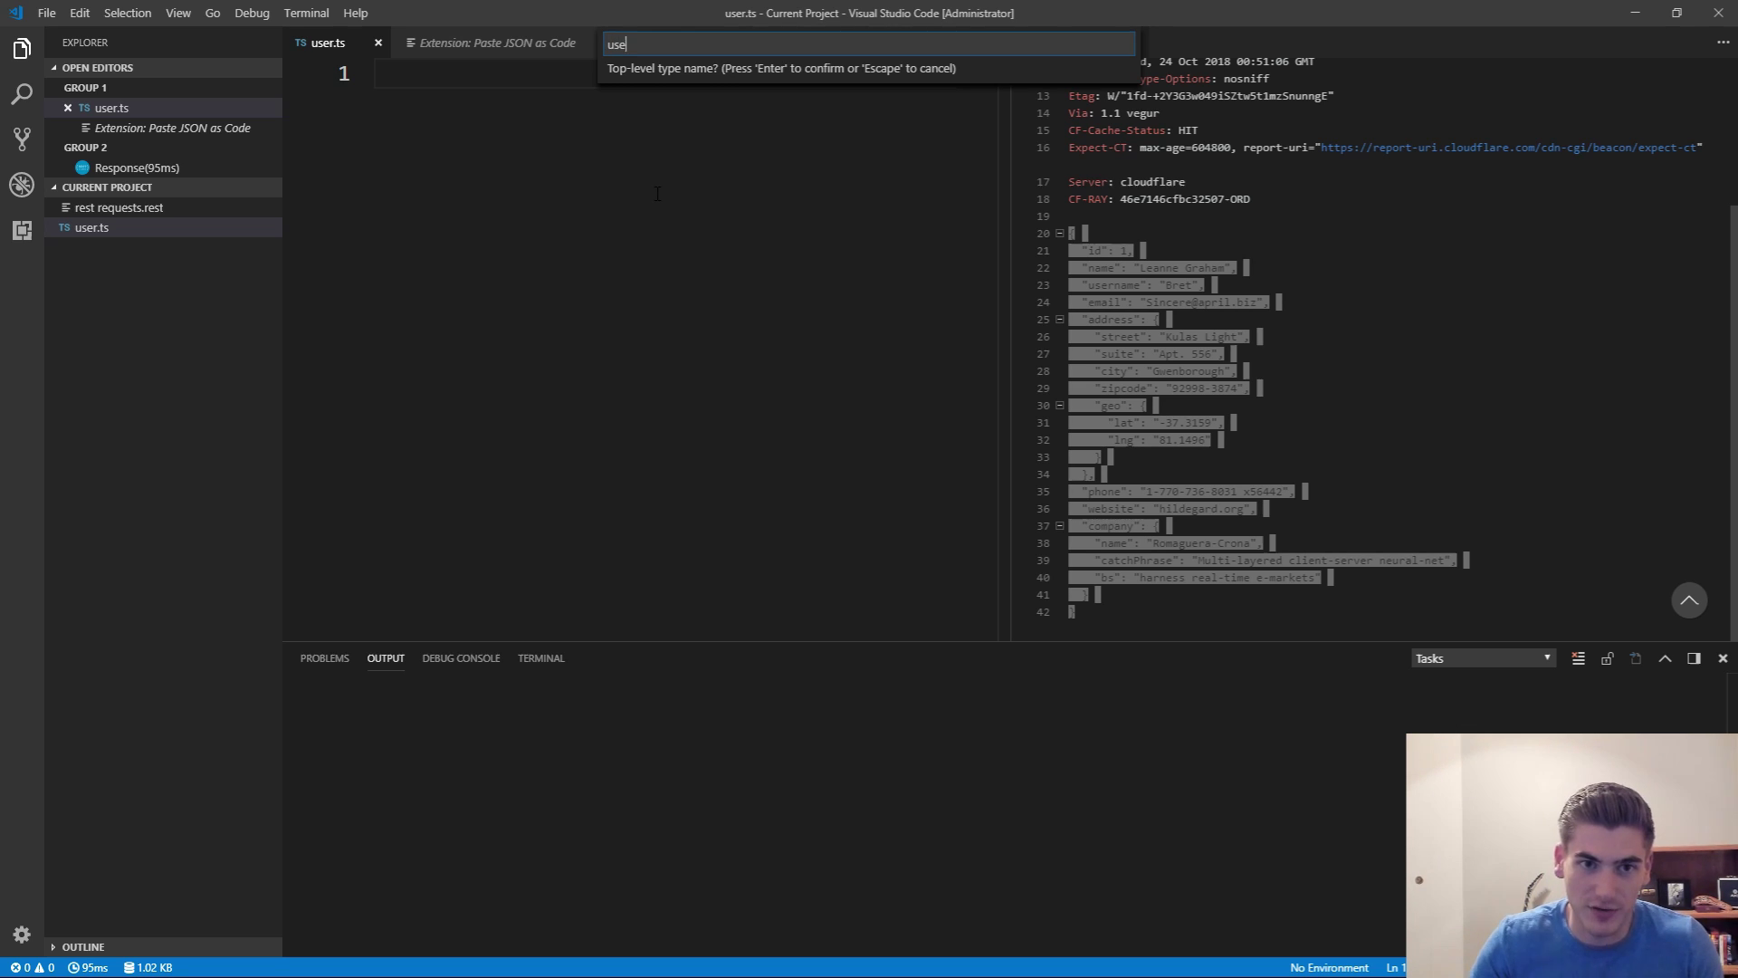
key("Return")
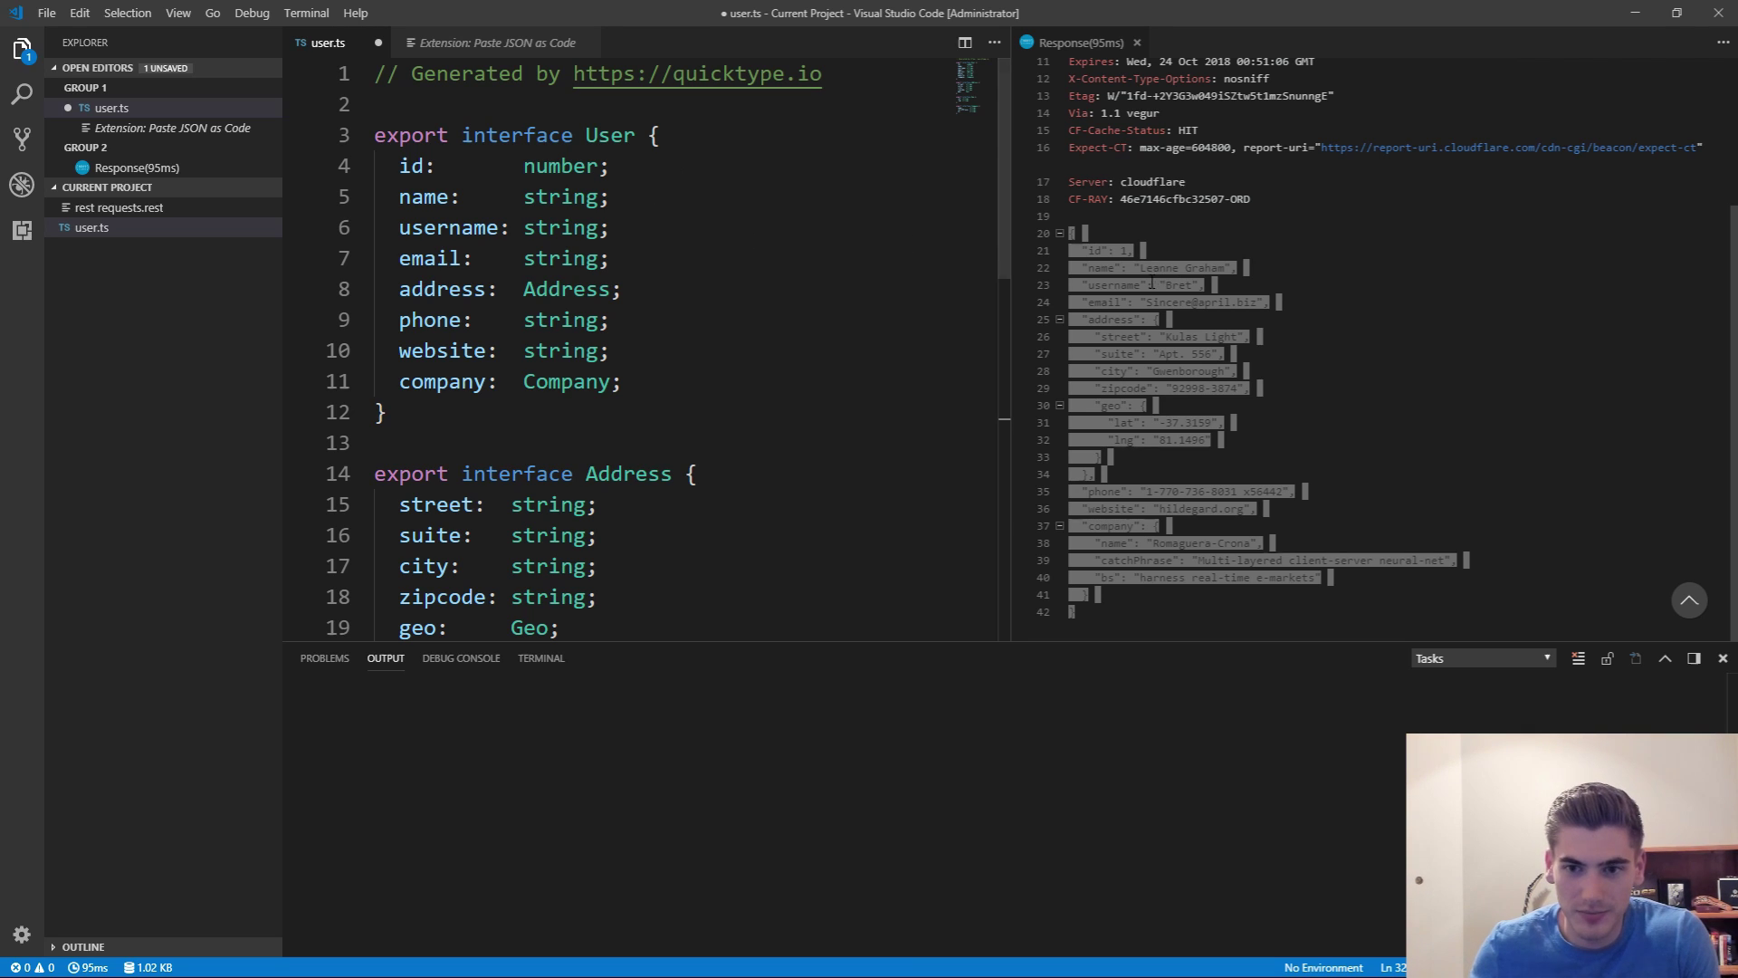
left_click(1077, 237)
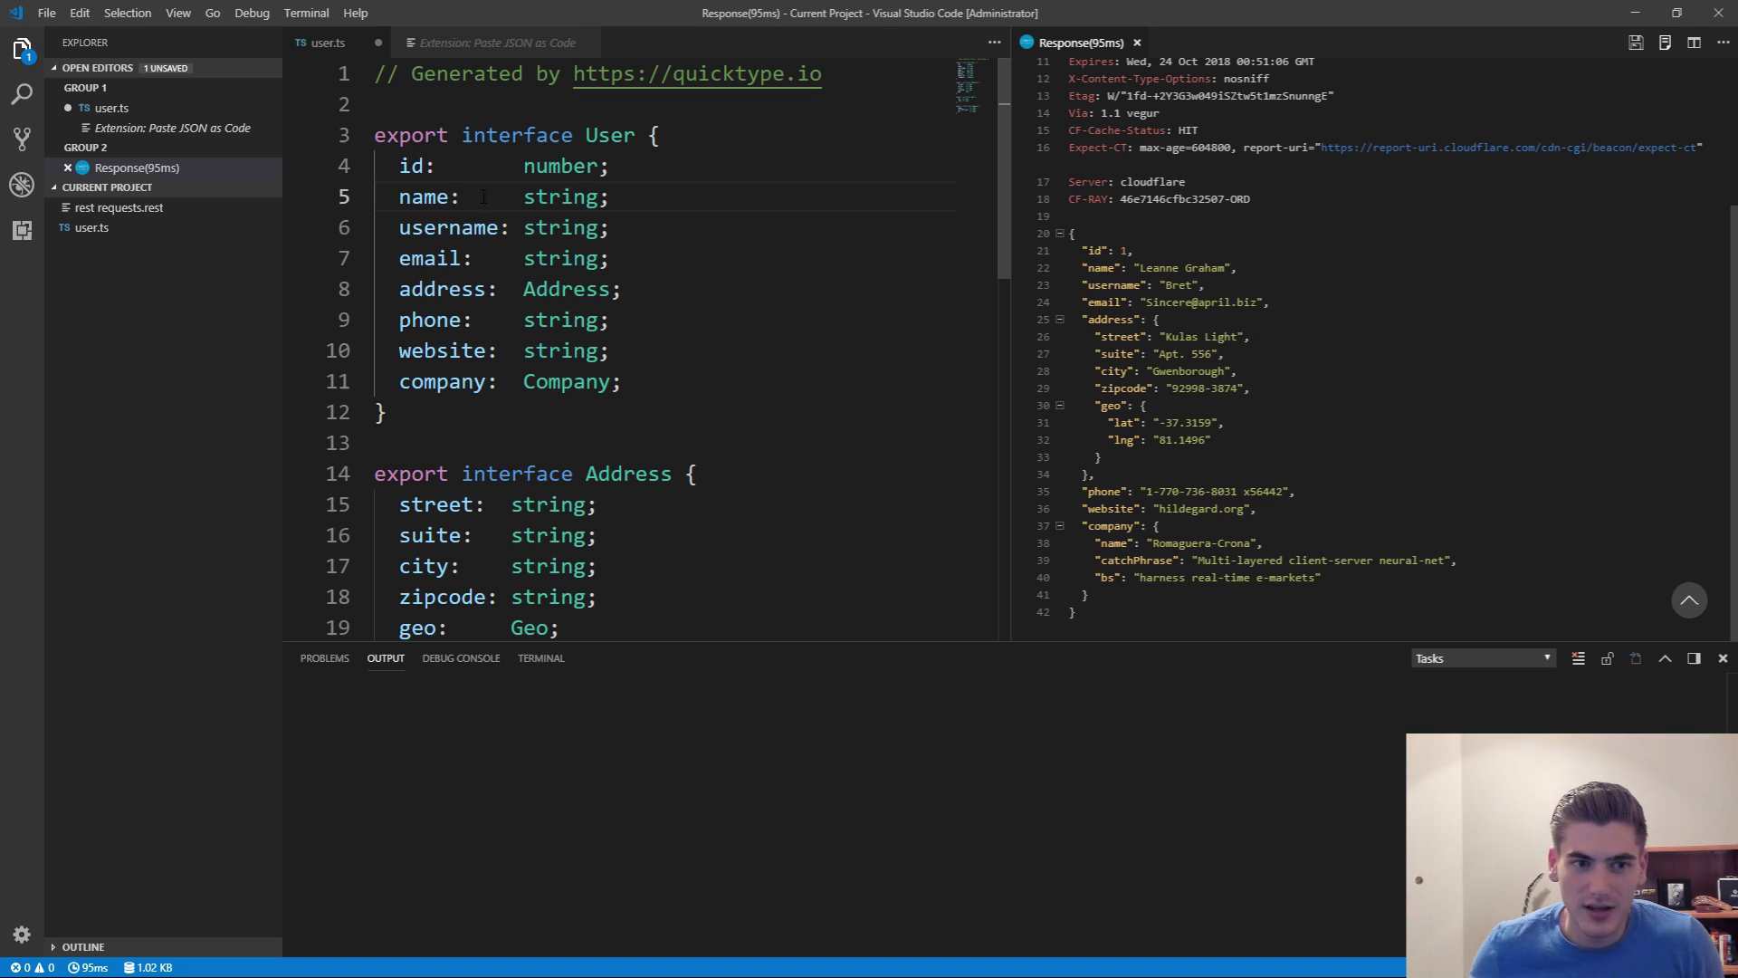
scroll(543, 258, "down", 2)
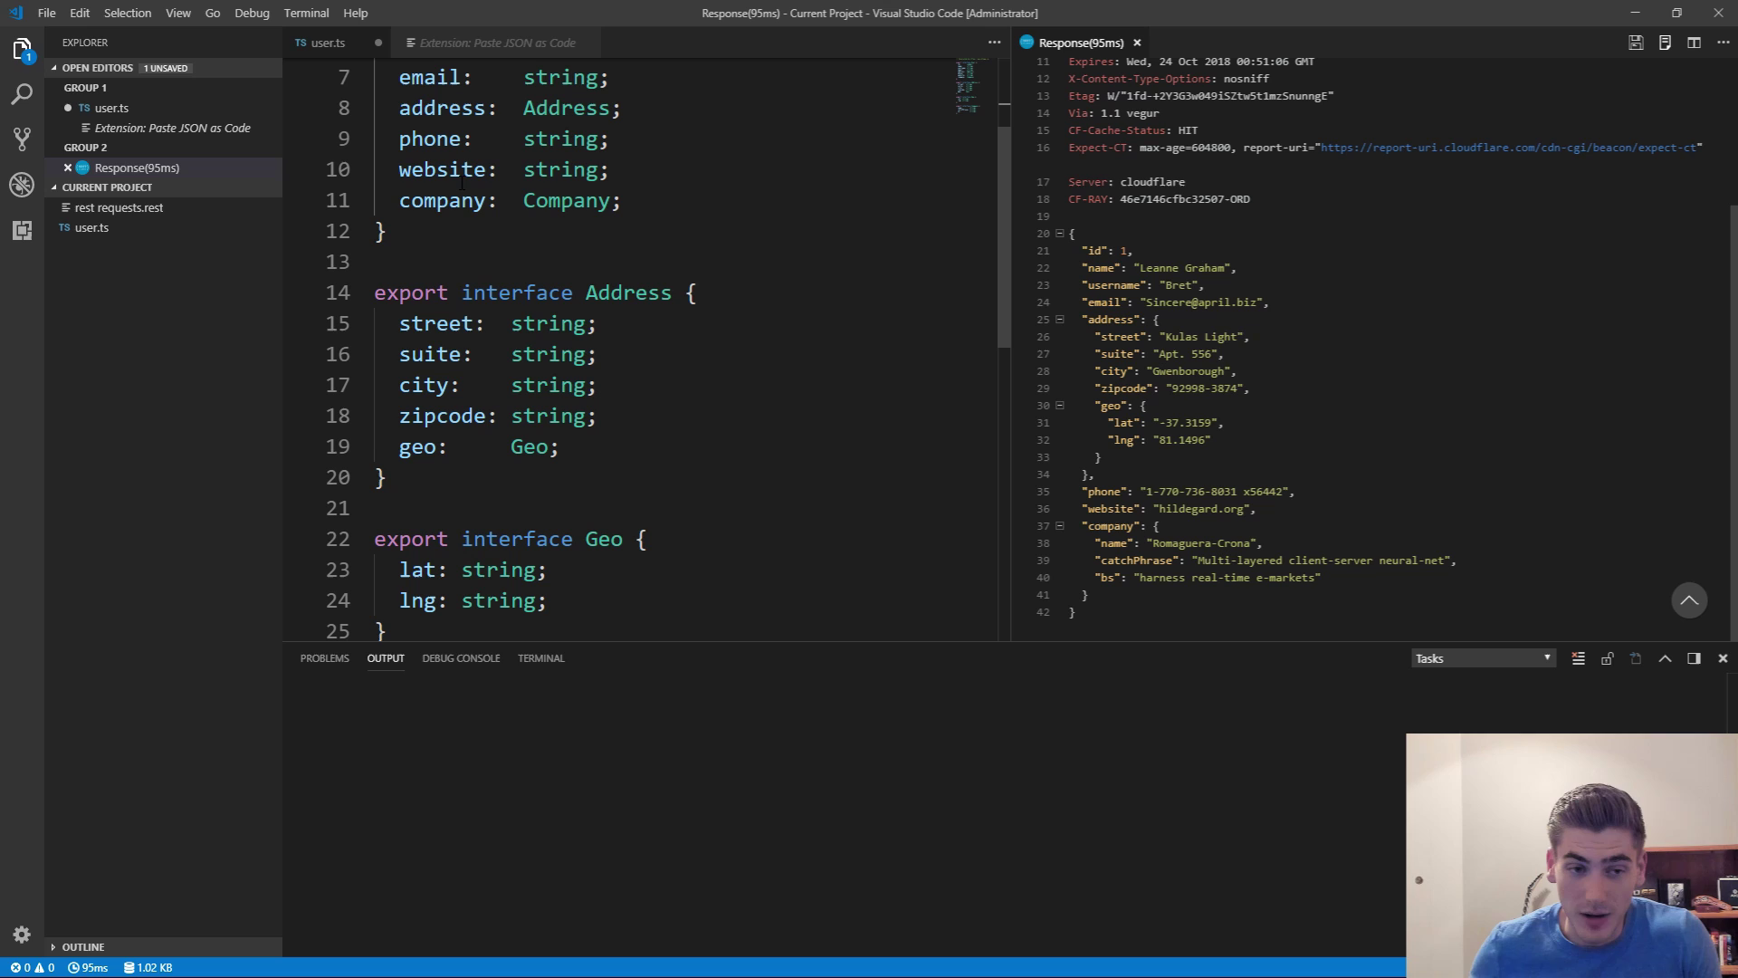
scroll(441, 425, "down", 1)
scroll(441, 426, "down", 3)
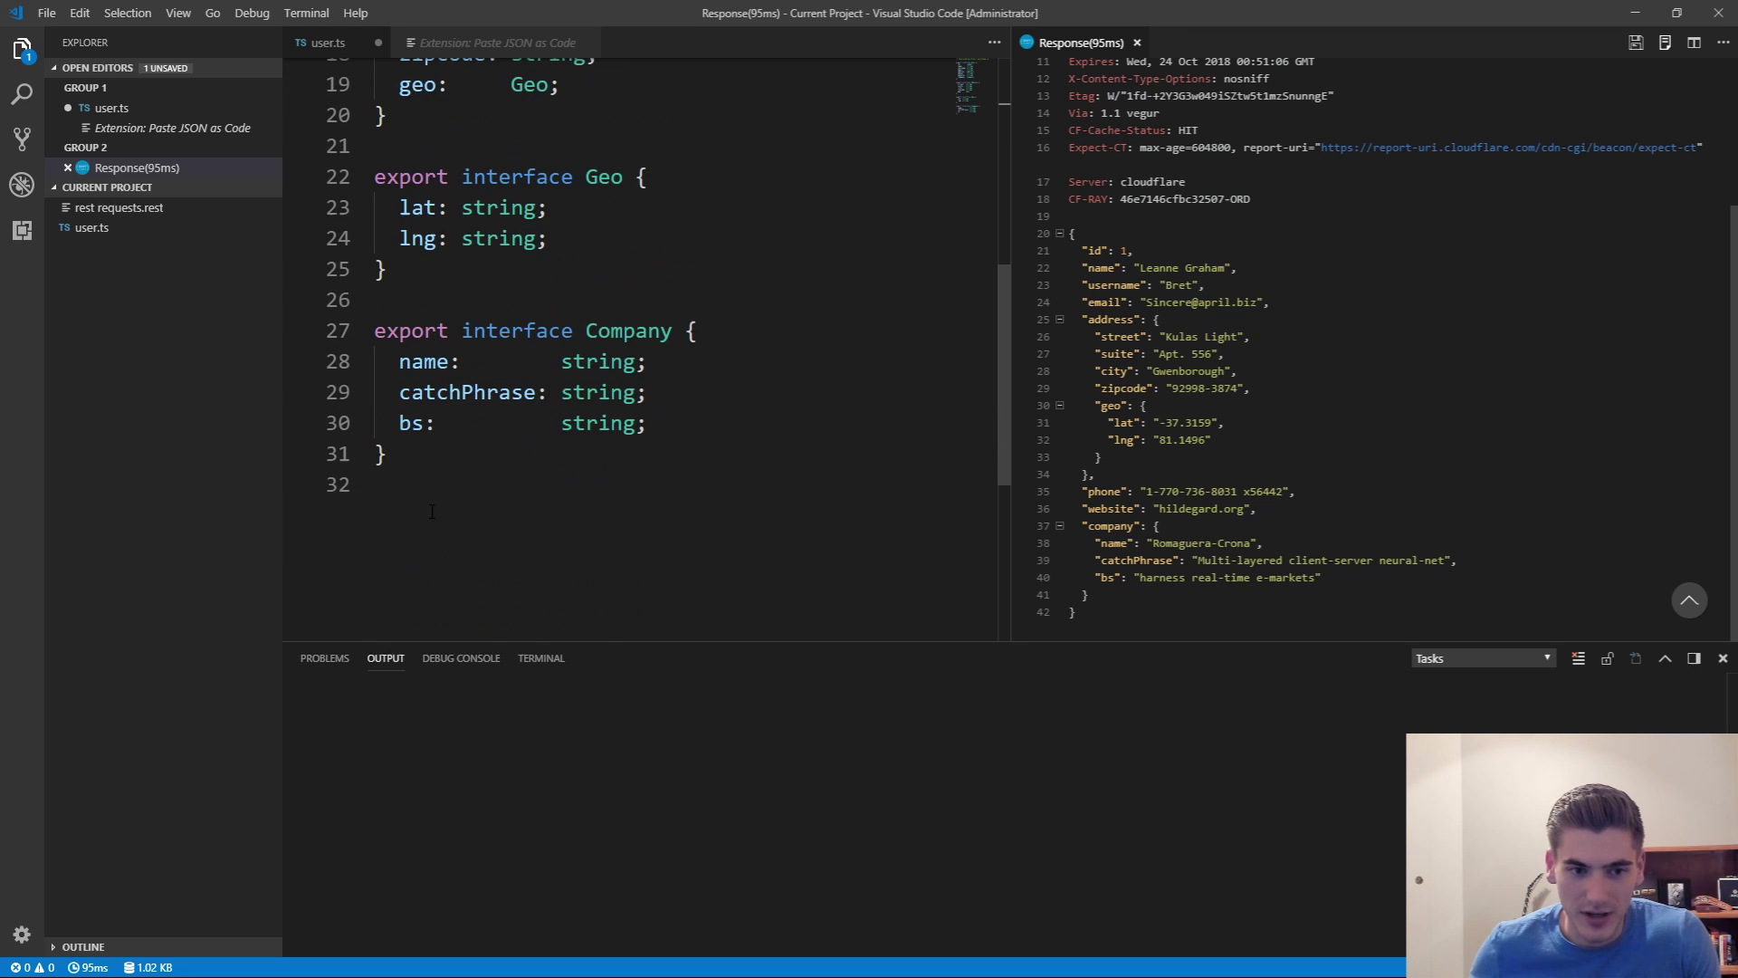
left_click_drag(387, 455, 362, 332)
scroll(476, 408, "up", 2)
scroll(473, 311, "up", 2)
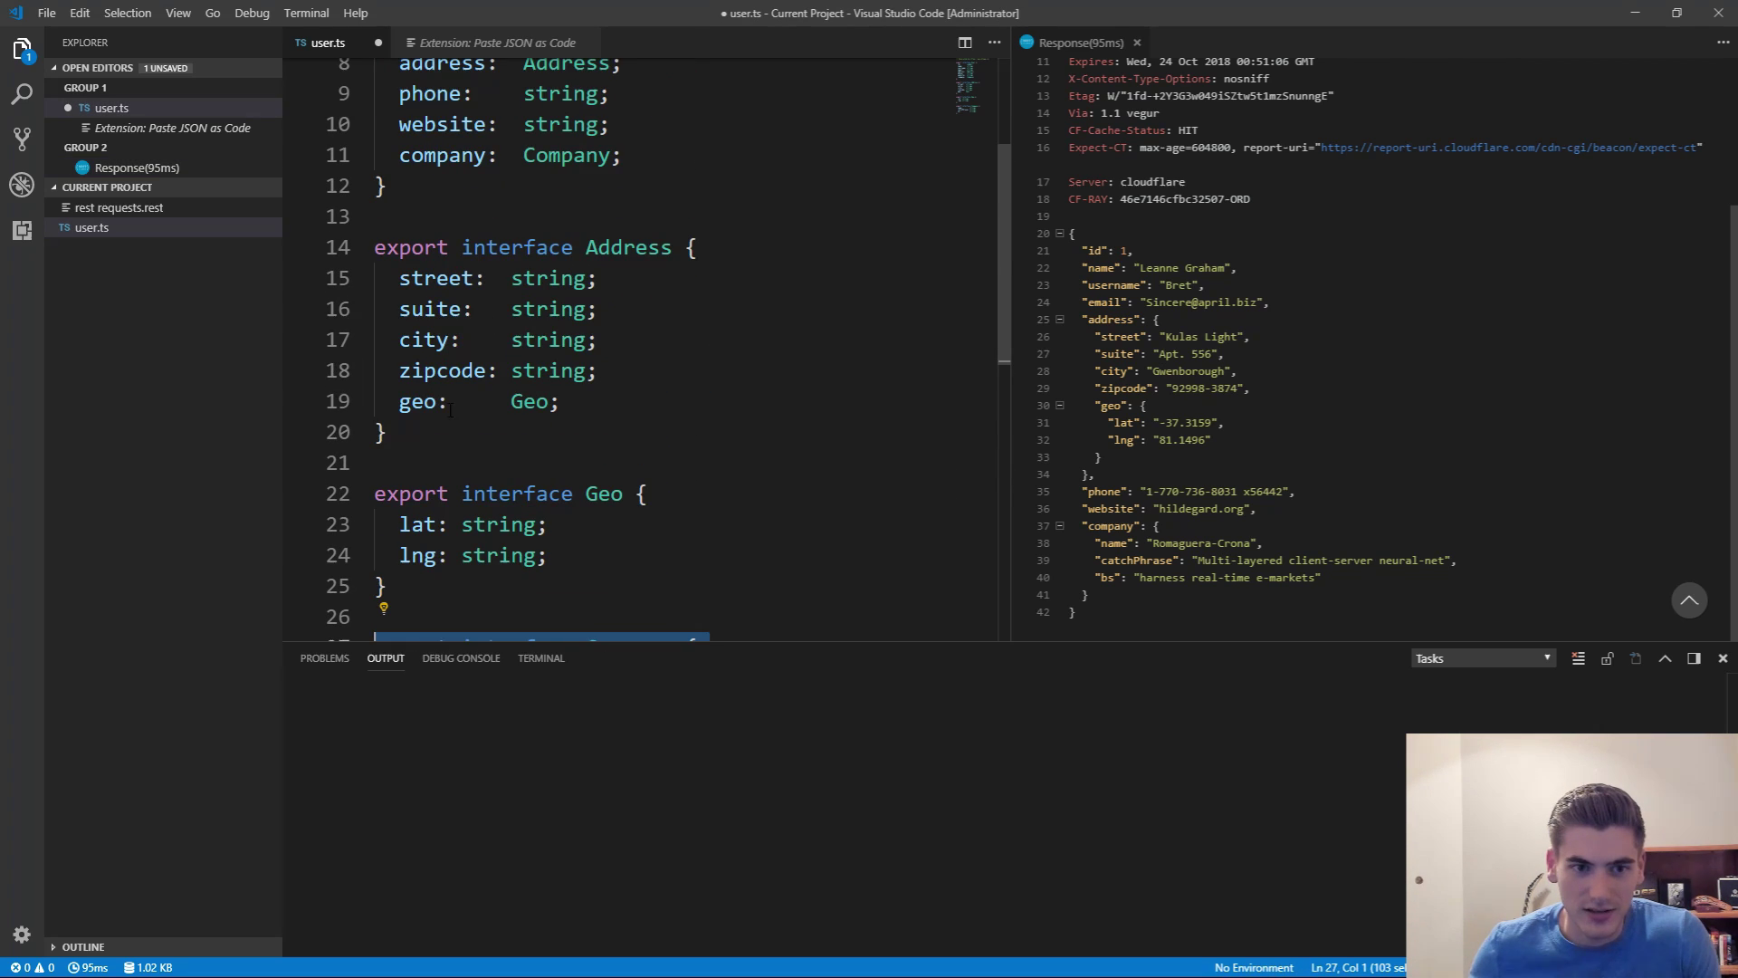
left_click_drag(388, 432, 373, 248)
left_click(597, 339)
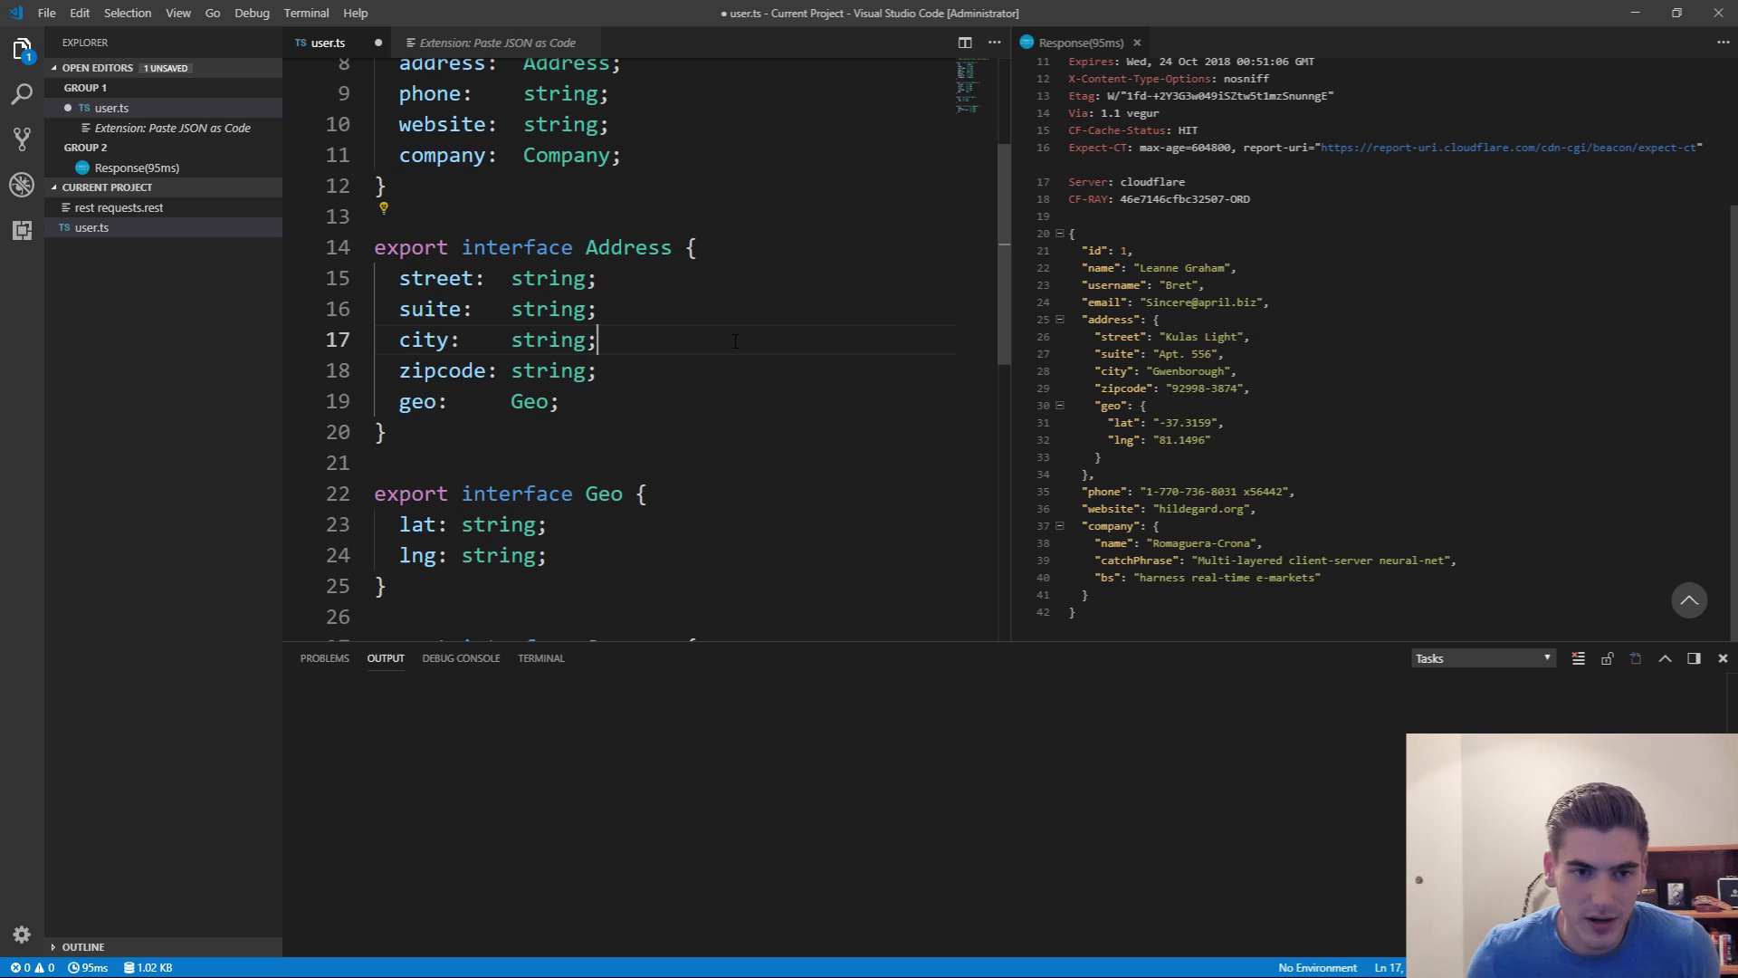
scroll(597, 339, "up", 5)
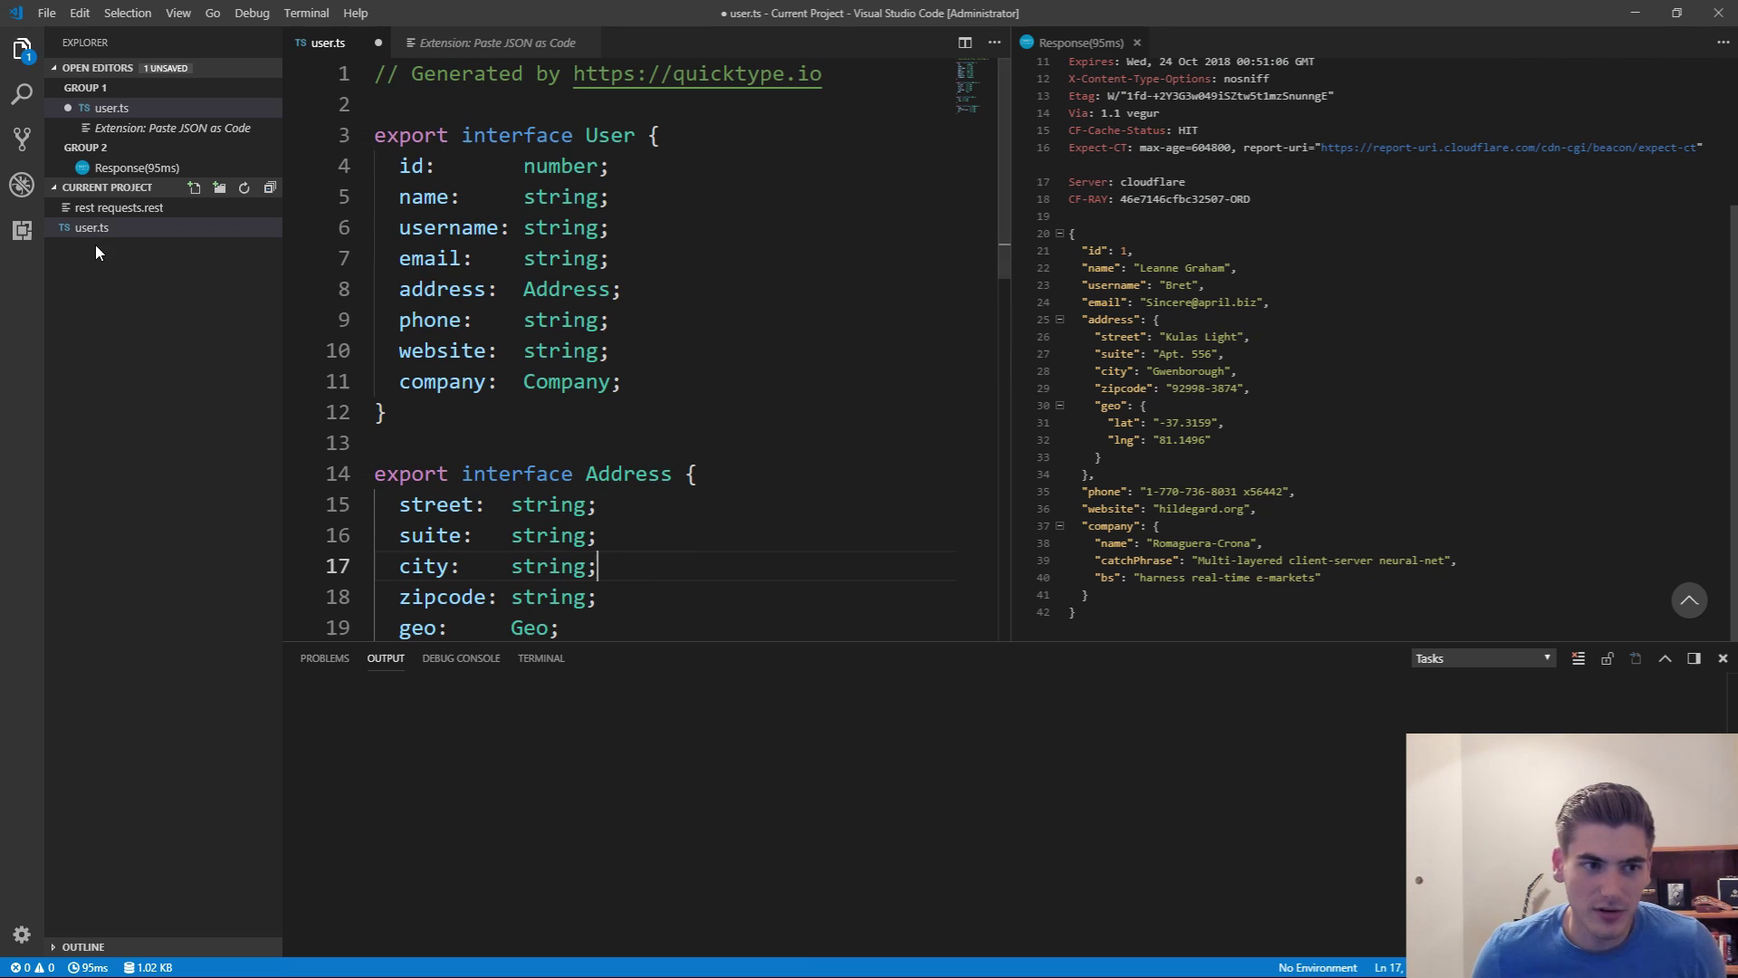
Step: Create user.cs and paste the JSON response as C# classes with top-level type User
left_click(194, 187)
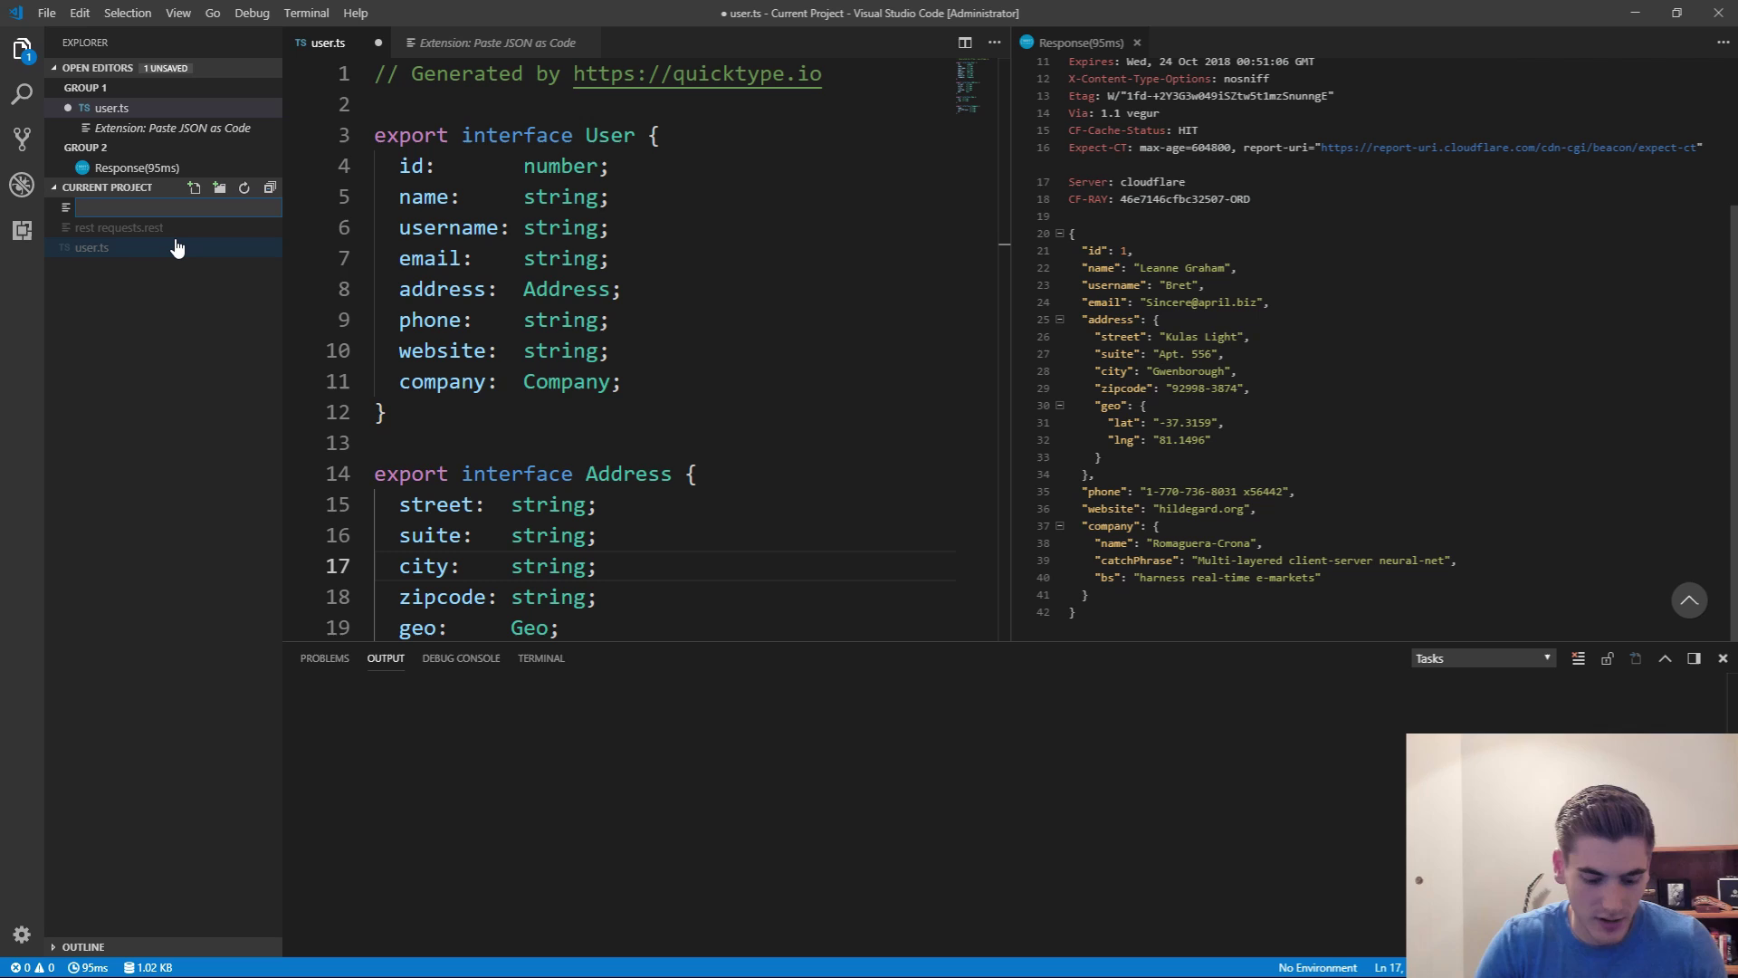
type("user.cs")
key("Return")
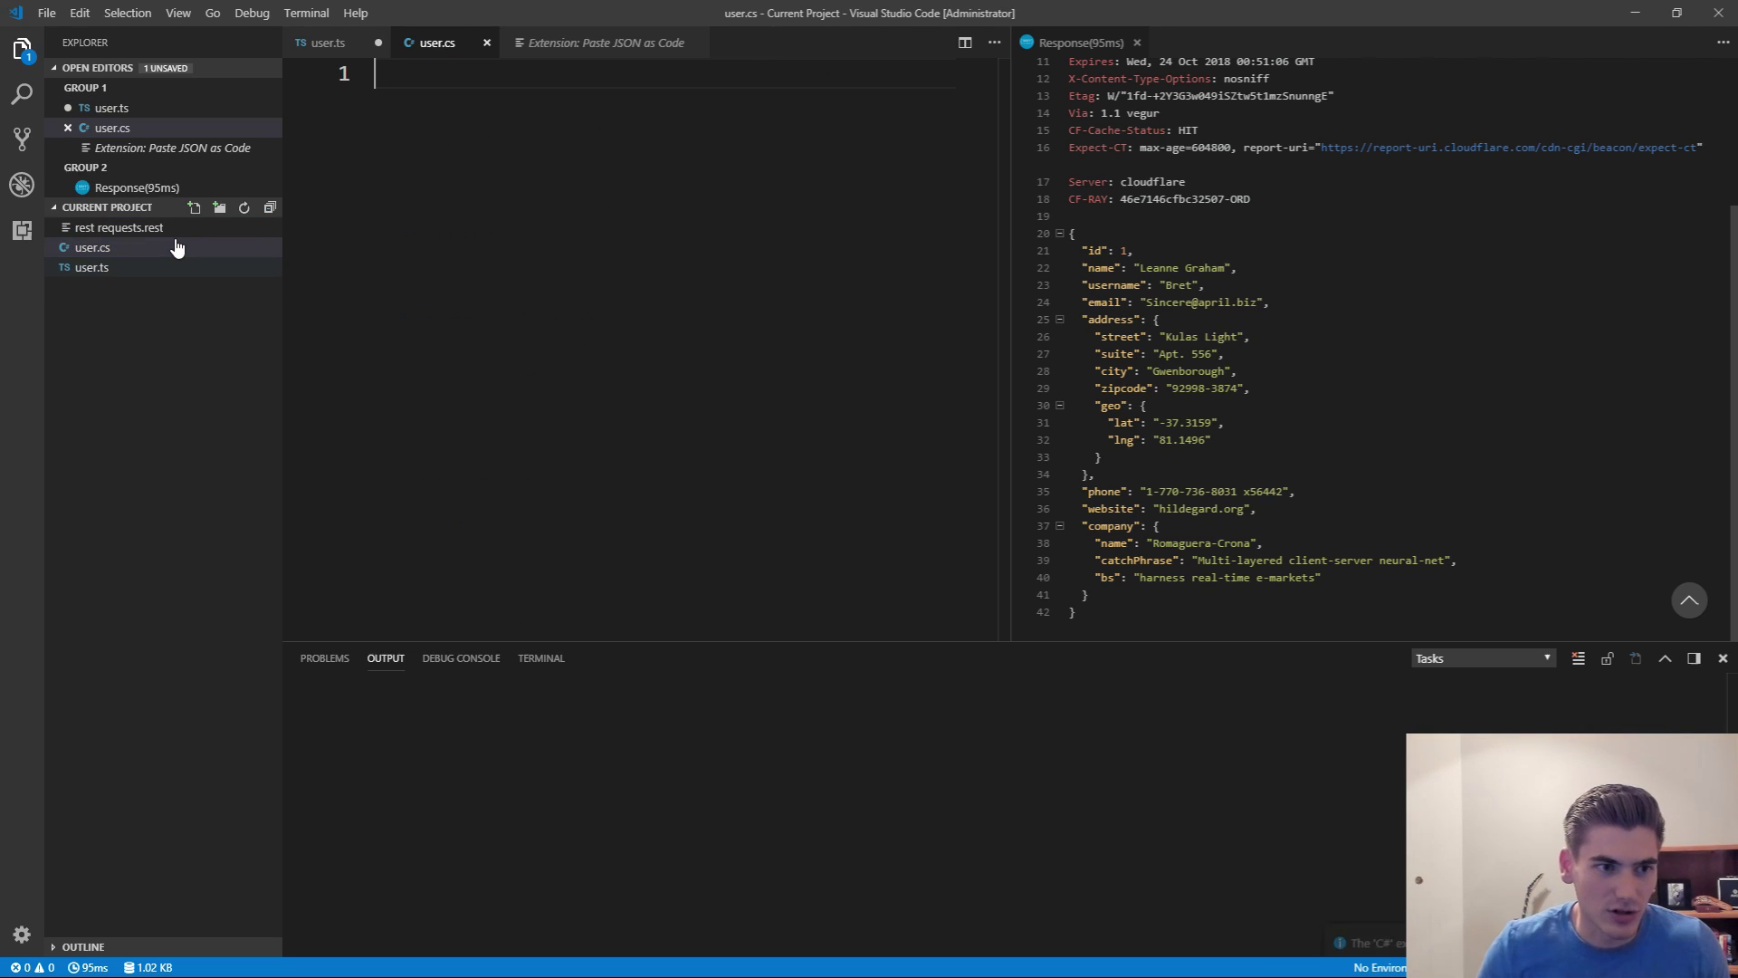
key("ctrl+shift+p")
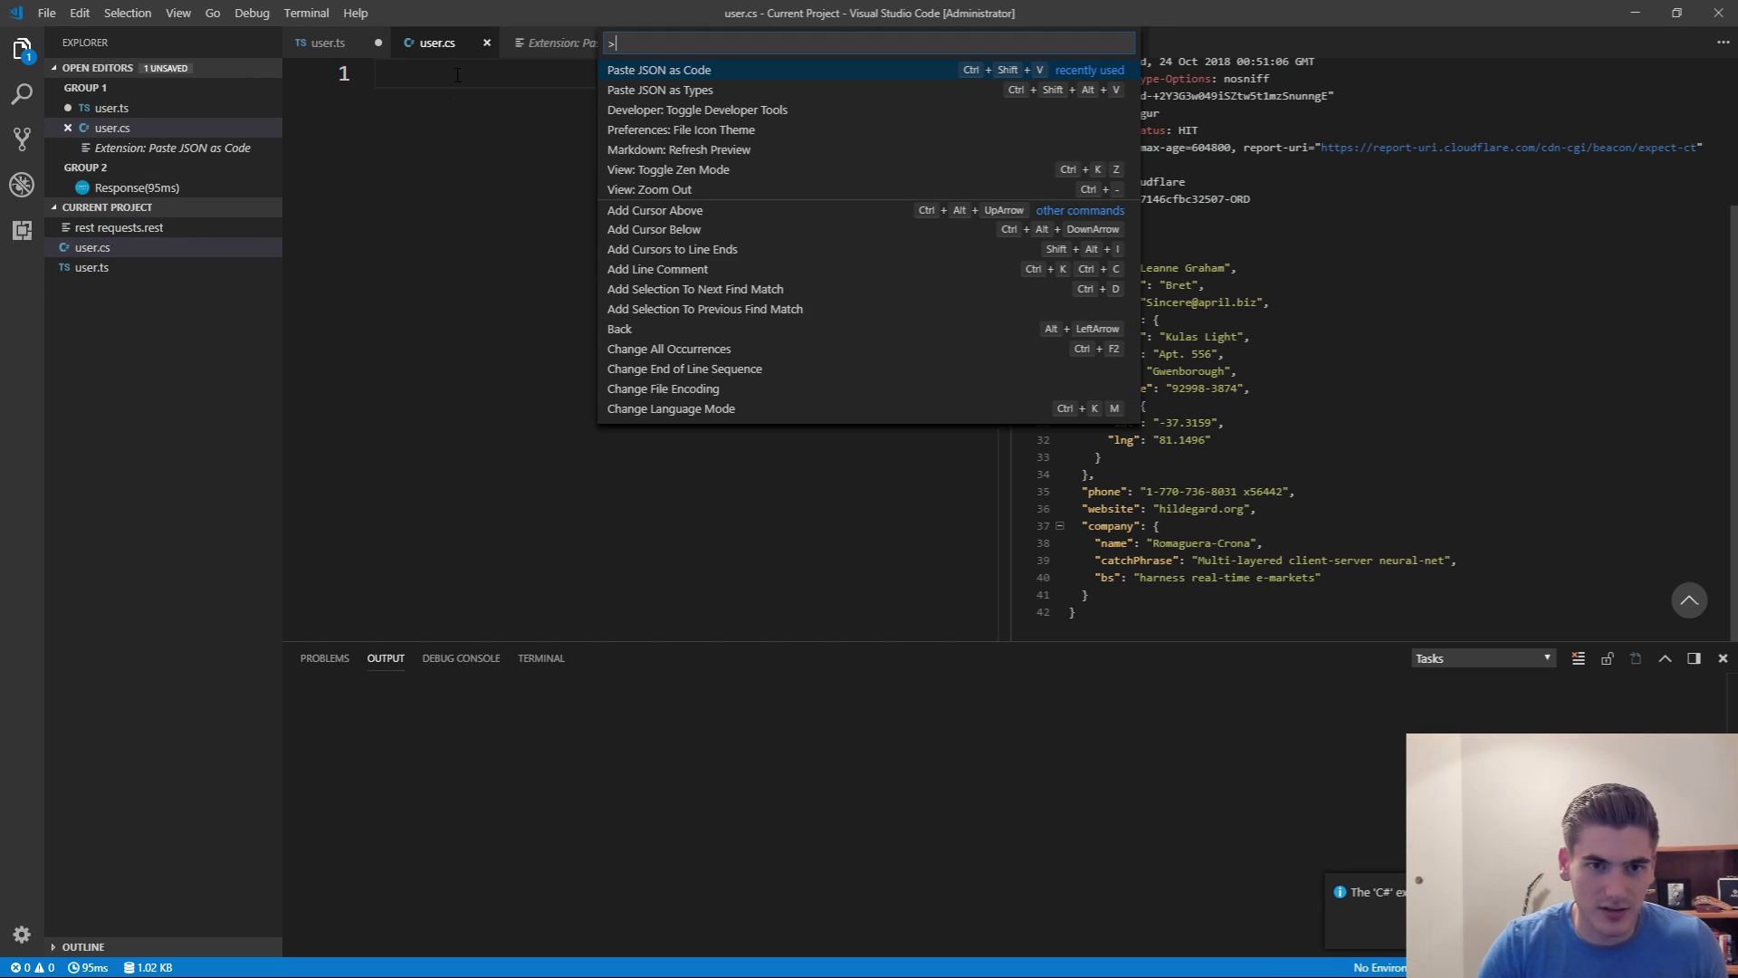
key("Return")
type("User")
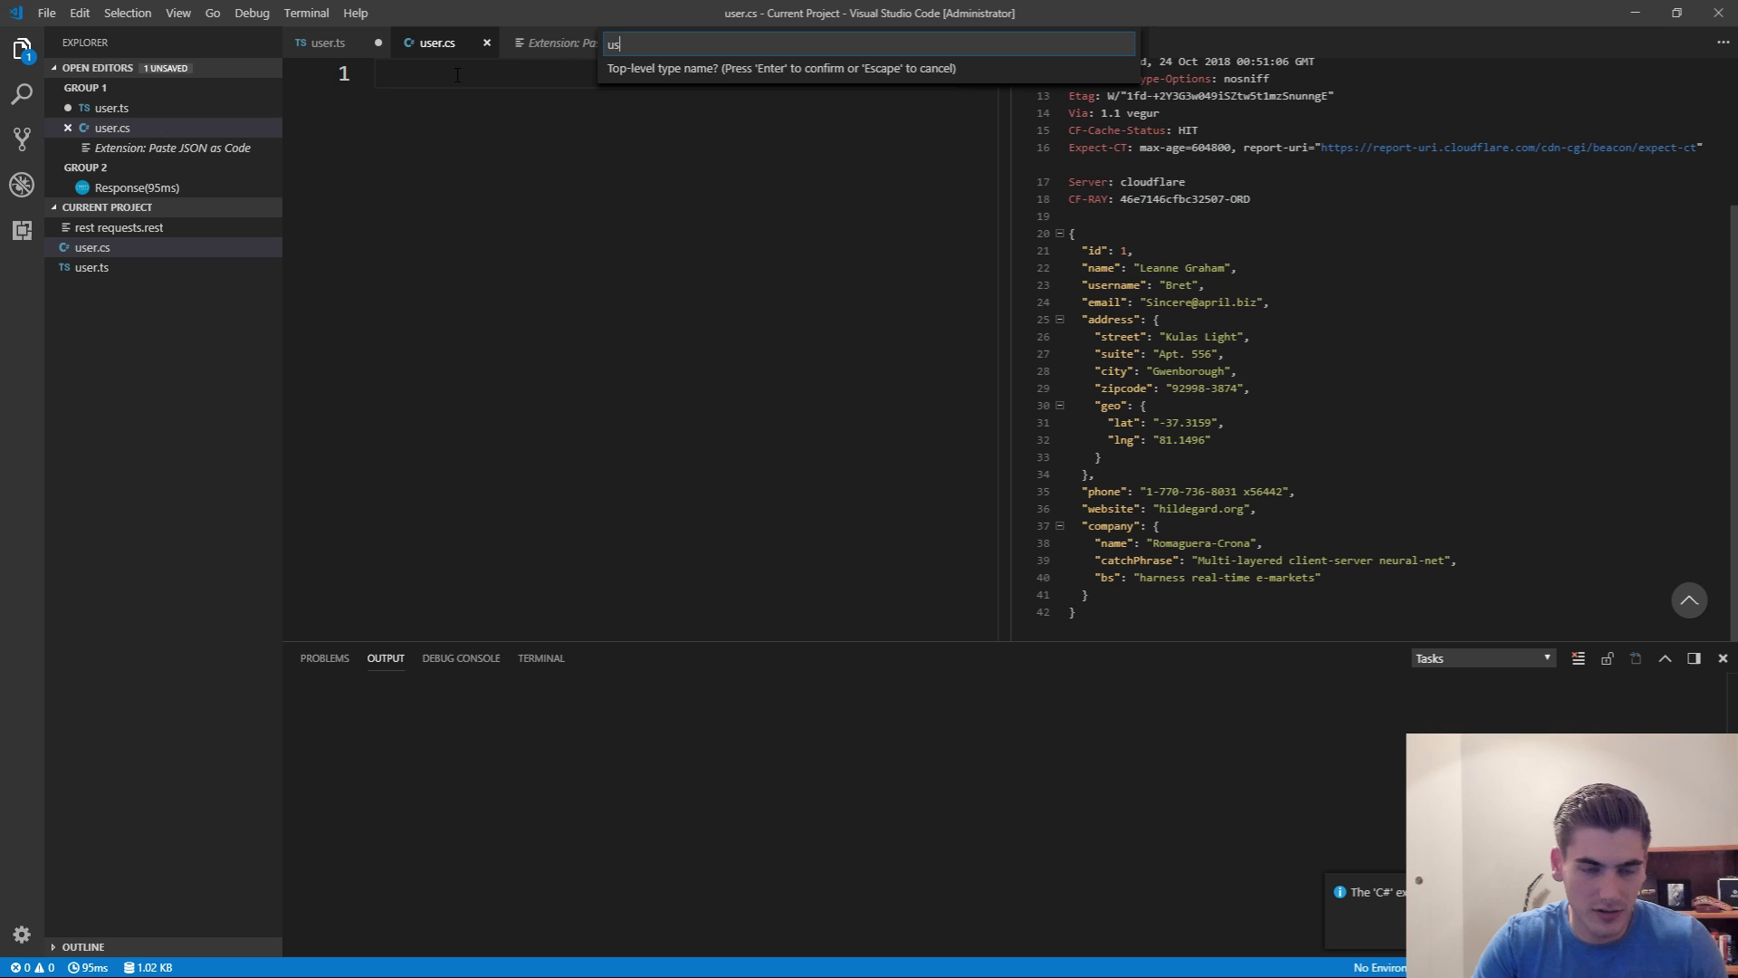
key("Return")
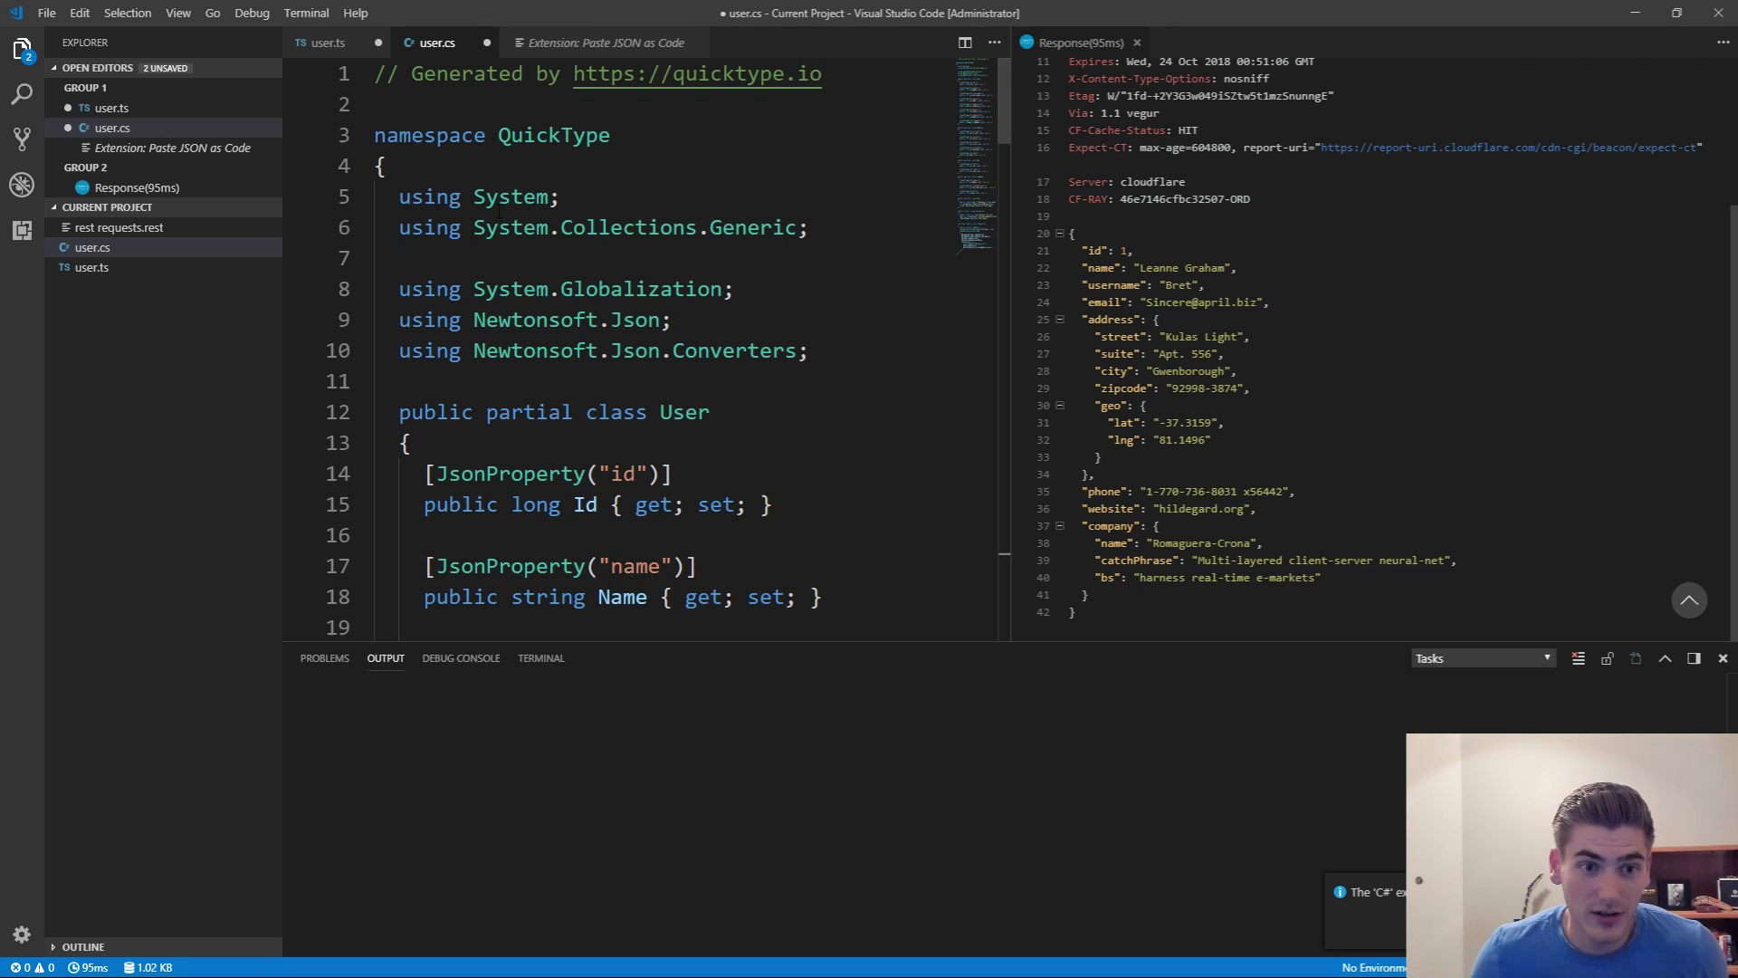
scroll(543, 272, "down", 5)
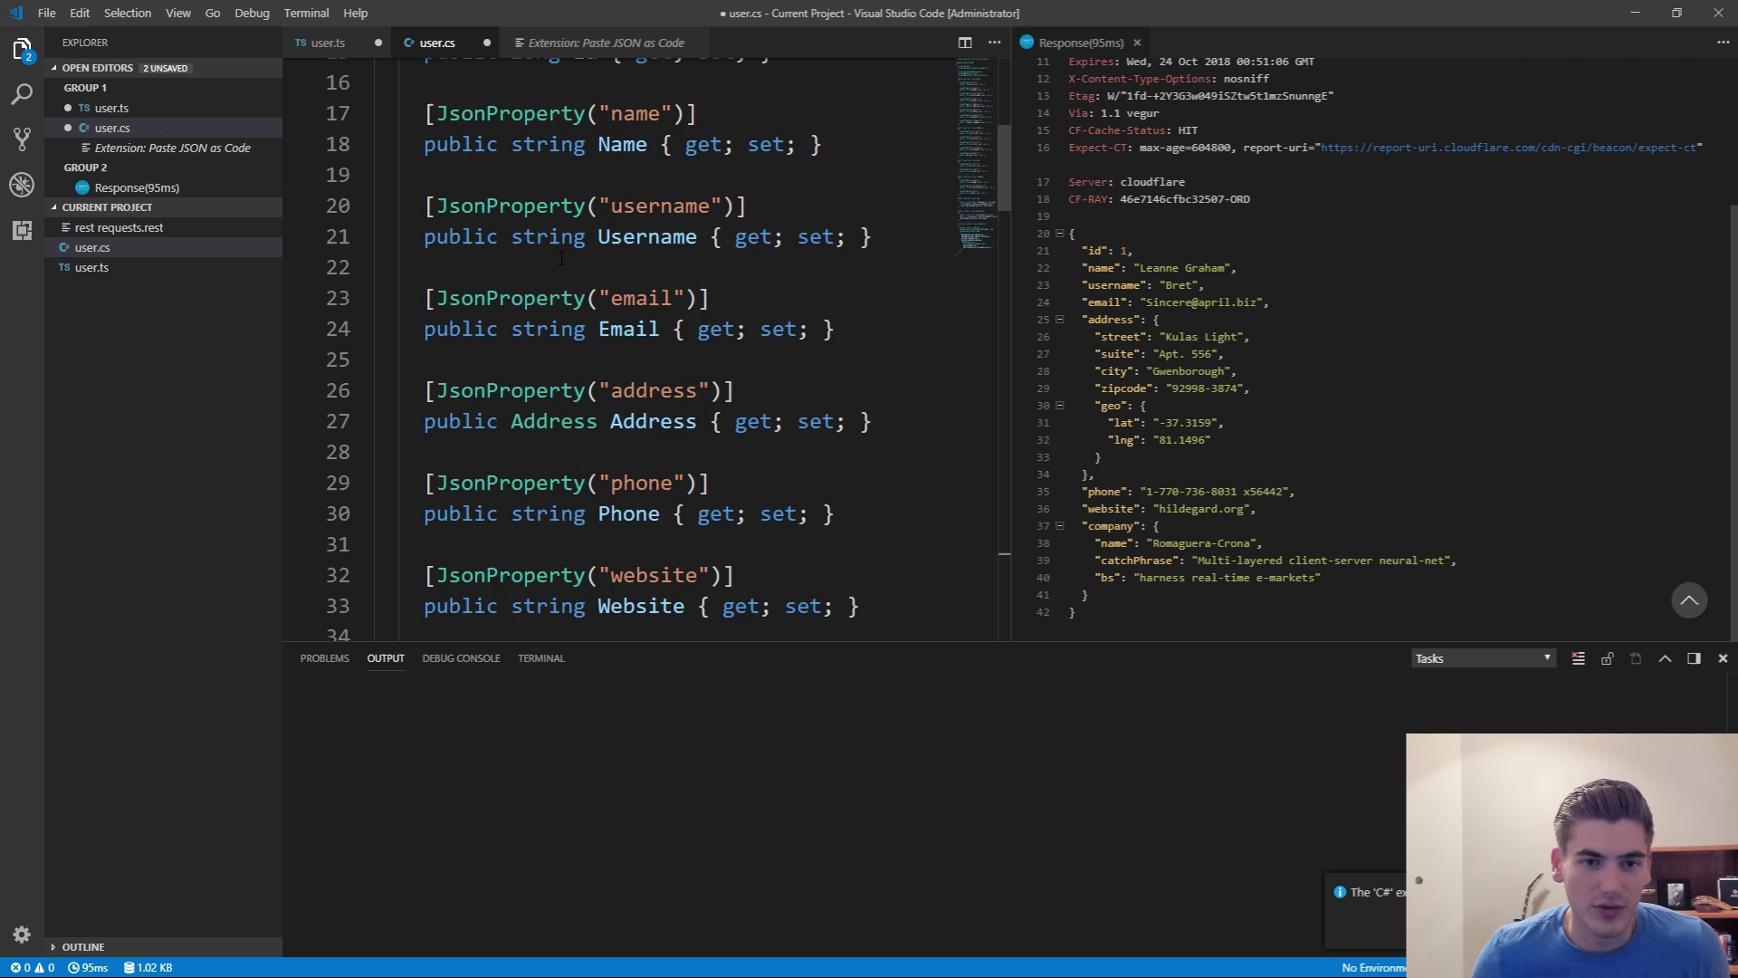
scroll(543, 339, "down", 4)
scroll(543, 340, "down", 1)
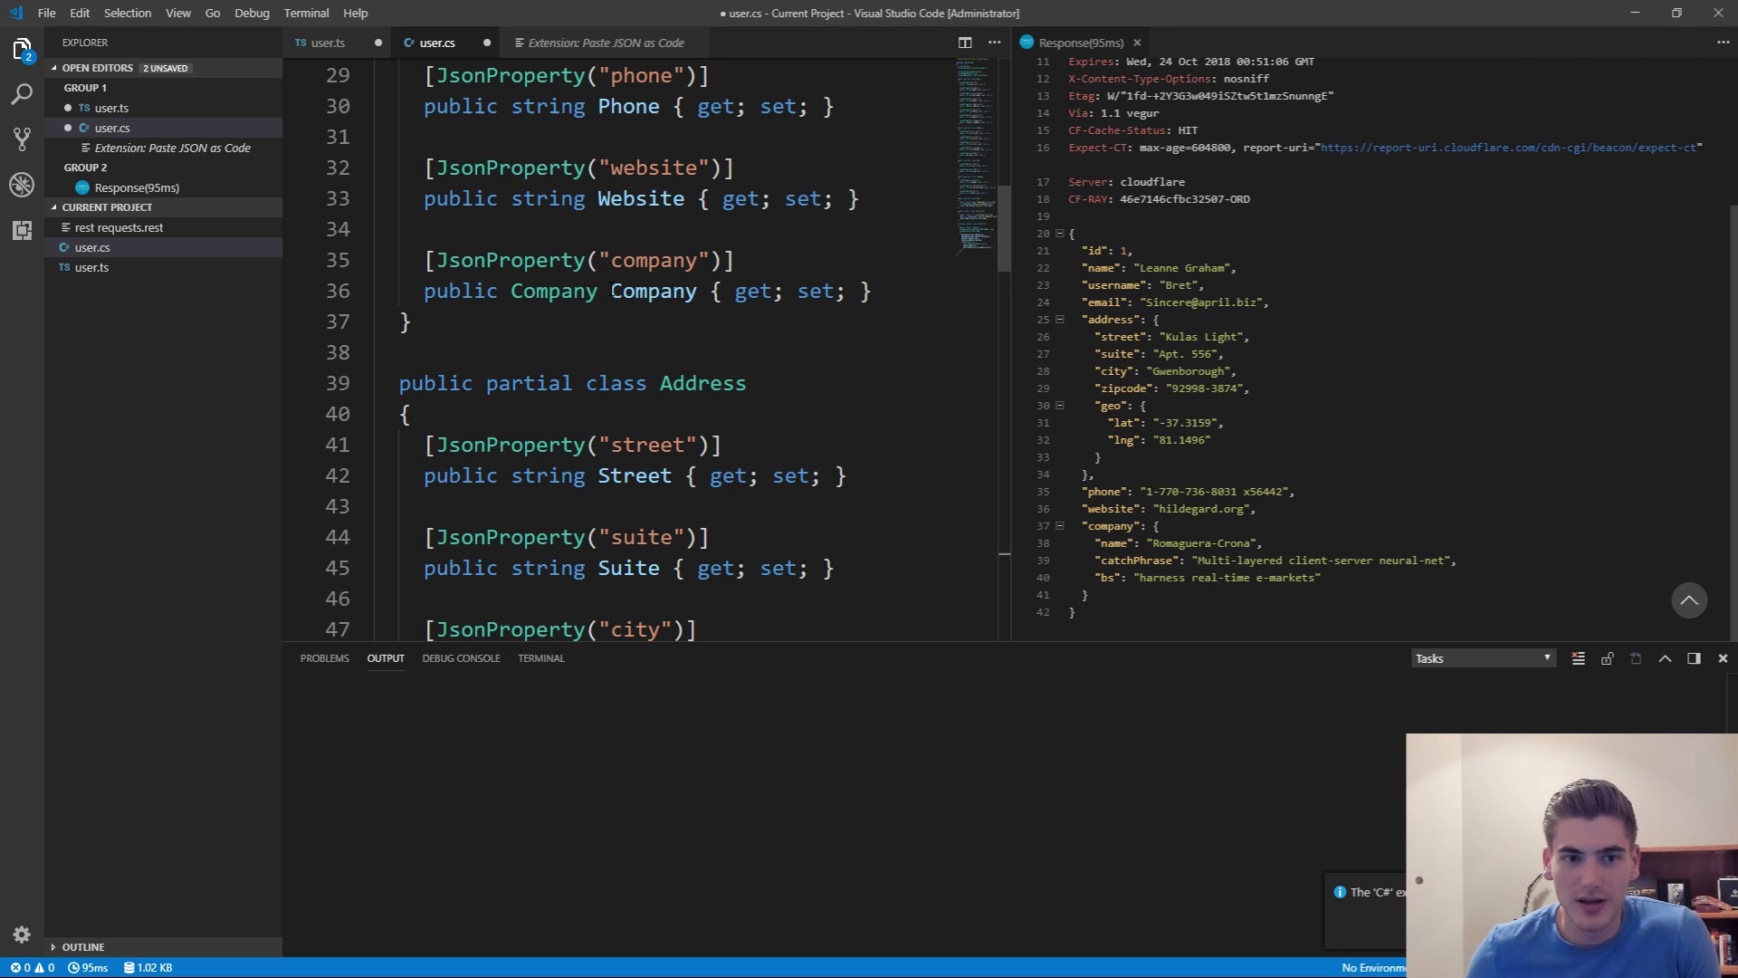
scroll(611, 292, "down", 2)
scroll(611, 353, "down", 2)
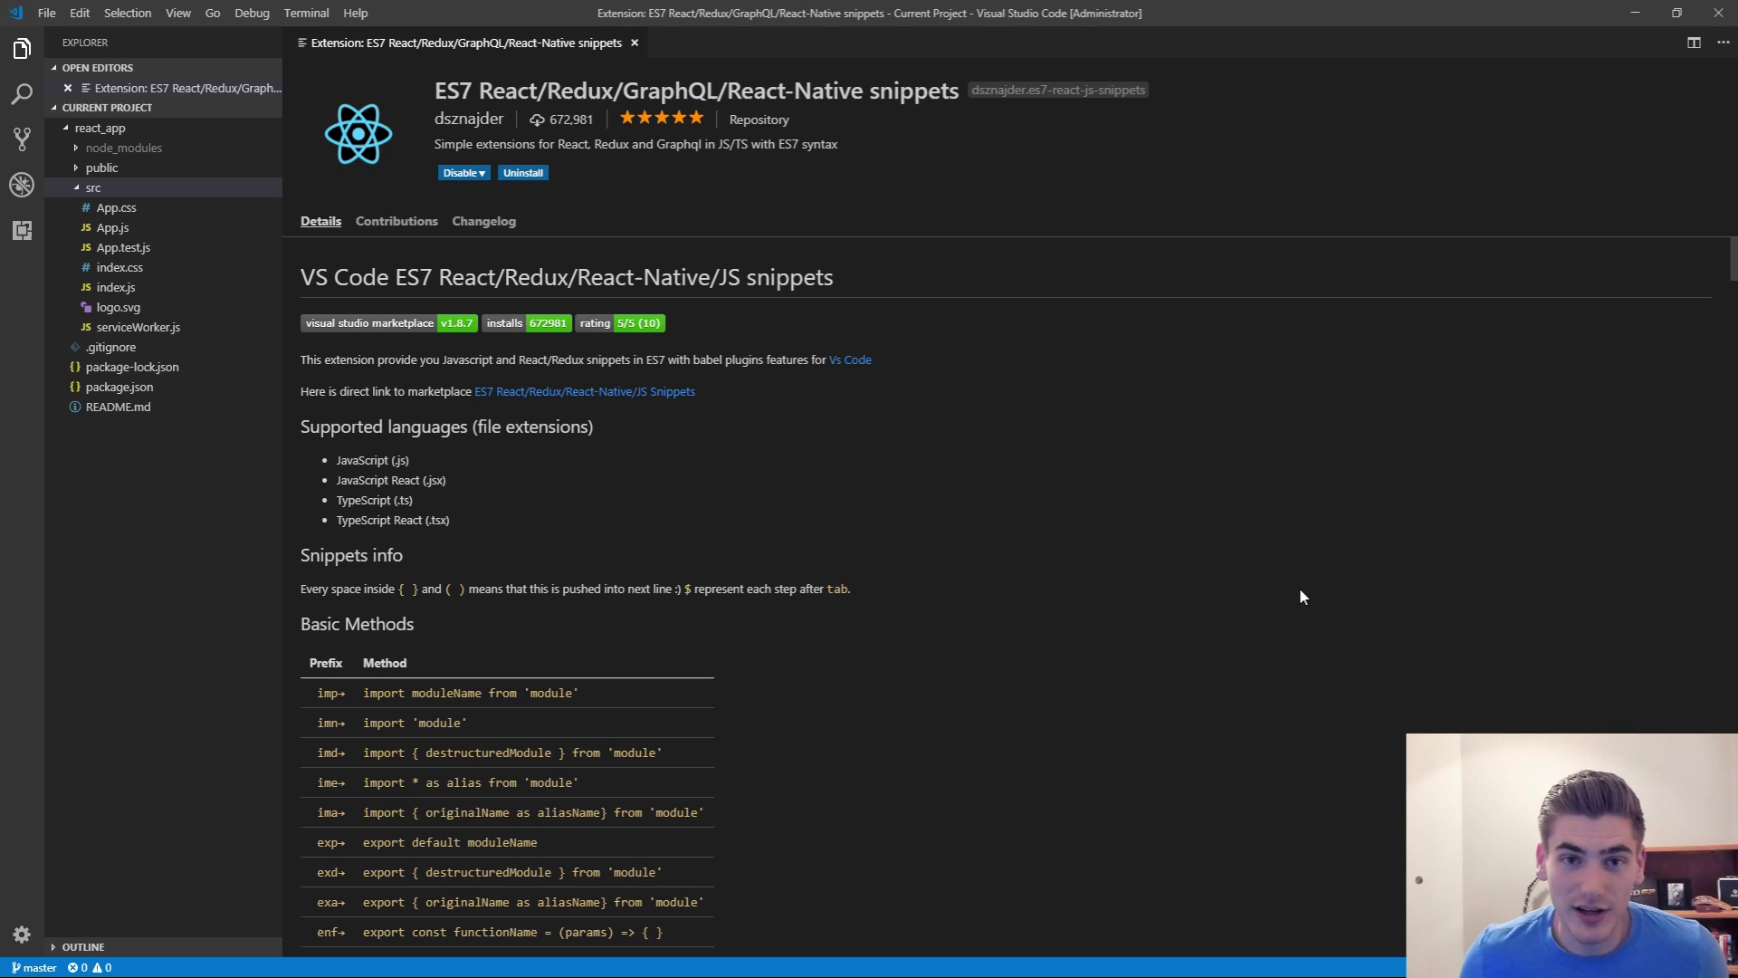
scroll(1302, 605, "down", 5)
scroll(1088, 598, "down", 5)
scroll(1087, 600, "down", 2)
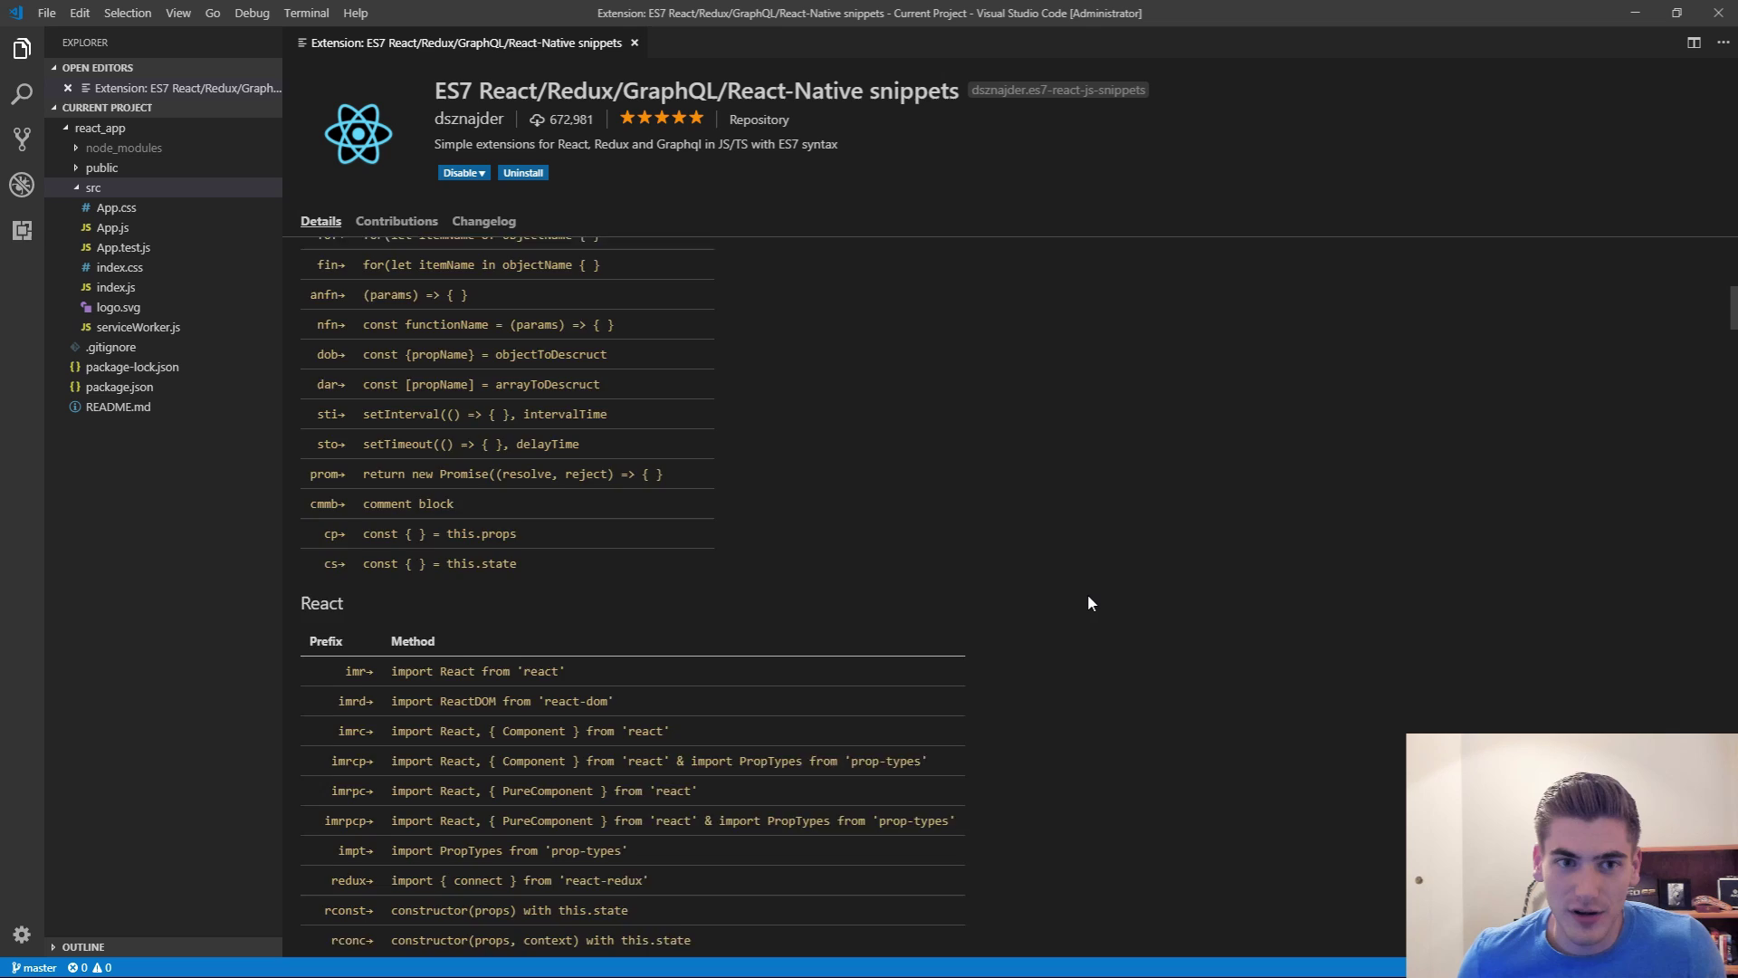
scroll(1087, 593, "down", 4)
scroll(1096, 564, "down", 4)
scroll(1043, 578, "down", 3)
scroll(1043, 588, "down", 6)
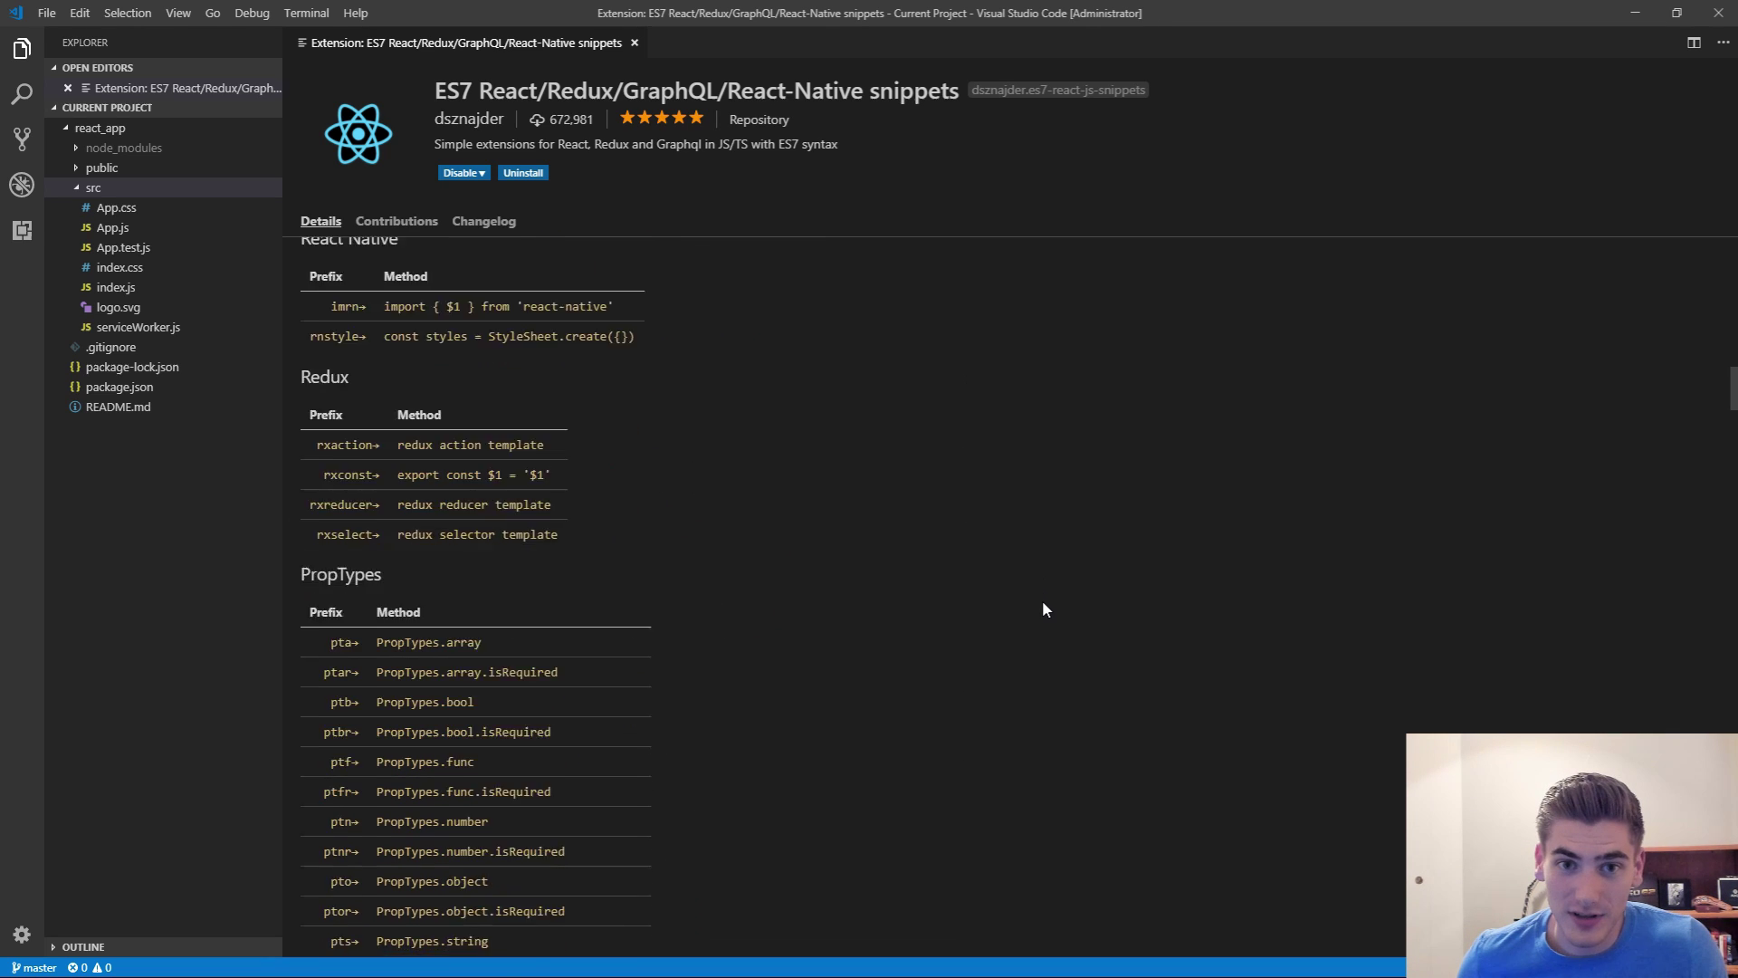
scroll(1041, 601, "down", 5)
scroll(1045, 600, "down", 5)
scroll(1042, 610, "down", 3)
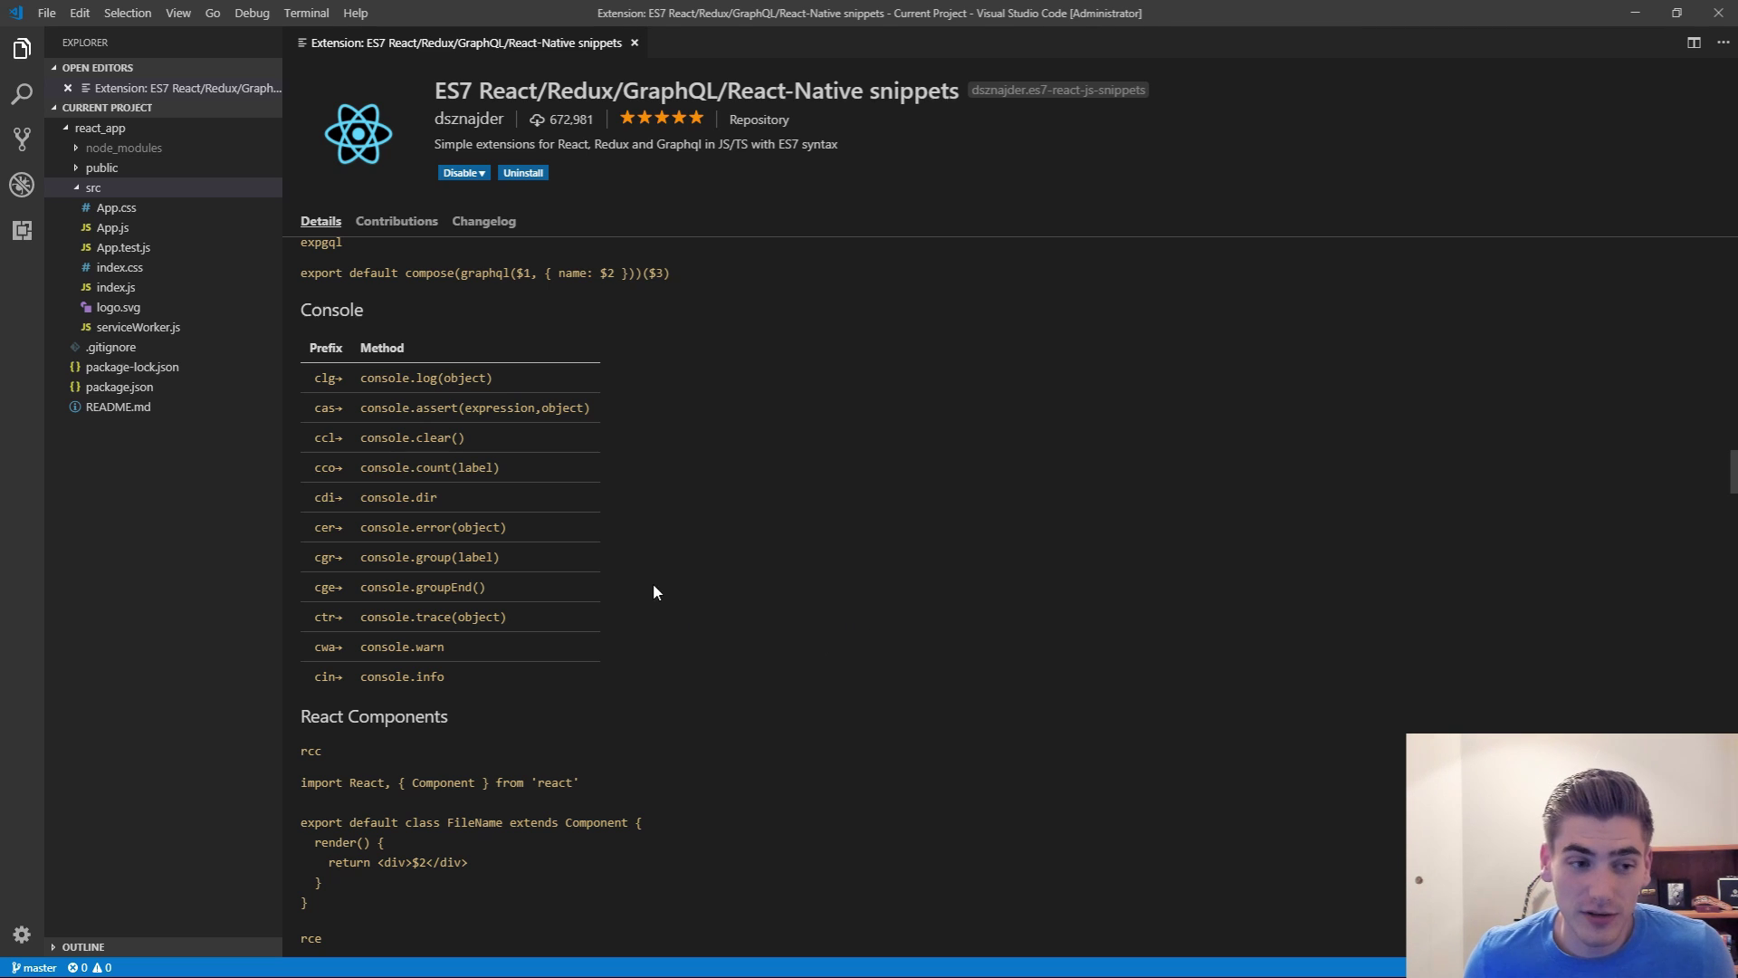
Step: Bring up the context menu for the src folder
right_click(107, 187)
Step: Create src/NewComponent.js and expand rccp into a class component with PropTypes
left_click(154, 201)
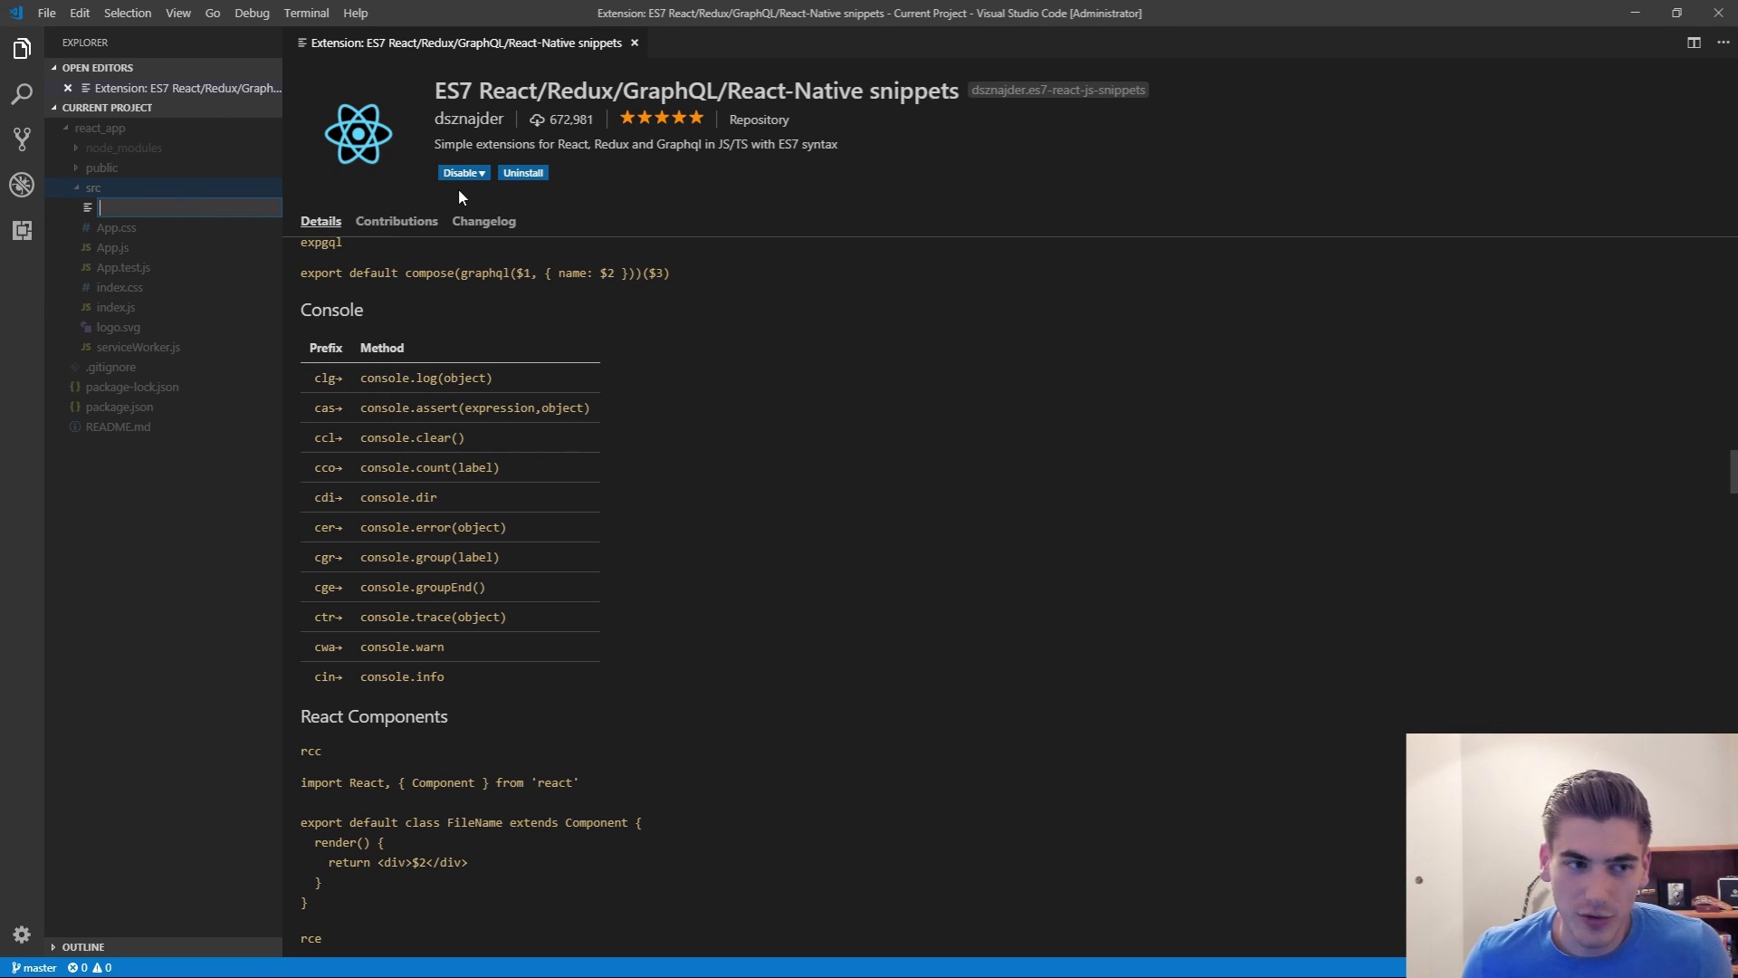
type("Ne")
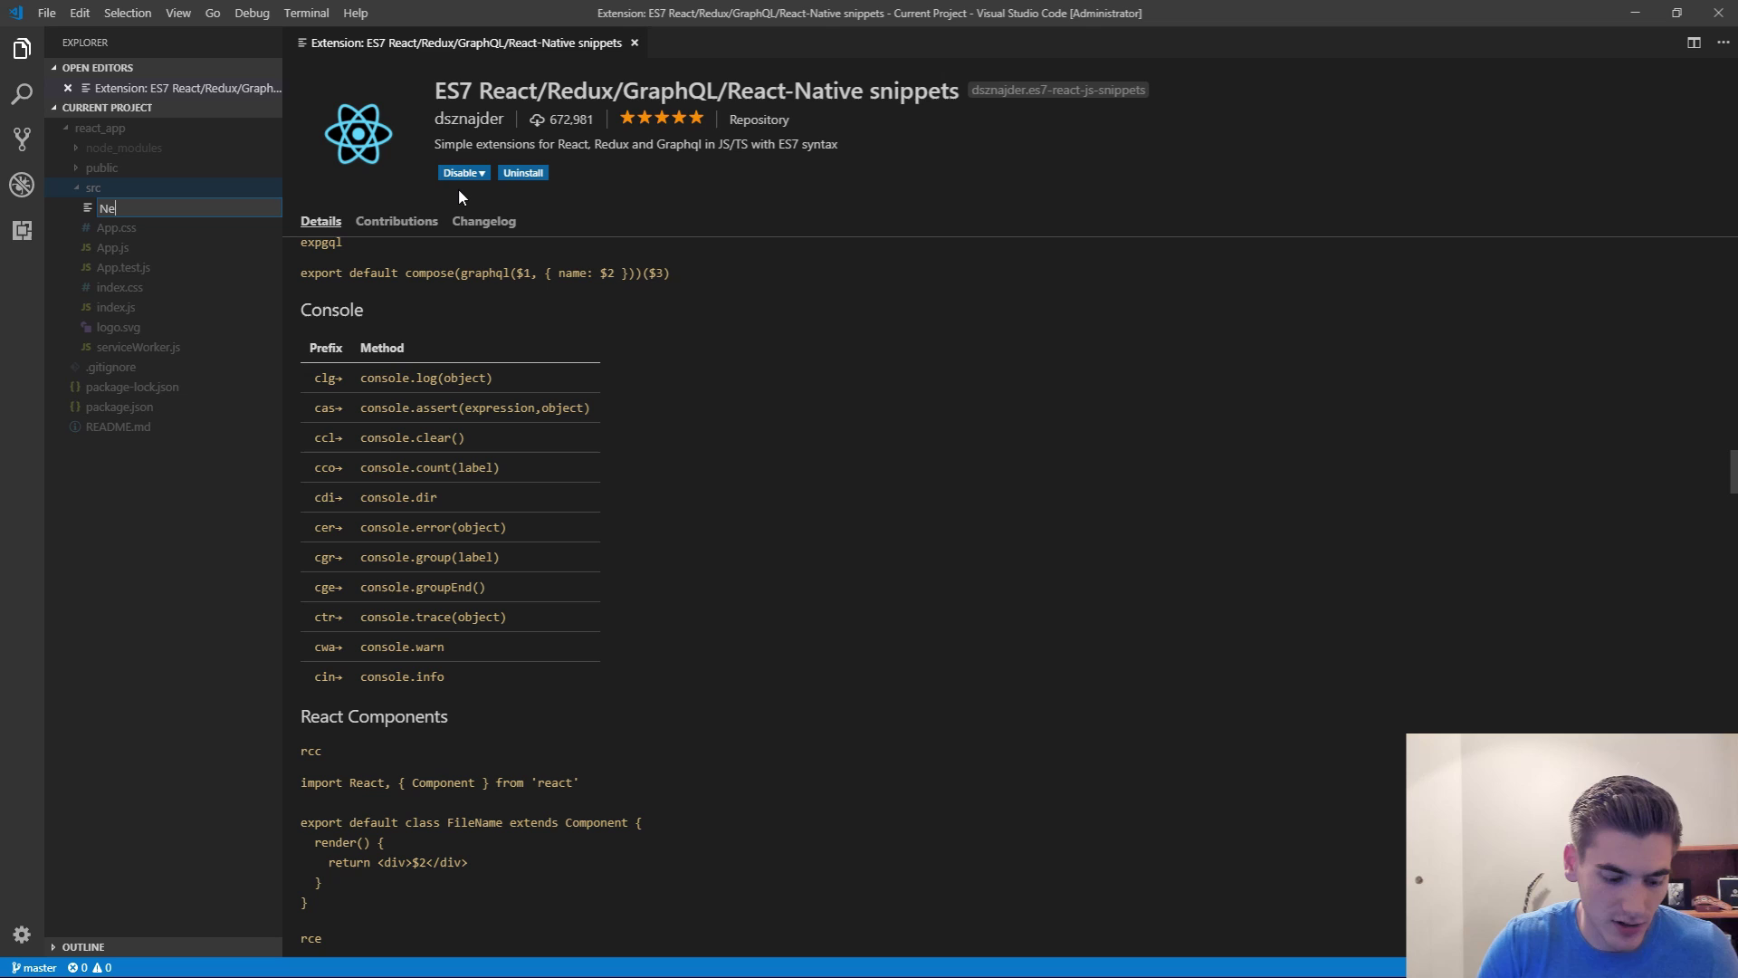
type("wComponent.js")
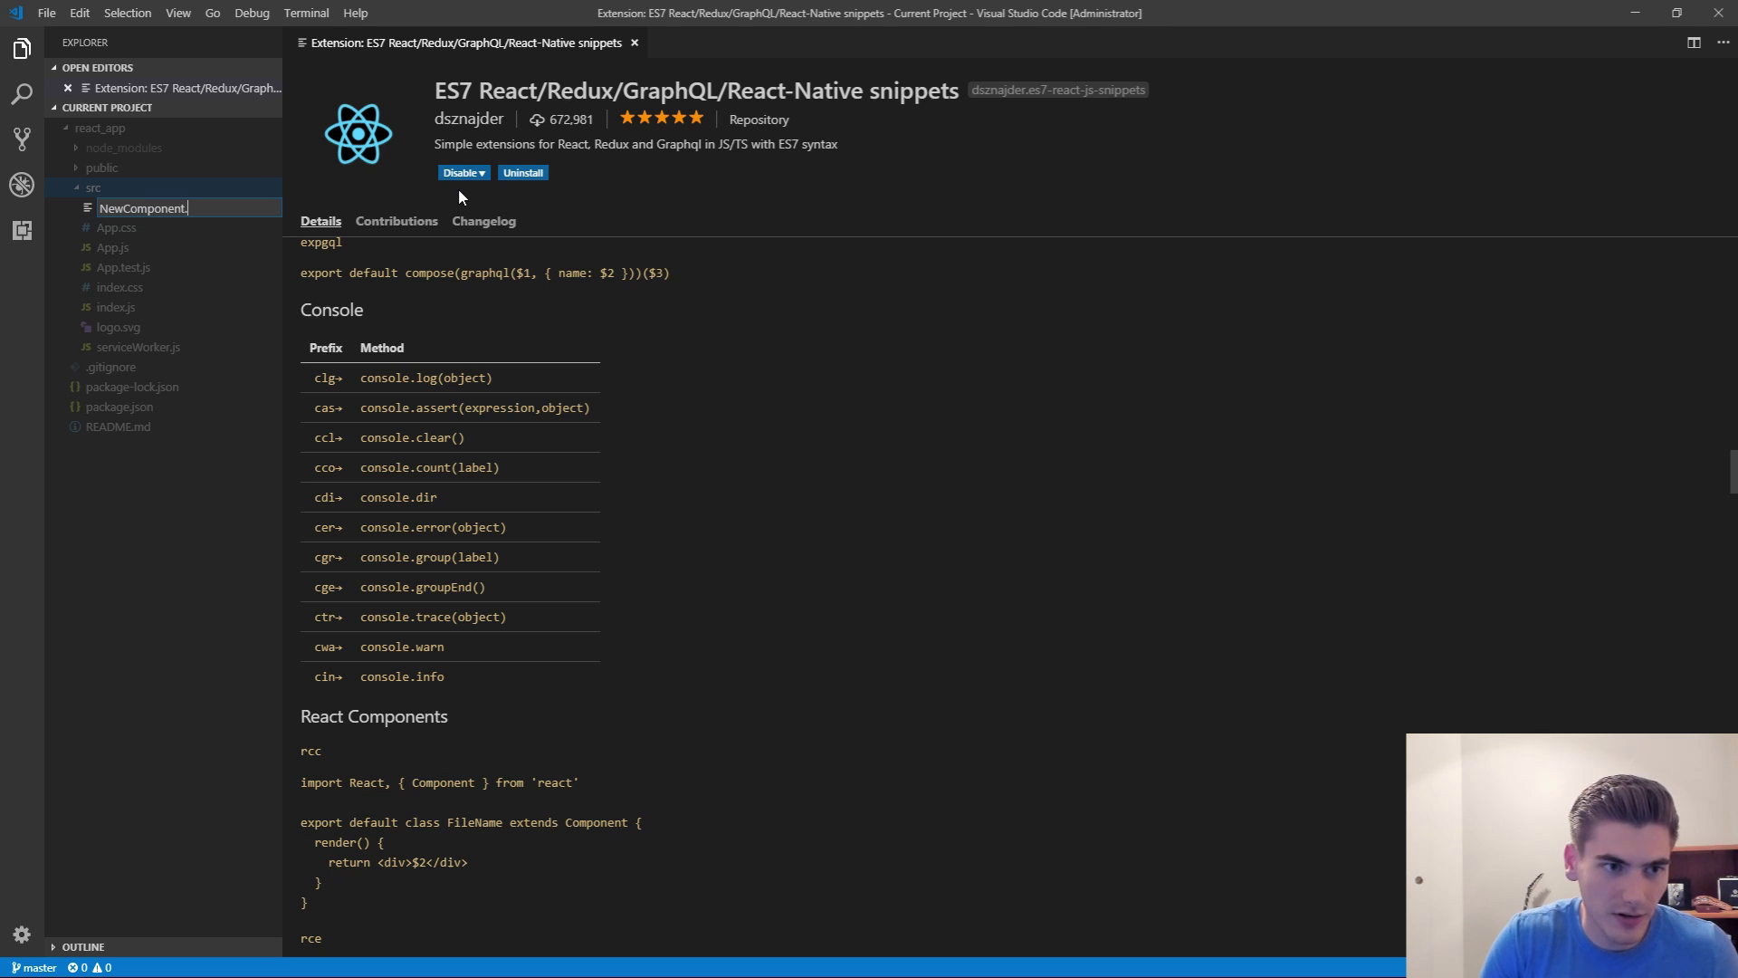
key("Return")
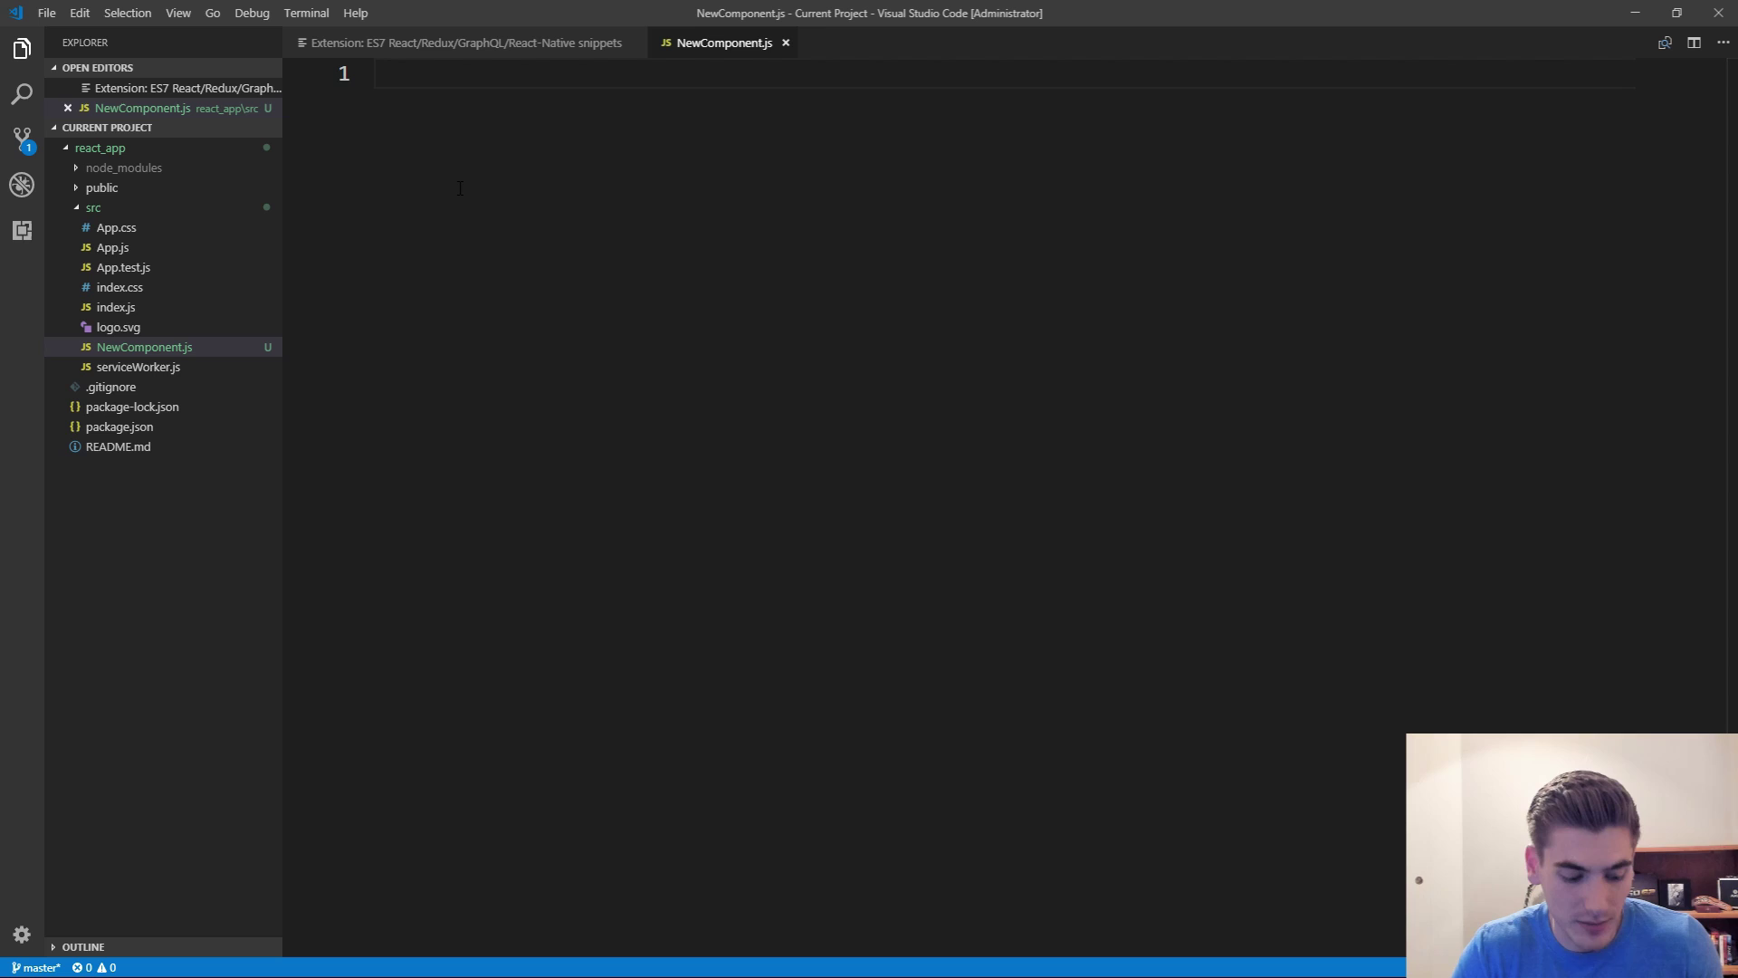
type("rxx")
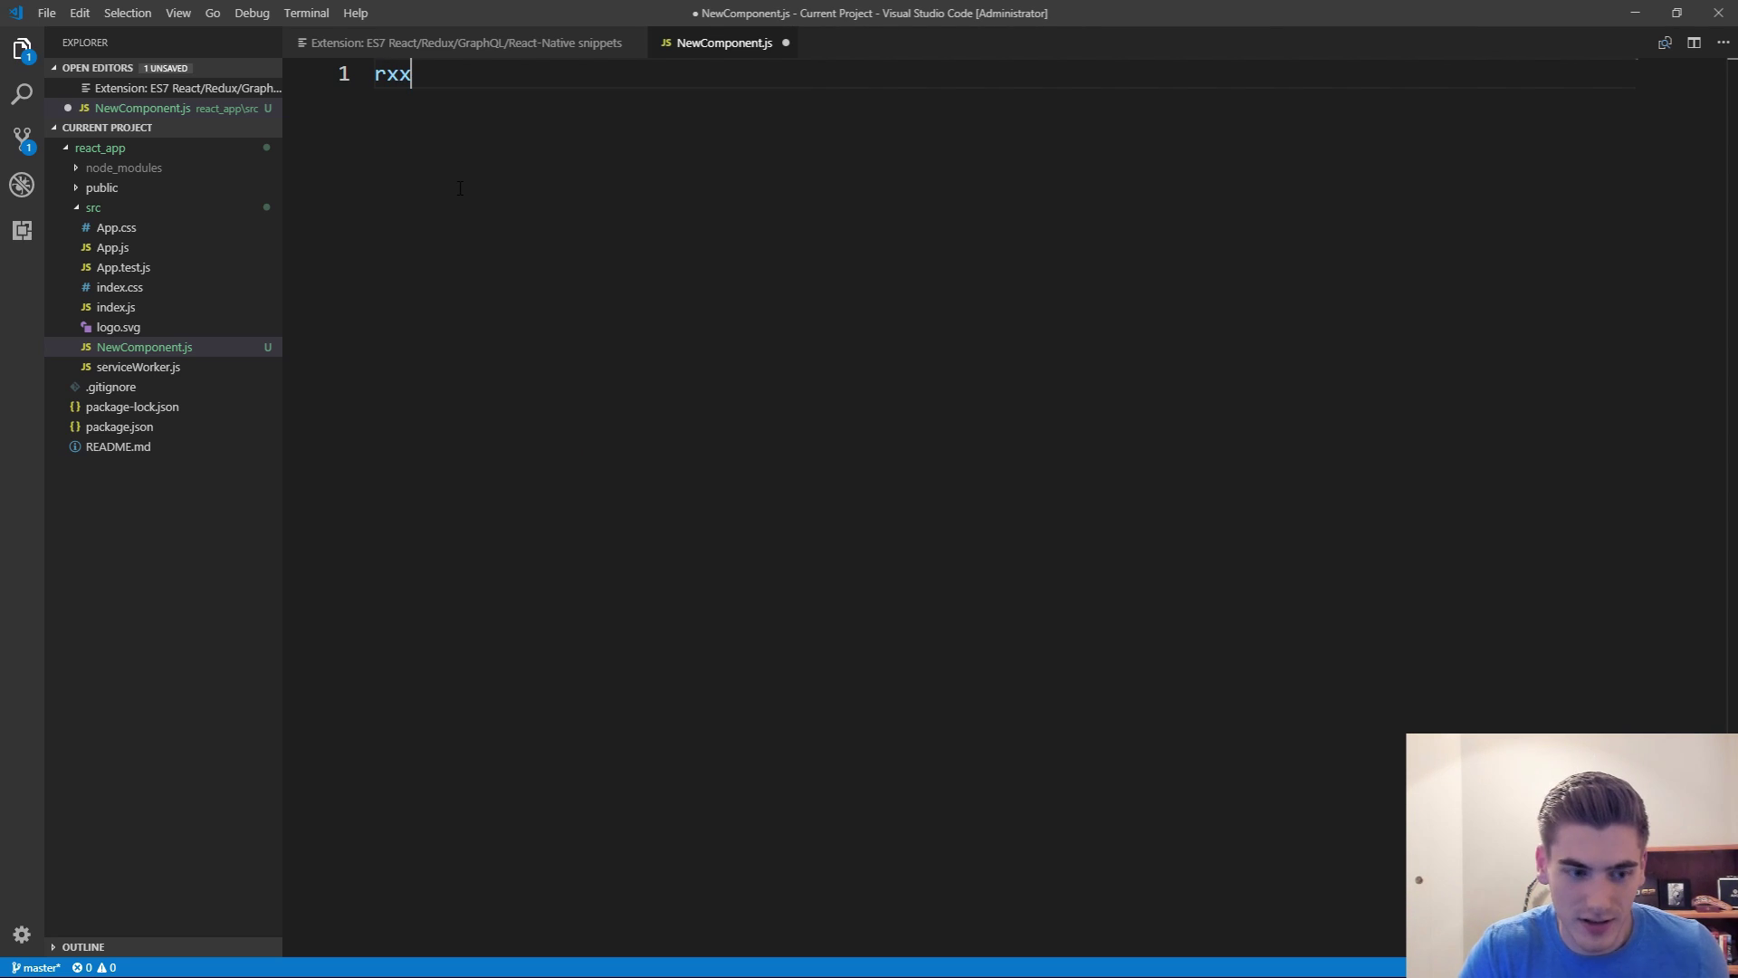
key("BackSpace")
key("BackSpace")
type("cc[")
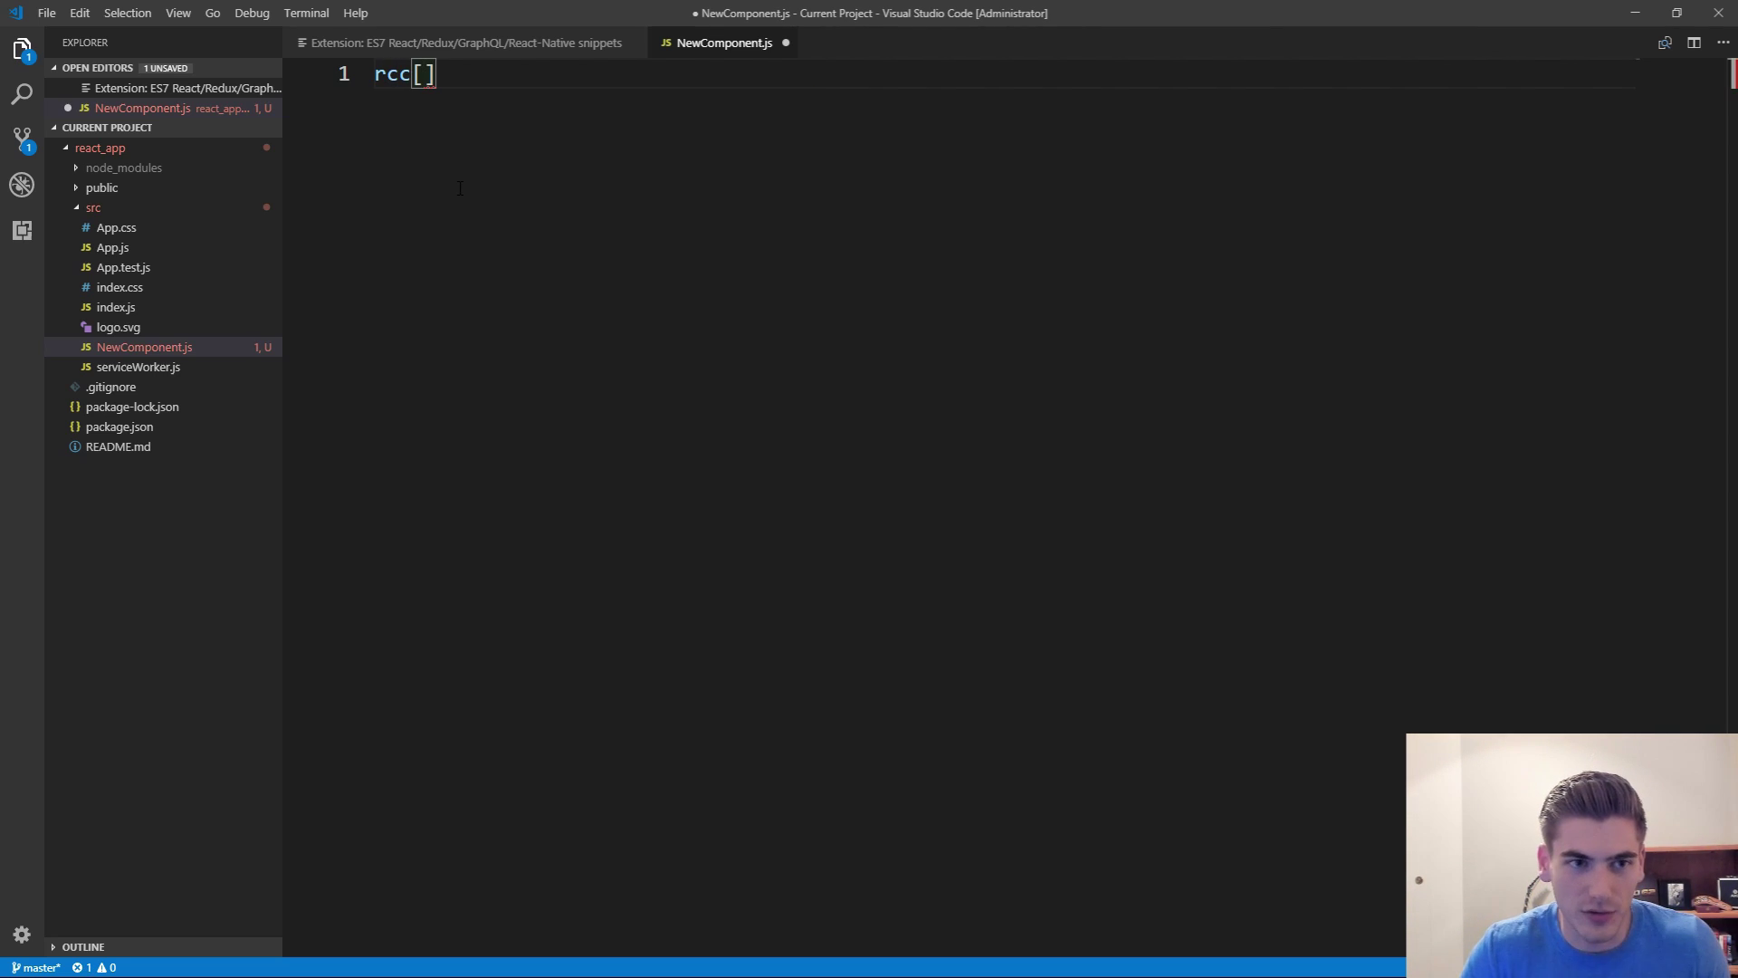
key("BackSpace")
type("p")
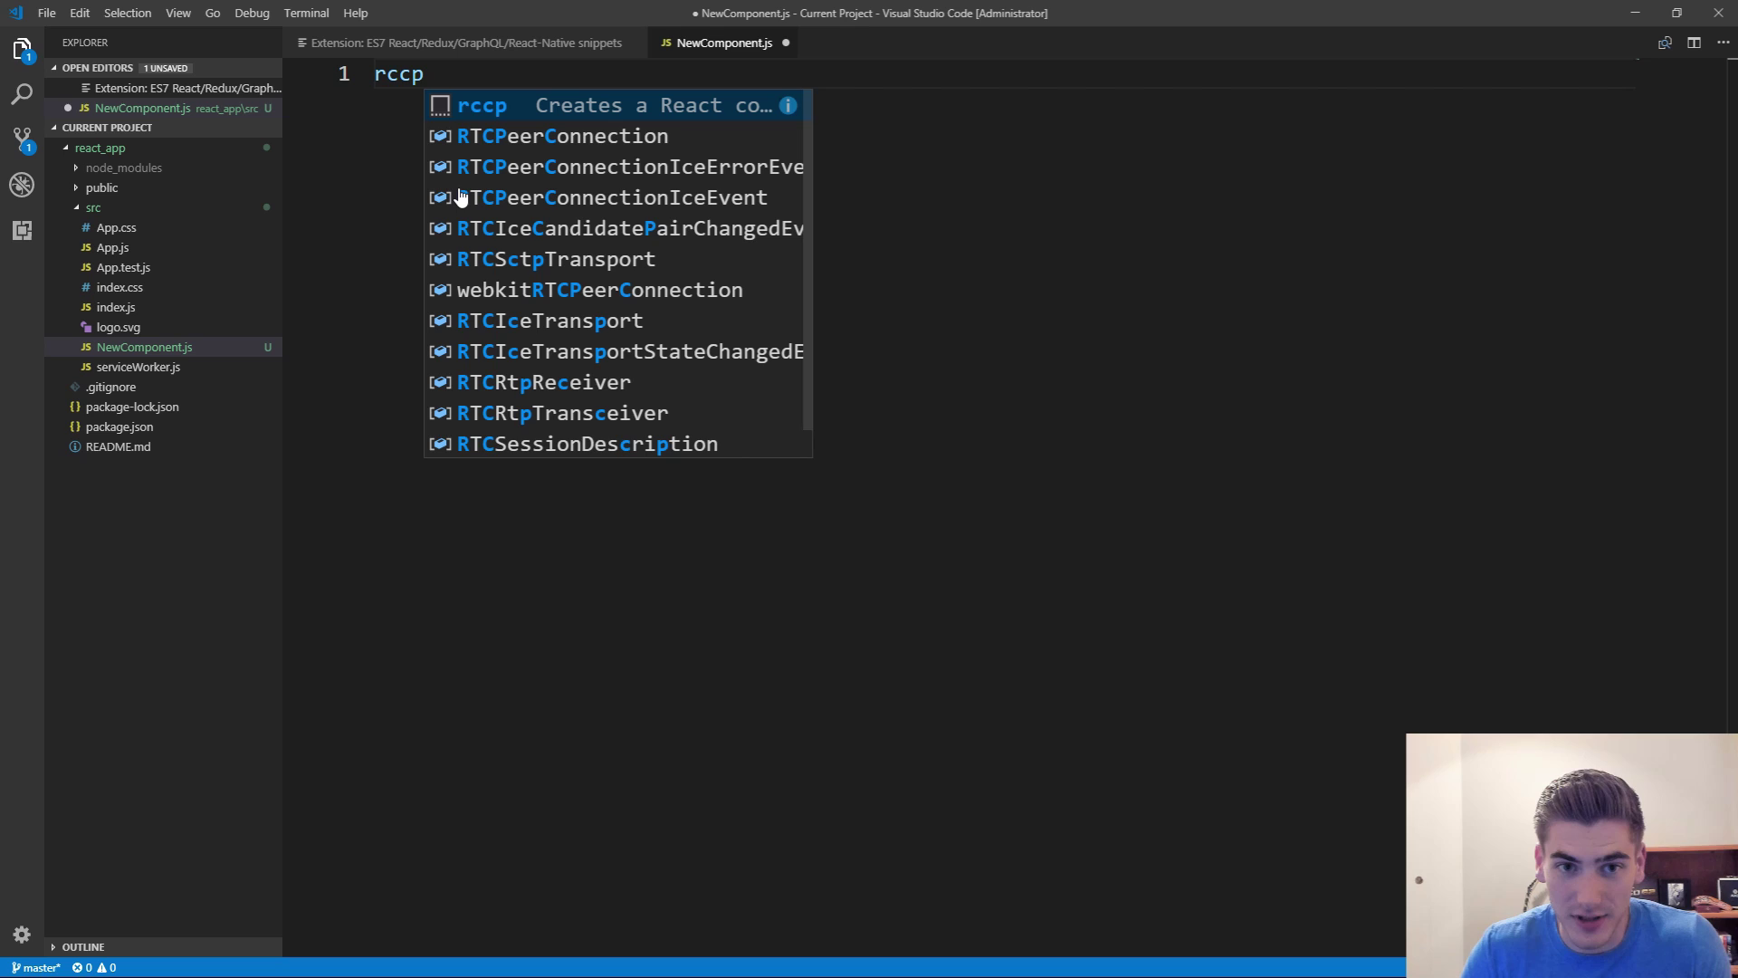
key("Tab")
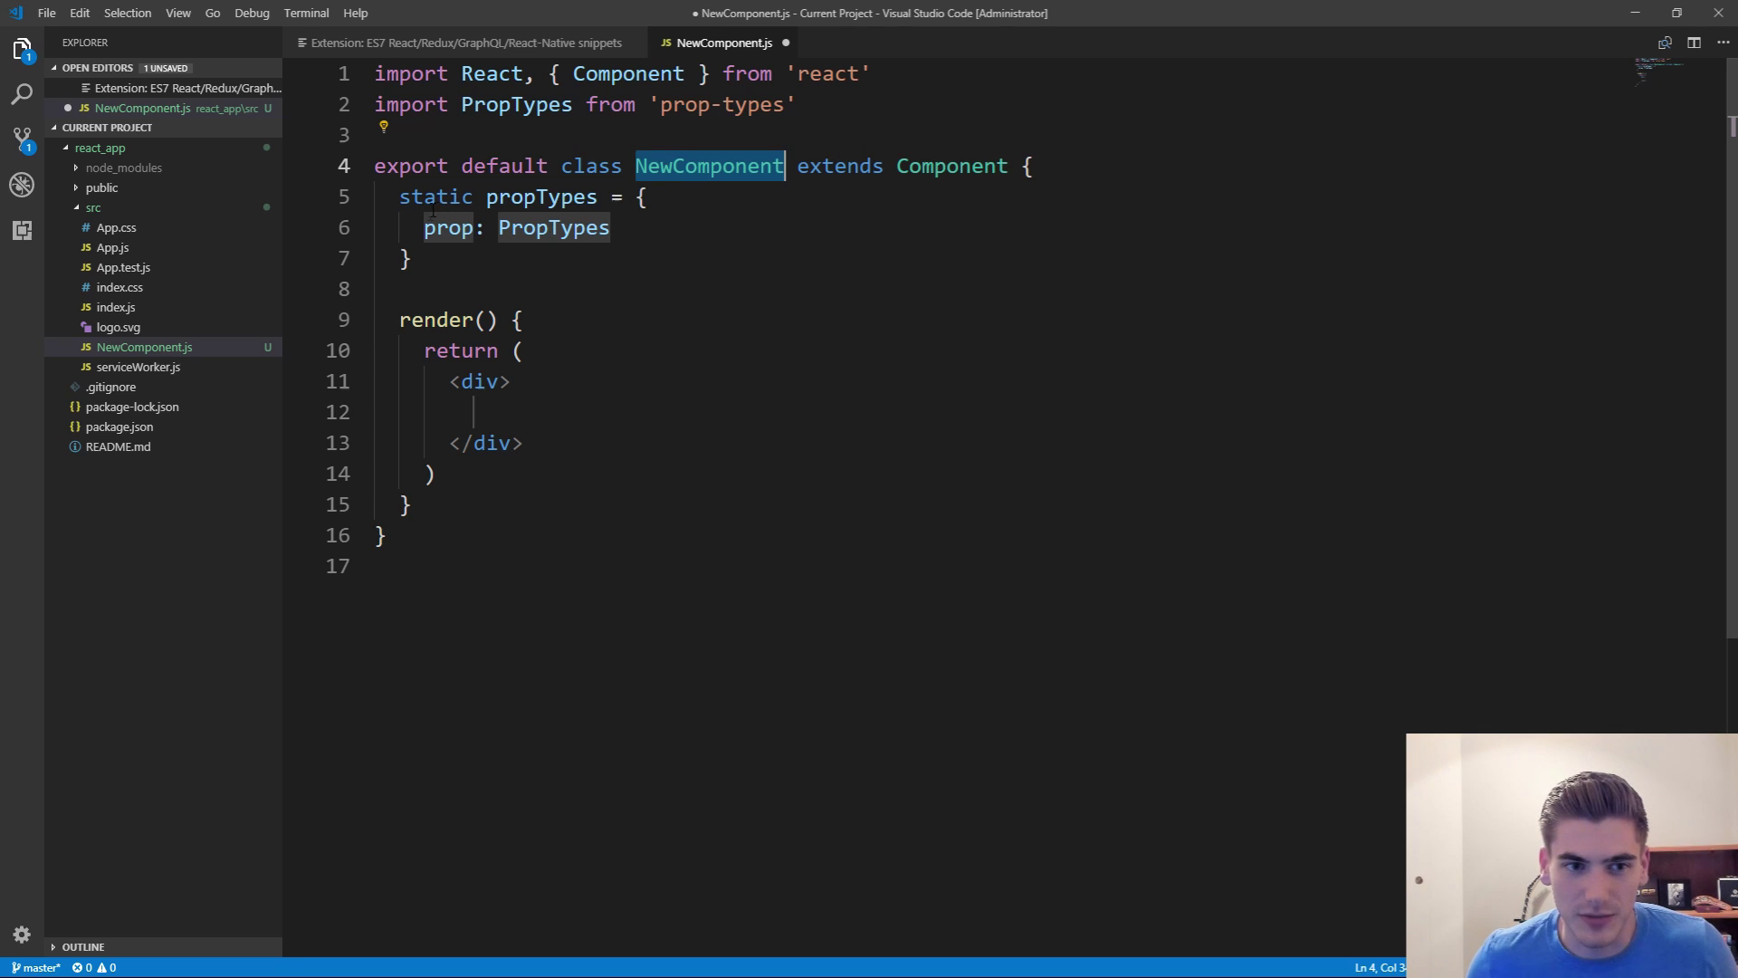
key("Tab")
key("Tab")
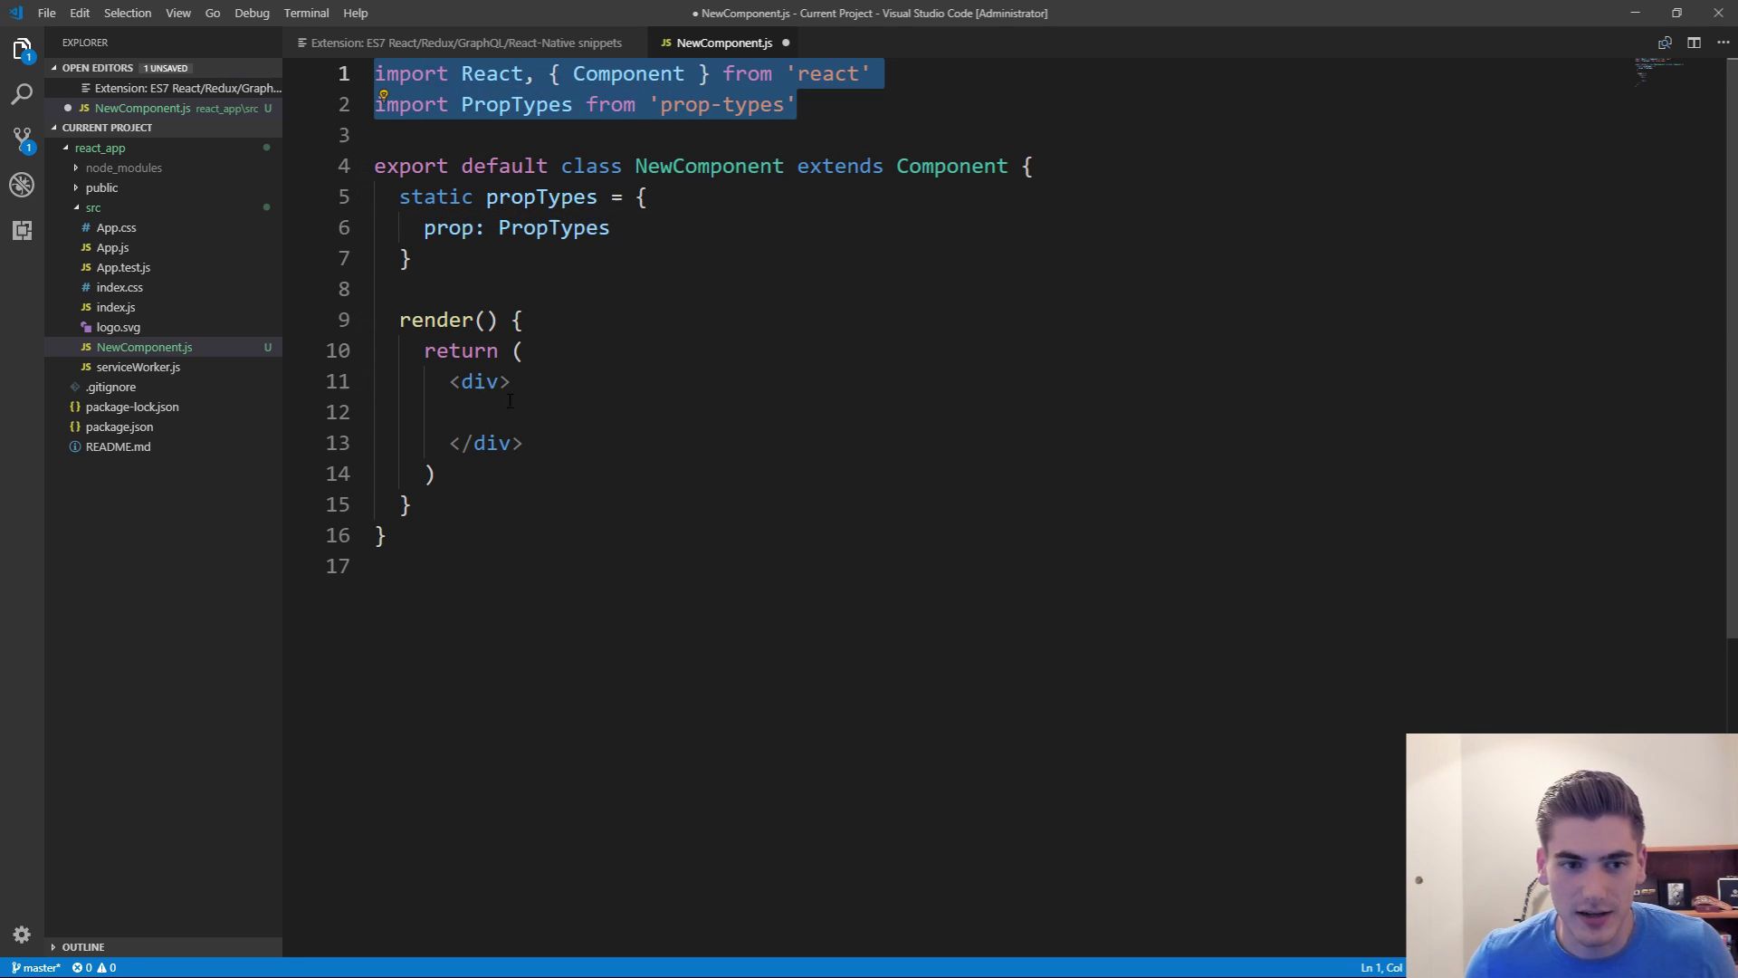
key("Tab")
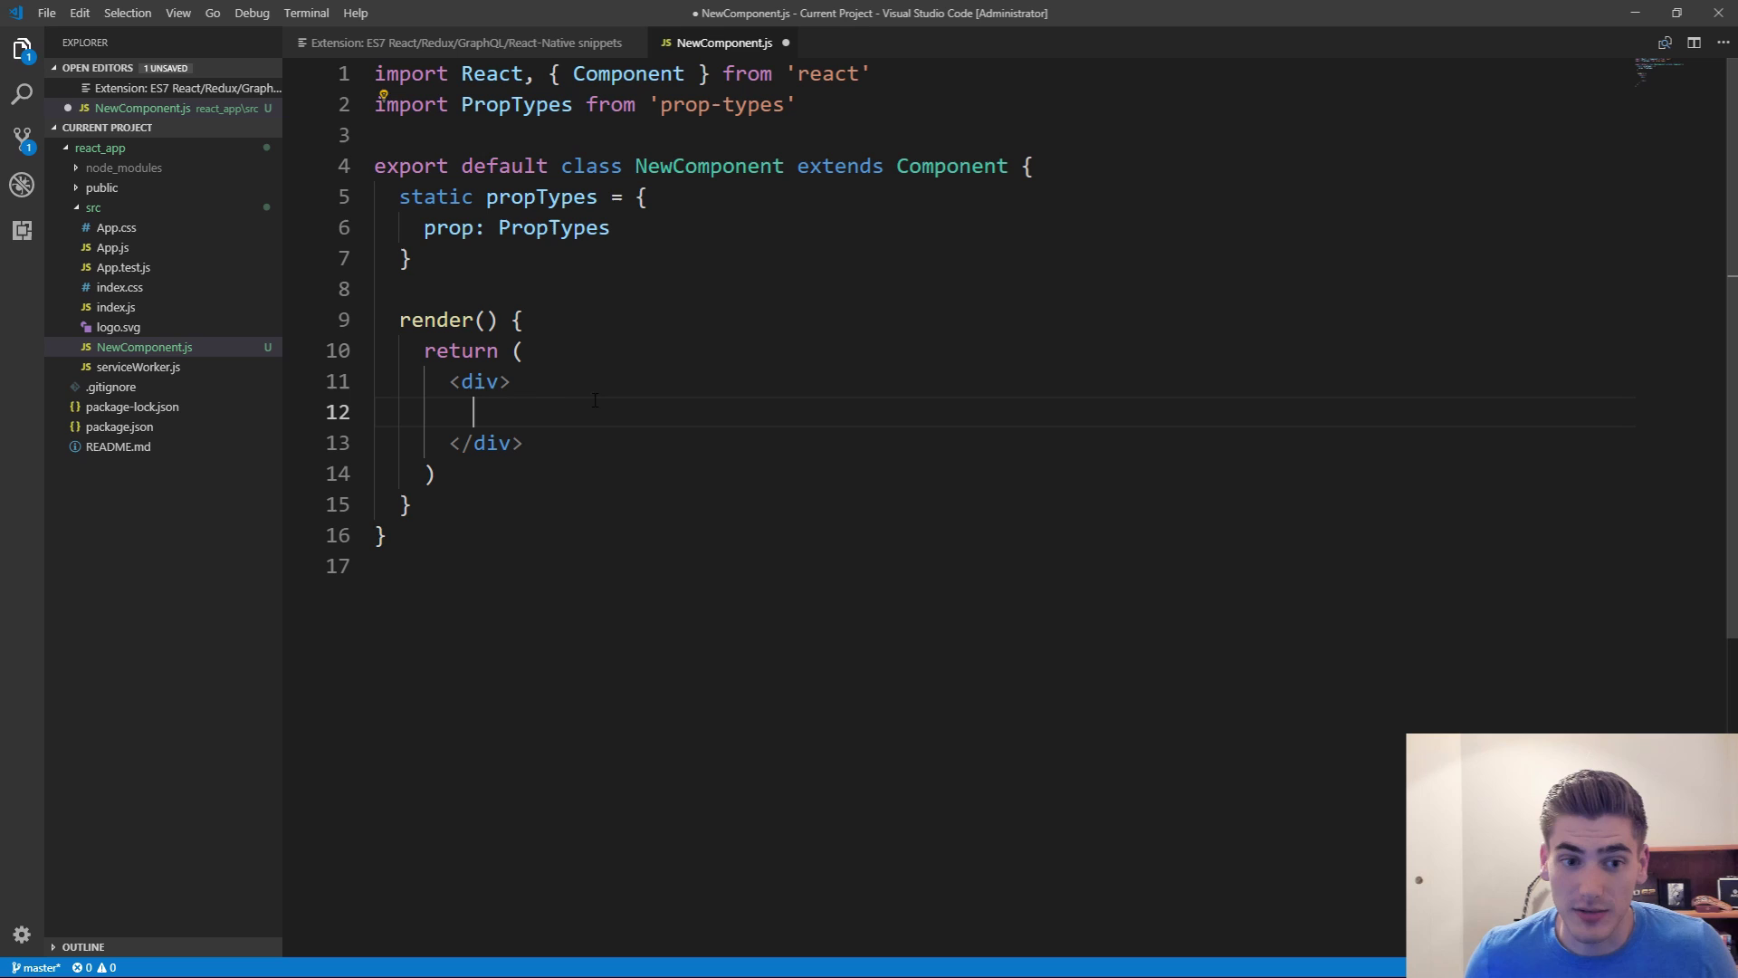
Step: Replace the NewComponent class with the rfcp function component snippet
key("ctrl+a")
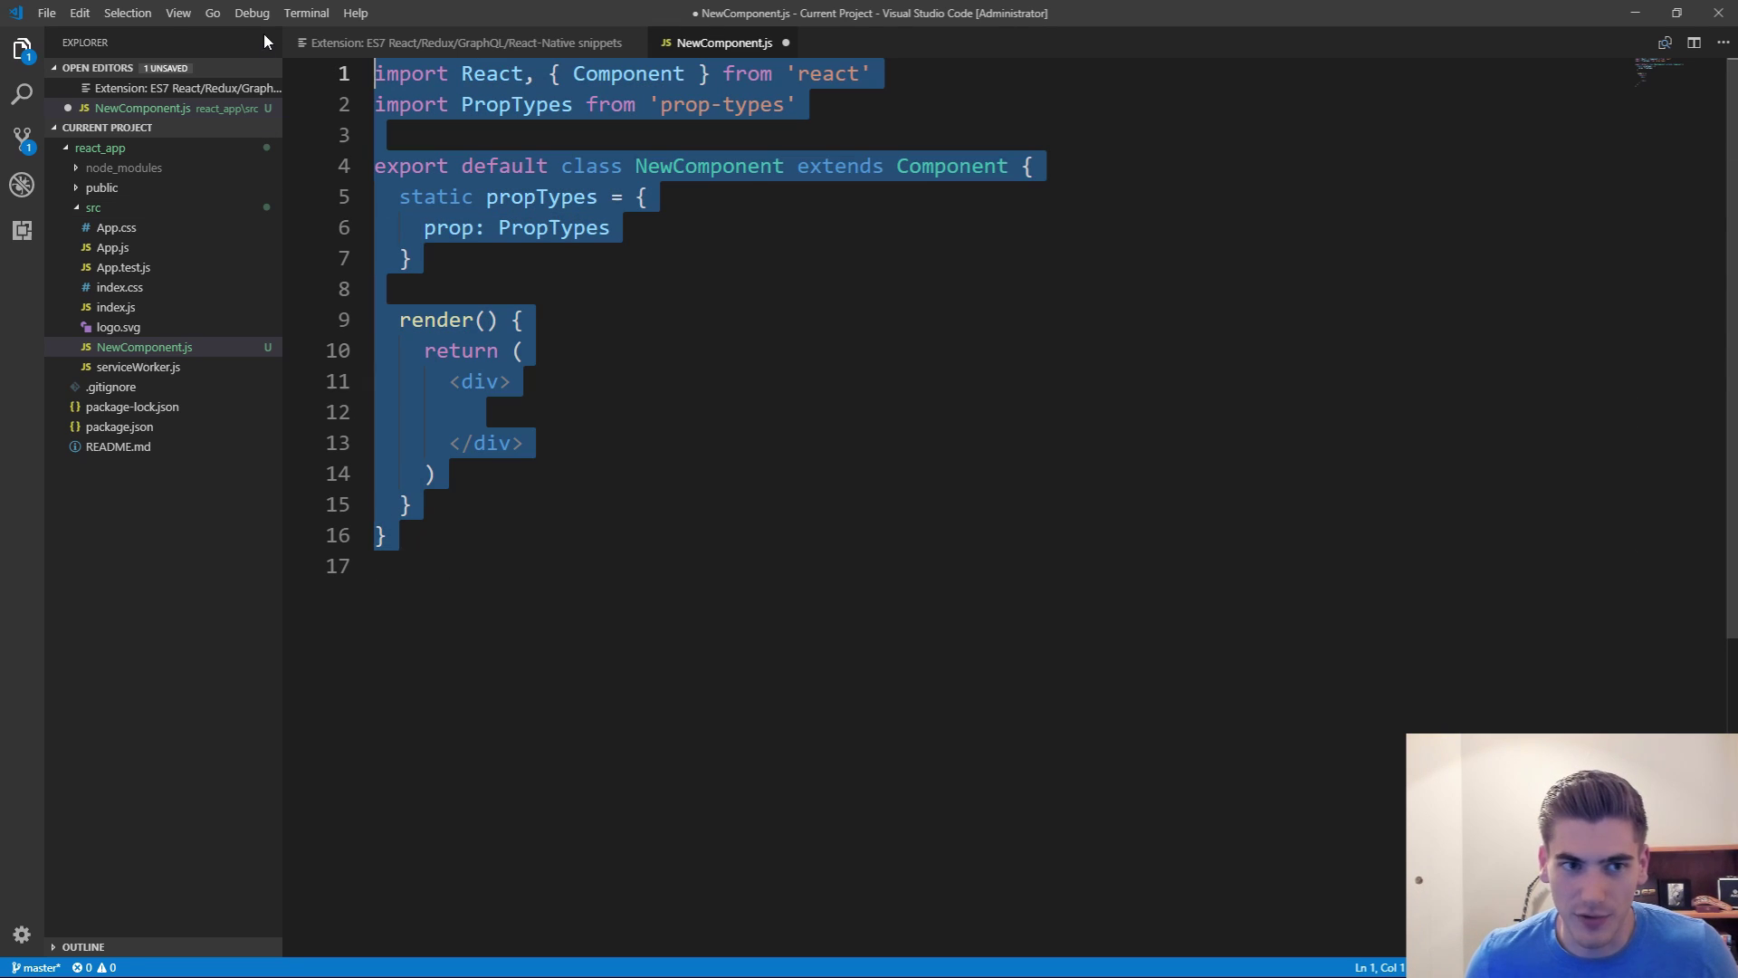
type("r")
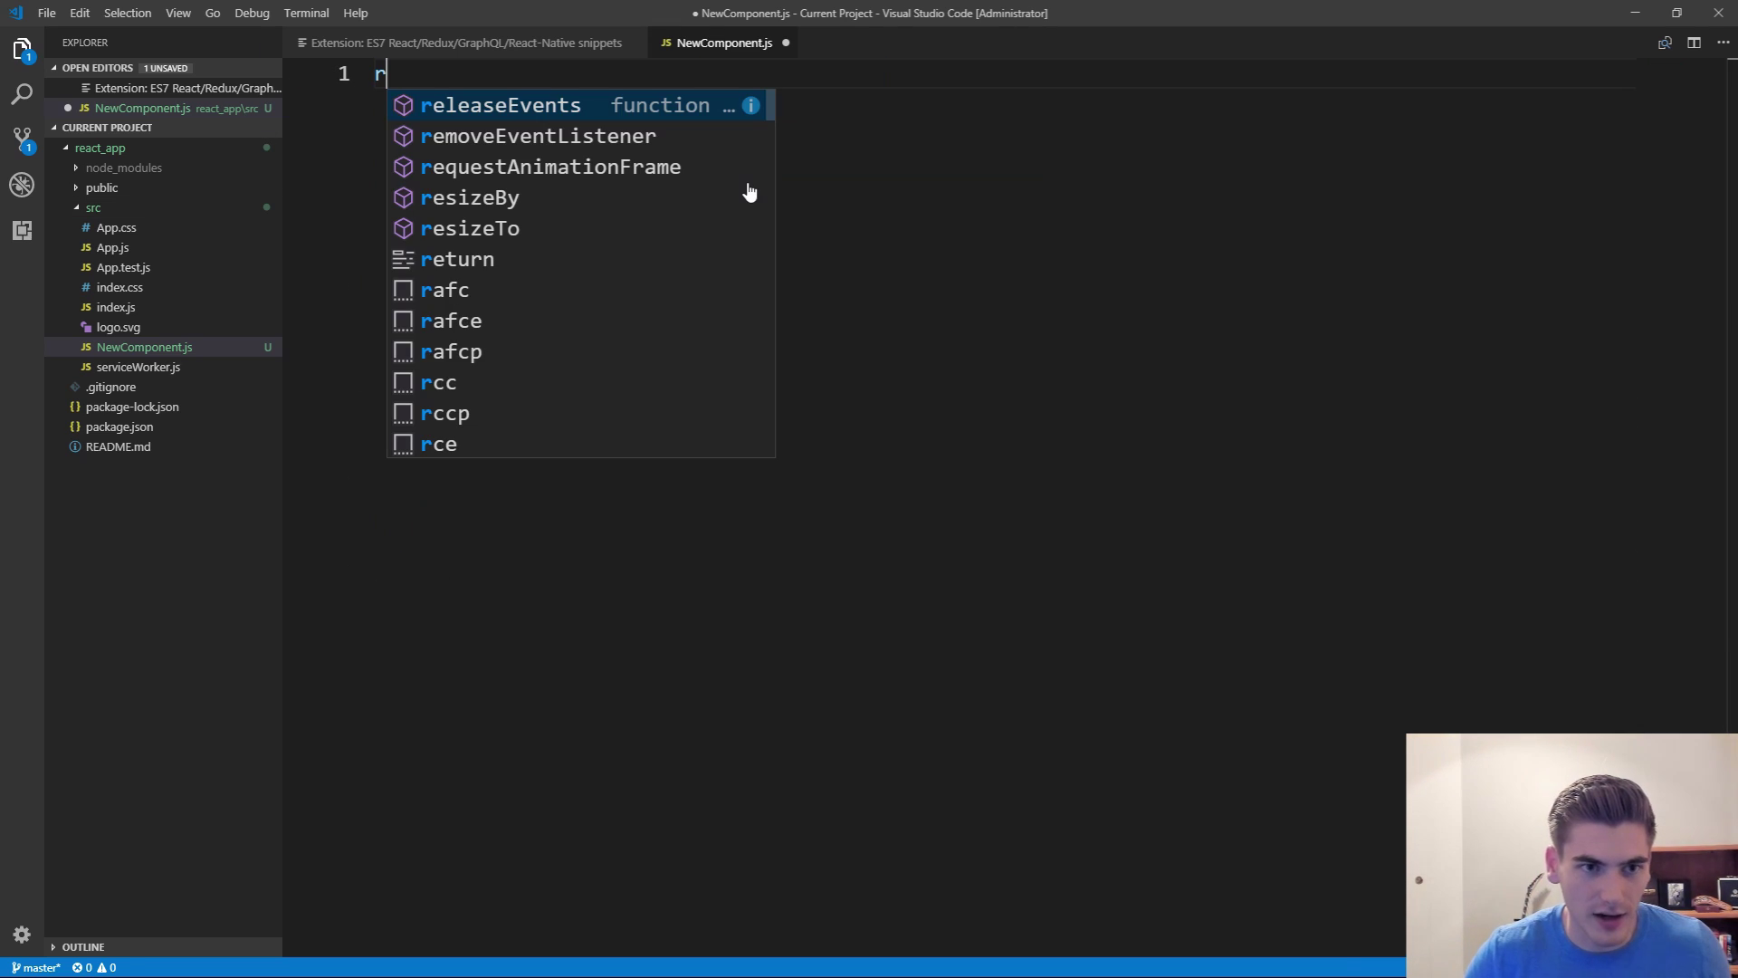
type("fcp")
key("Tab")
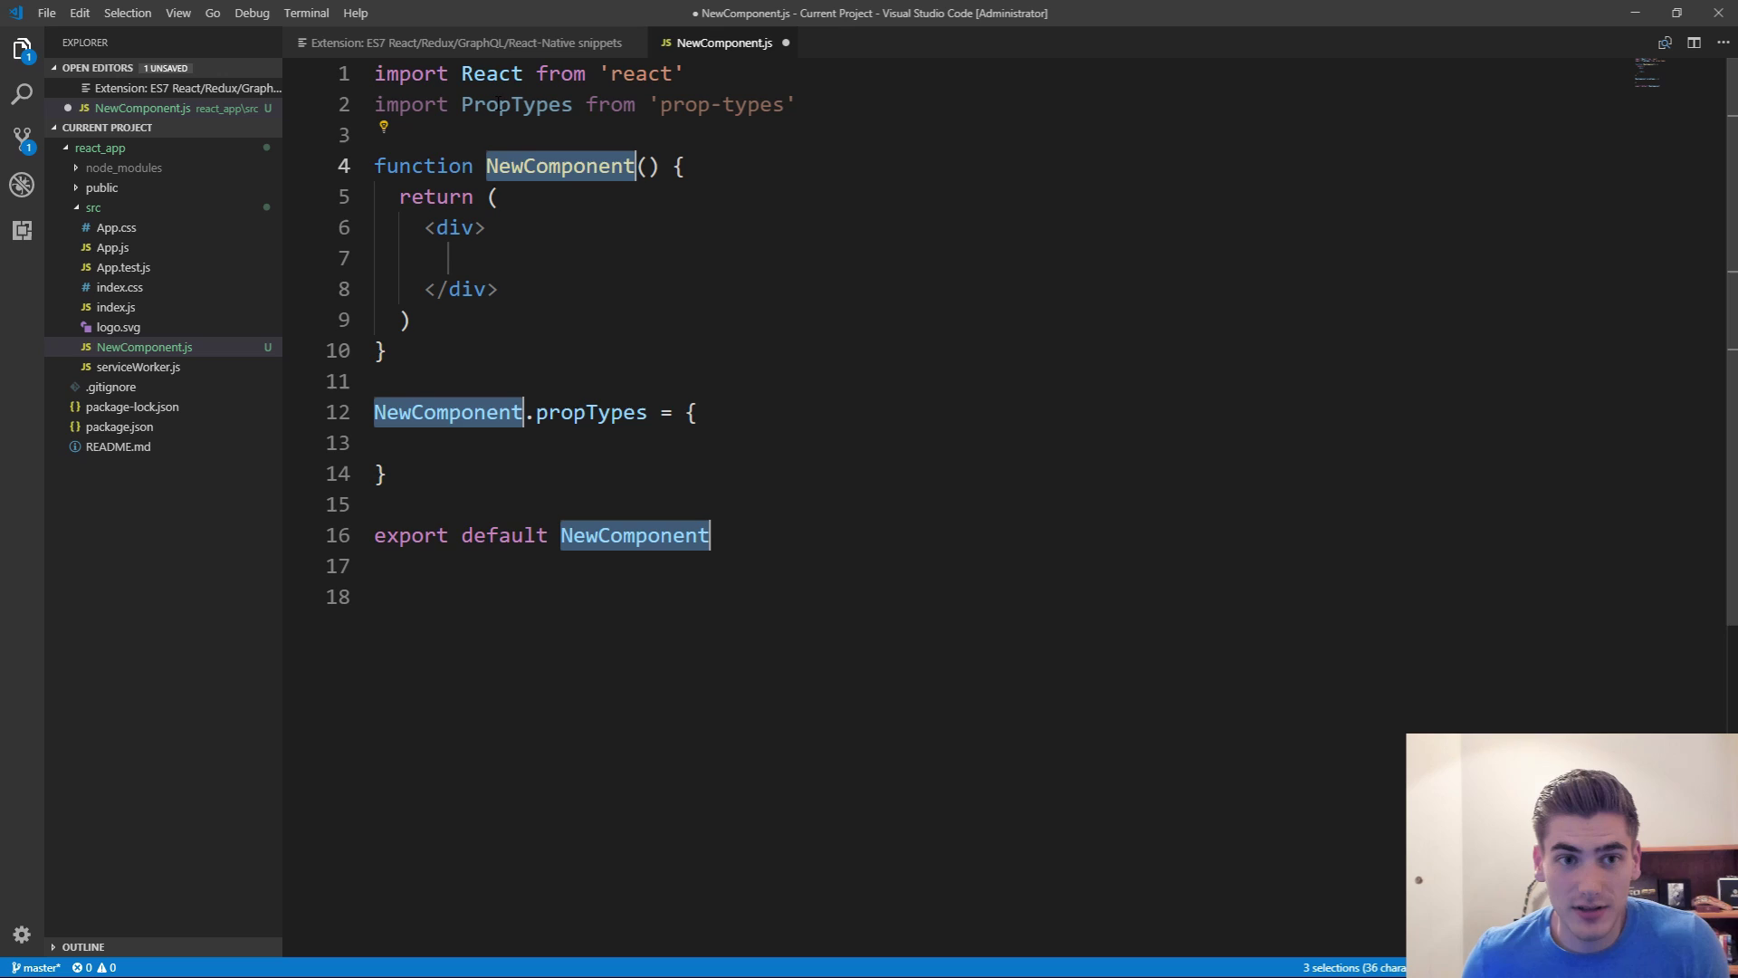
Step: Return to the ES7 React snippets extension details page
left_click(469, 54)
scroll(576, 445, "down", 5)
scroll(576, 447, "down", 10)
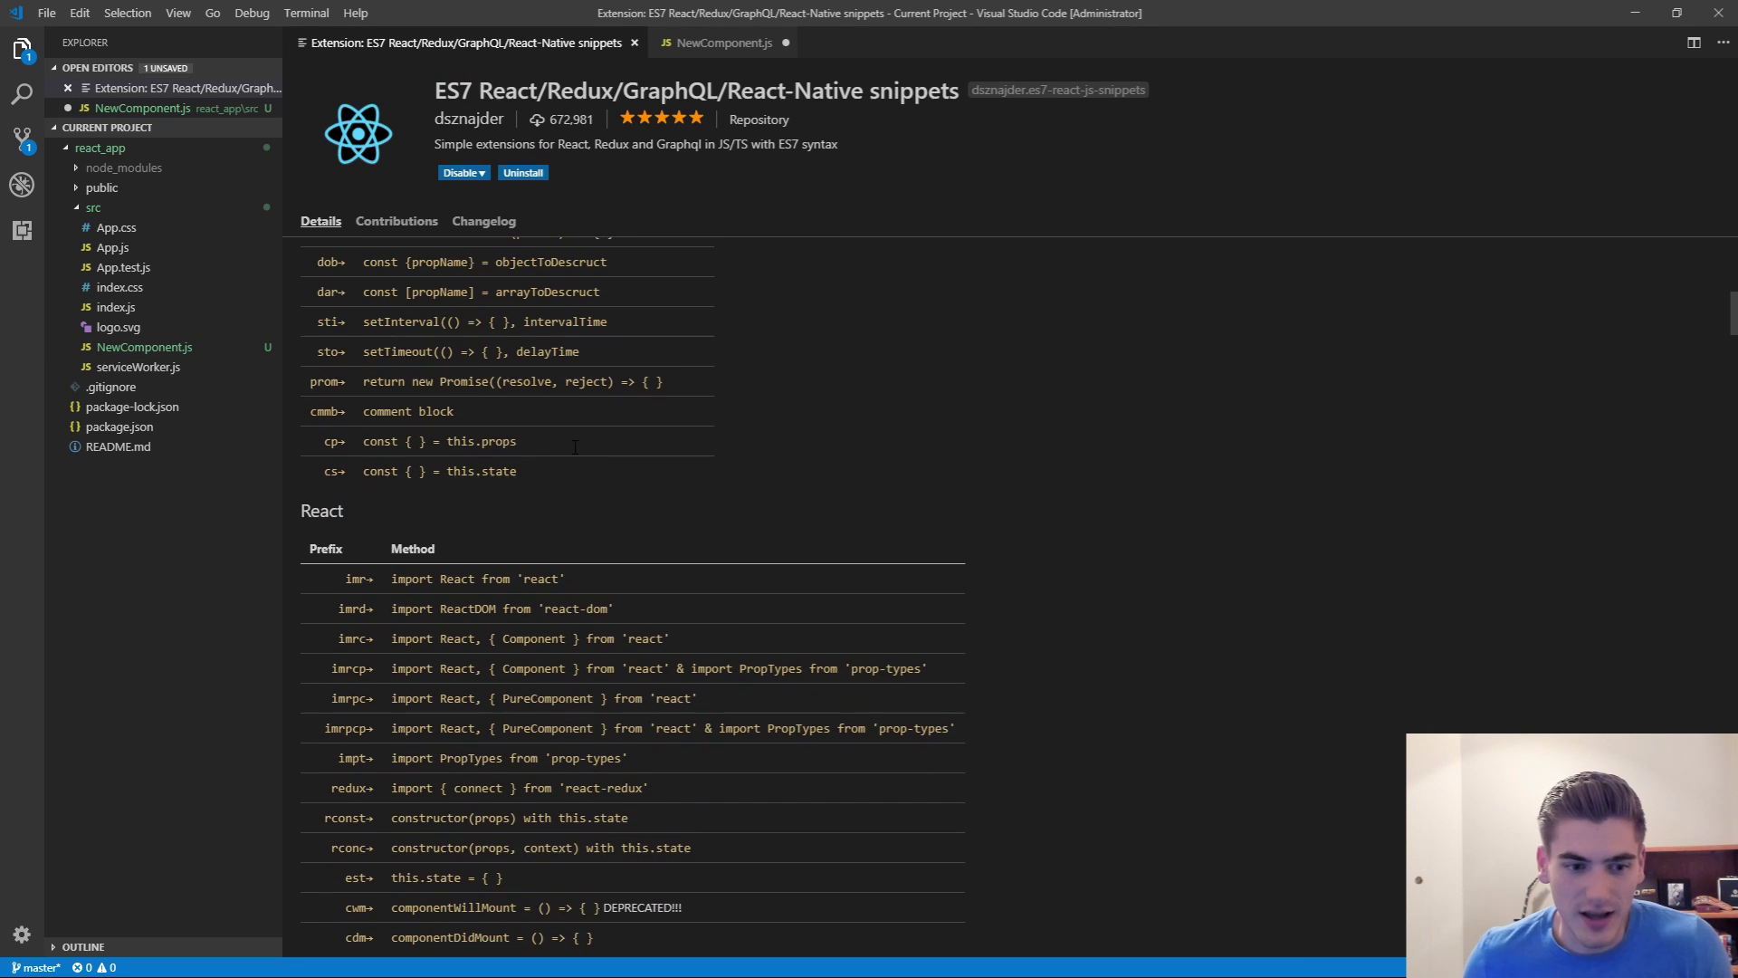
scroll(576, 445, "down", 5)
scroll(573, 475, "down", 5)
scroll(586, 462, "down", 2)
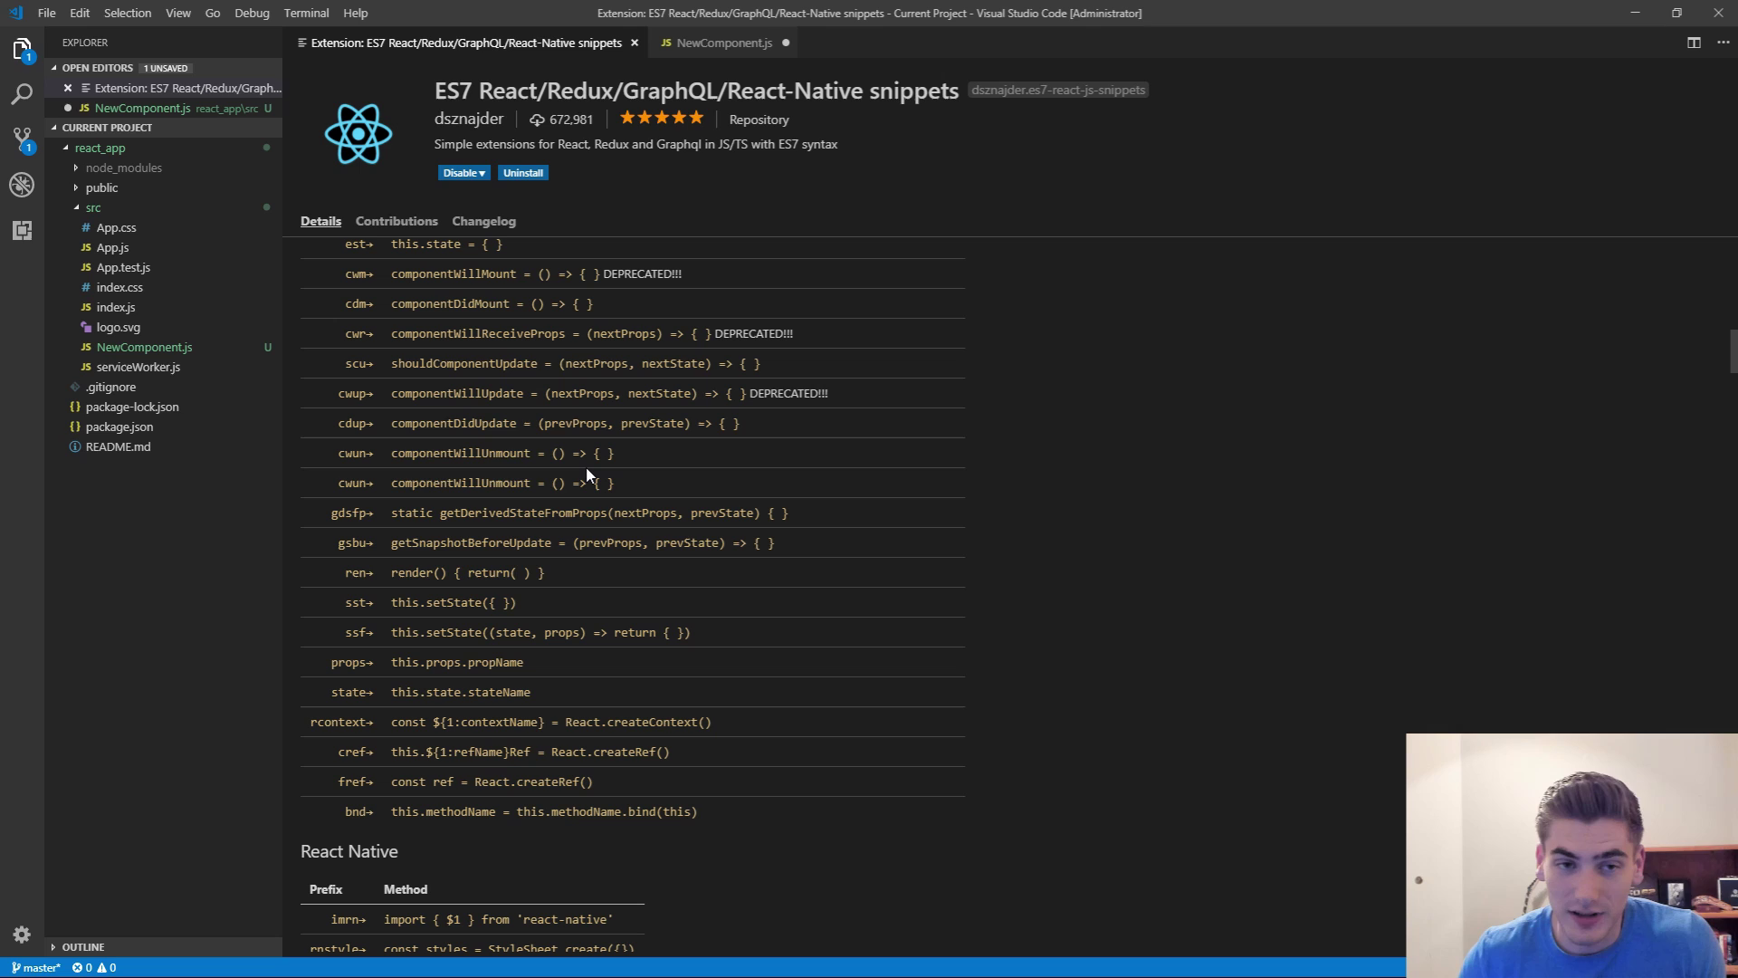
scroll(587, 475, "up", 3)
scroll(588, 476, "down", 10)
scroll(588, 475, "down", 3)
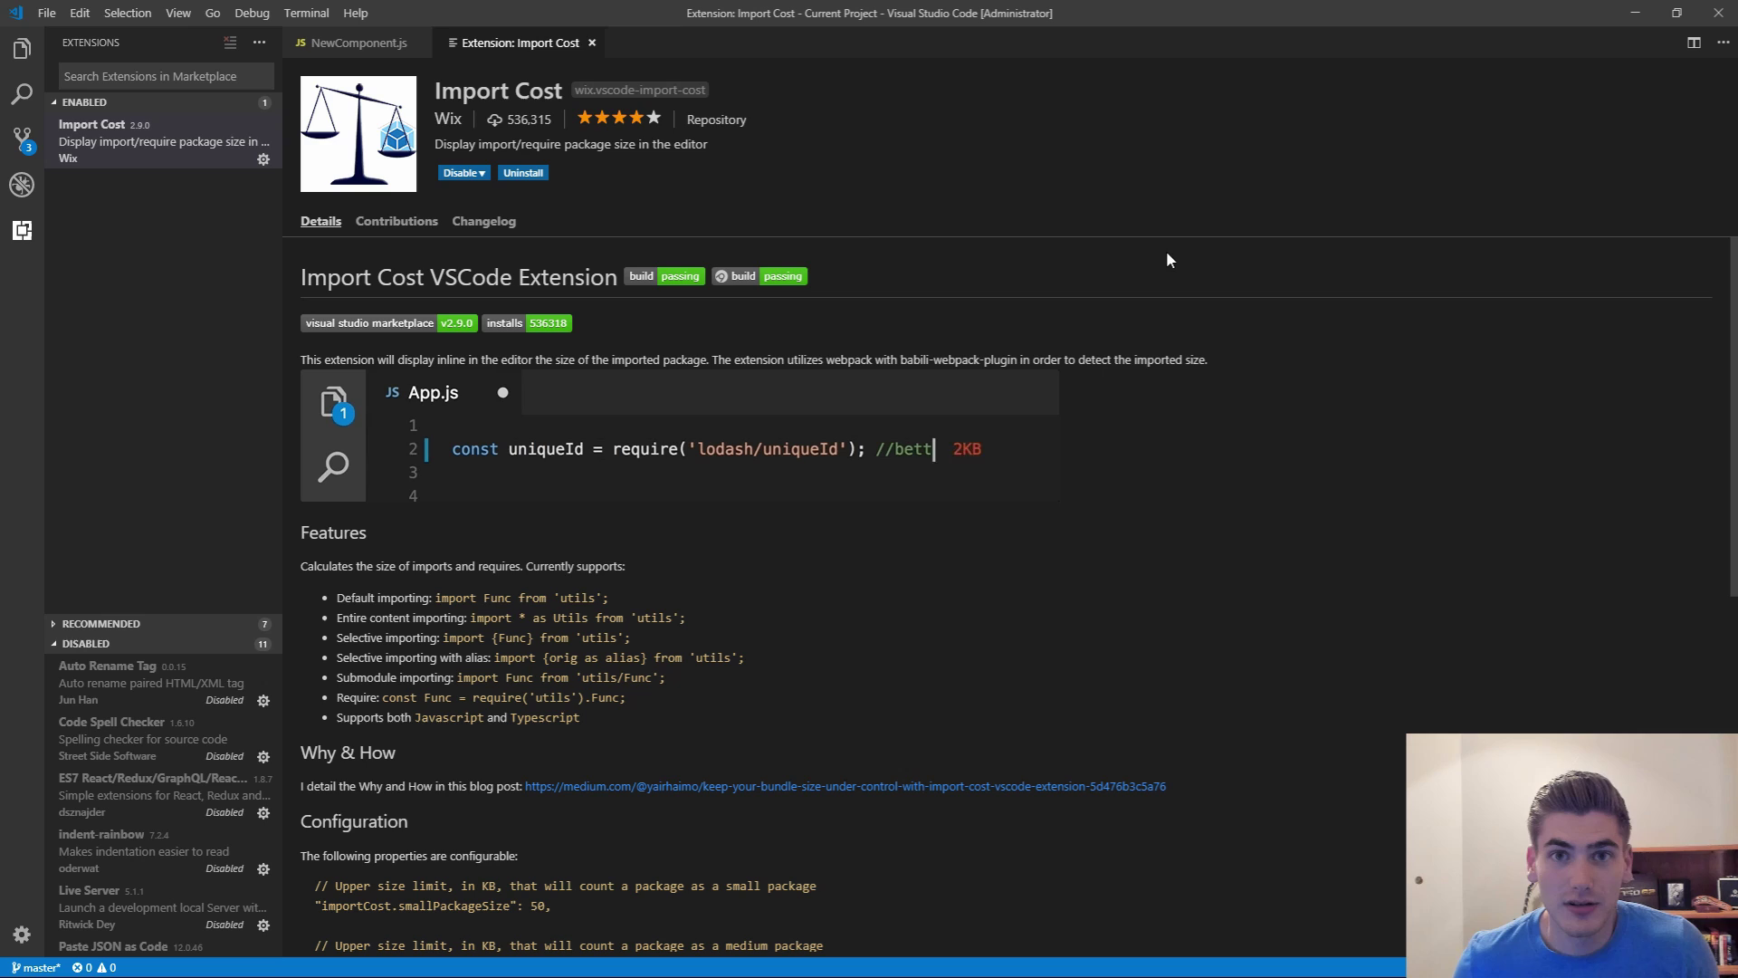
Step: Show NewComponent.js with Import Cost sizes: react 7.6K, prop-types 1.3K
left_click(346, 49)
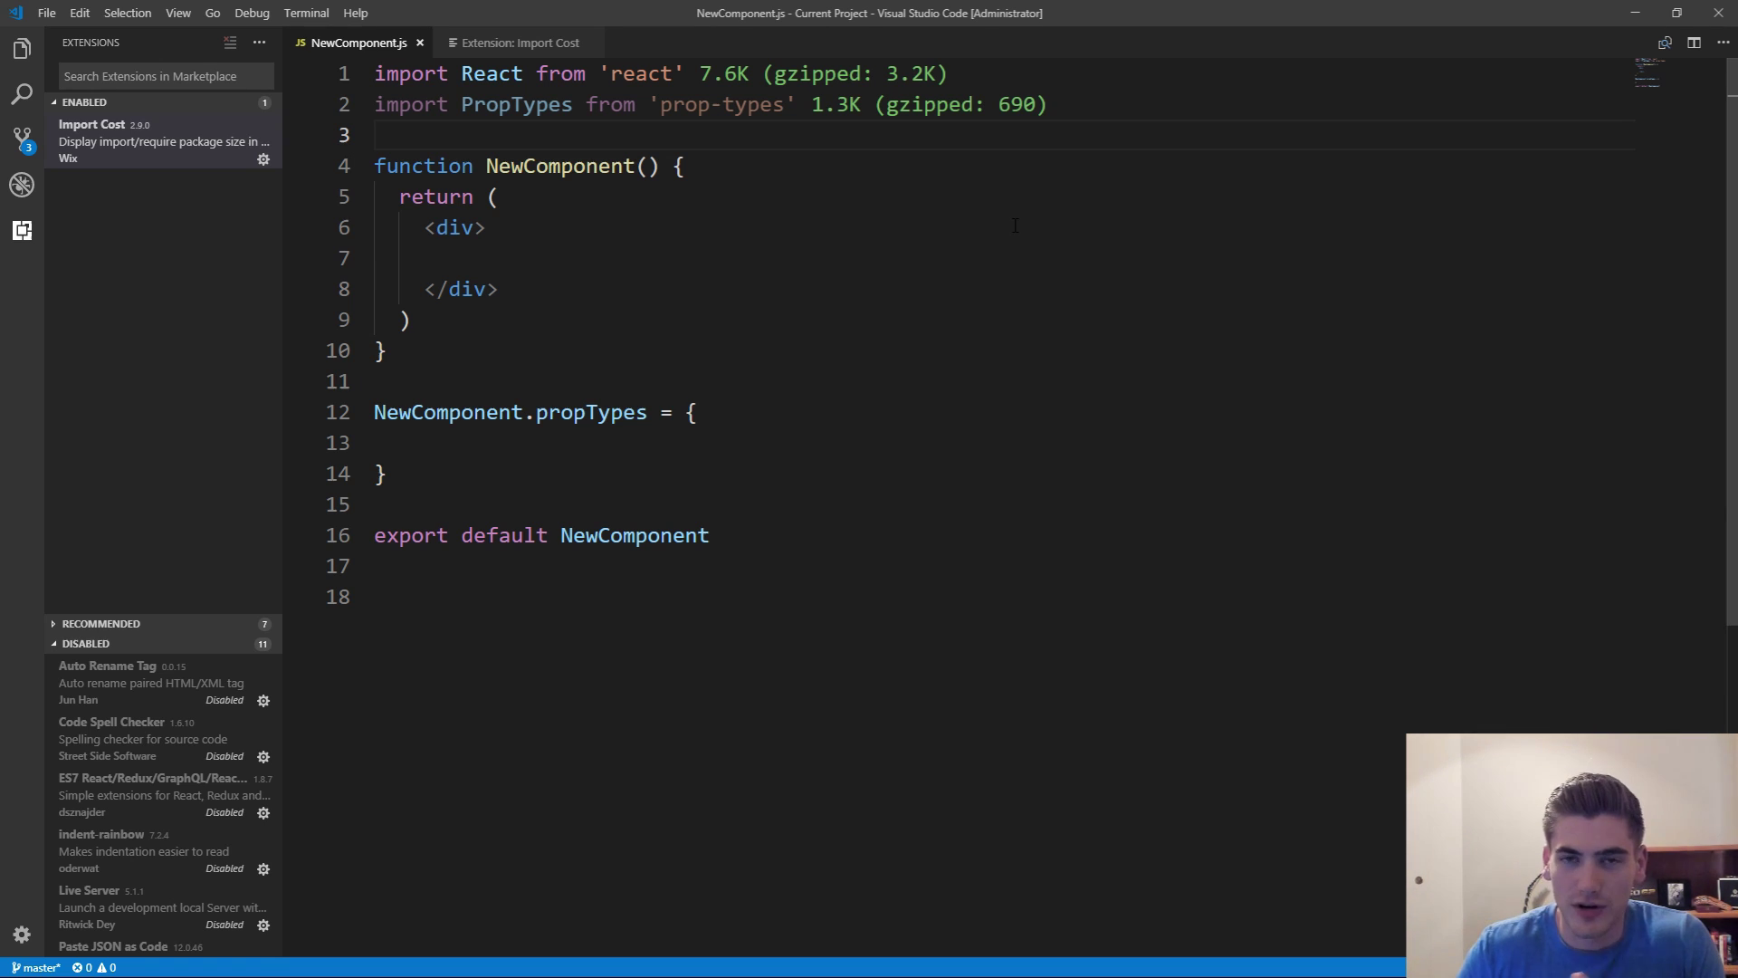
Step: Add a yup import line below the existing imports in NewComponent.js
key("Return")
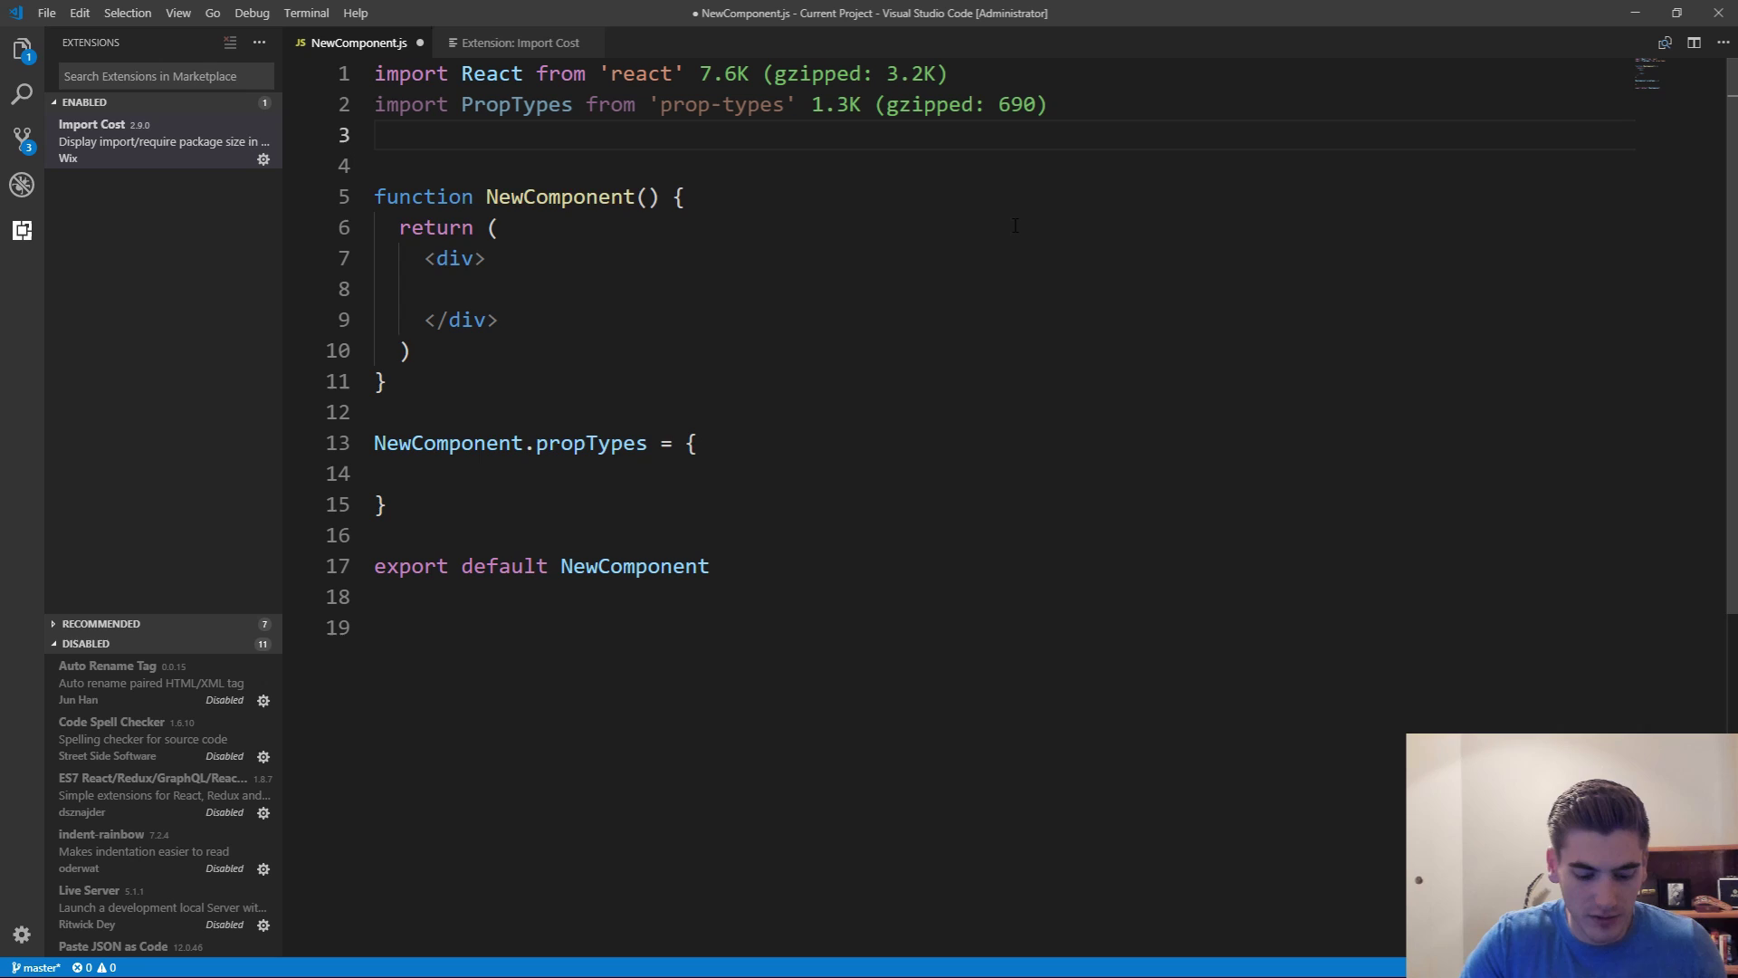
type("import *")
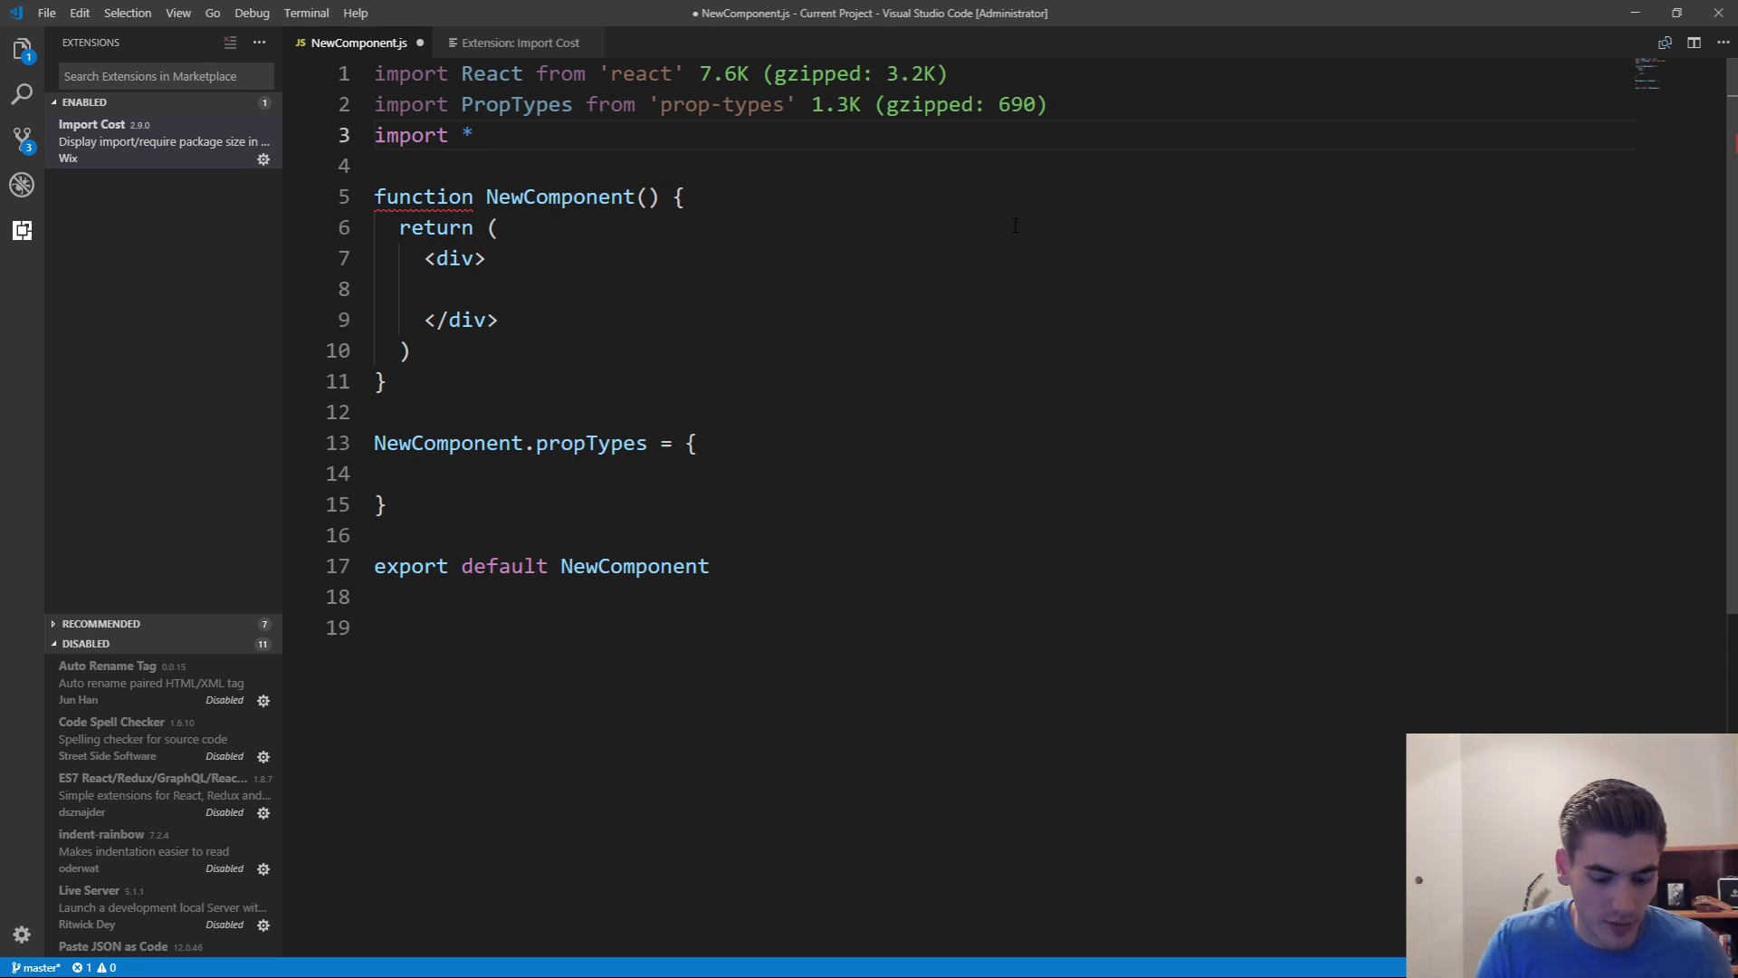
type(" as Yu")
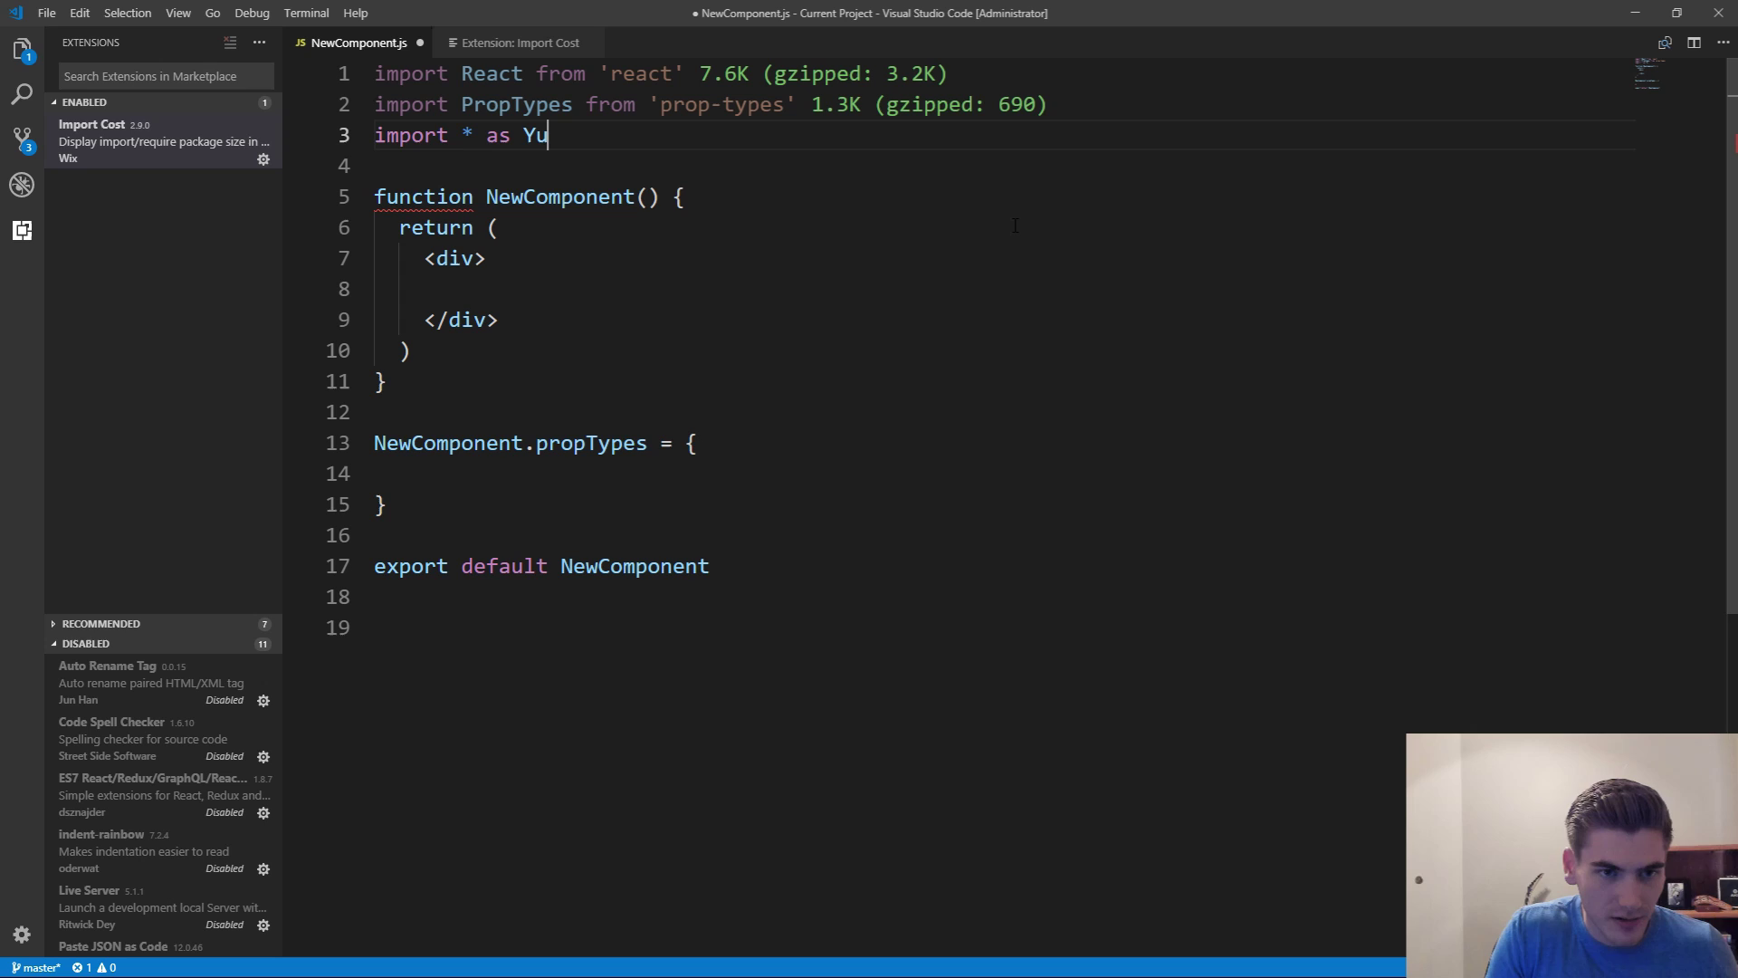
type("p from 'yup")
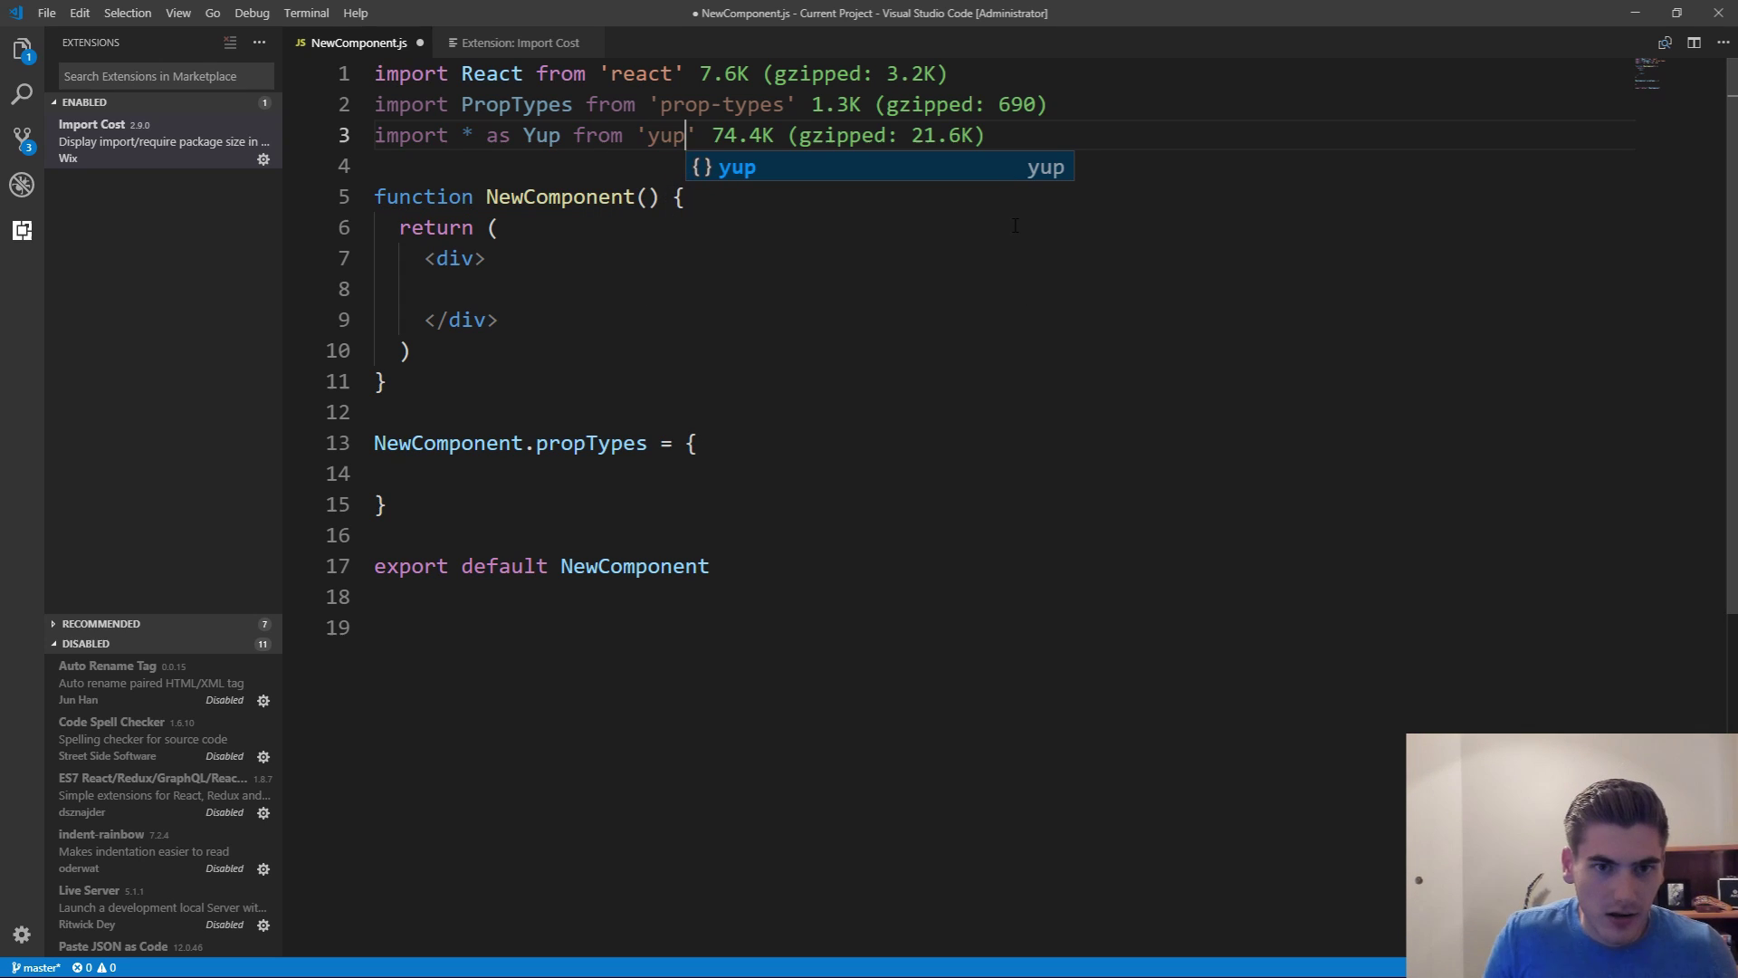
key("Escape")
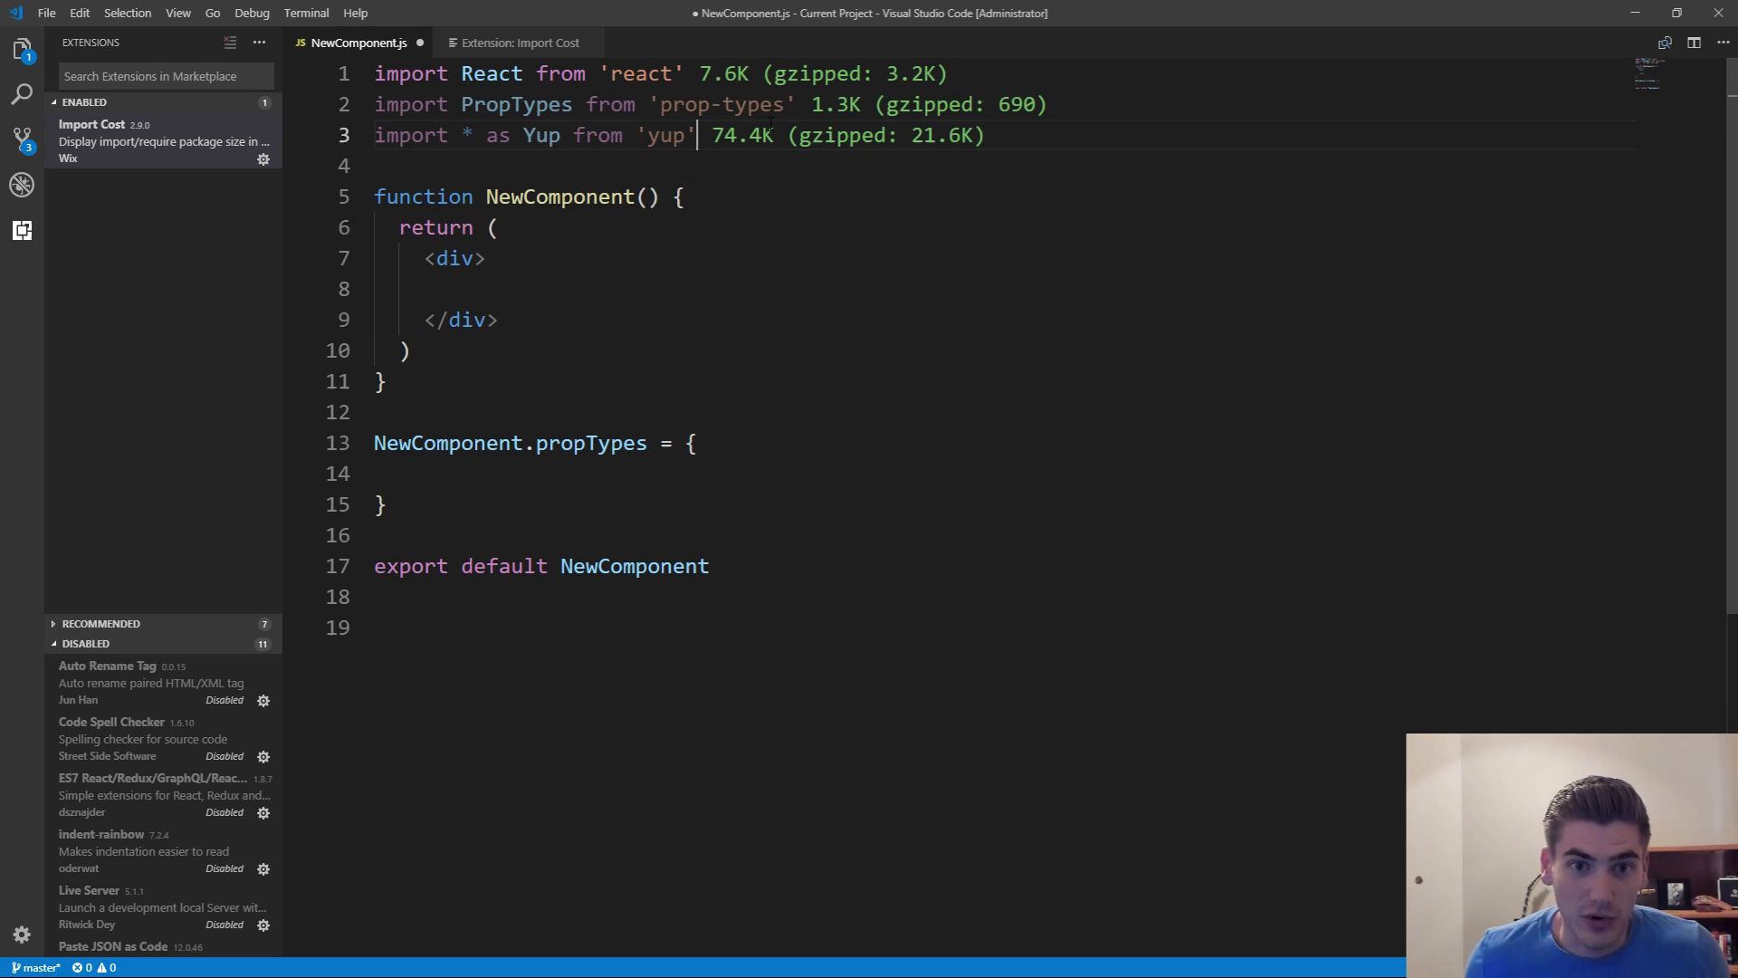
left_click(923, 201)
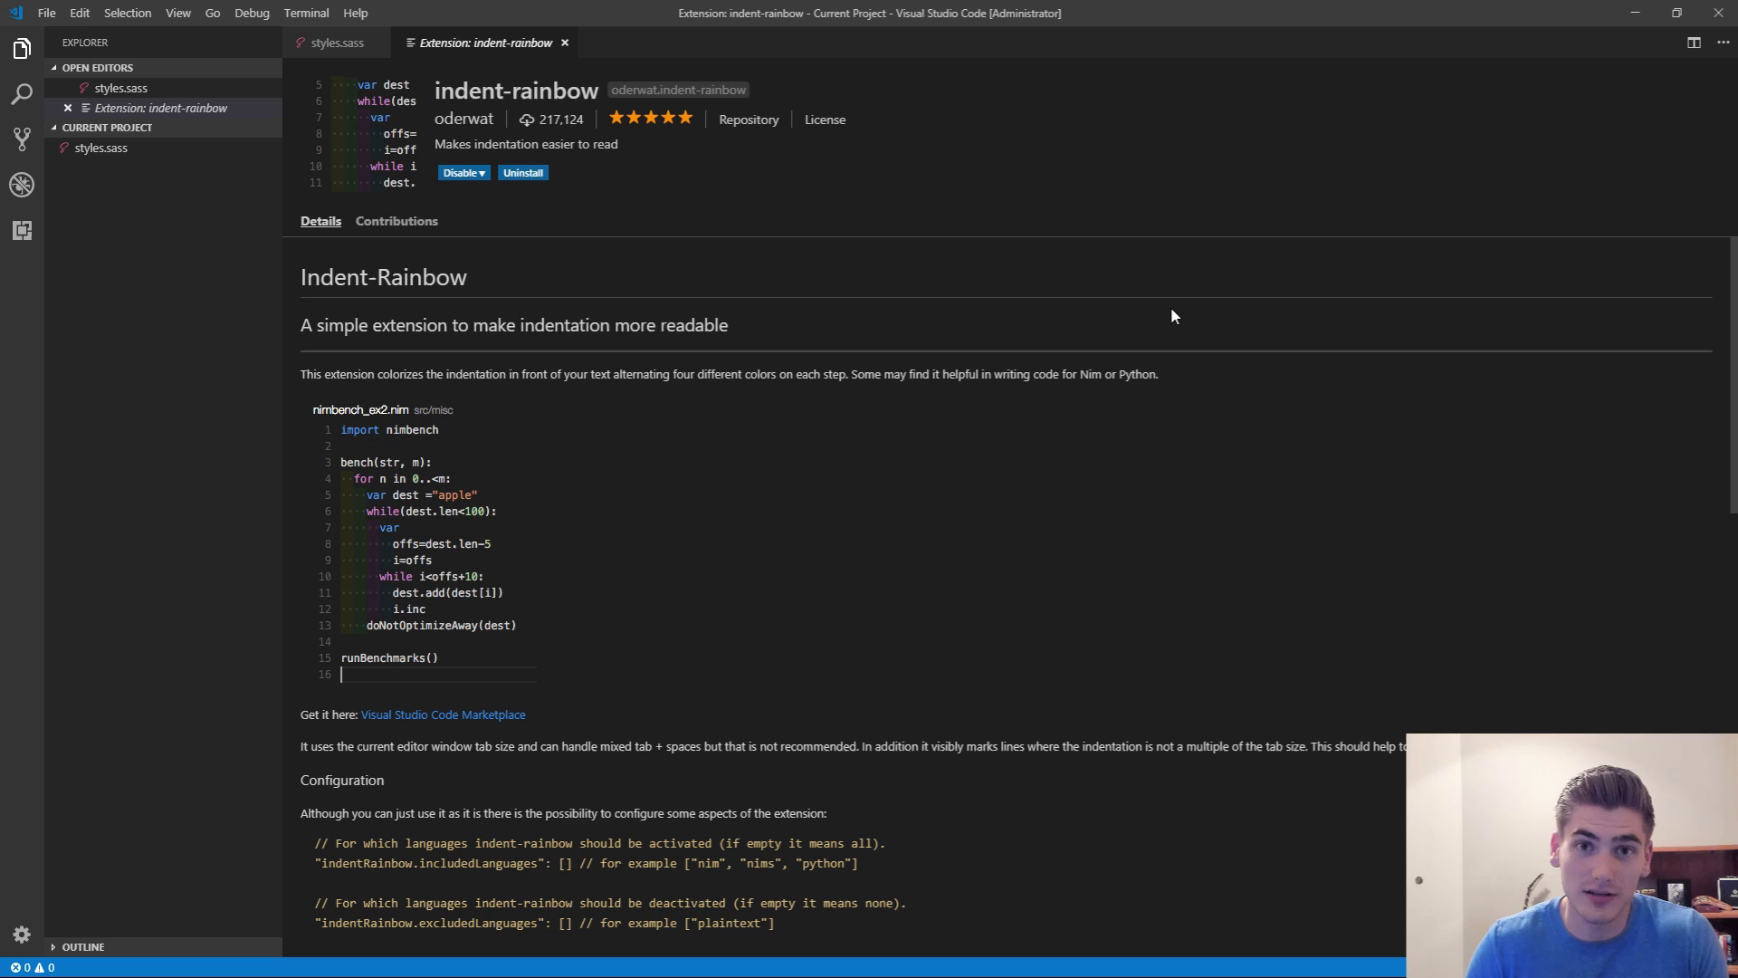
Step: Switch to styles.sass to view its rainbow indentation colours
left_click(333, 43)
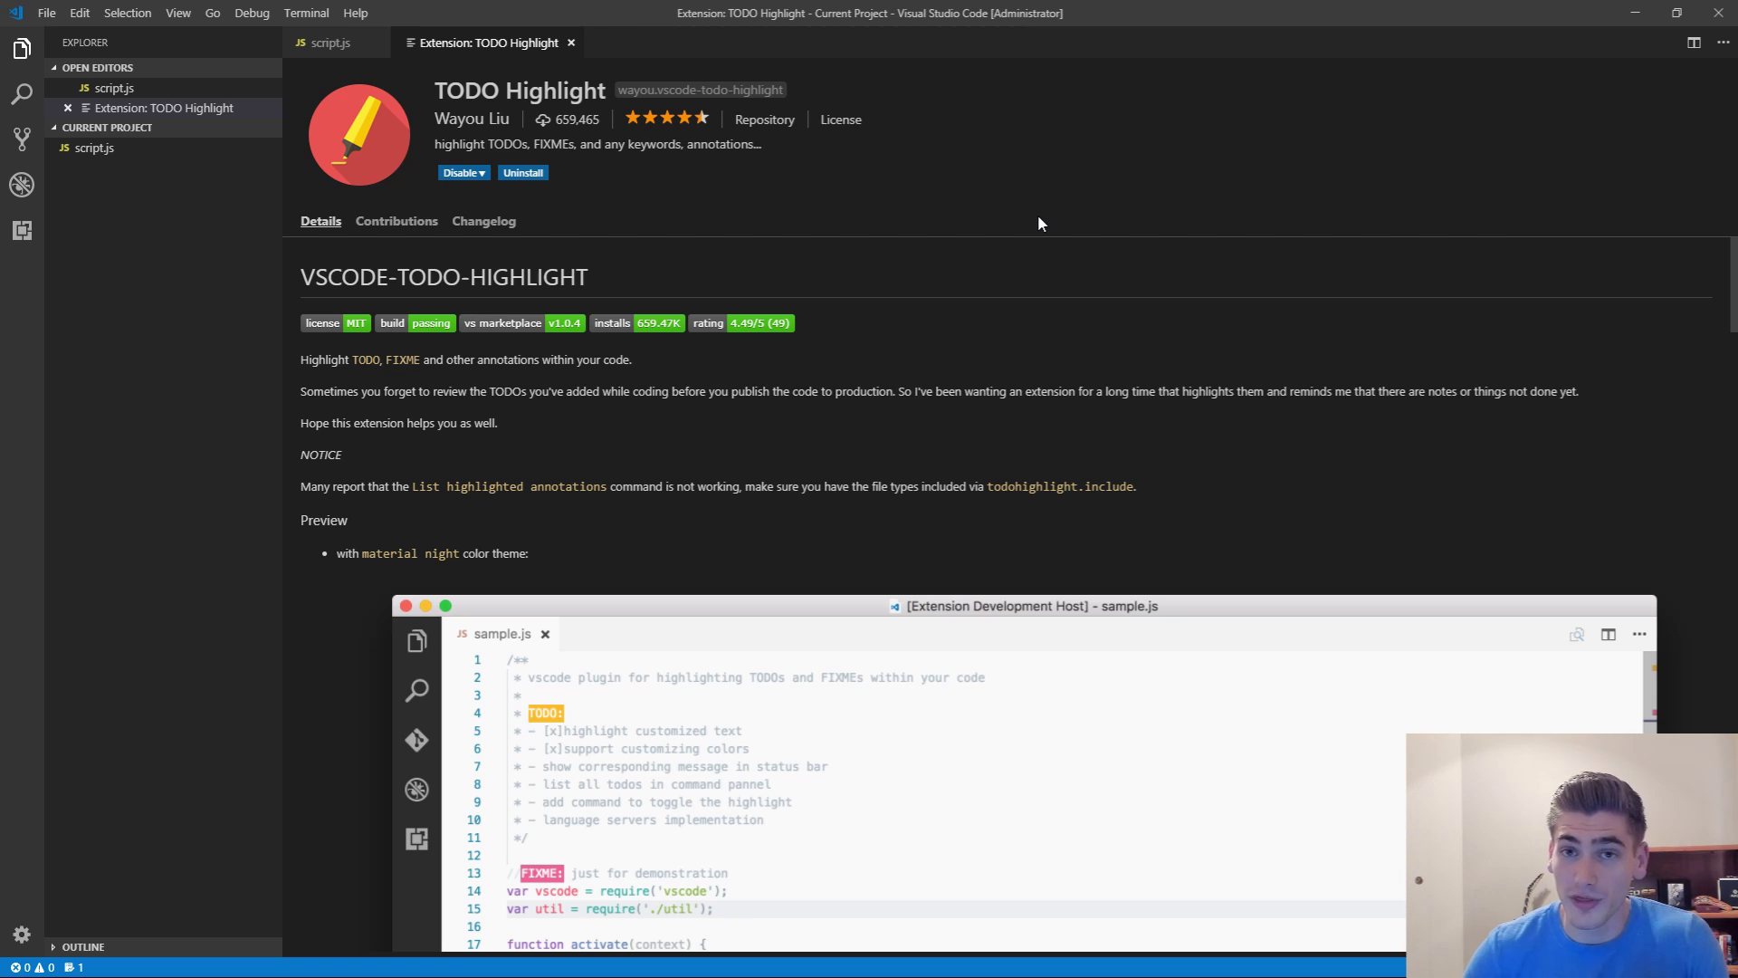
Step: Add a 'TODO later' comment on a new first line of script.js
left_click(327, 43)
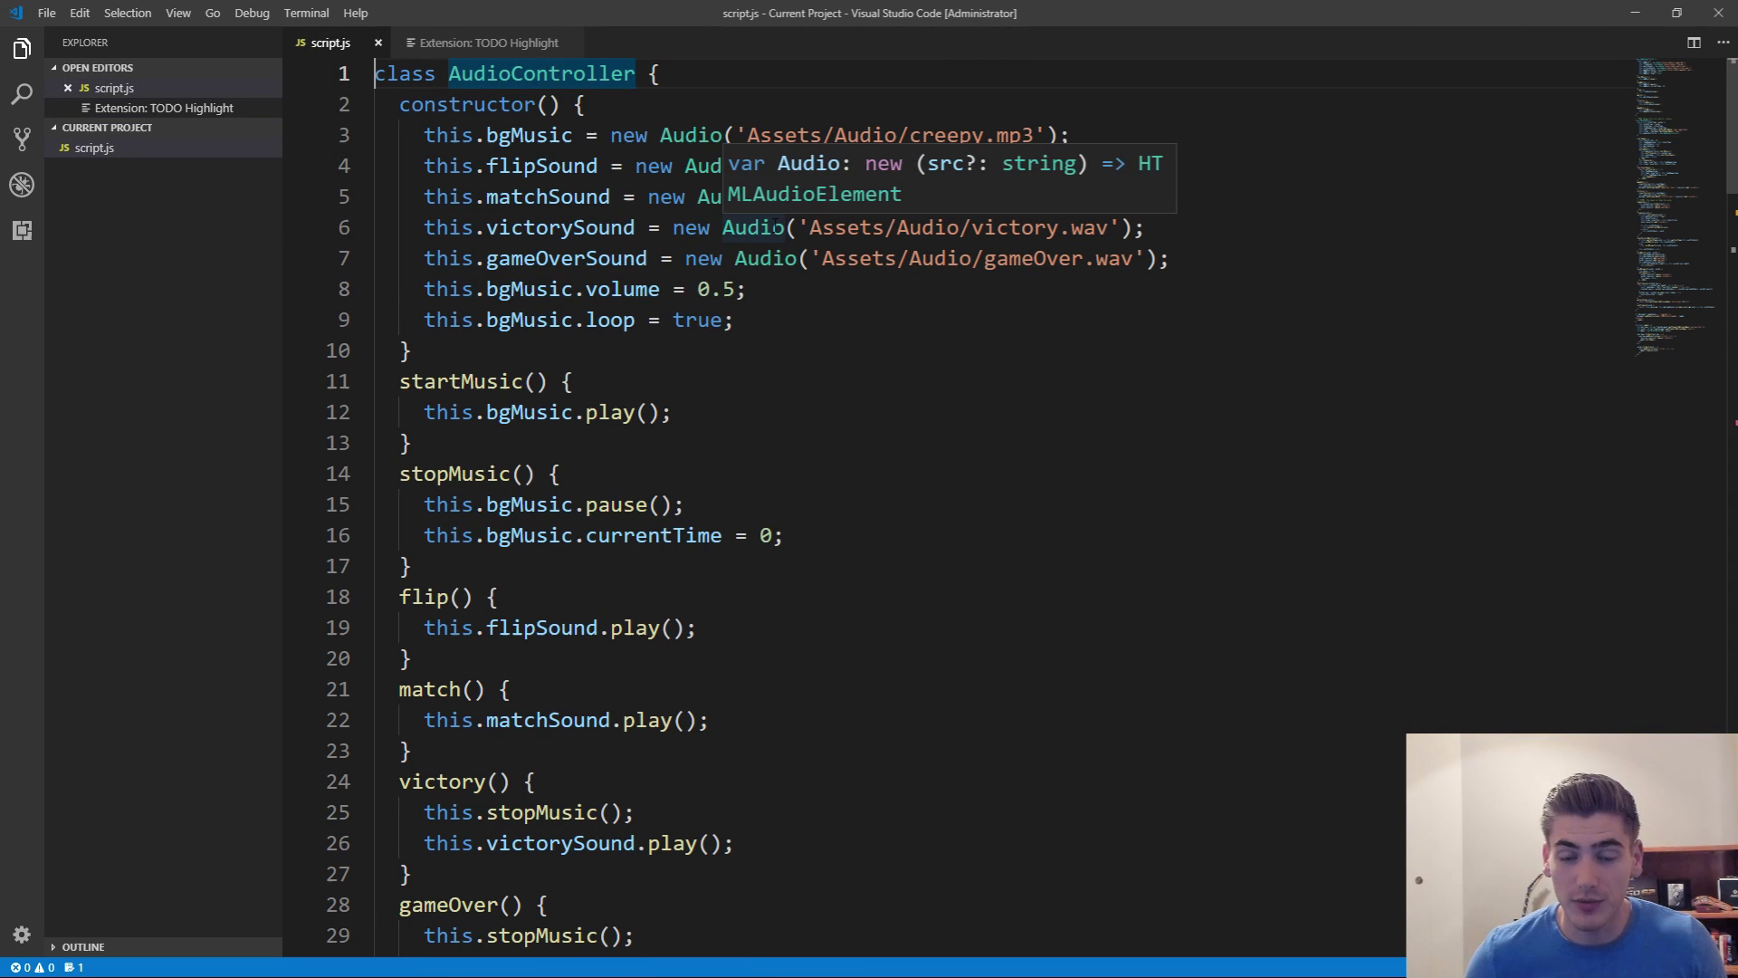
key("Return")
key("Up")
type("// ")
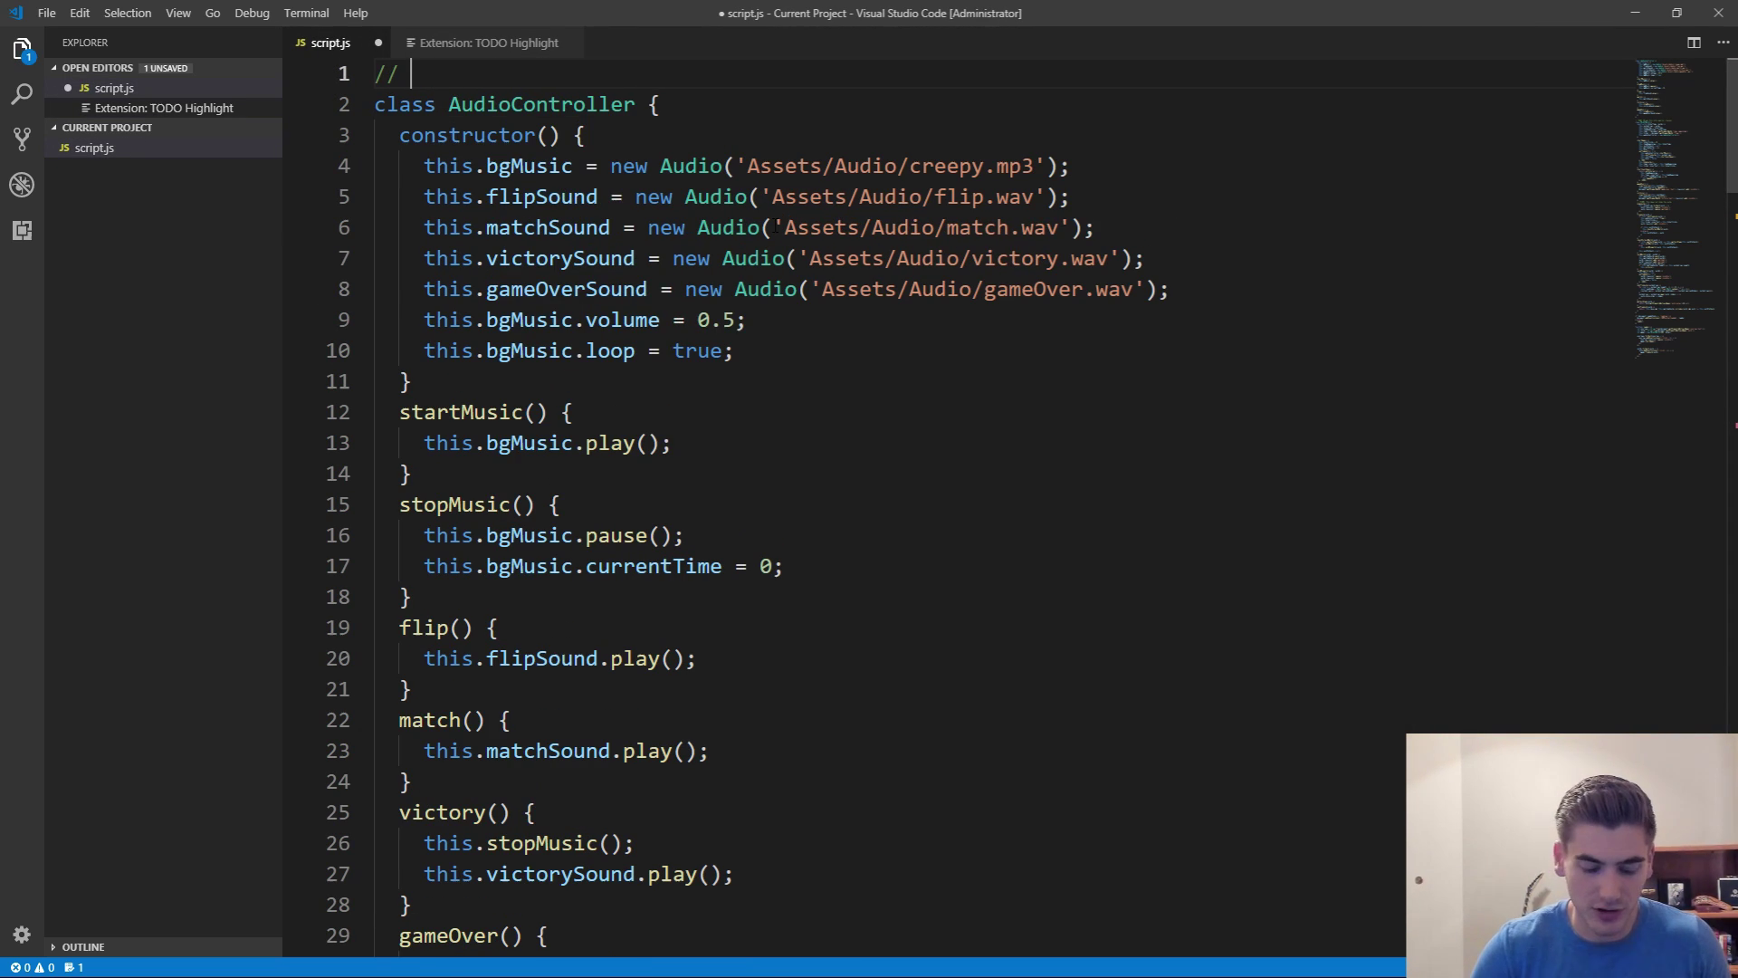
type("TODO:")
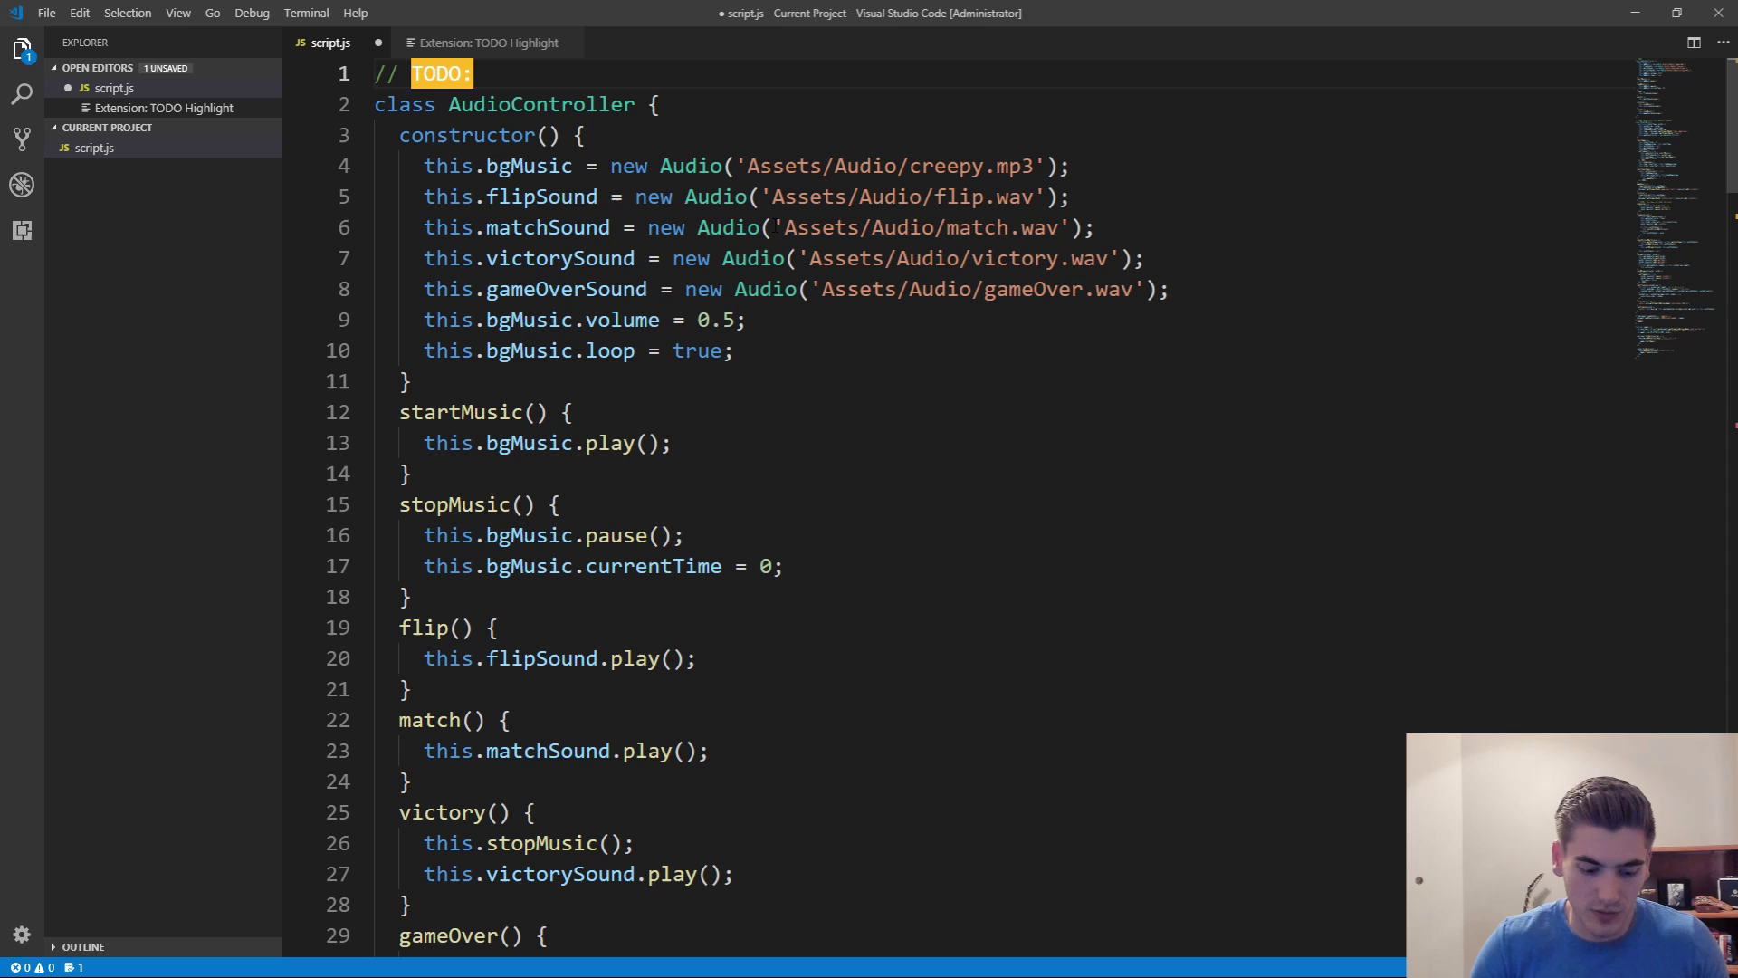
type("TODO later")
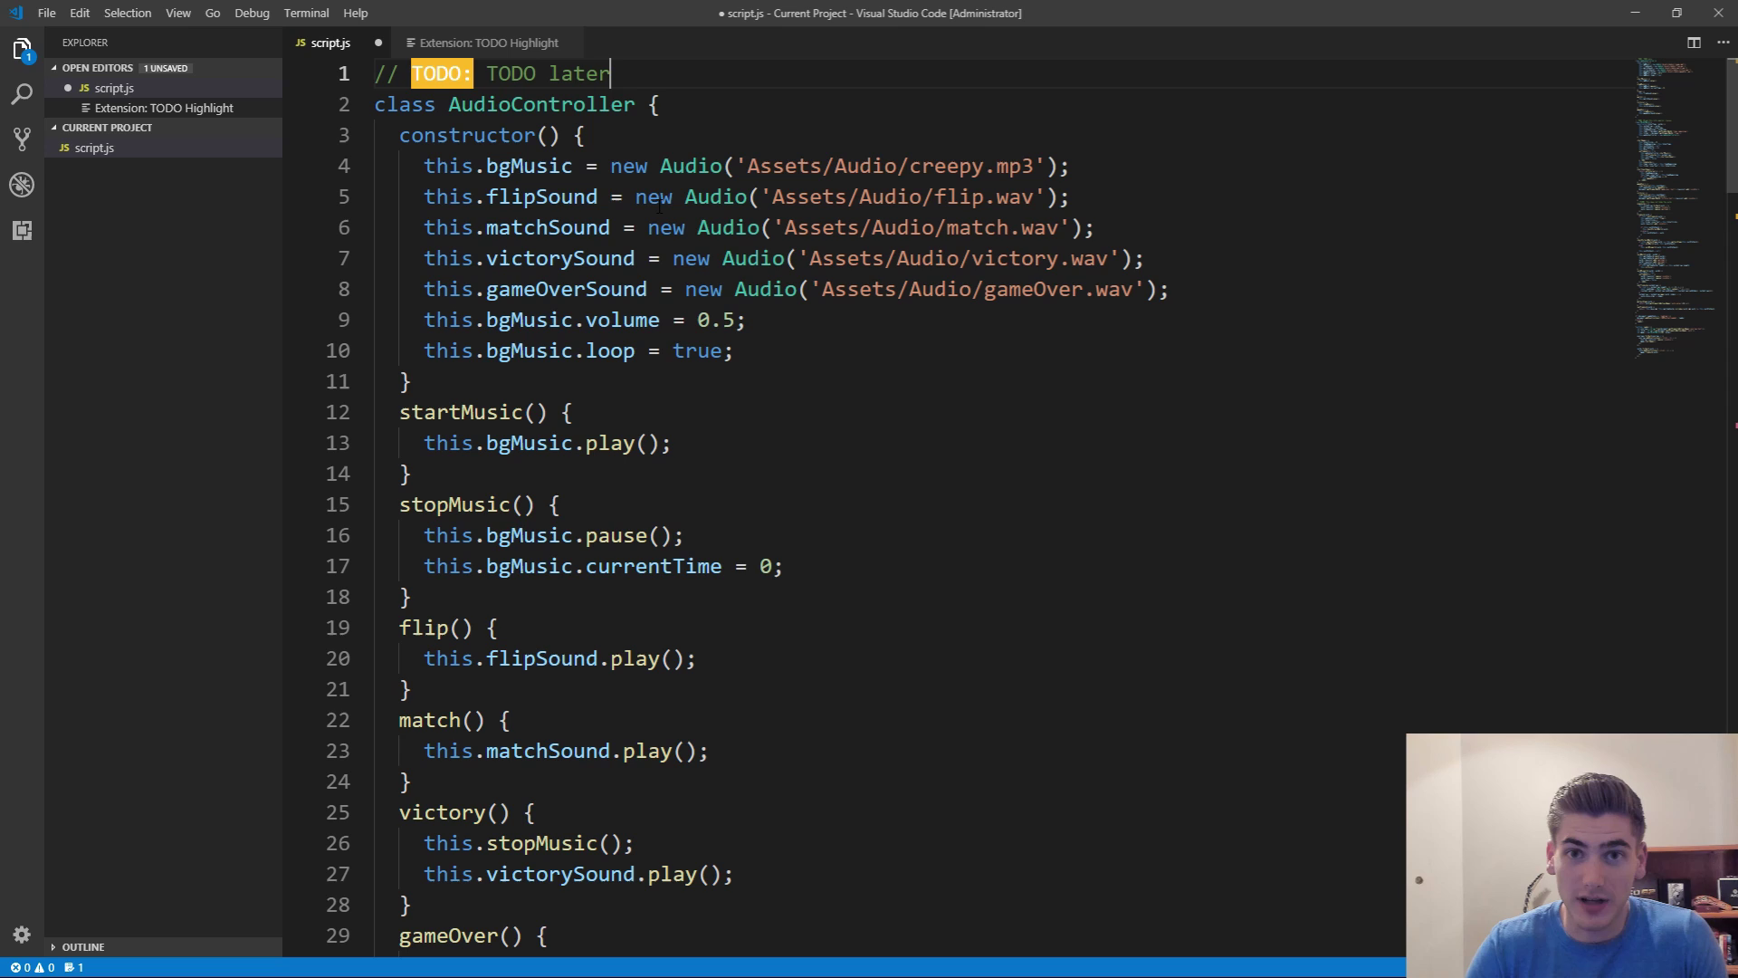
Step: Try a FIXME comment on the next line, delete it, and save script.js
key("Return")
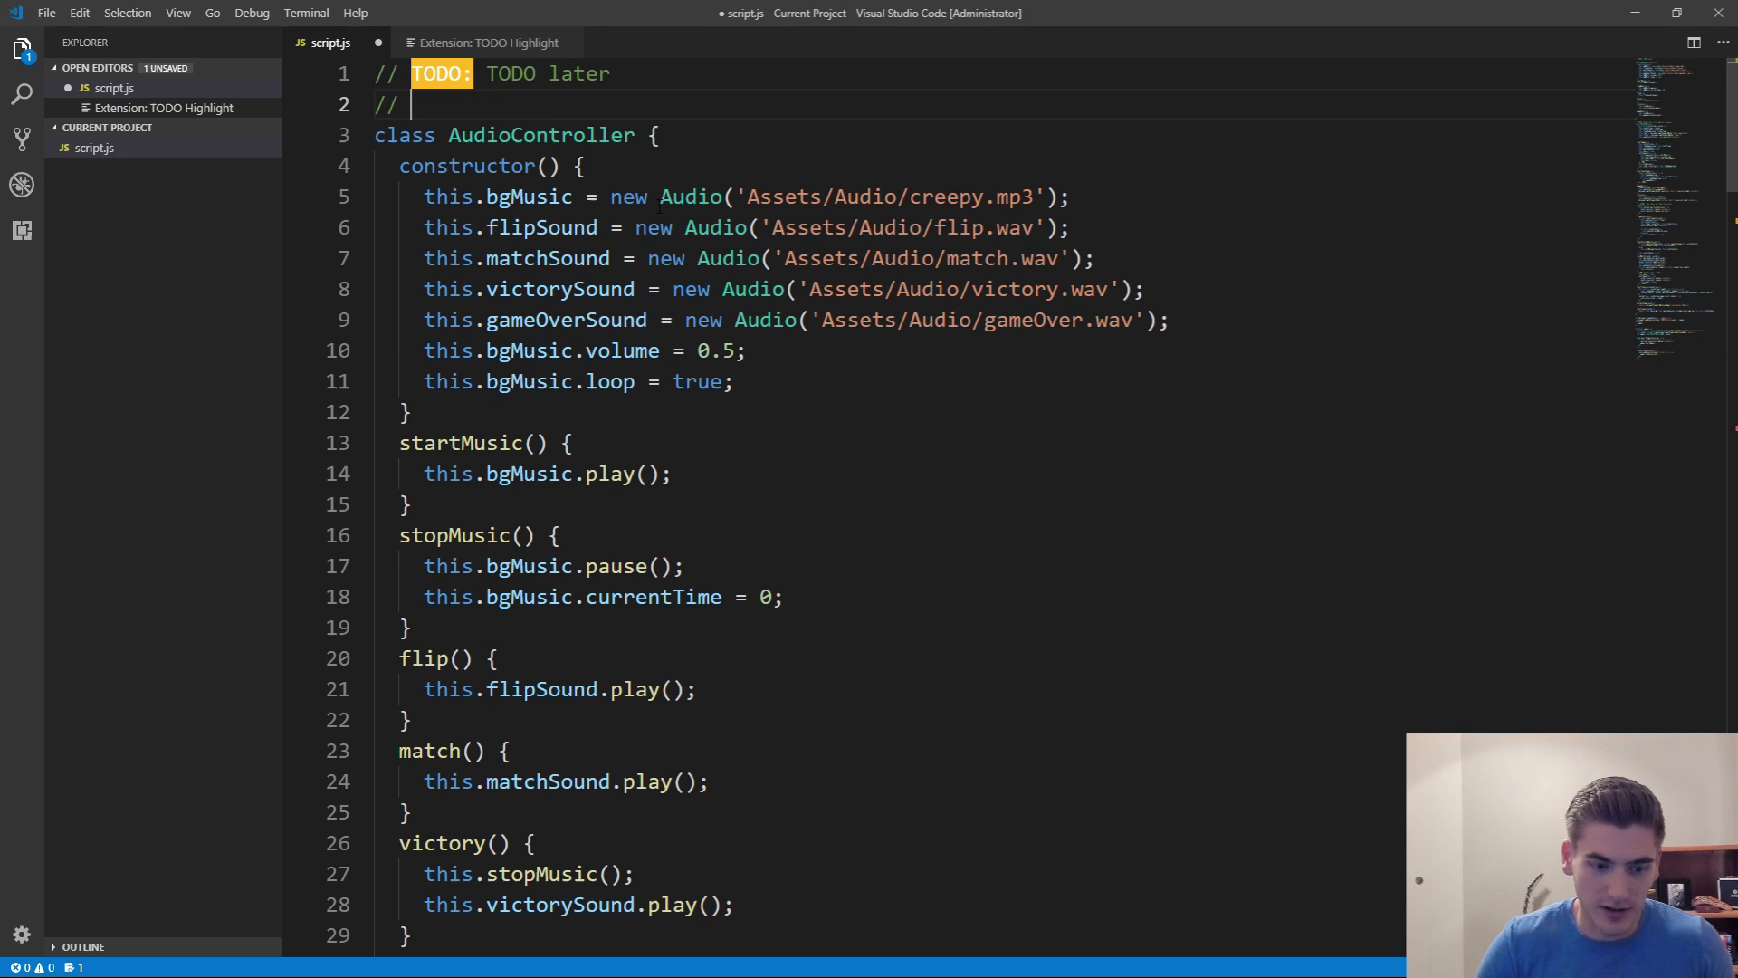
type("// FIXME:")
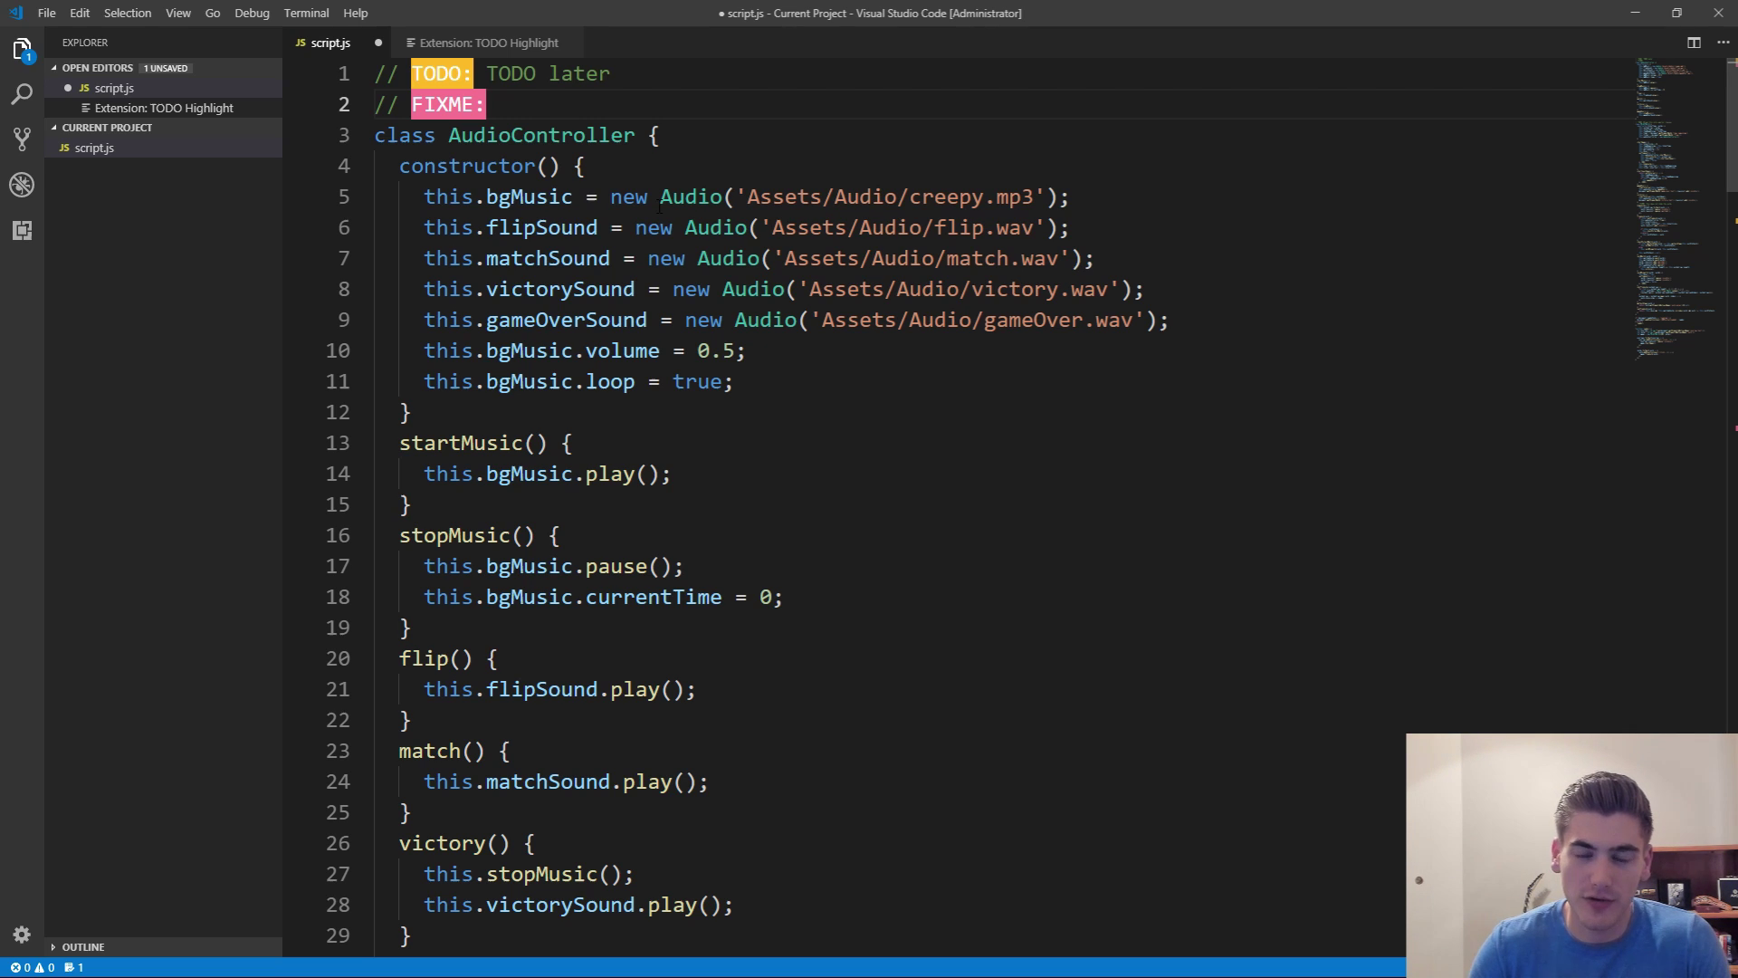
key("ctrl+shift+k")
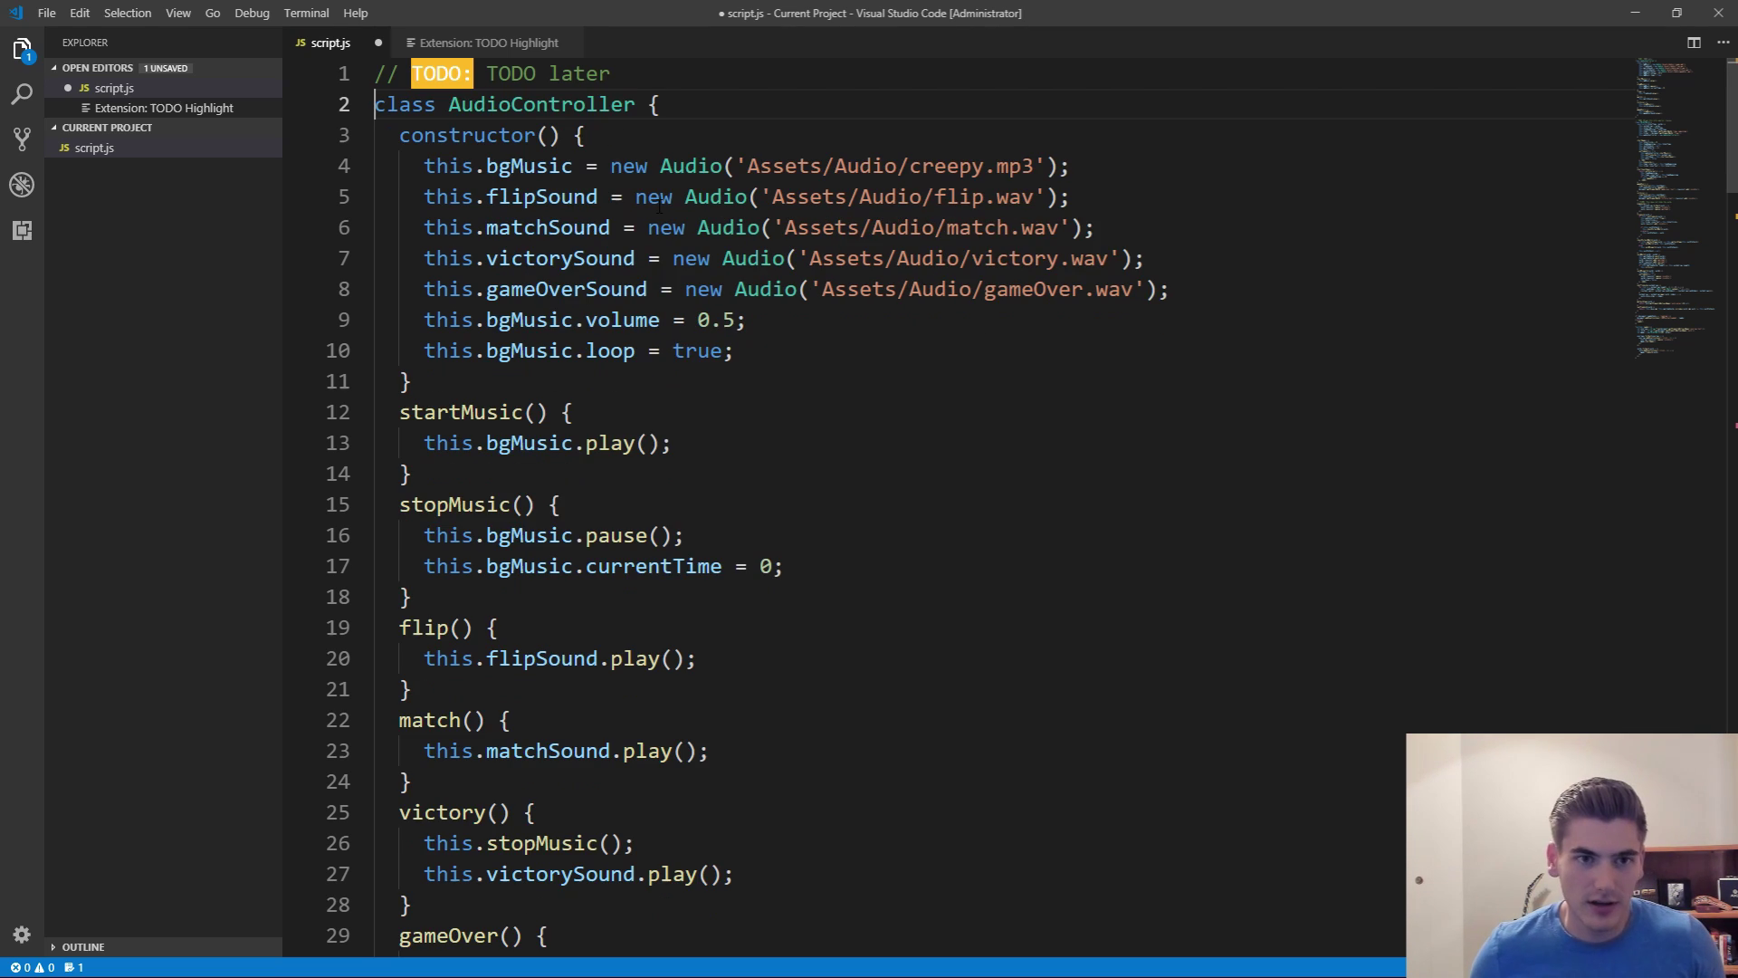
key("ctrl+s")
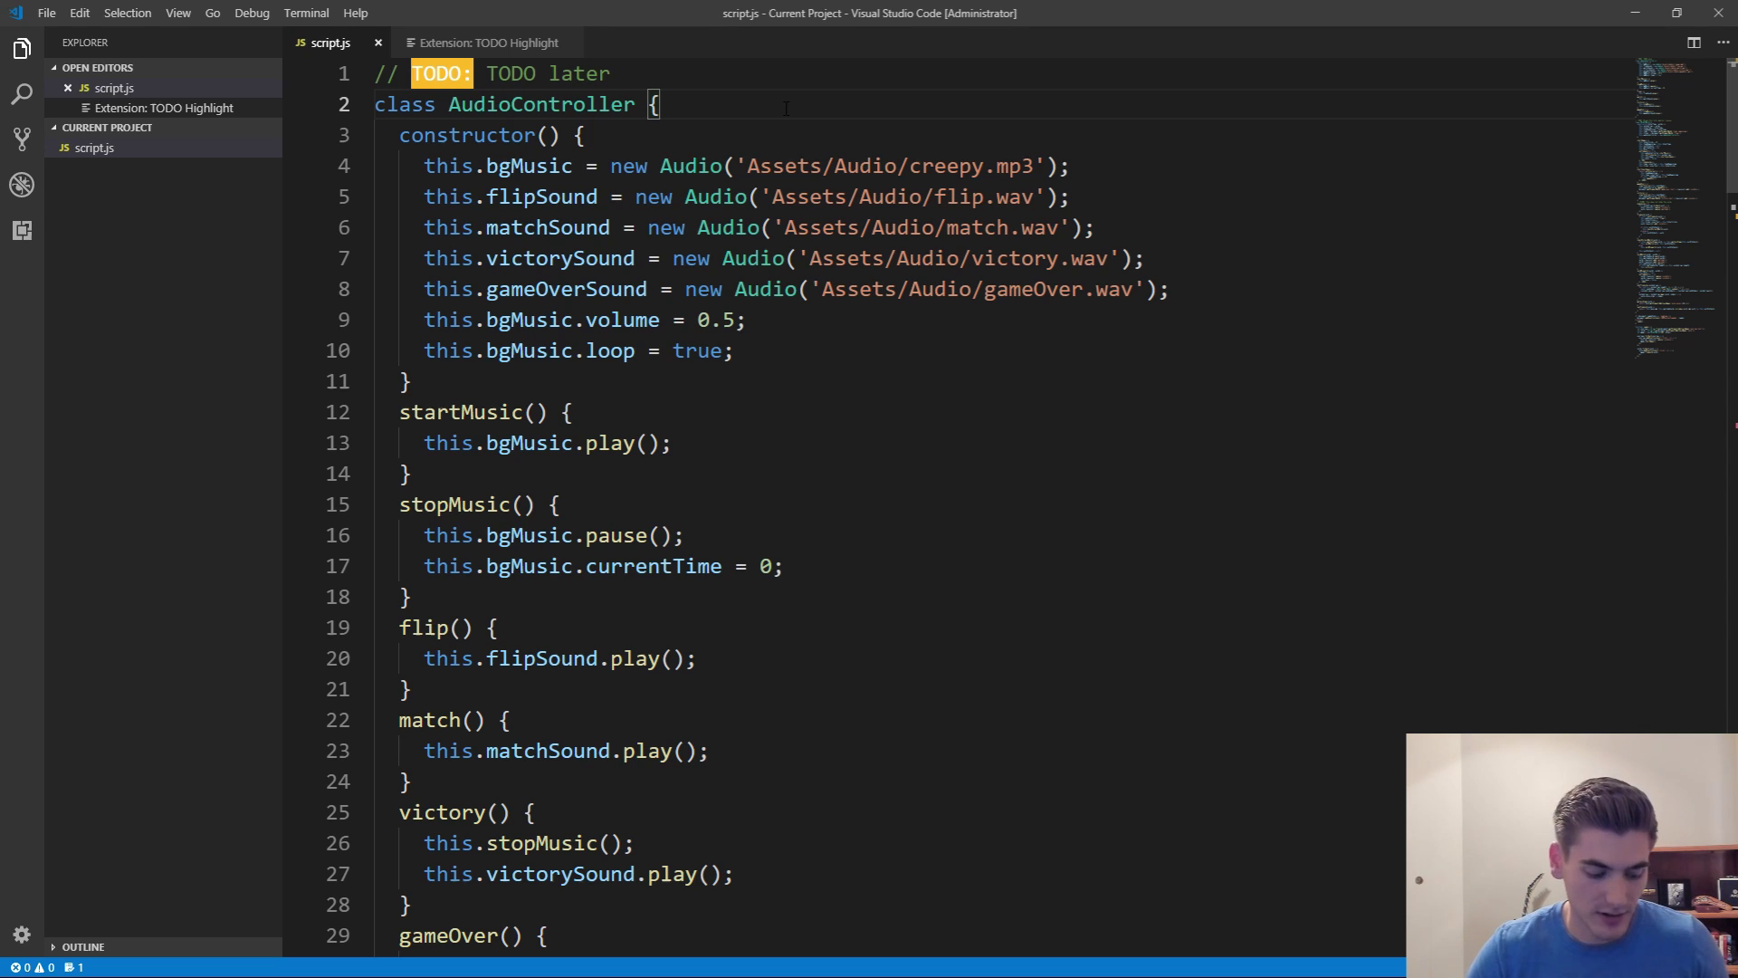
key("ctrl+shift+p")
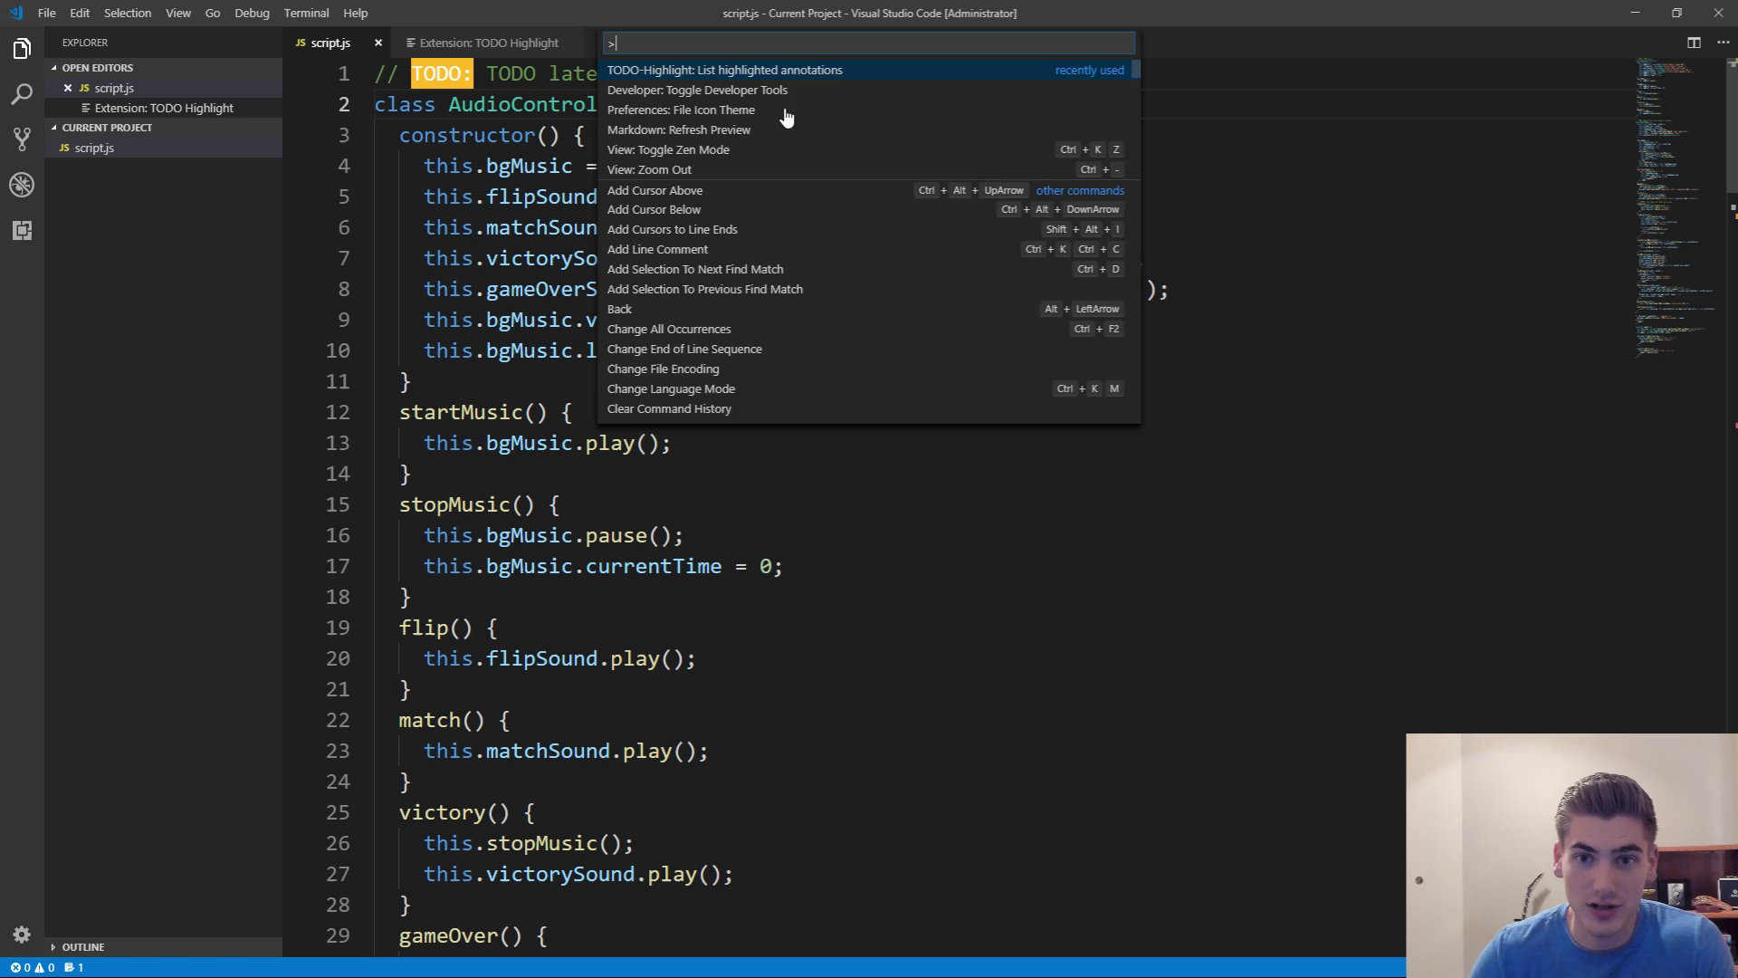
Step: List all TODO and FIXME annotations with TODO Highlight, then jump to the second TODO
key("Return")
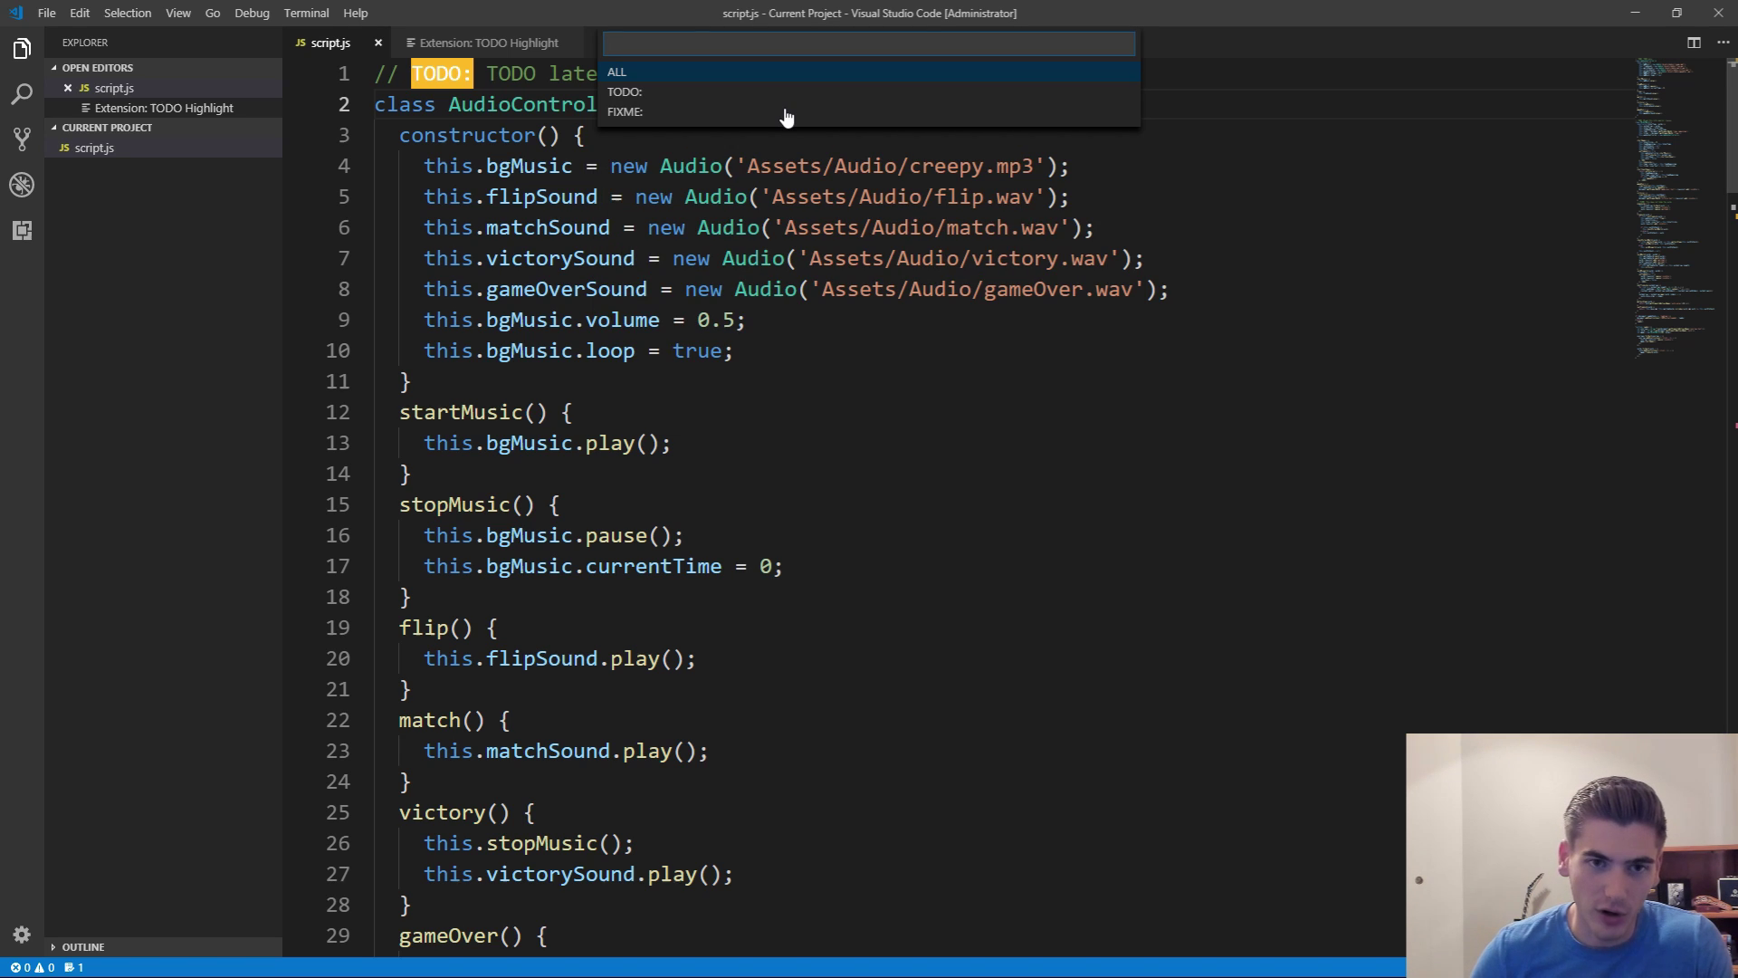
key("Return")
scroll(726, 732, "up", 1)
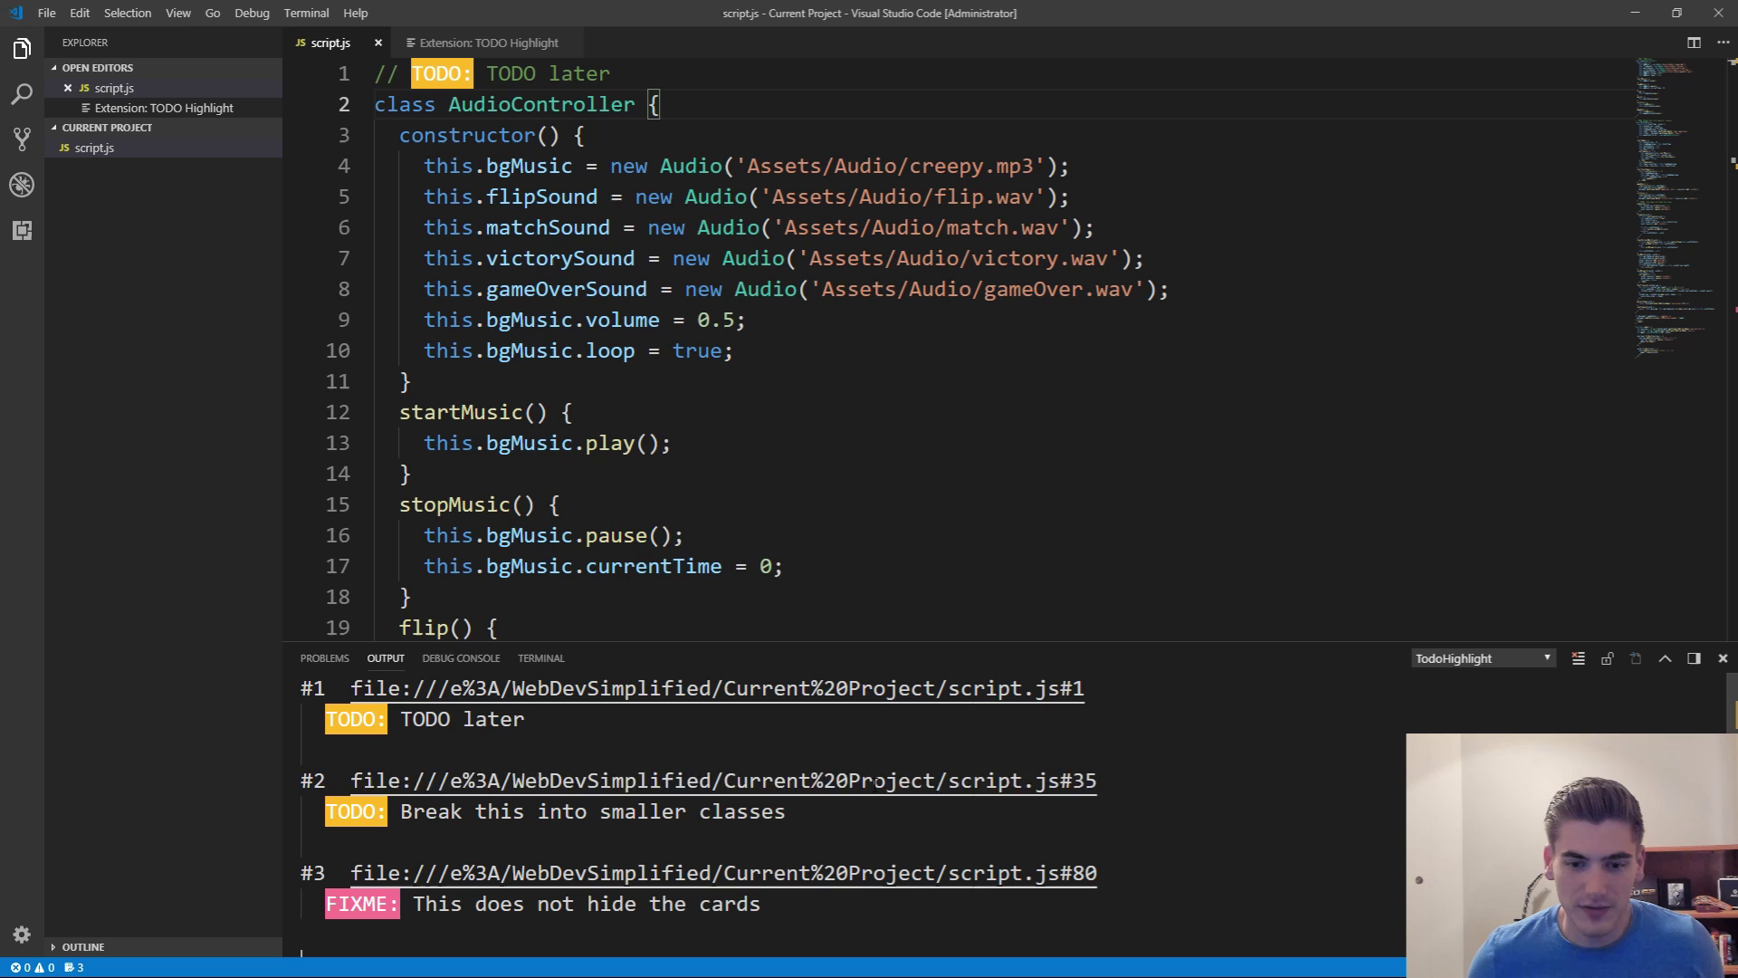
left_click(720, 782)
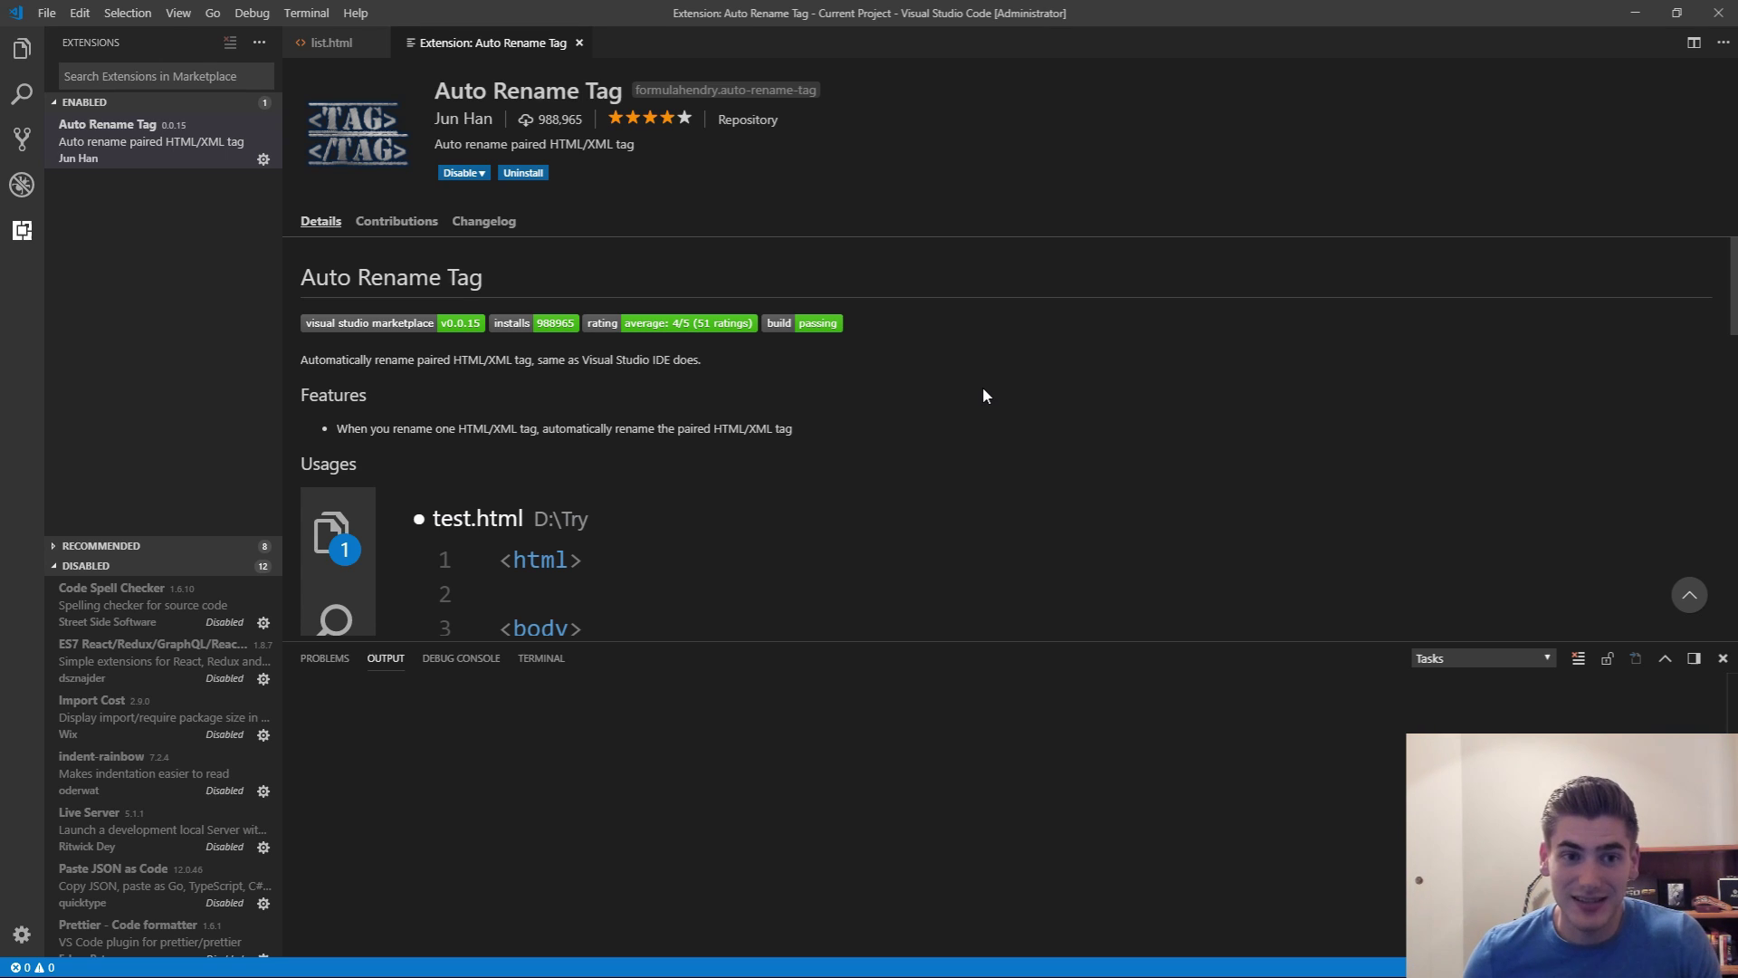
Step: In list.html, change the Apple item's div on line 27 to span so both tags rename
left_click(332, 43)
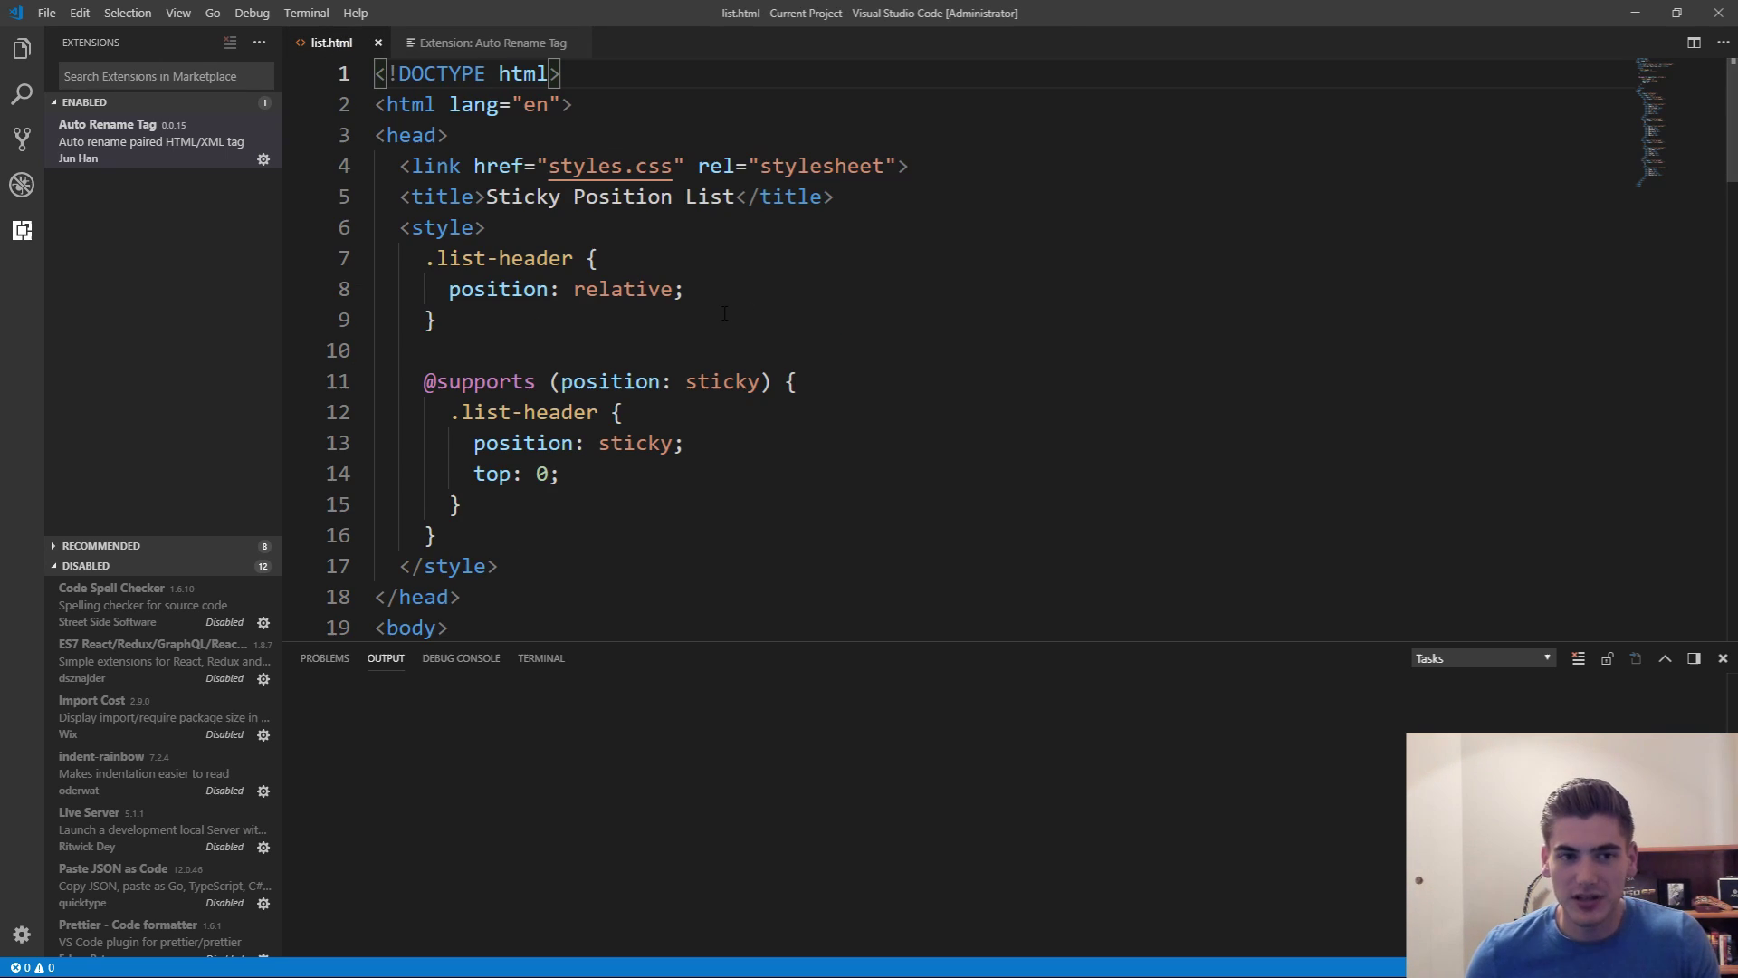
scroll(725, 250, "down", 5)
scroll(724, 249, "down", 3)
scroll(724, 250, "up", 2)
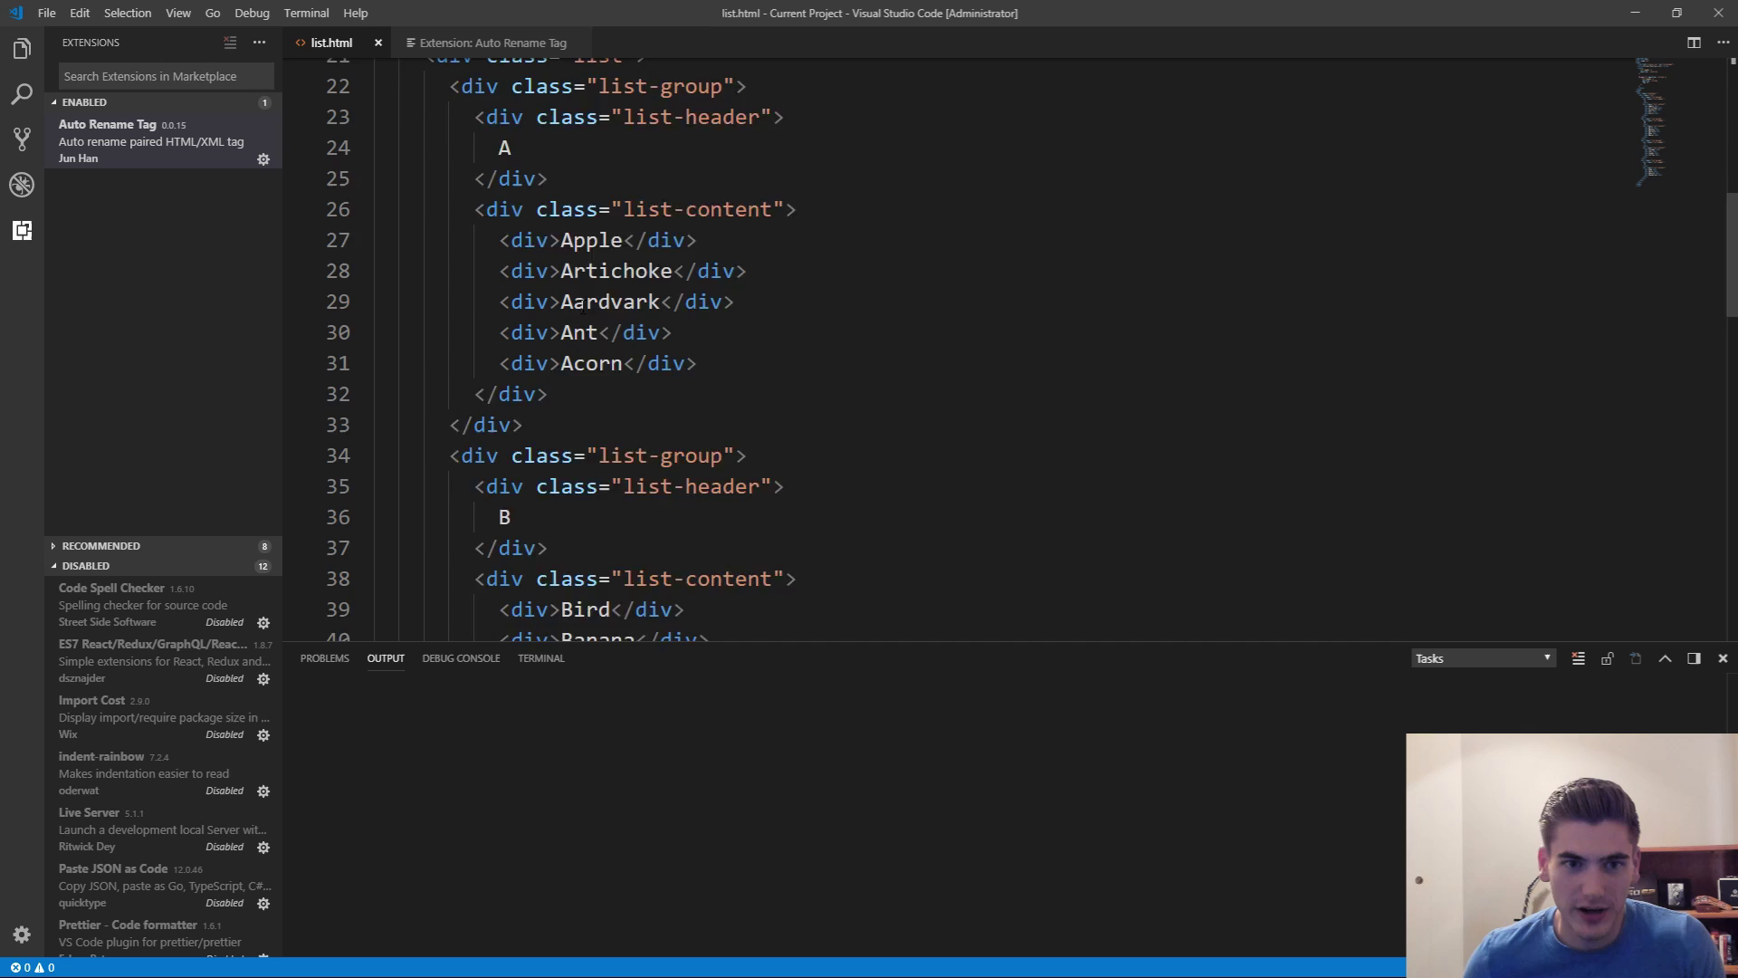
scroll(723, 251, "up", 1)
left_click(547, 330)
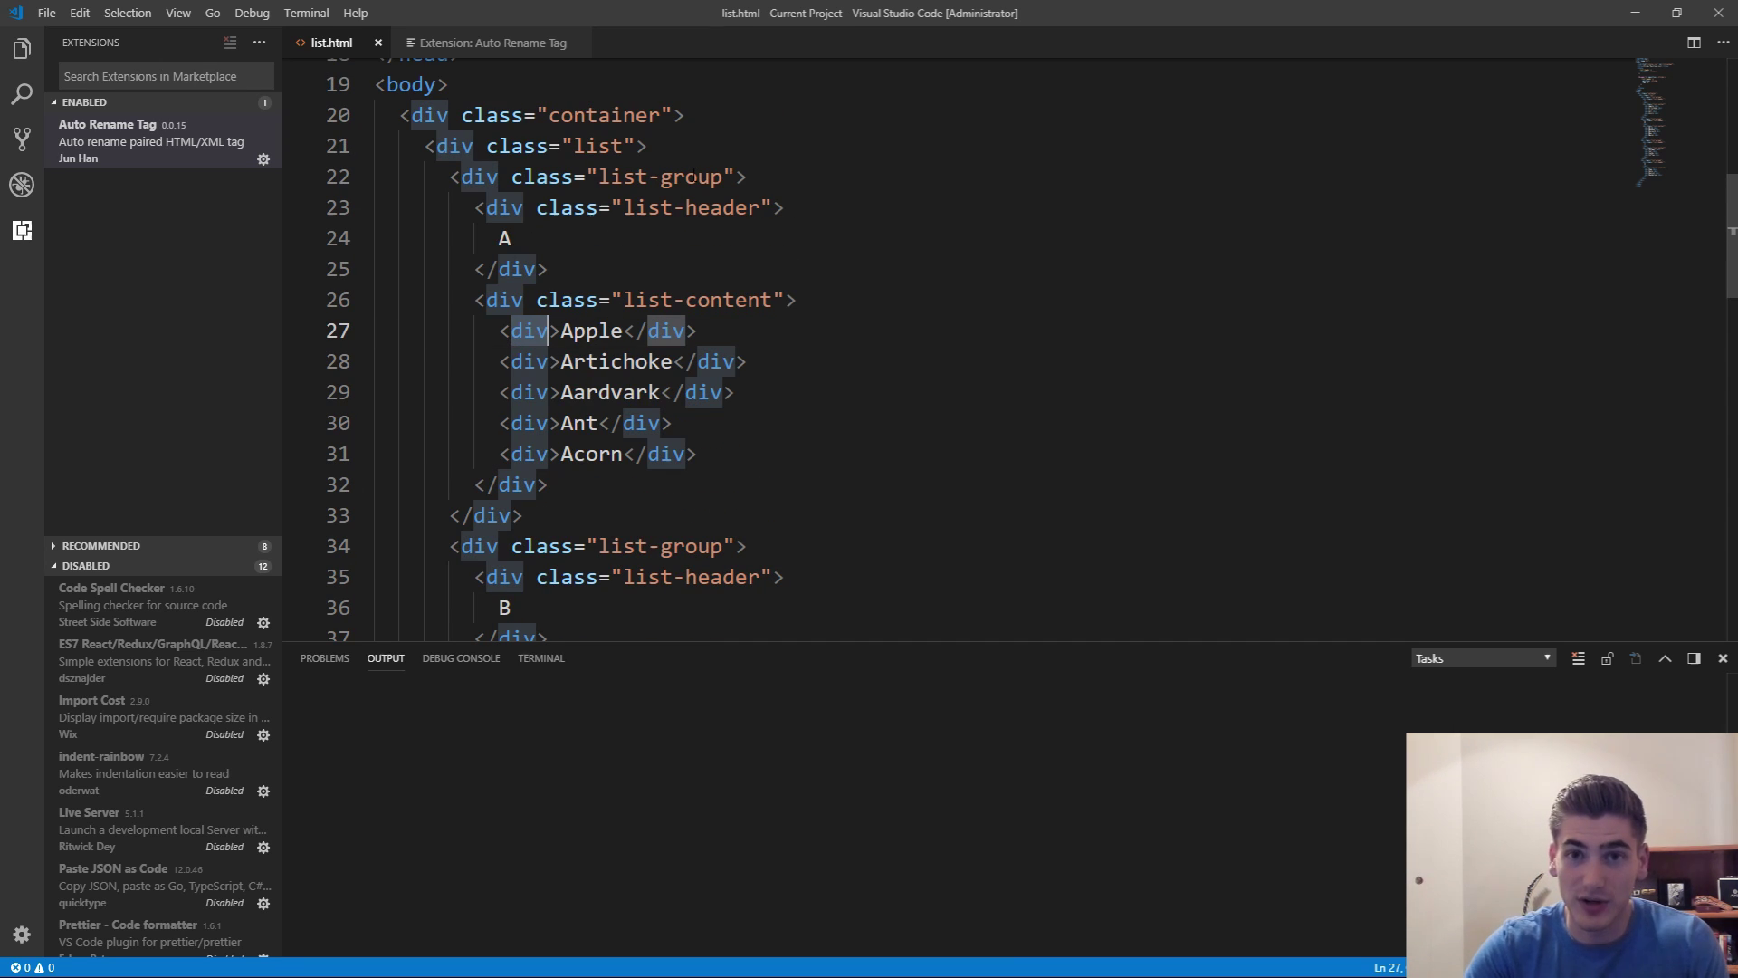
double_click(530, 330)
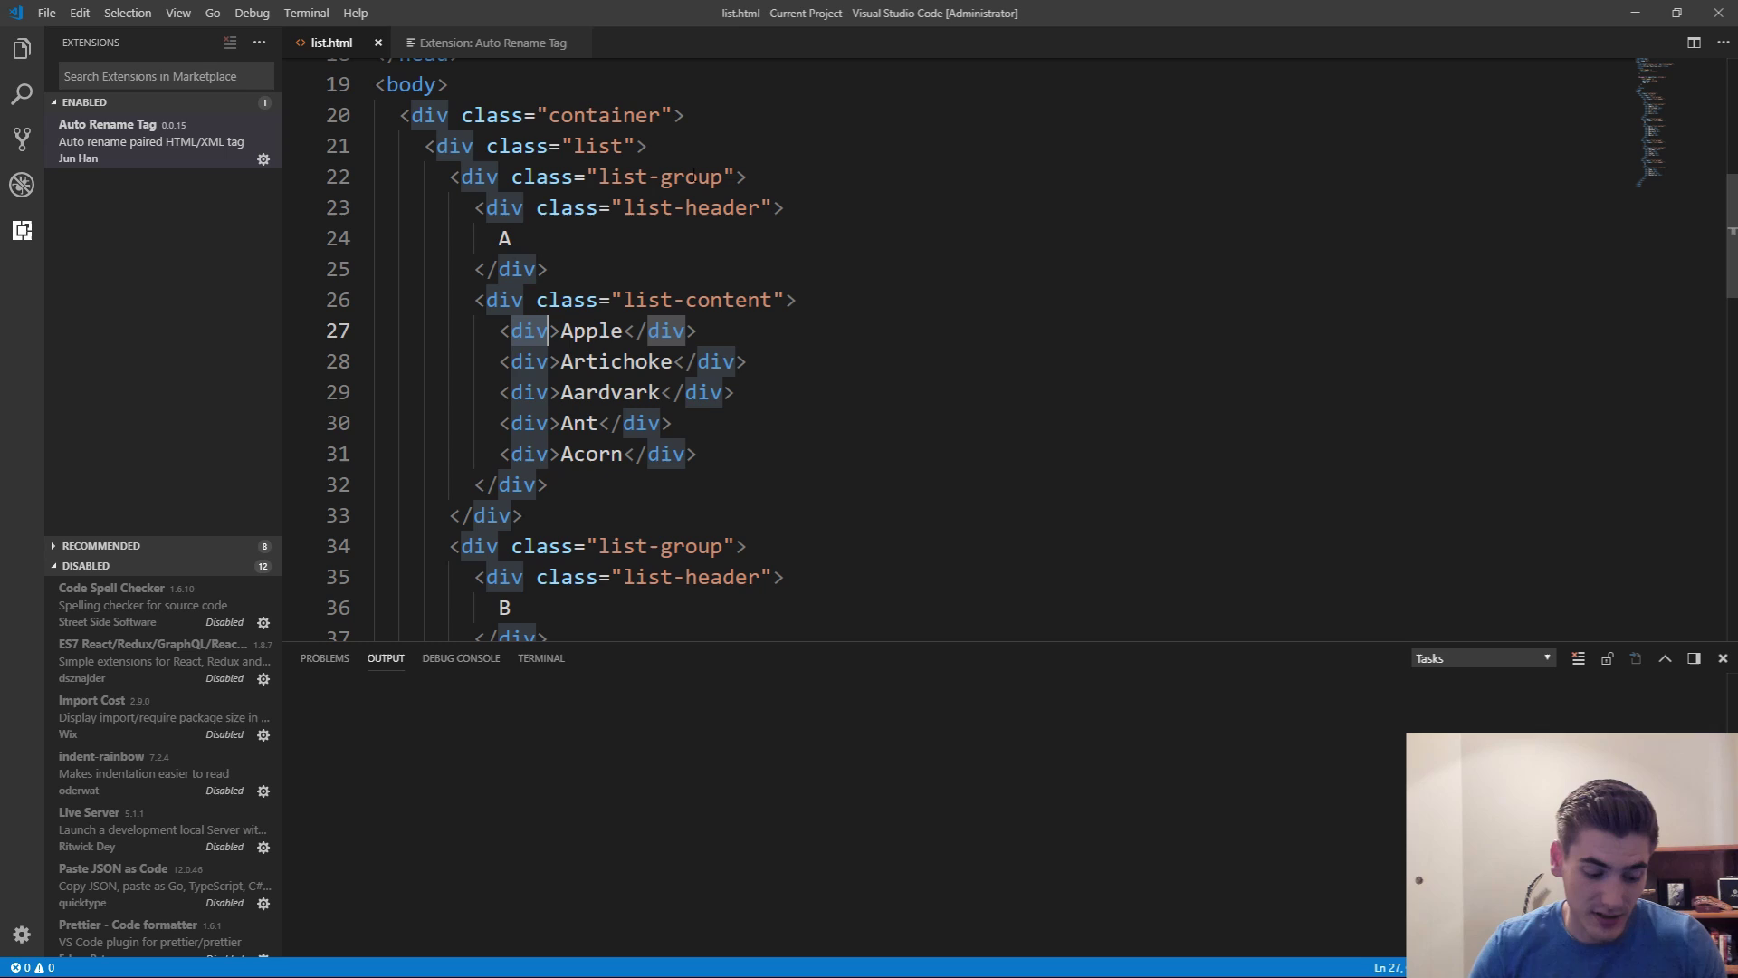
type("sp")
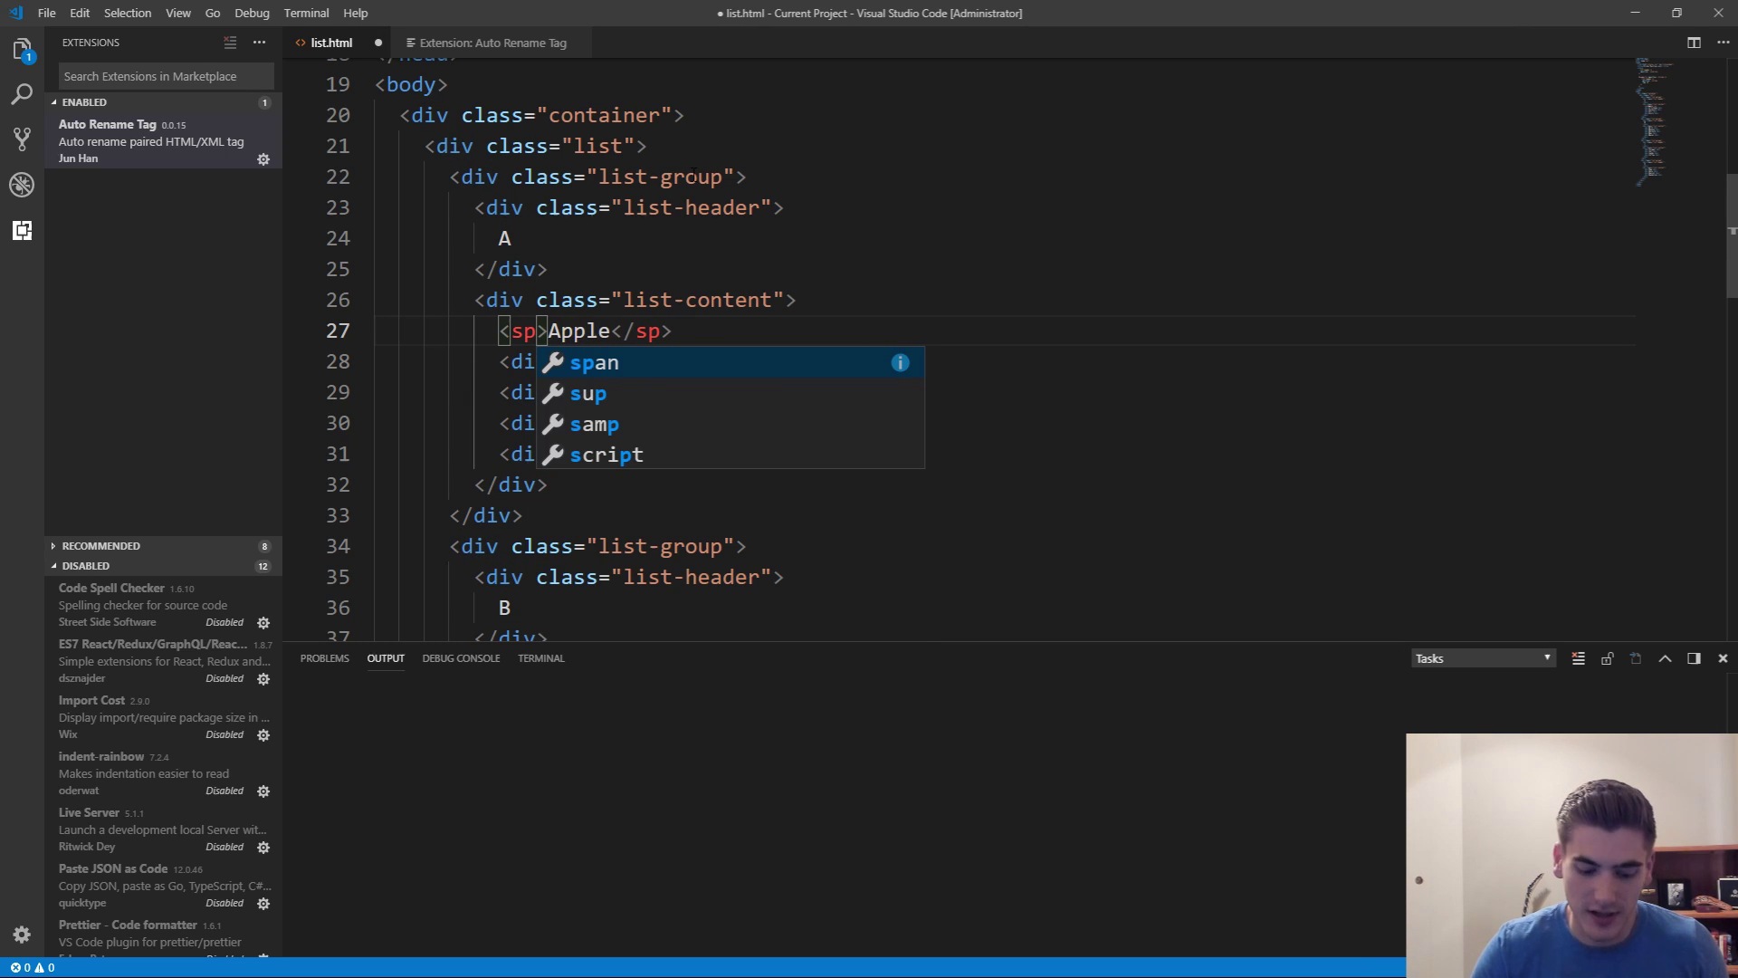
type("an")
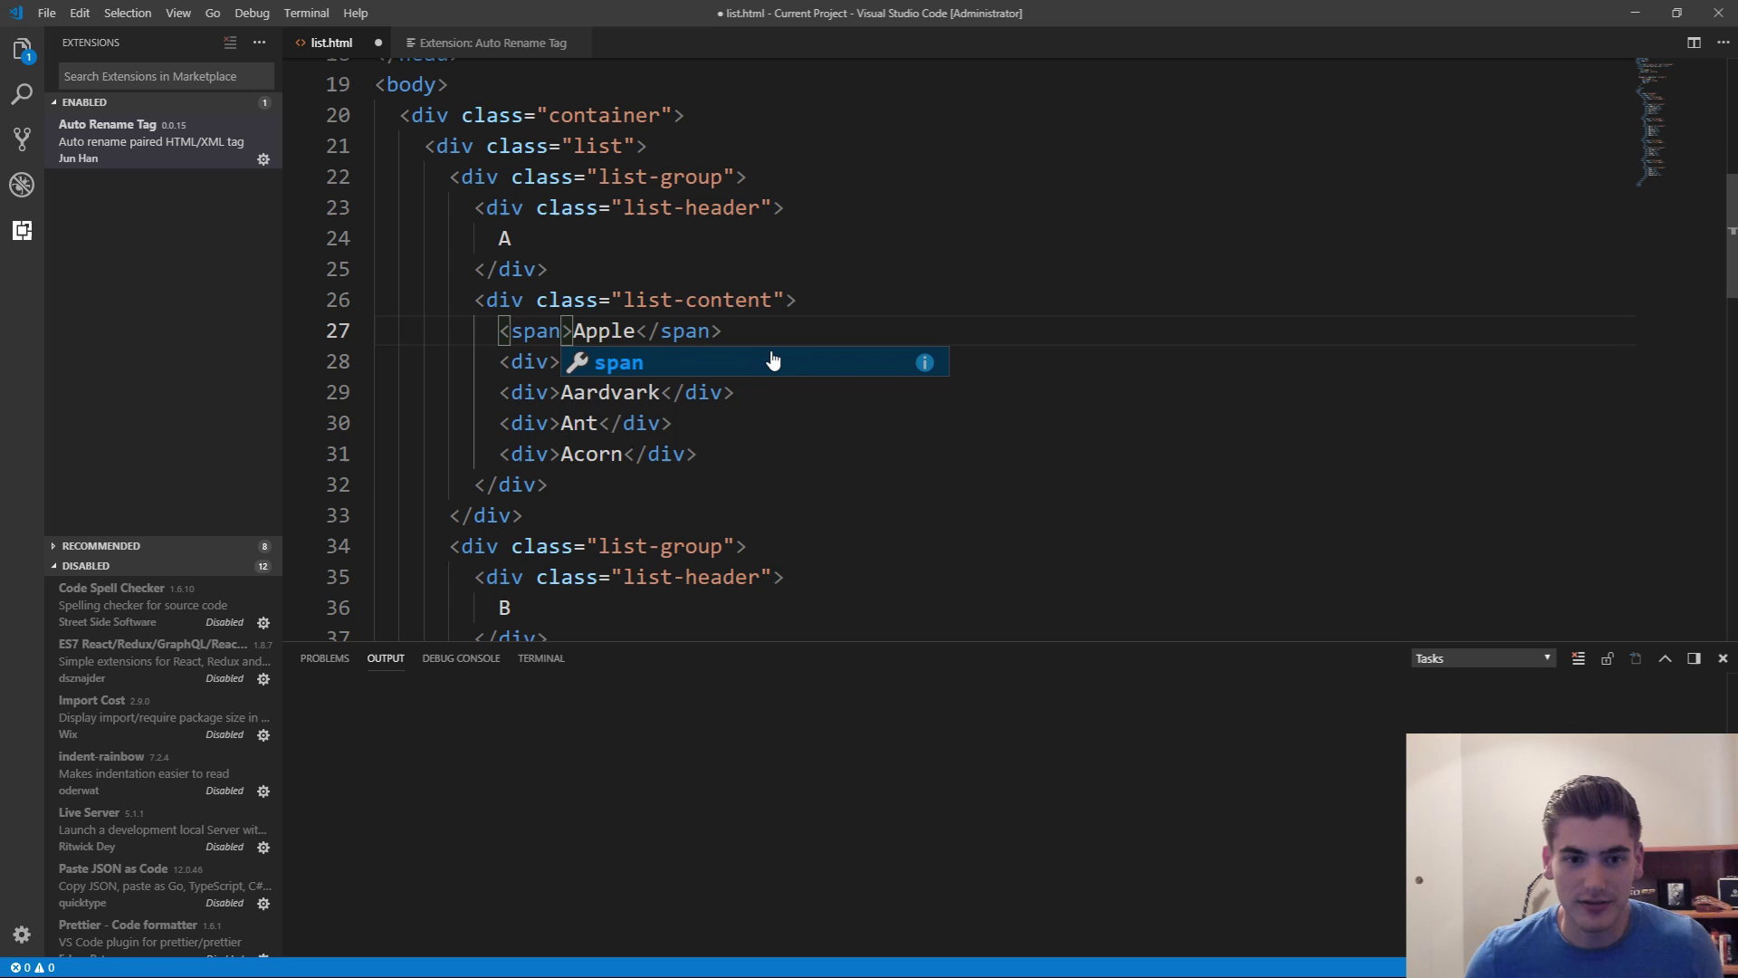
key("End")
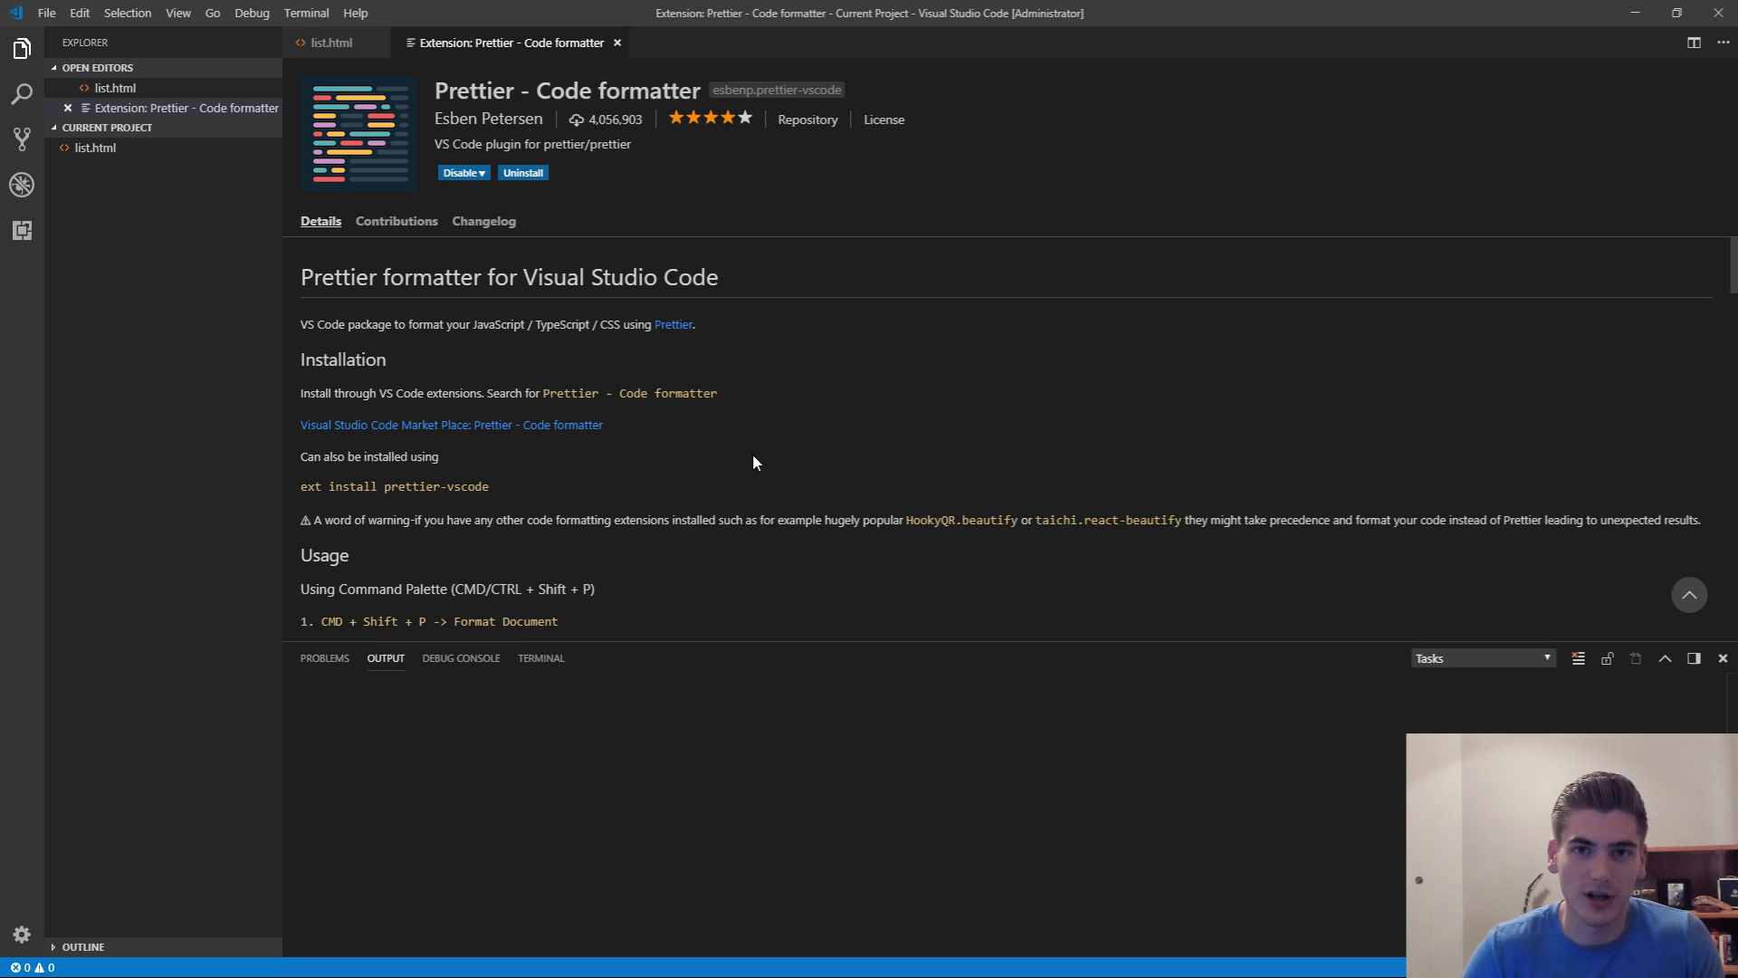
Step: Format the whole list.html document, then go to the closing body tag line
left_click(337, 49)
scroll(816, 339, "down", 3)
scroll(815, 340, "up", 3)
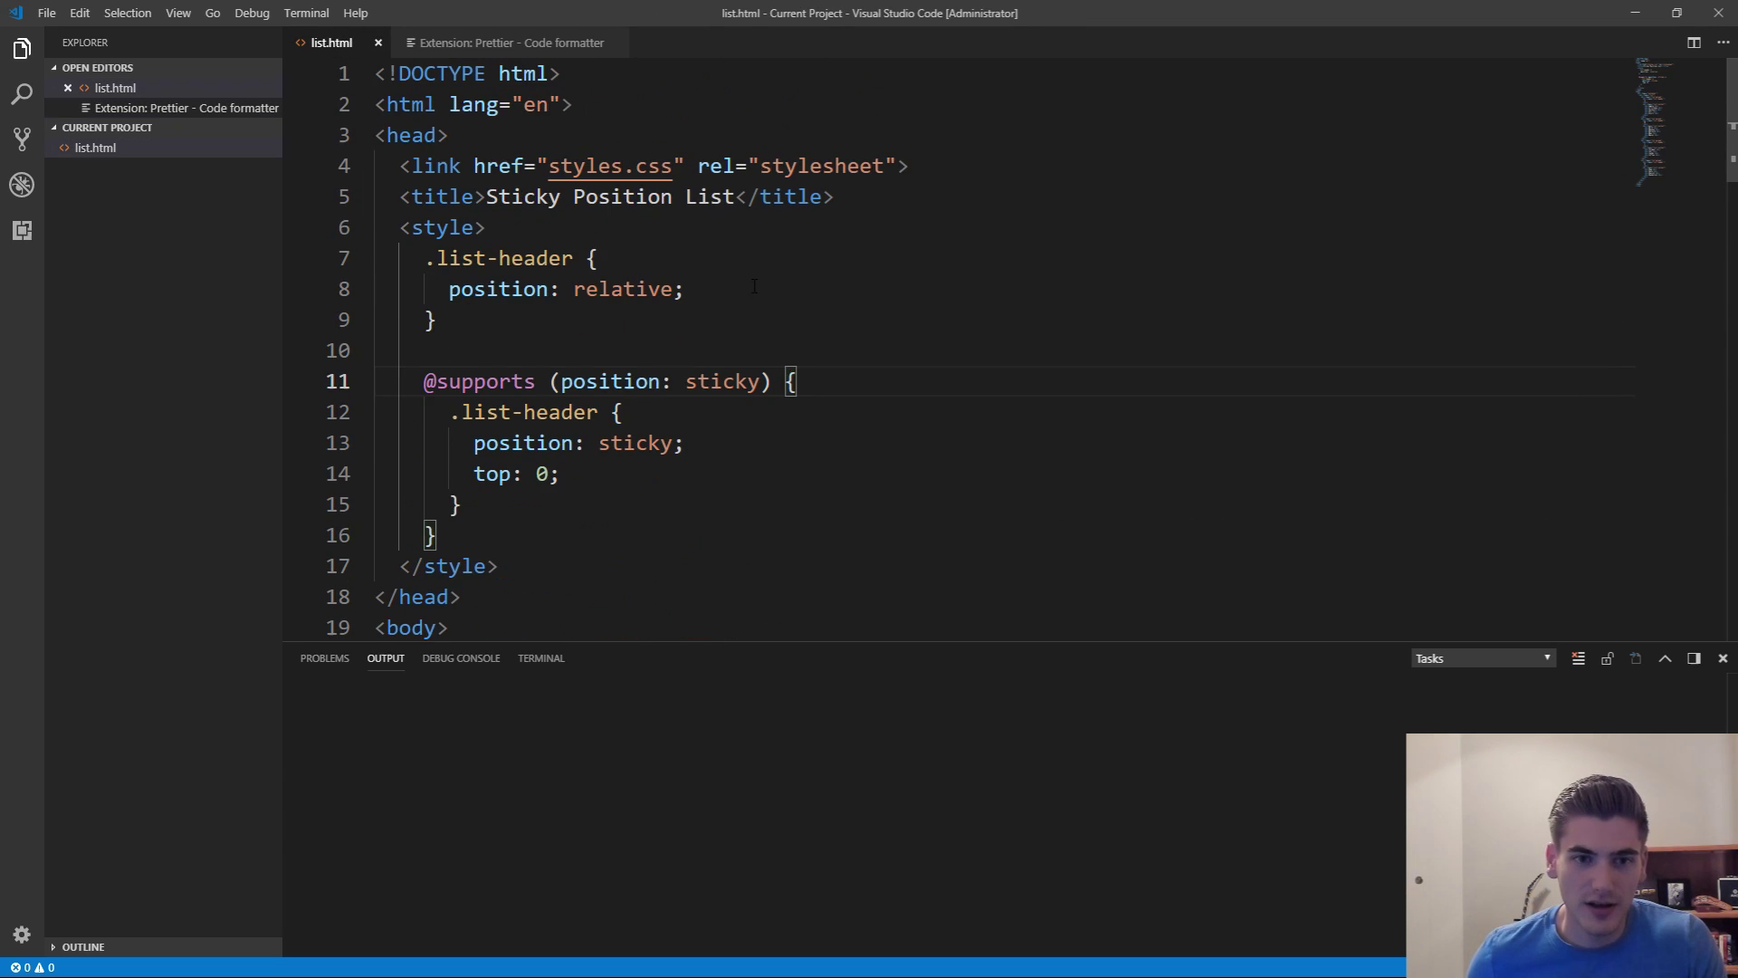
left_click(755, 288)
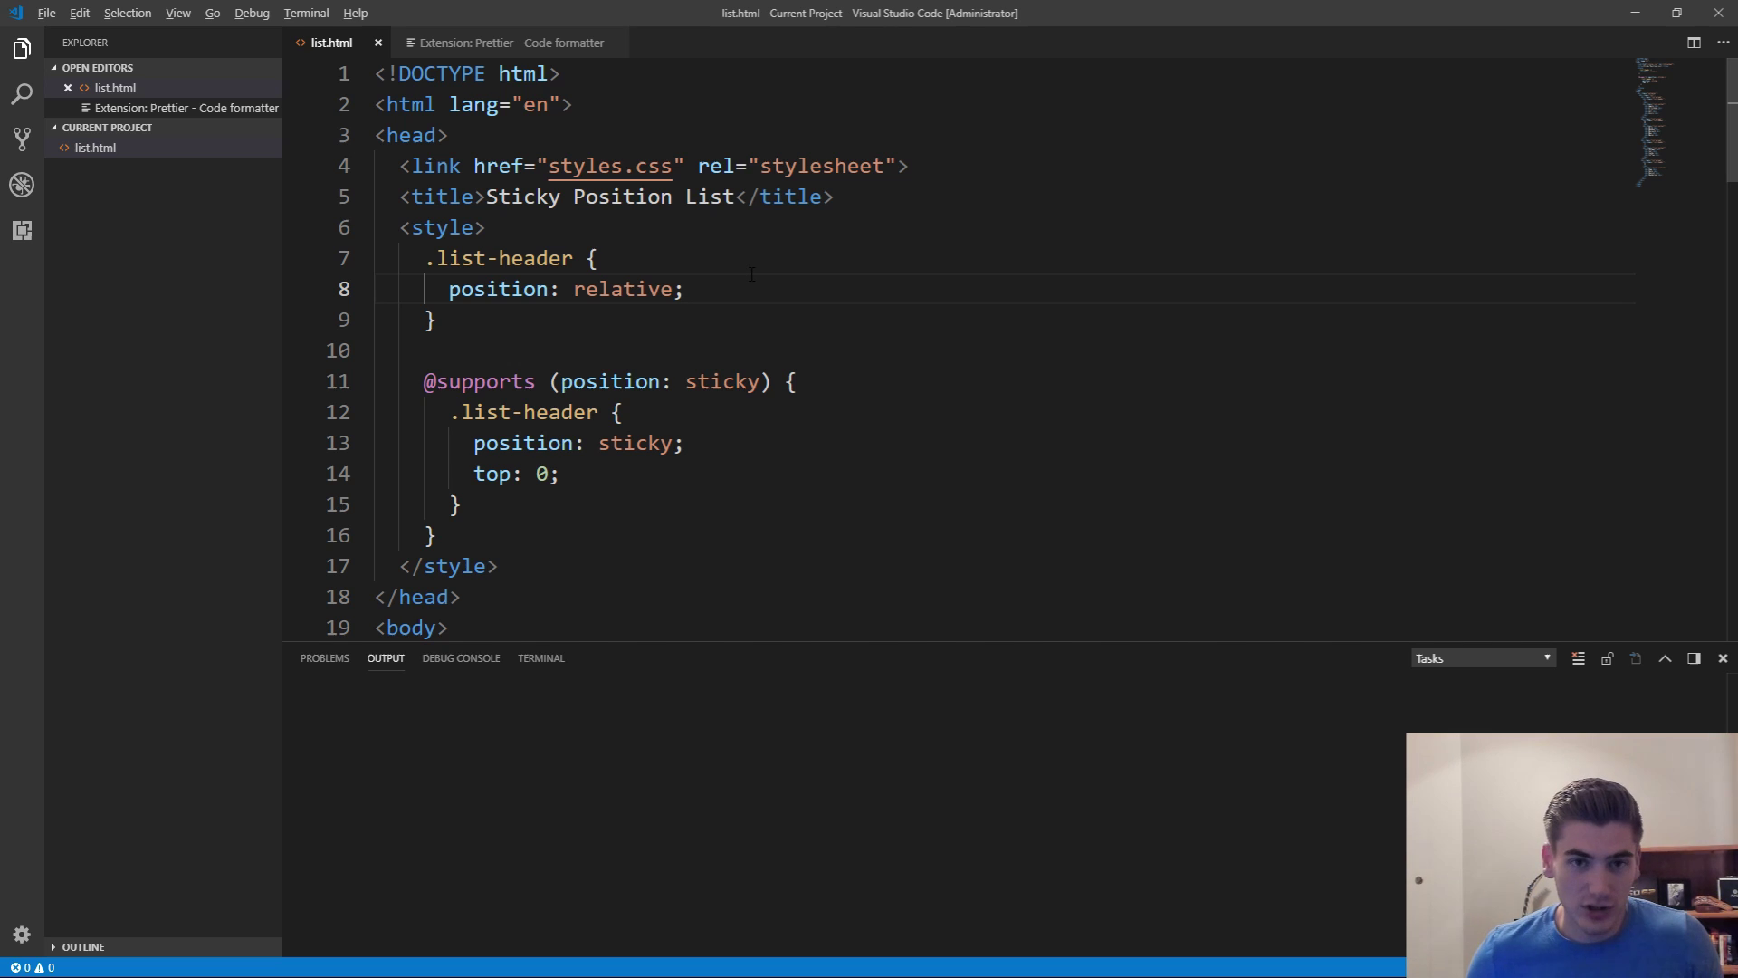
key("ctrl+z")
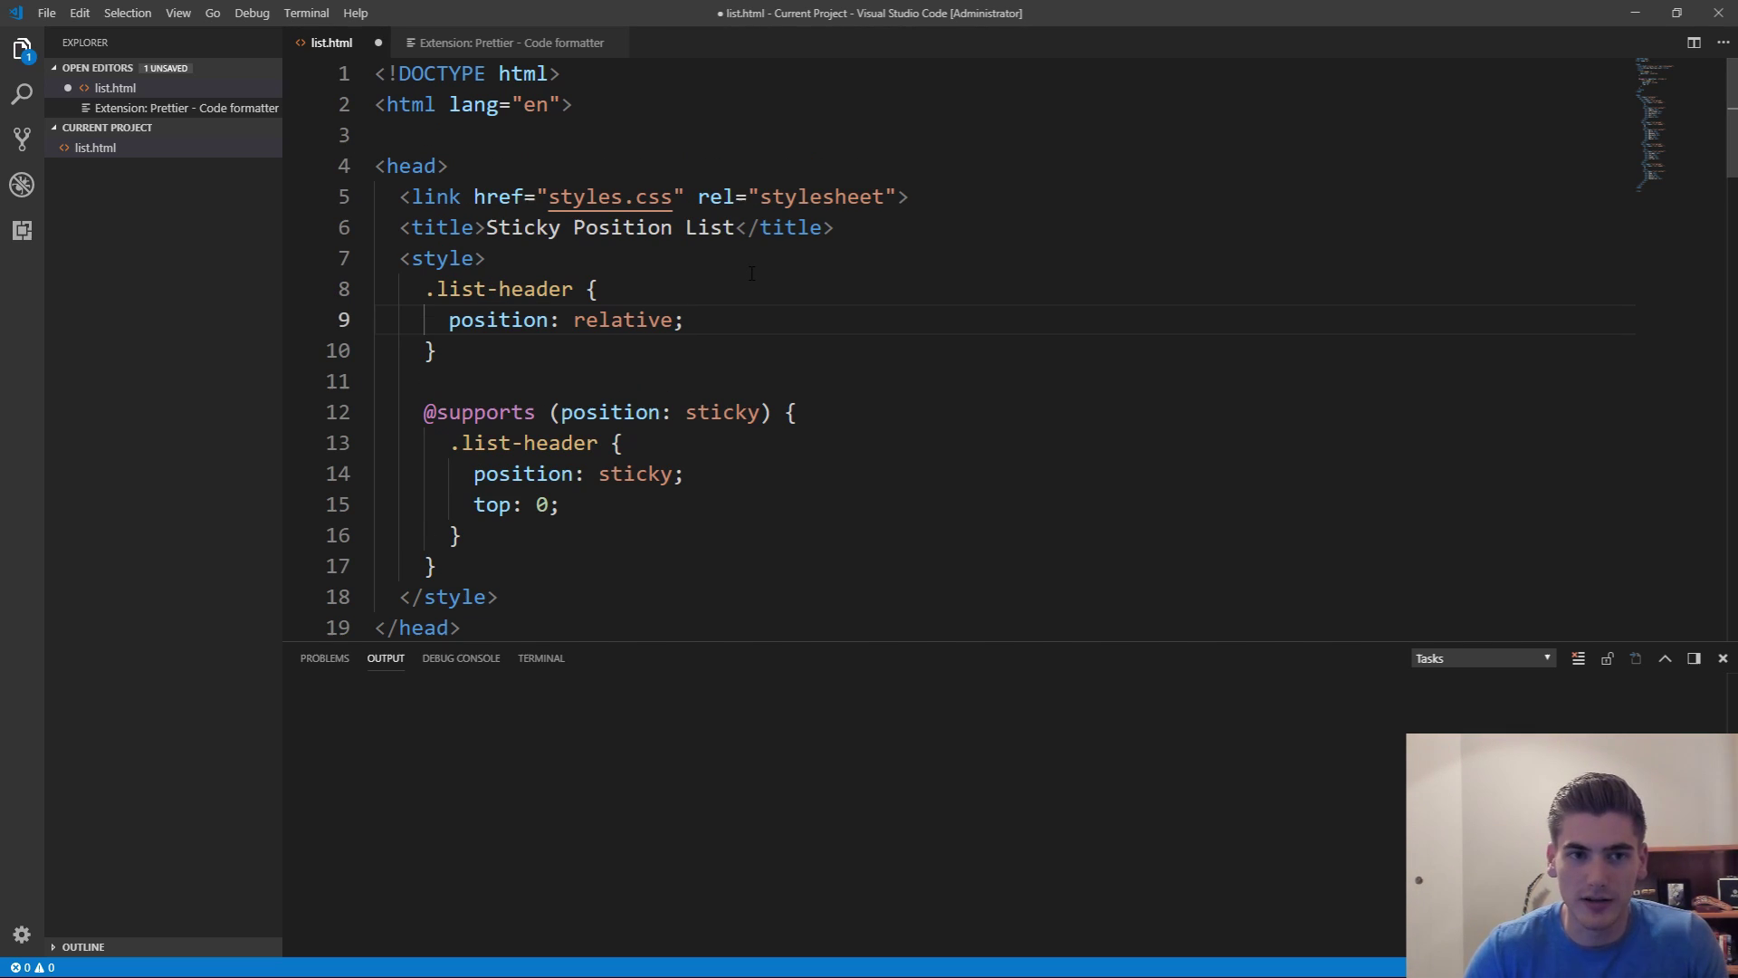
scroll(713, 298, "down", 5)
scroll(719, 327, "down", 5)
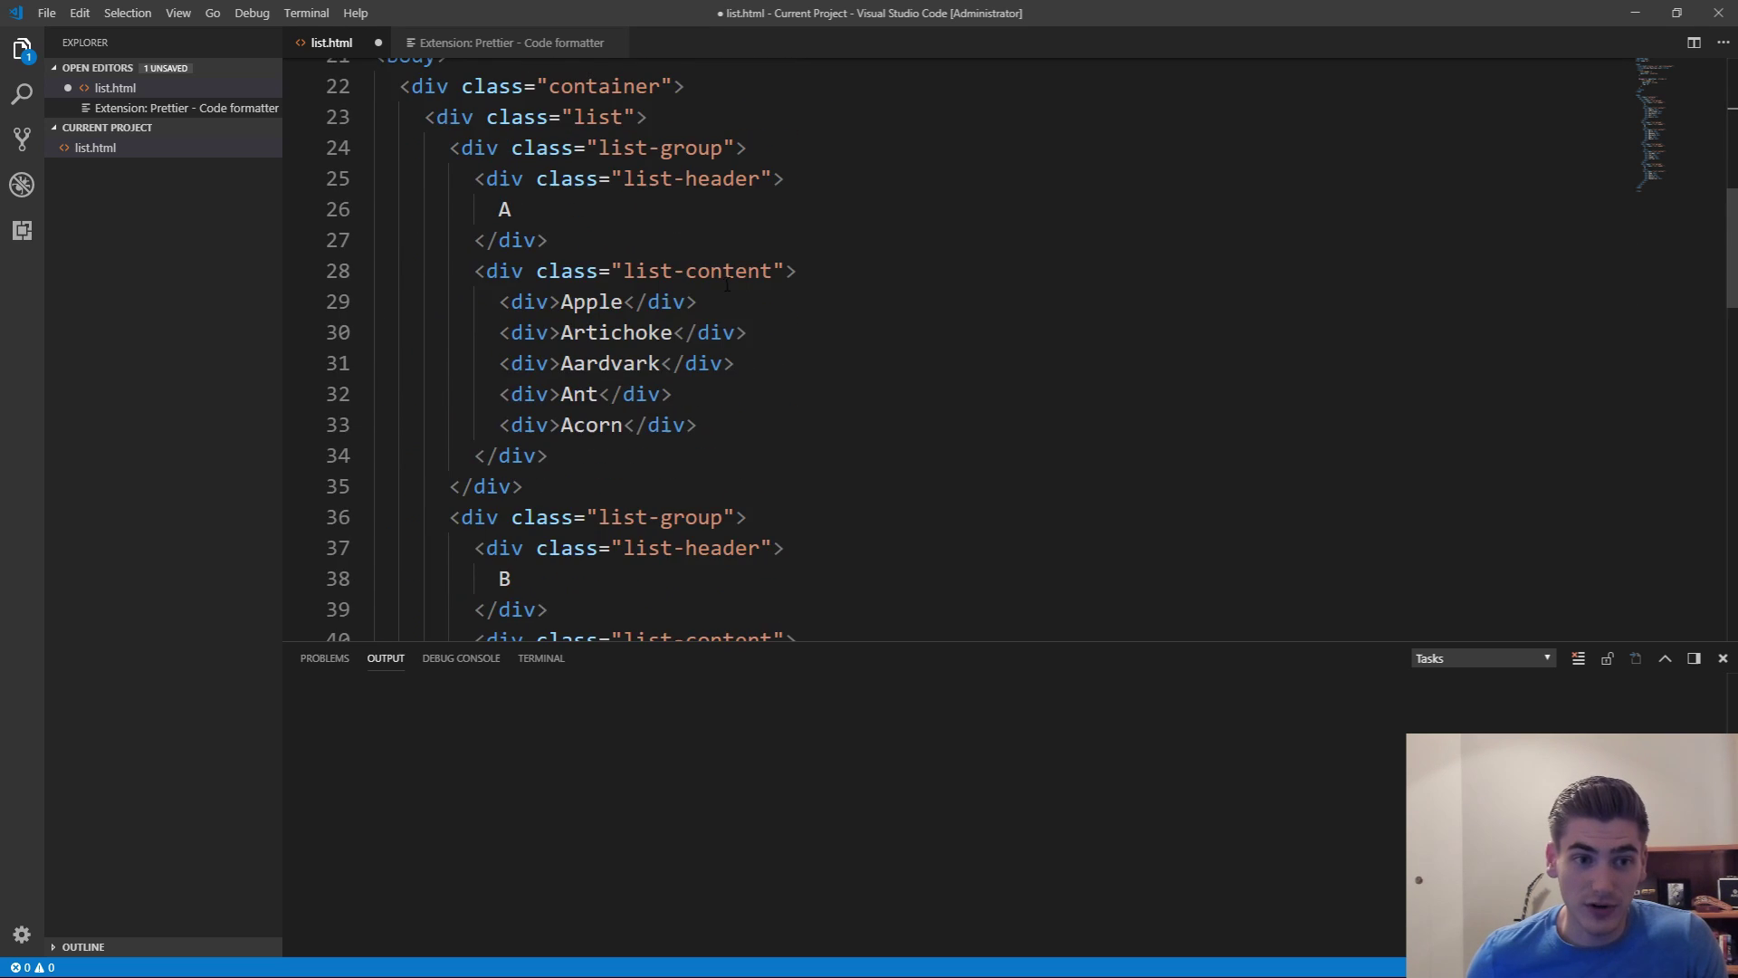
scroll(733, 340, "down", 5)
scroll(744, 362, "down", 4)
scroll(745, 362, "down", 5)
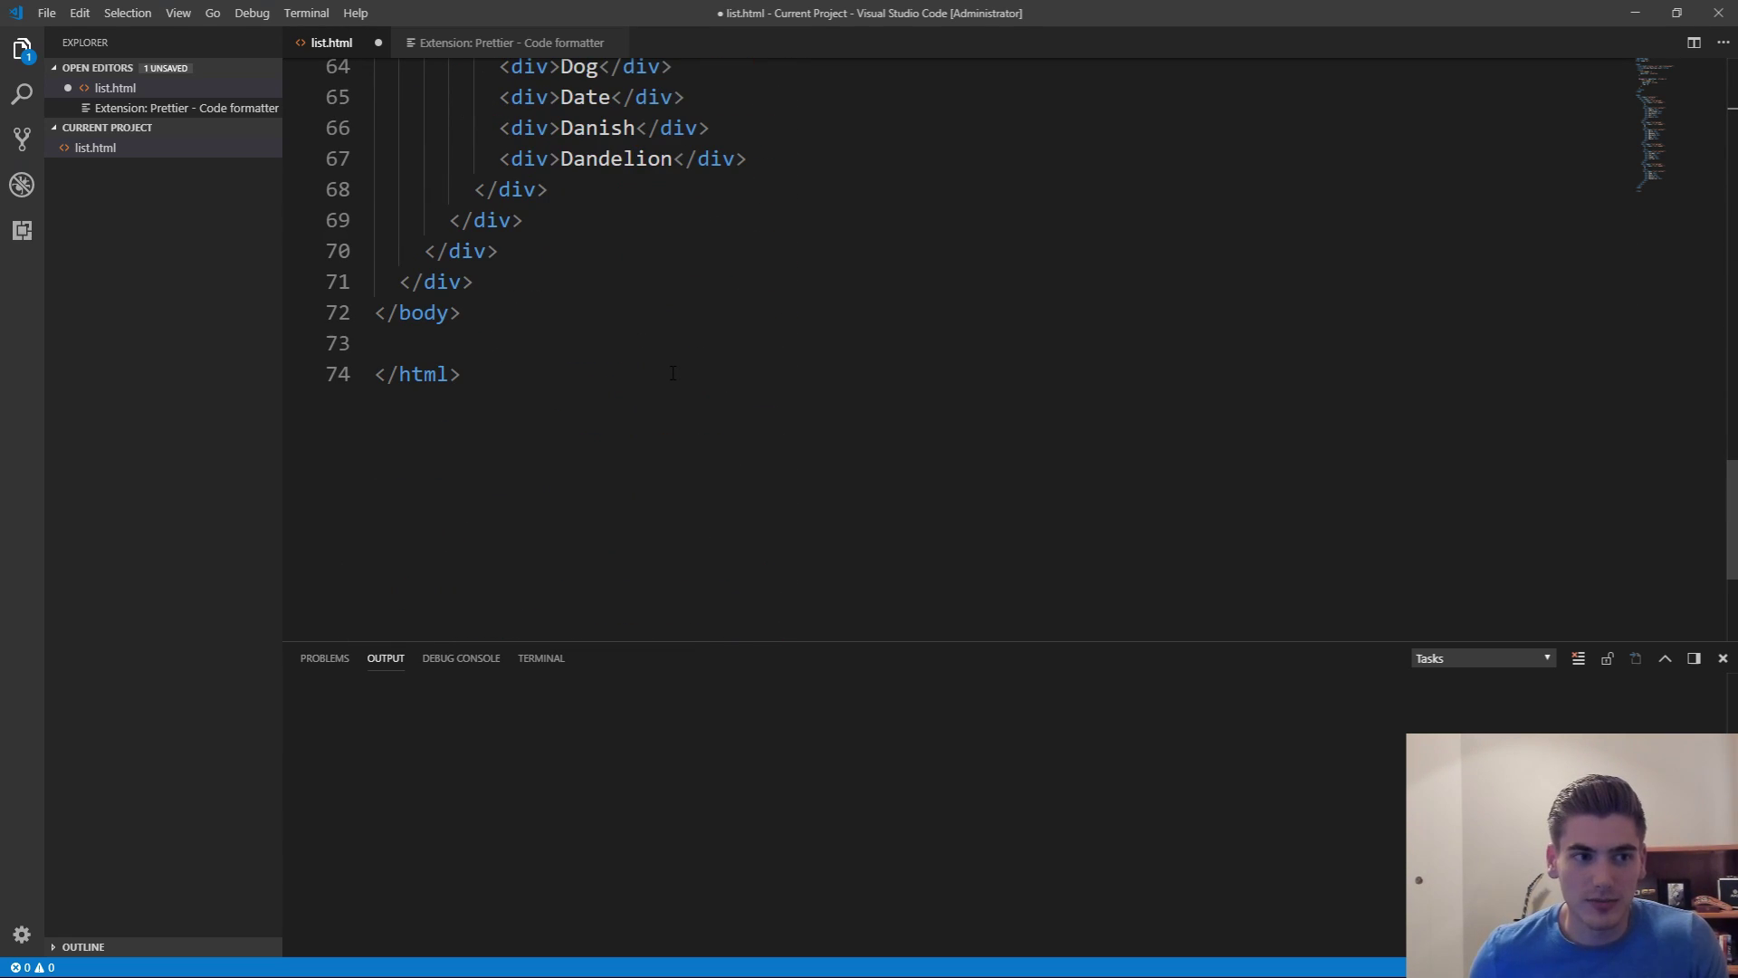
mouse_move(163, 128)
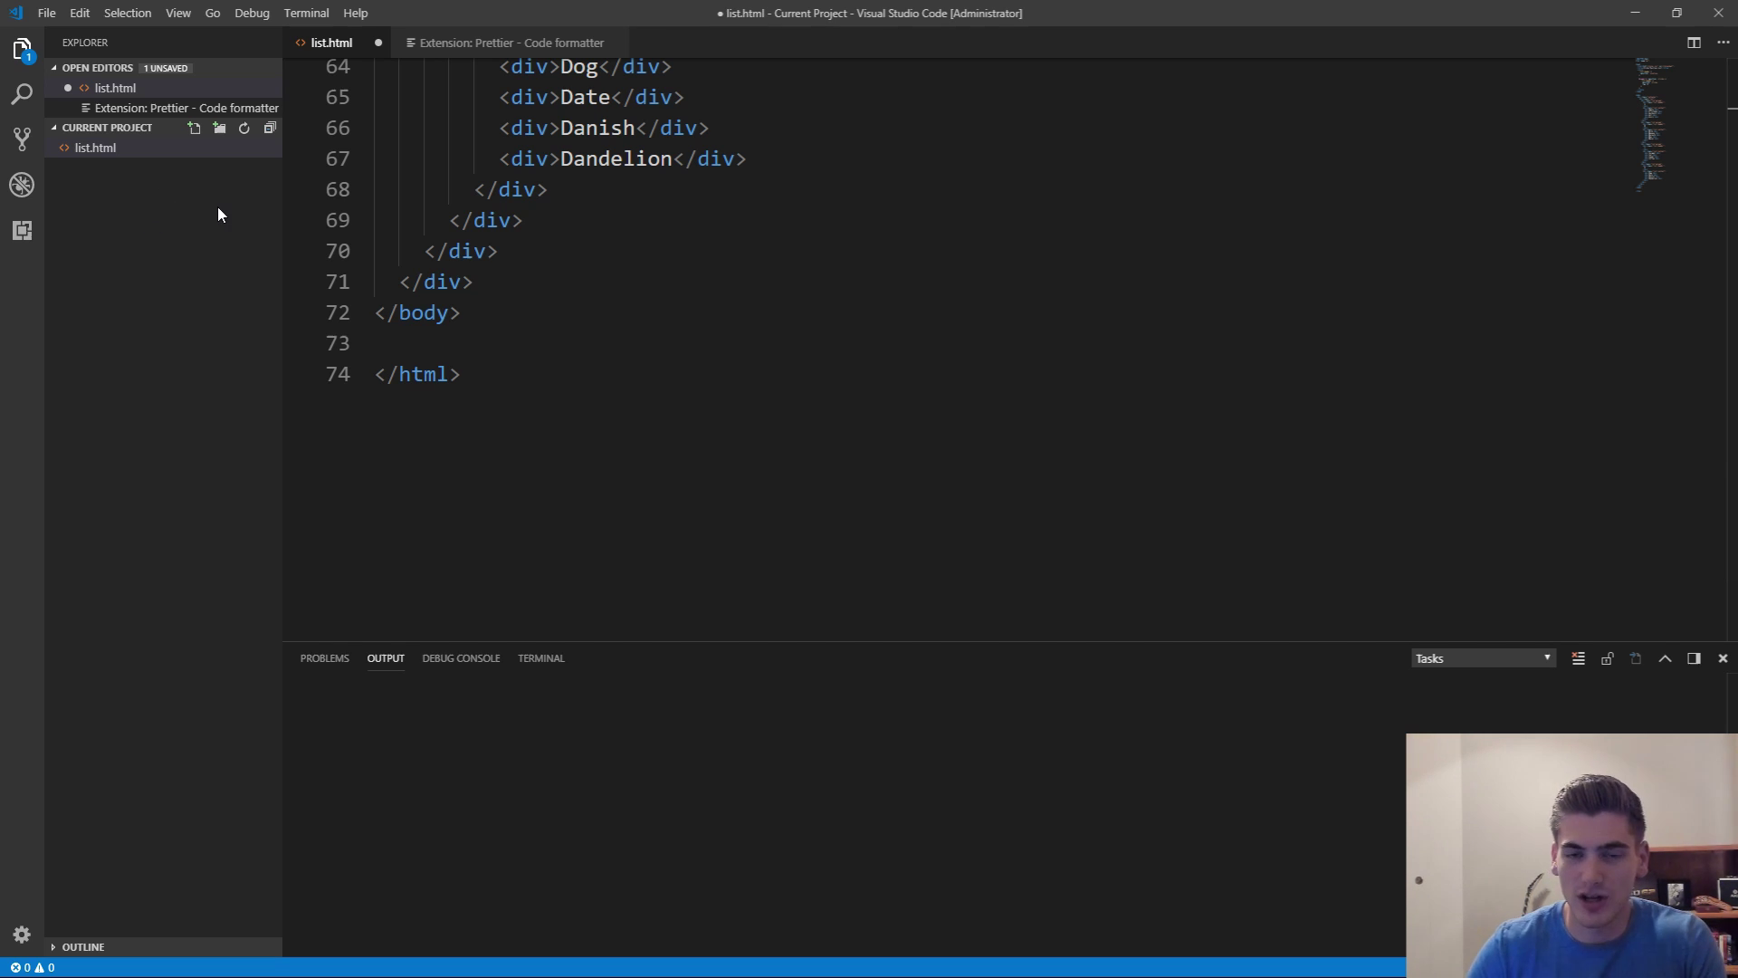
left_click(1012, 313)
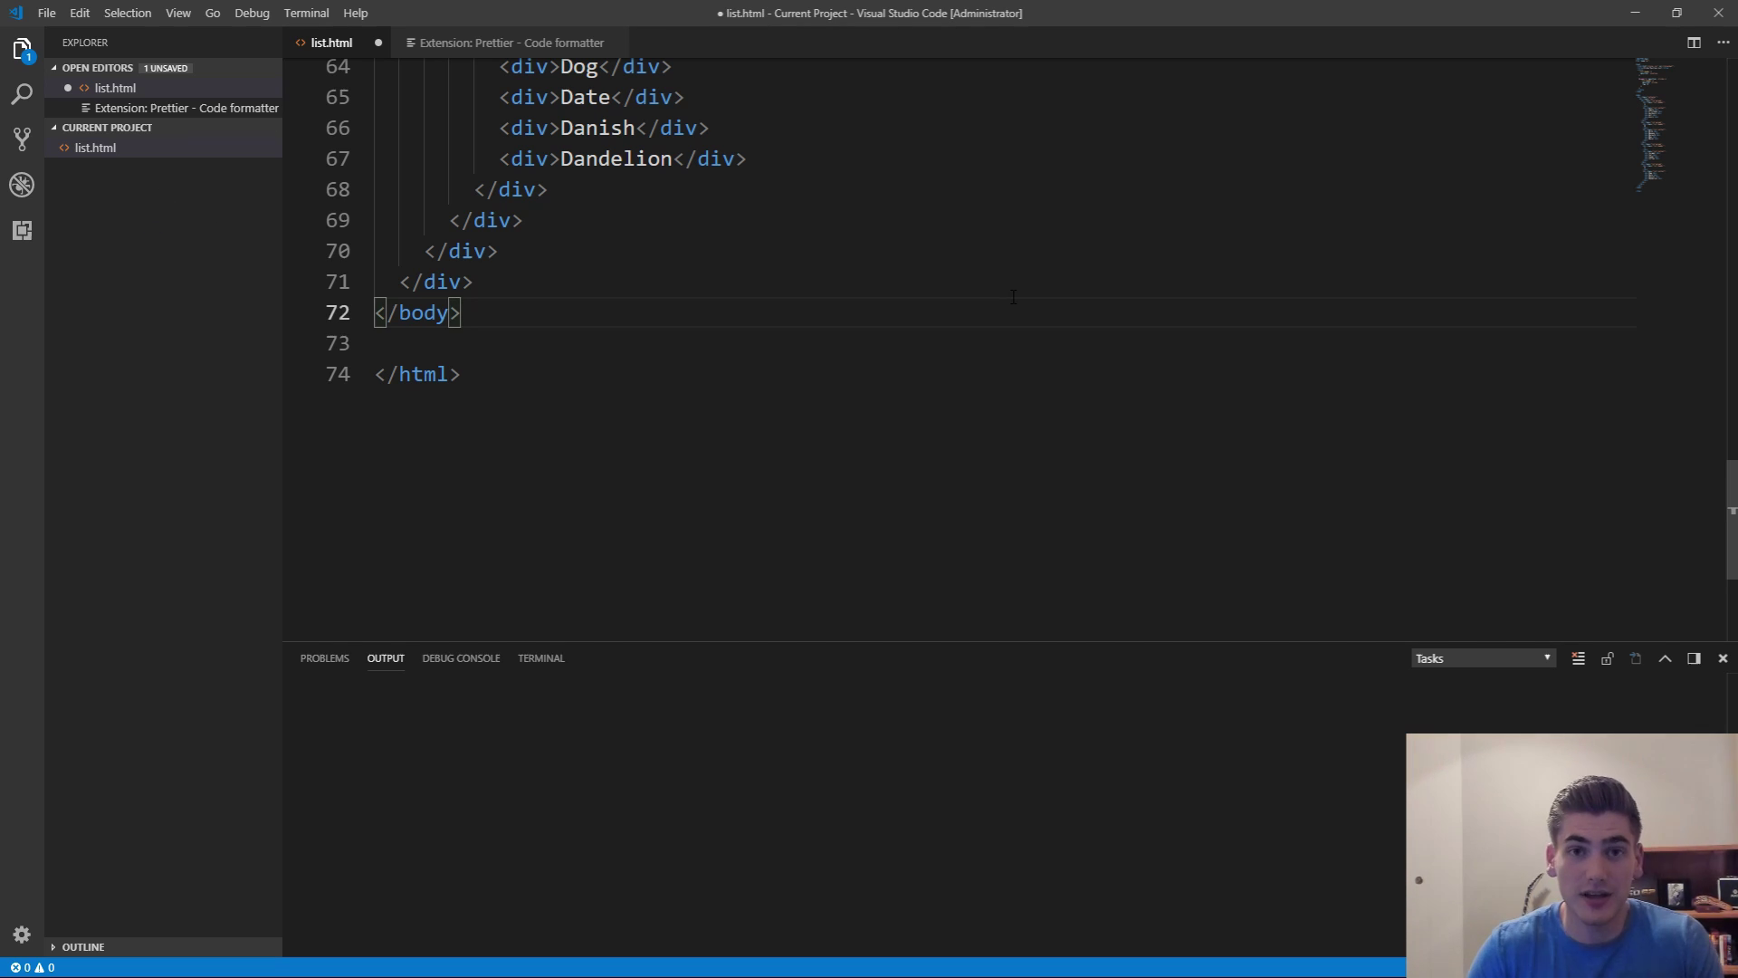